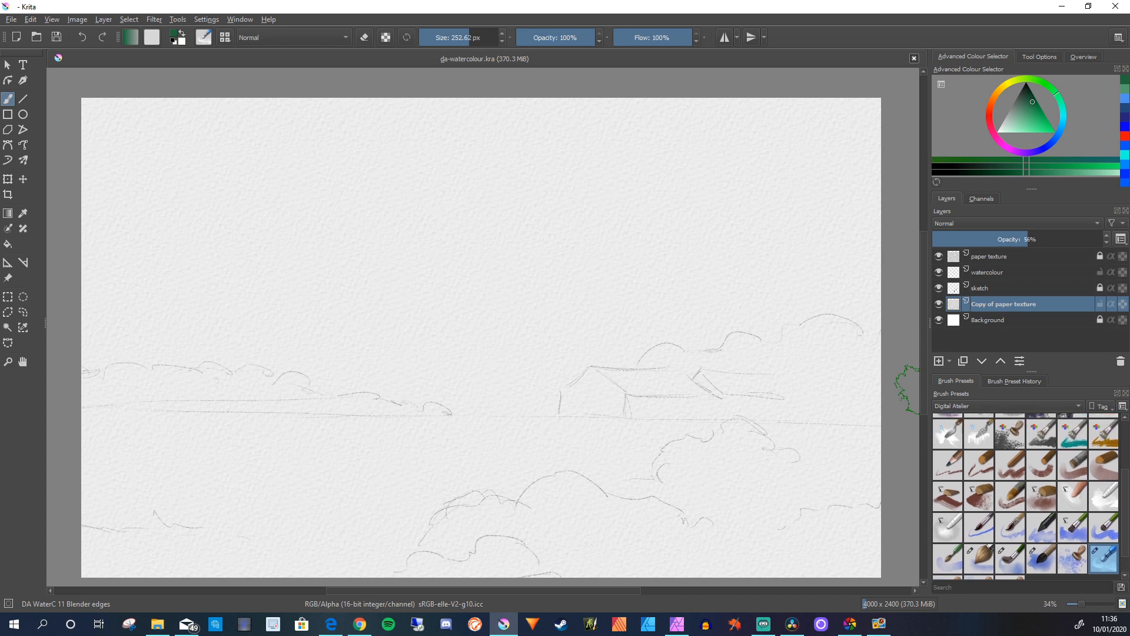
Fill the Copy of paper texture layer with the DA_Rough Cotton pattern
{"action": "scroll", "coordinate": [1026, 497], "scroll_direction": "down", "scroll_amount": 5}
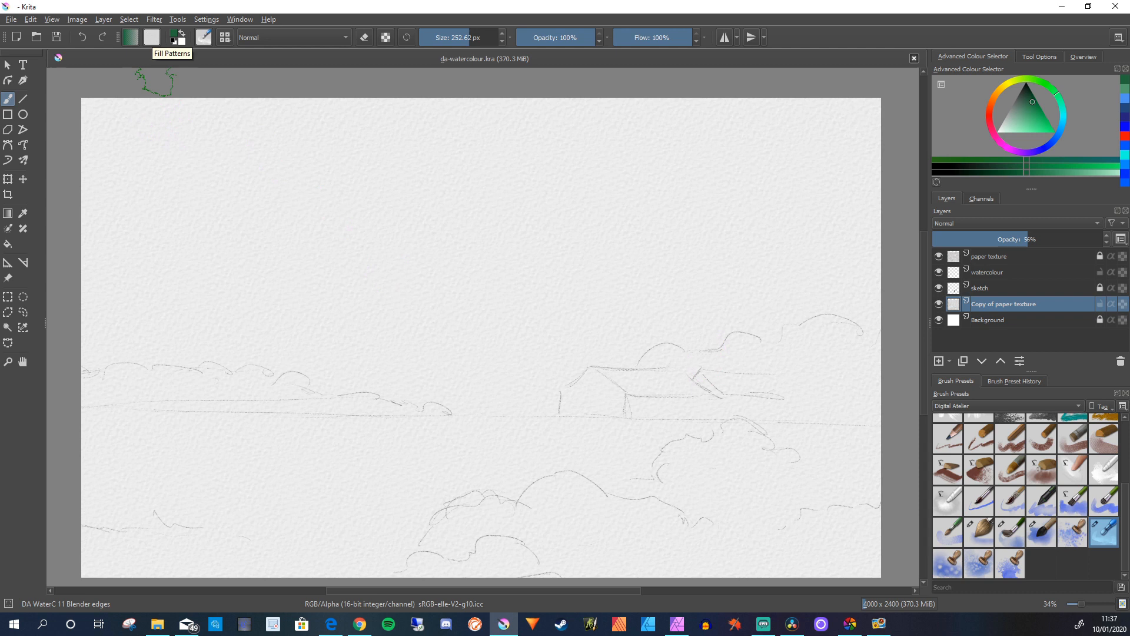
{"action": "left_click", "coordinate": [151, 37]}
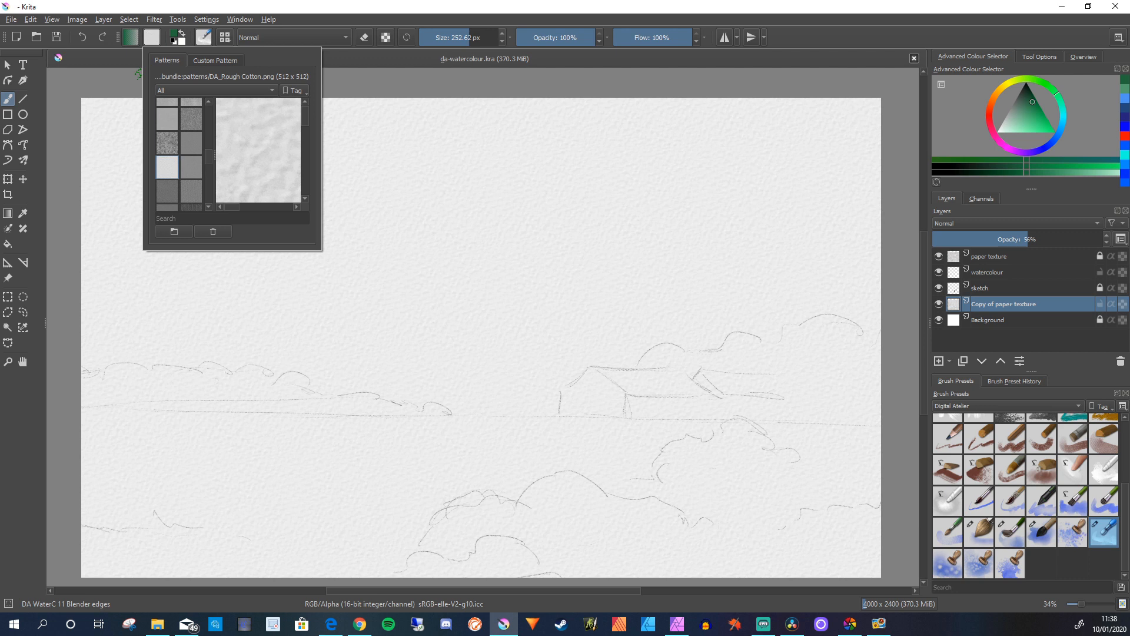
{"action": "left_click", "coordinate": [30, 18]}
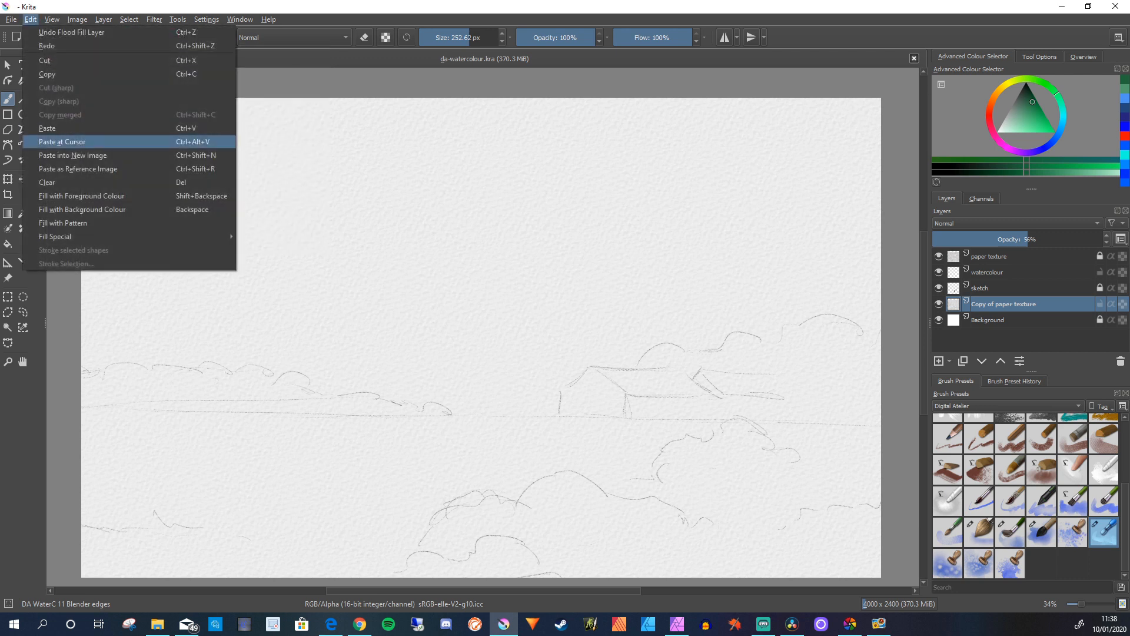
{"action": "left_click", "coordinate": [63, 223]}
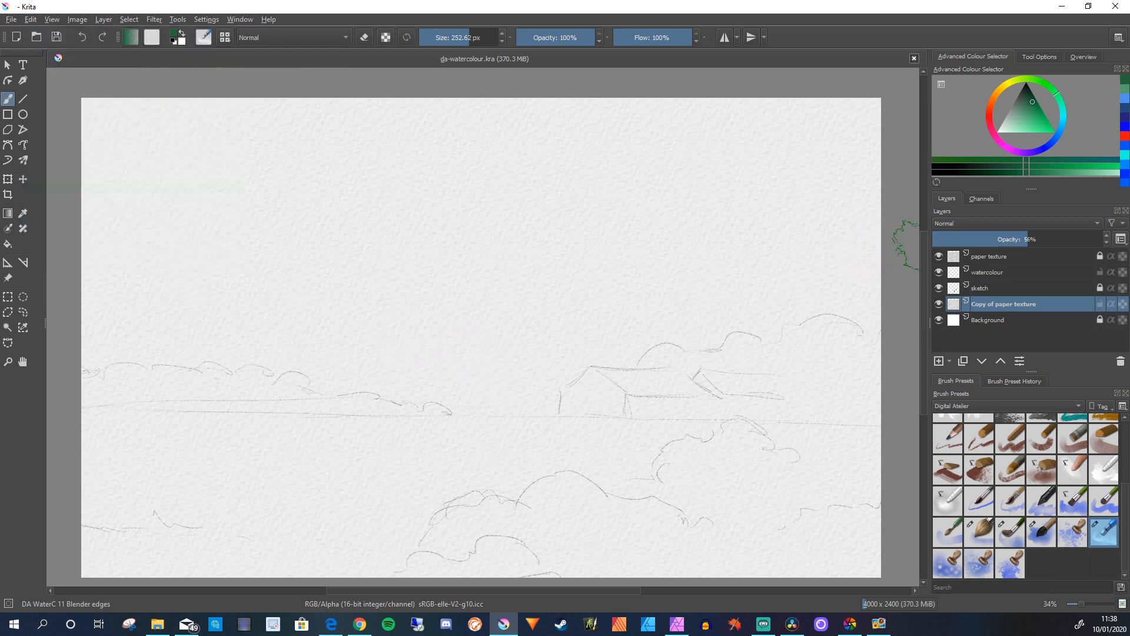
Unlock the paper texture layer, fill it with the same DA_Rough Cotton pattern, and lock it again
{"action": "left_click", "coordinate": [992, 256]}
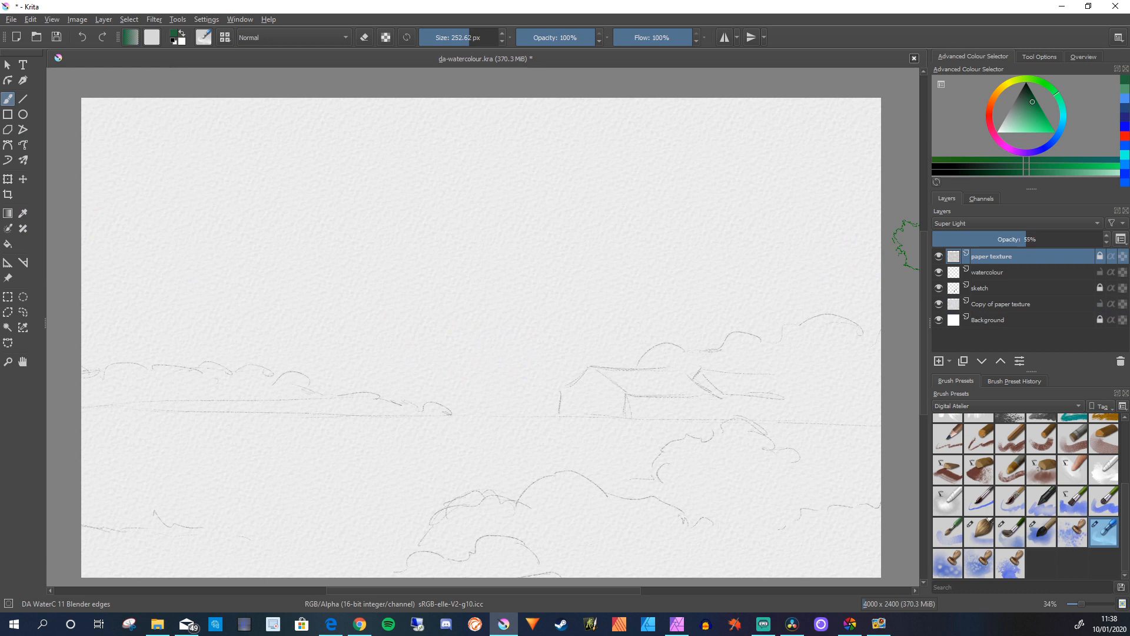
{"action": "left_click", "coordinate": [1099, 256]}
{"action": "left_click", "coordinate": [31, 19]}
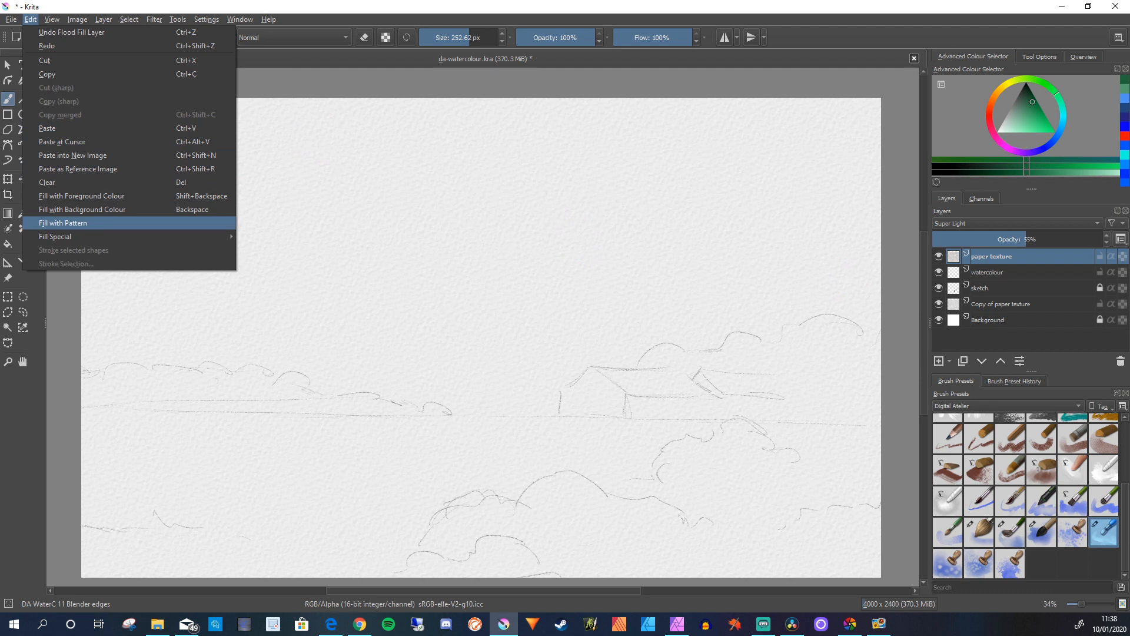
{"action": "left_click", "coordinate": [63, 223]}
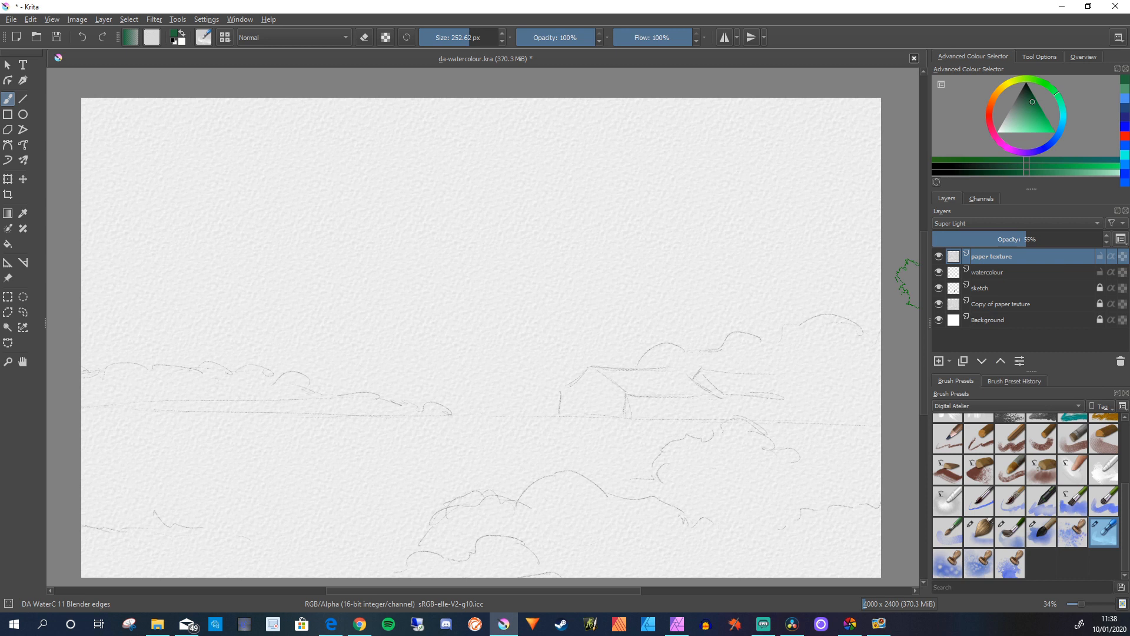
{"action": "left_click", "coordinate": [1100, 256]}
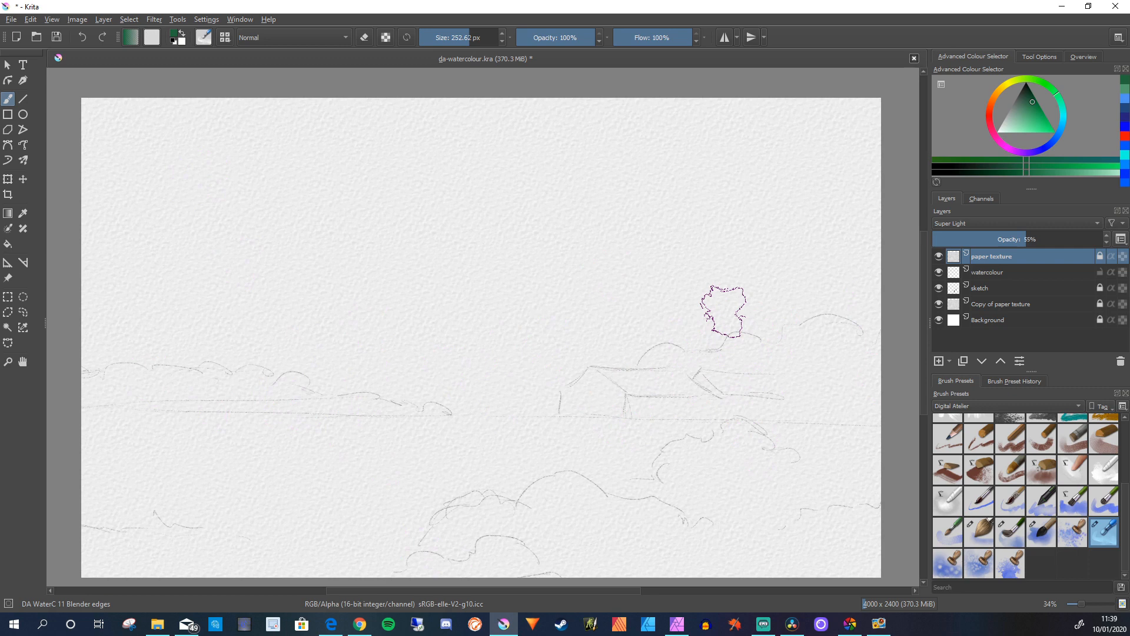
Paint a blue test patch in the sky on the watercolour layer with the DA WaterC 06 Basic brush
{"action": "left_click", "coordinate": [1050, 144]}
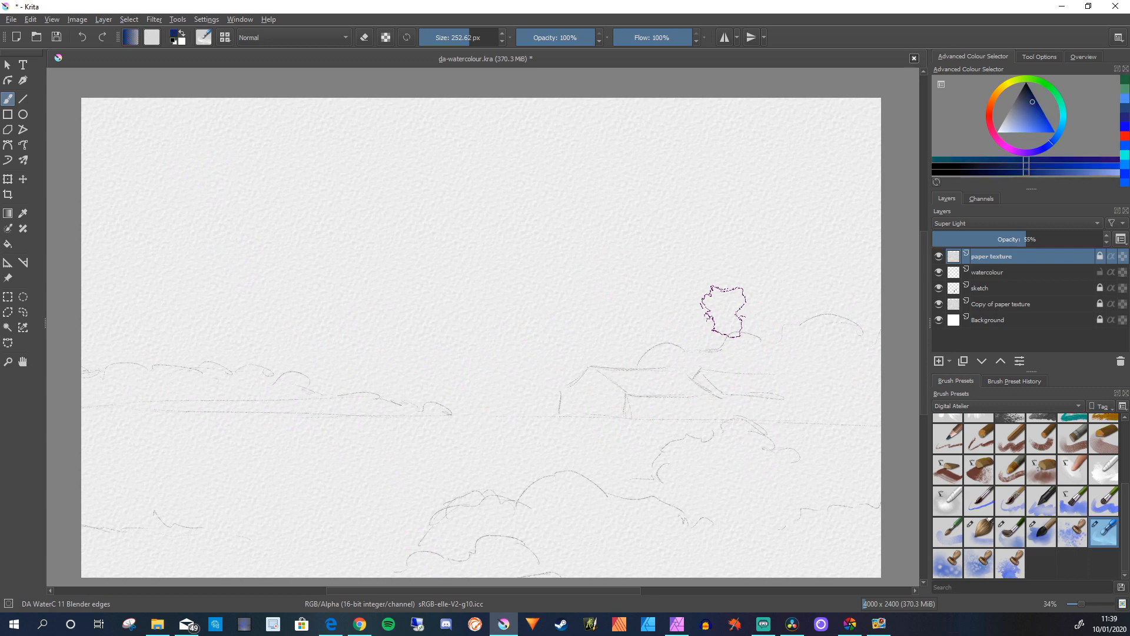
{"action": "key", "text": "Page_Down"}
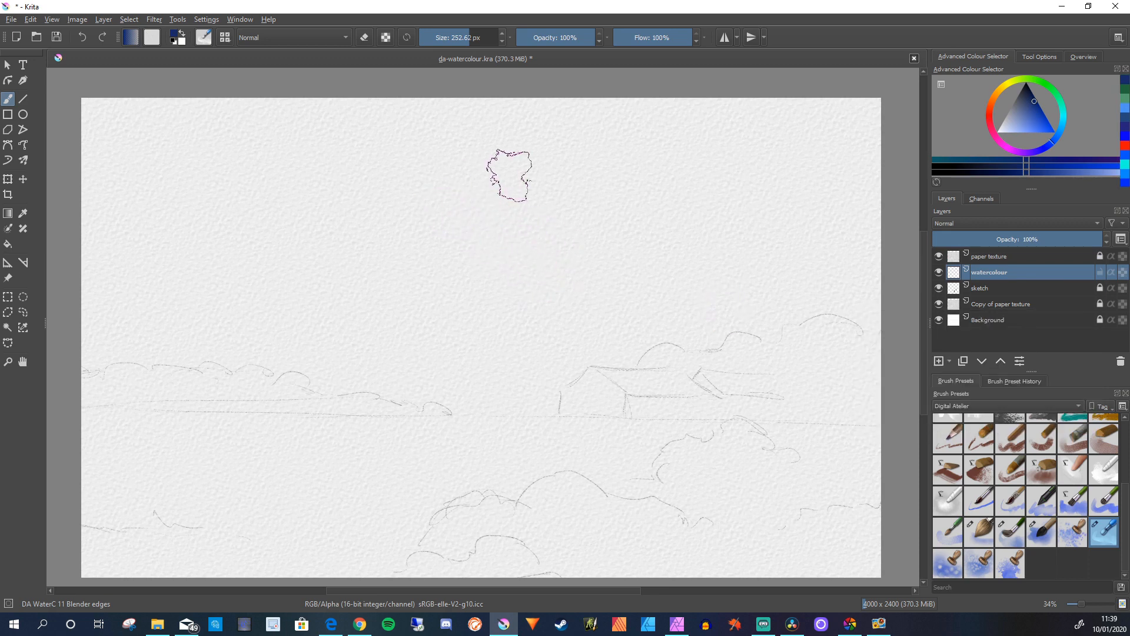
{"action": "key", "text": "l"}
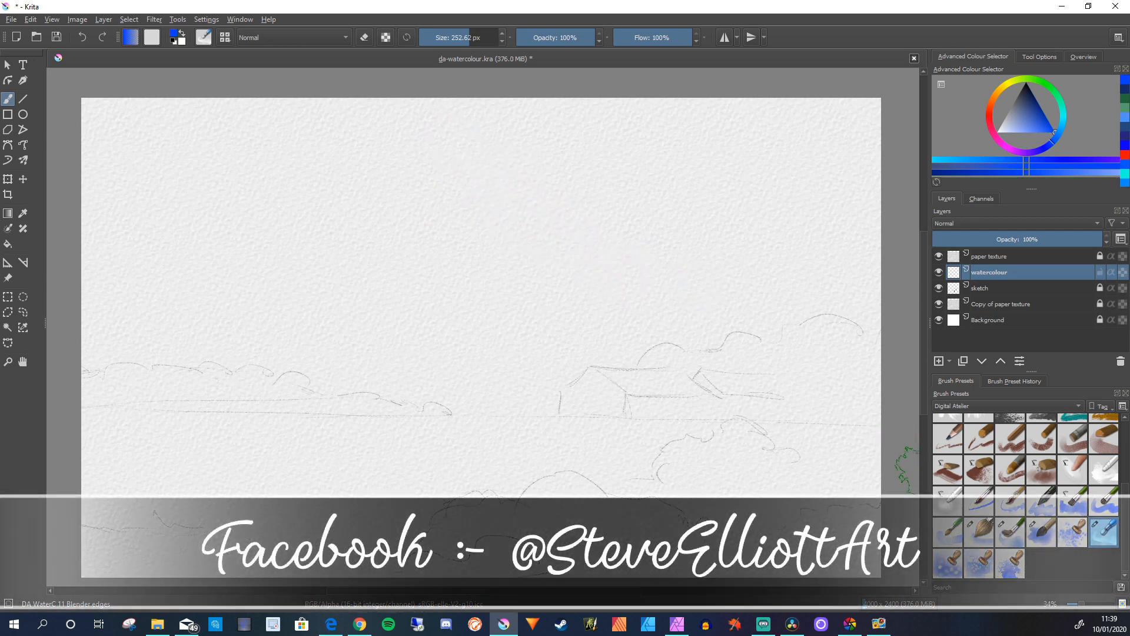
{"action": "left_click", "coordinate": [1010, 500]}
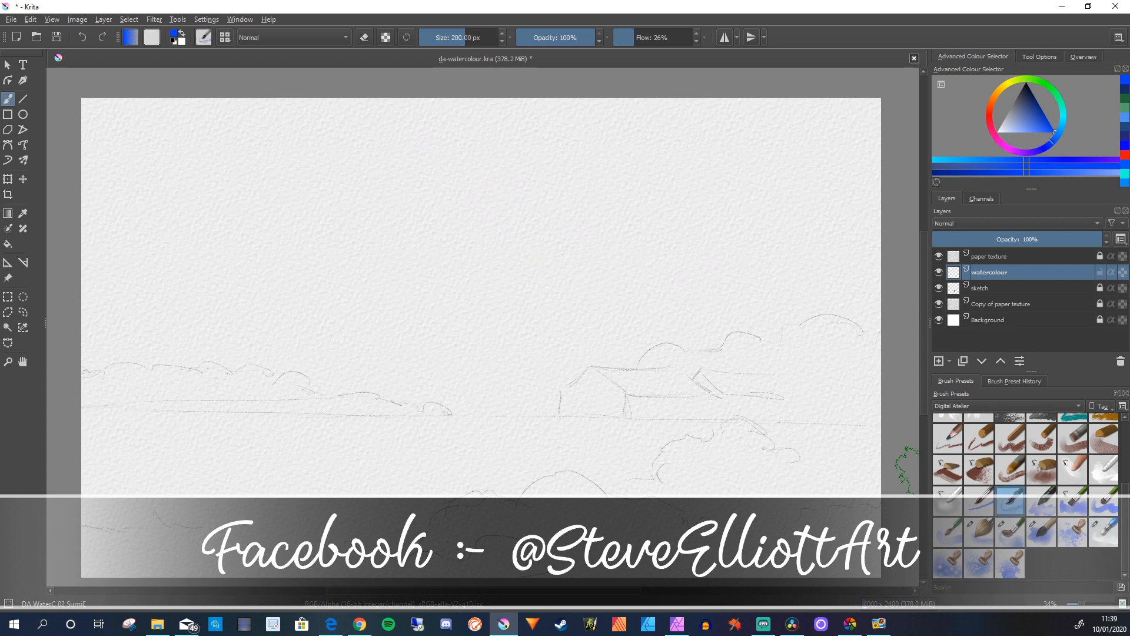
{"action": "left_click", "coordinate": [947, 532]}
{"action": "mouse_move", "coordinate": [621, 247]}
{"action": "left_mouse_down"}
{"action": "mouse_move", "coordinate": [544, 196]}
{"action": "mouse_move", "coordinate": [620, 214]}
{"action": "mouse_move", "coordinate": [577, 232]}
{"action": "mouse_move", "coordinate": [502, 199]}
{"action": "mouse_move", "coordinate": [524, 232]}
{"action": "mouse_move", "coordinate": [479, 222]}
{"action": "mouse_move", "coordinate": [497, 211]}
{"action": "mouse_move", "coordinate": [553, 239]}
{"action": "mouse_move", "coordinate": [575, 222]}
{"action": "mouse_move", "coordinate": [506, 179]}
{"action": "mouse_move", "coordinate": [638, 217]}
{"action": "mouse_move", "coordinate": [565, 177]}
{"action": "mouse_move", "coordinate": [699, 234]}
{"action": "left_mouse_up"}
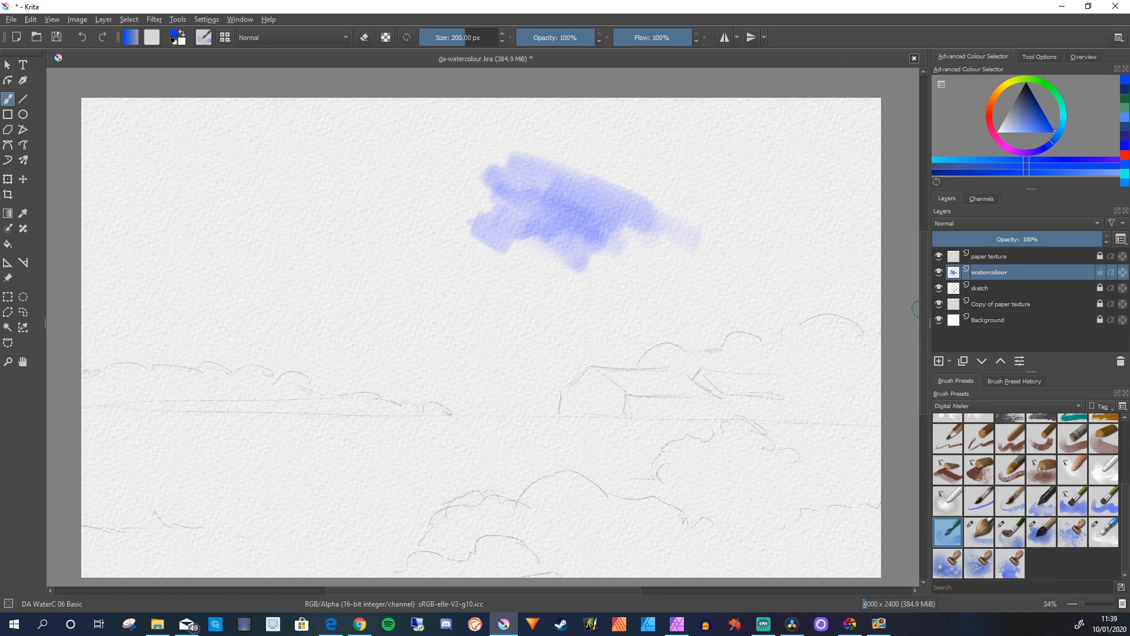
Compare the paint with the Copy of paper texture layer hidden and the paper texture layer switched off and on, restoring both layers
{"action": "left_click", "coordinate": [939, 303]}
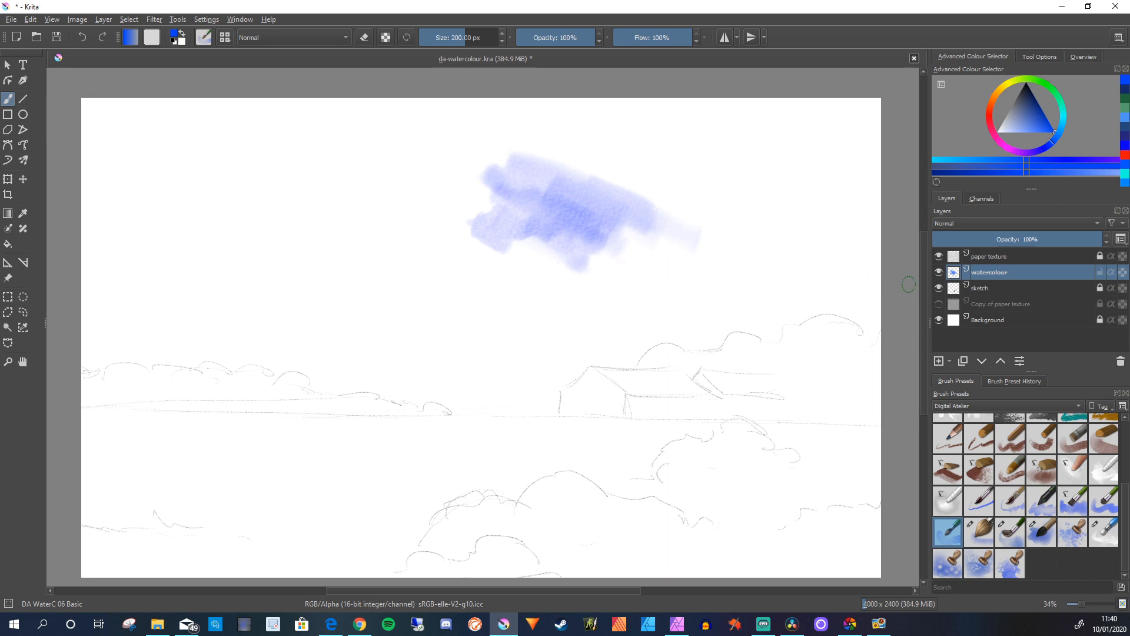
{"action": "left_click", "coordinate": [953, 257]}
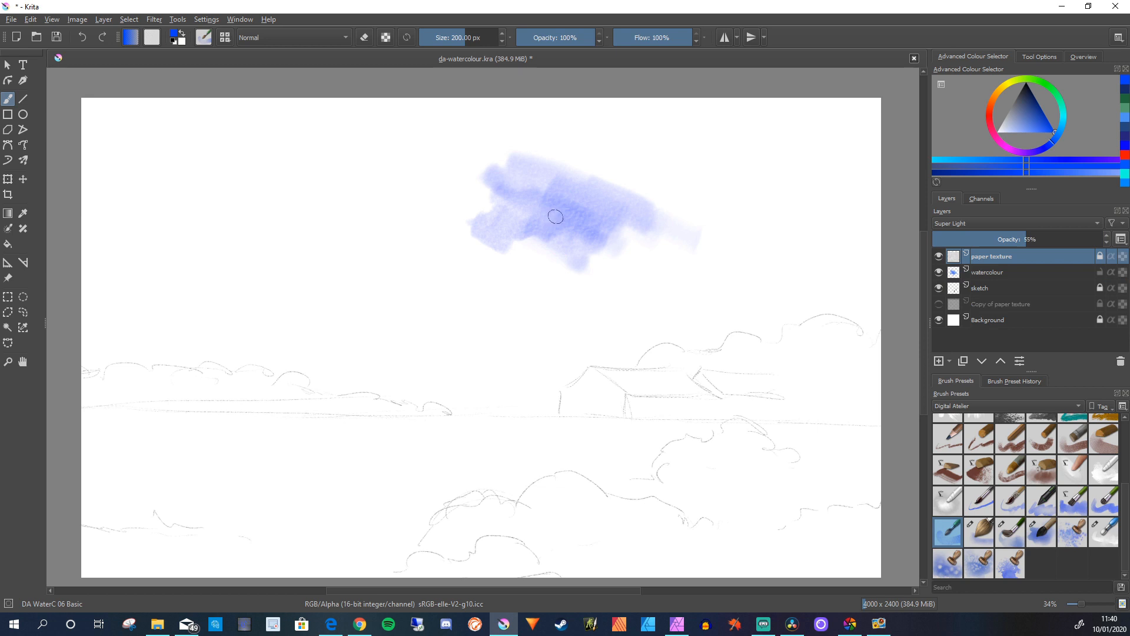
{"action": "scroll", "coordinate": [556, 217], "scroll_direction": "up", "scroll_amount": 5}
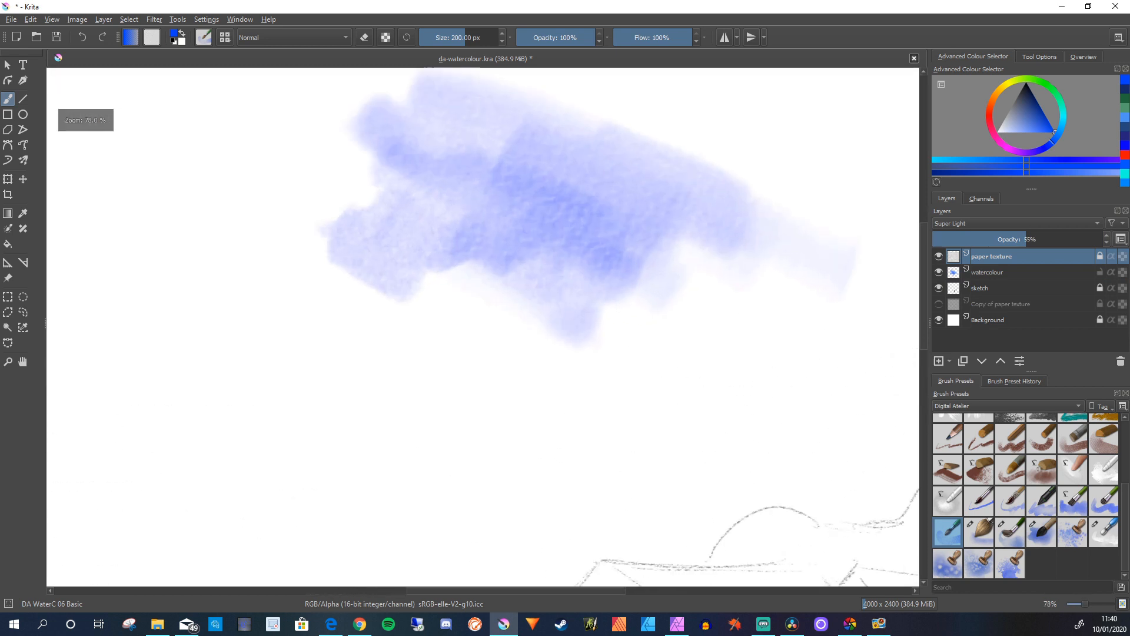
{"action": "scroll", "coordinate": [586, 217], "scroll_direction": "up", "scroll_amount": 3}
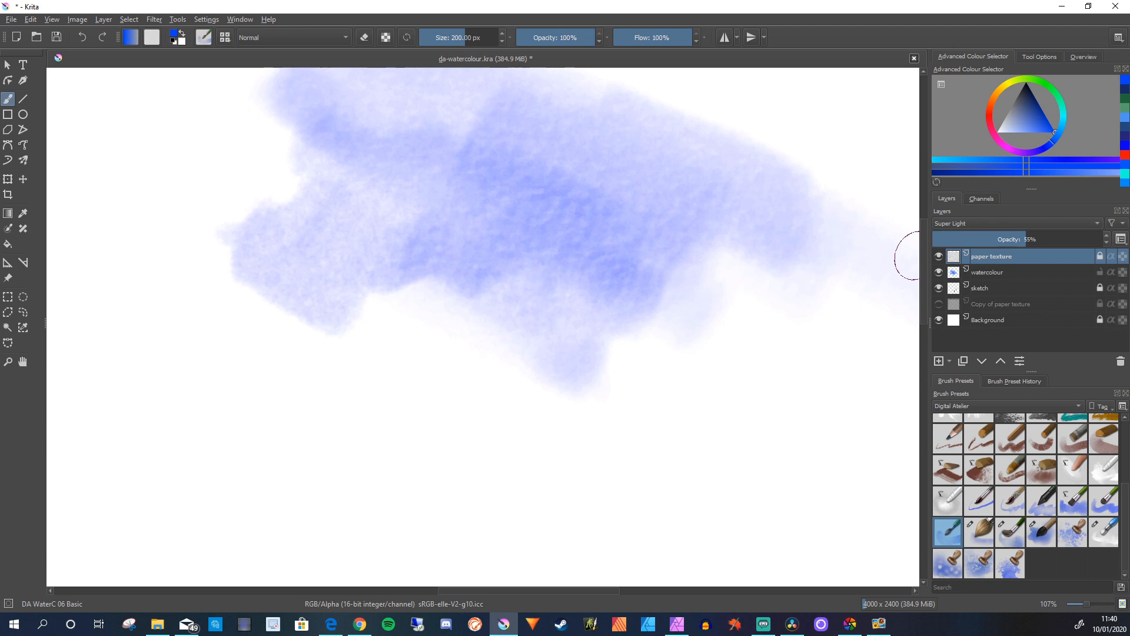
{"action": "left_click", "coordinate": [939, 256]}
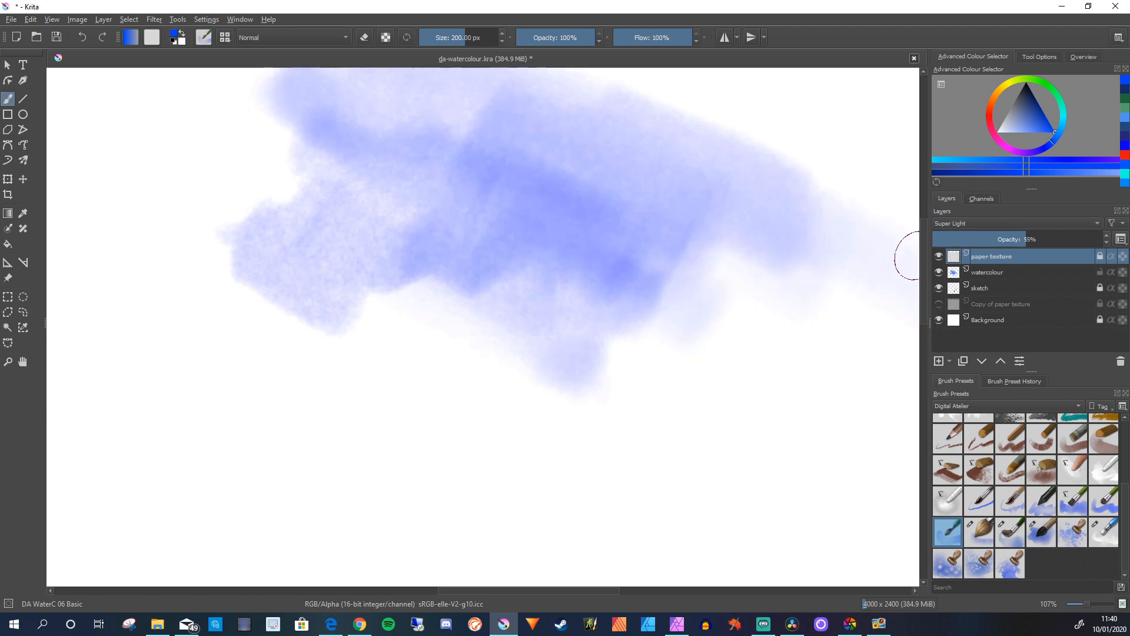
{"action": "left_click", "coordinate": [939, 256]}
{"action": "left_click", "coordinate": [939, 256]}
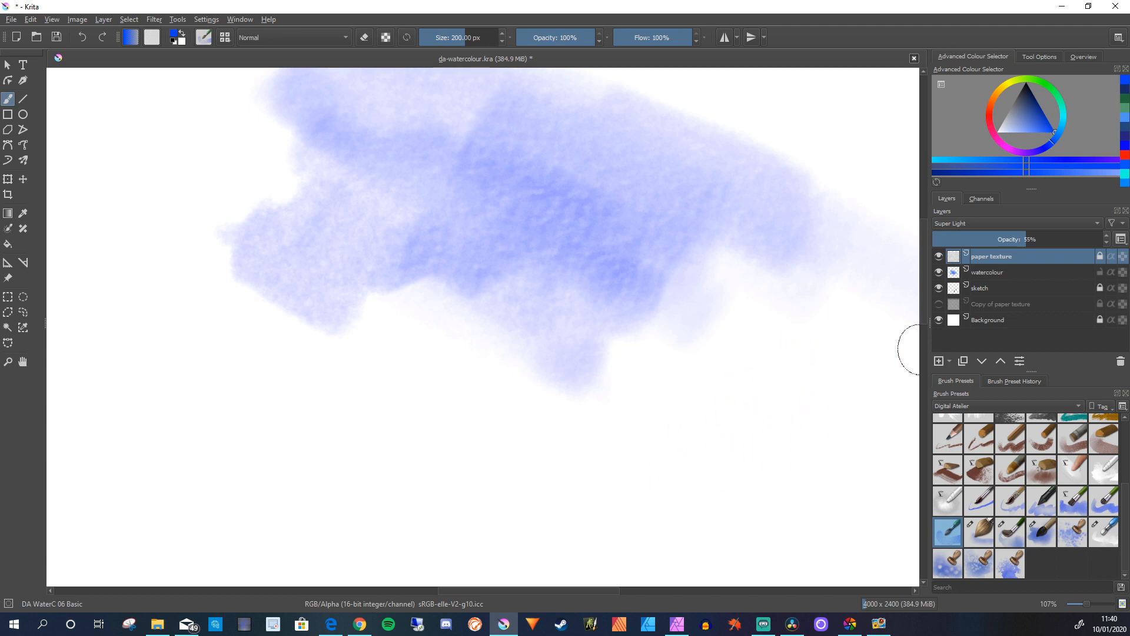
{"action": "mouse_move", "coordinate": [1001, 303]}
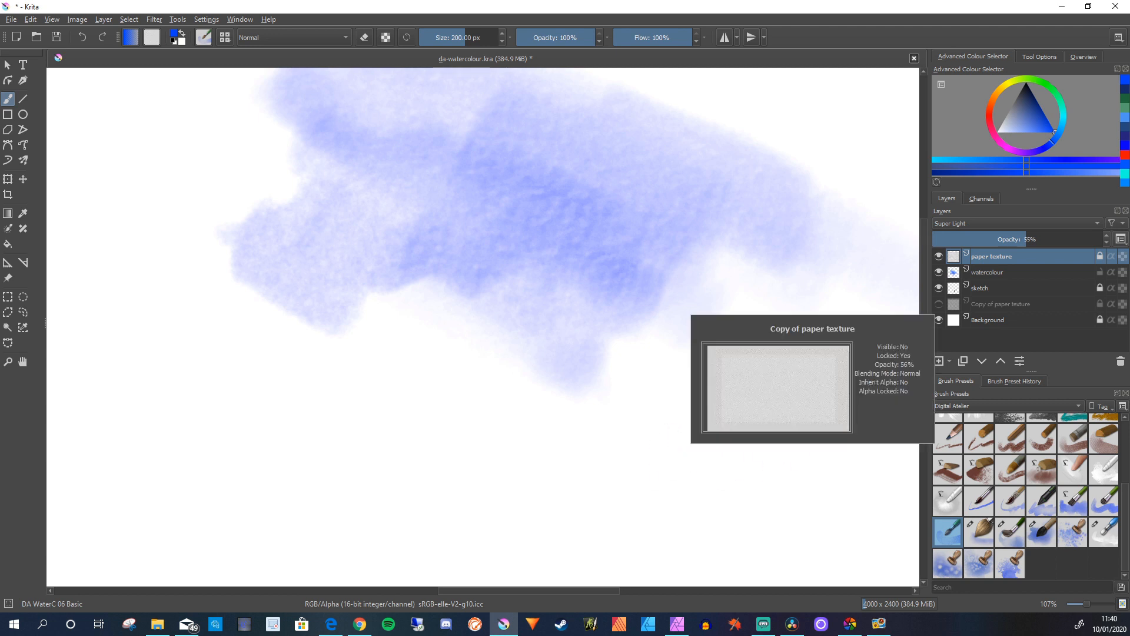
{"action": "left_click", "coordinate": [939, 304]}
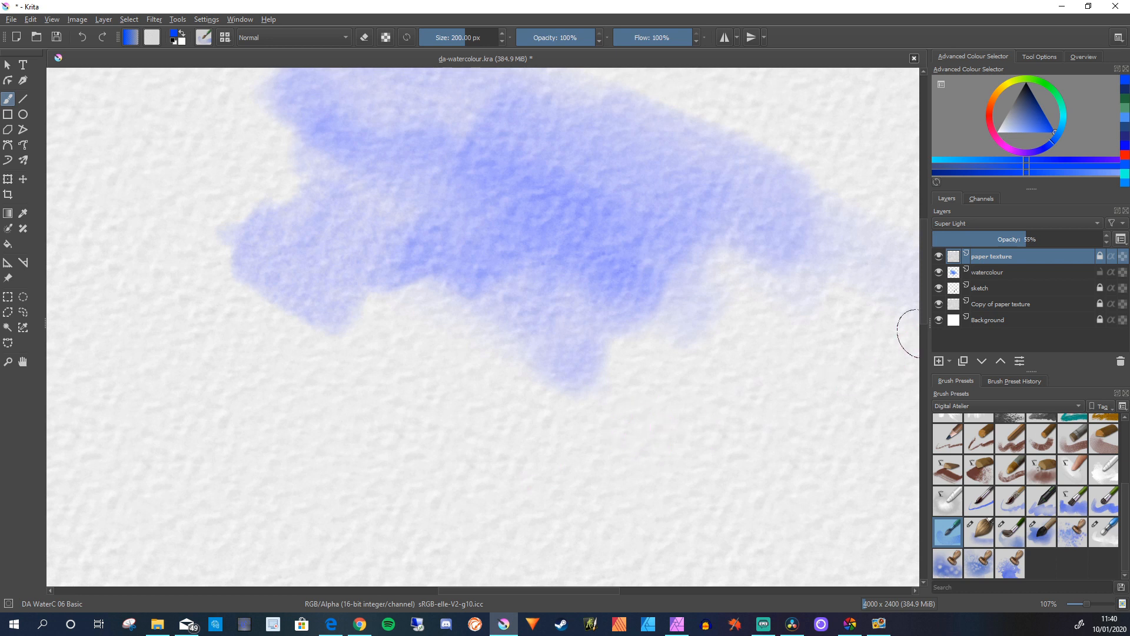
Try the Copy of paper texture layer at 100% opacity and return it to 56%
{"action": "left_click", "coordinate": [1003, 304]}
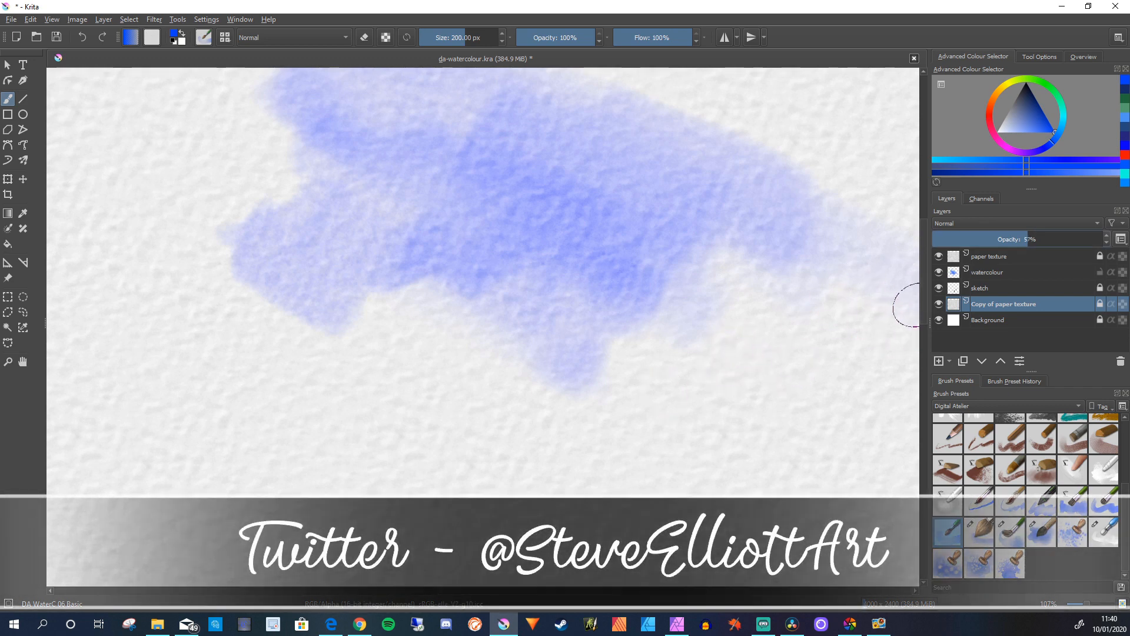
{"action": "left_click_drag", "start_coordinate": [1027, 239], "coordinate": [1106, 239]}
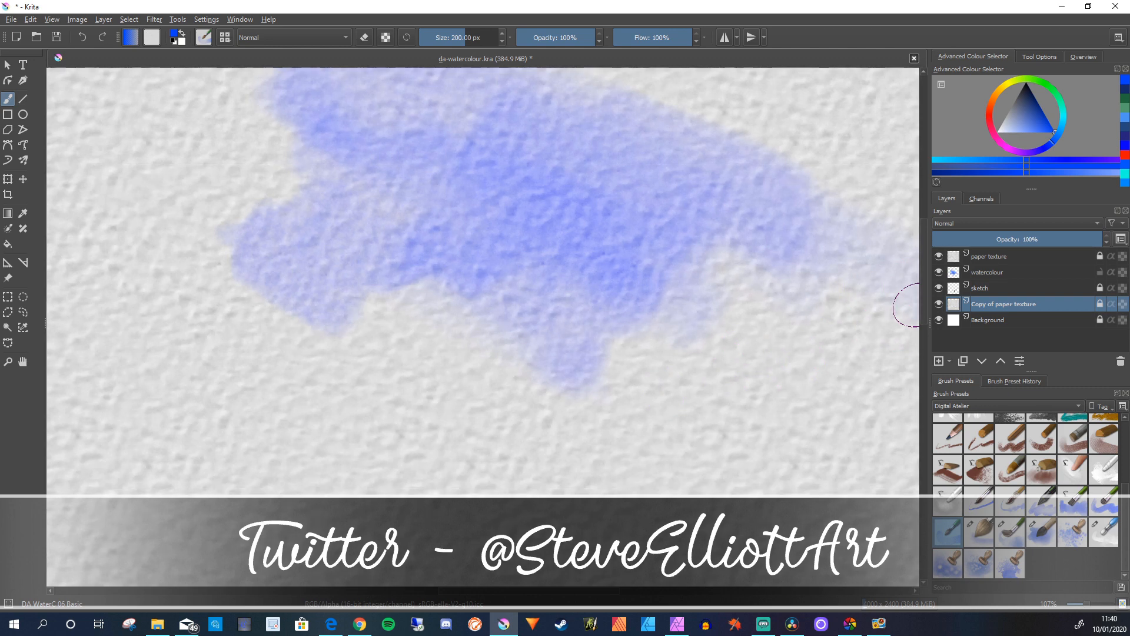
{"action": "left_click_drag", "start_coordinate": [1107, 239], "coordinate": [1028, 239]}
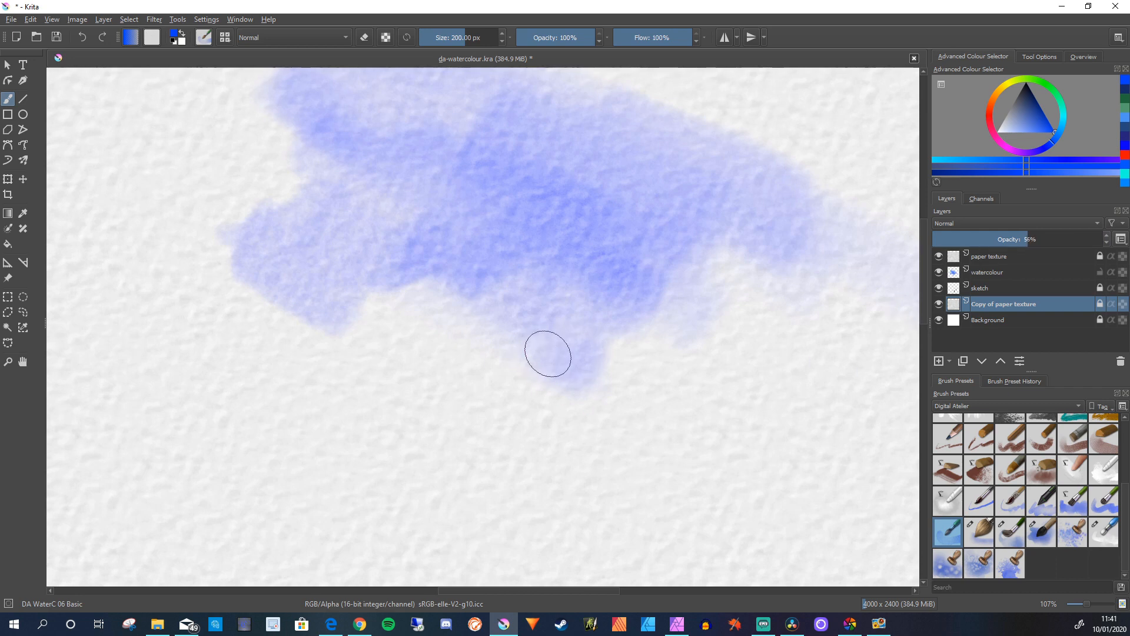
{"action": "scroll", "coordinate": [548, 354], "scroll_direction": "up", "scroll_amount": 3}
{"action": "scroll", "coordinate": [548, 353], "scroll_direction": "down", "scroll_amount": 5}
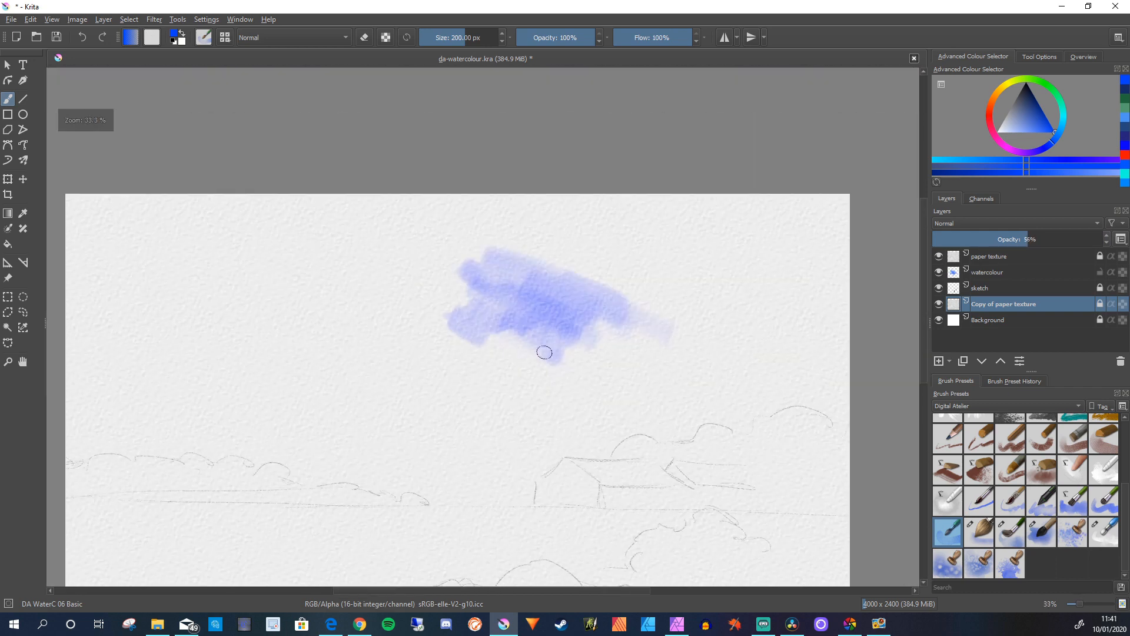
{"action": "scroll", "coordinate": [562, 335], "scroll_direction": "up", "scroll_amount": 1}
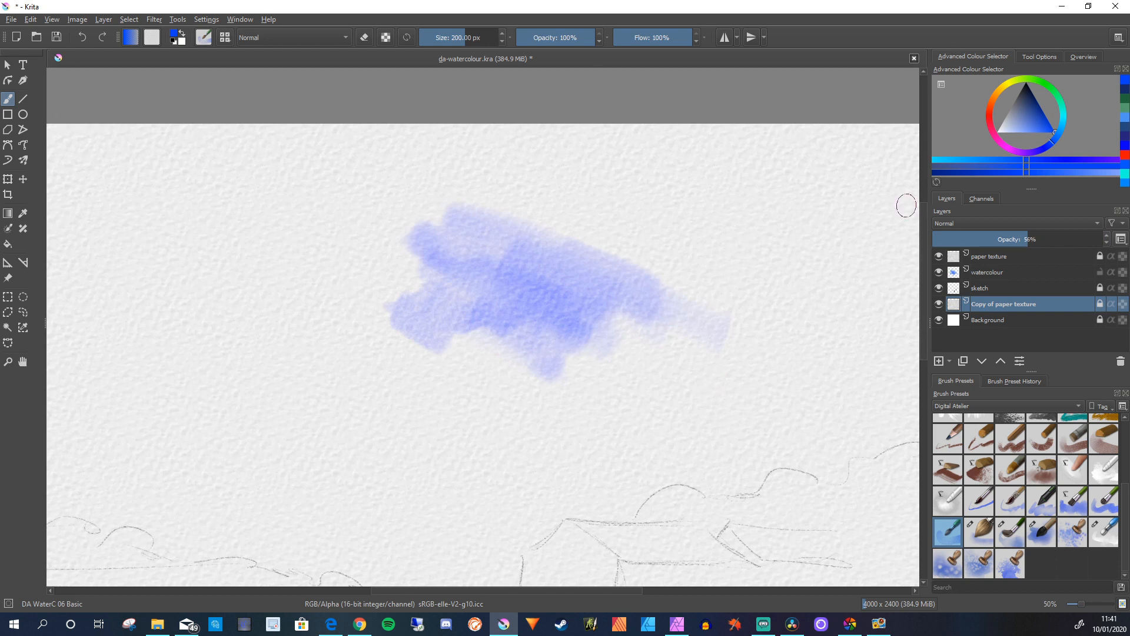
Paint broad blue diagonal strokes over and beside the sky patch on the watercolour layer
{"action": "left_click", "coordinate": [991, 256]}
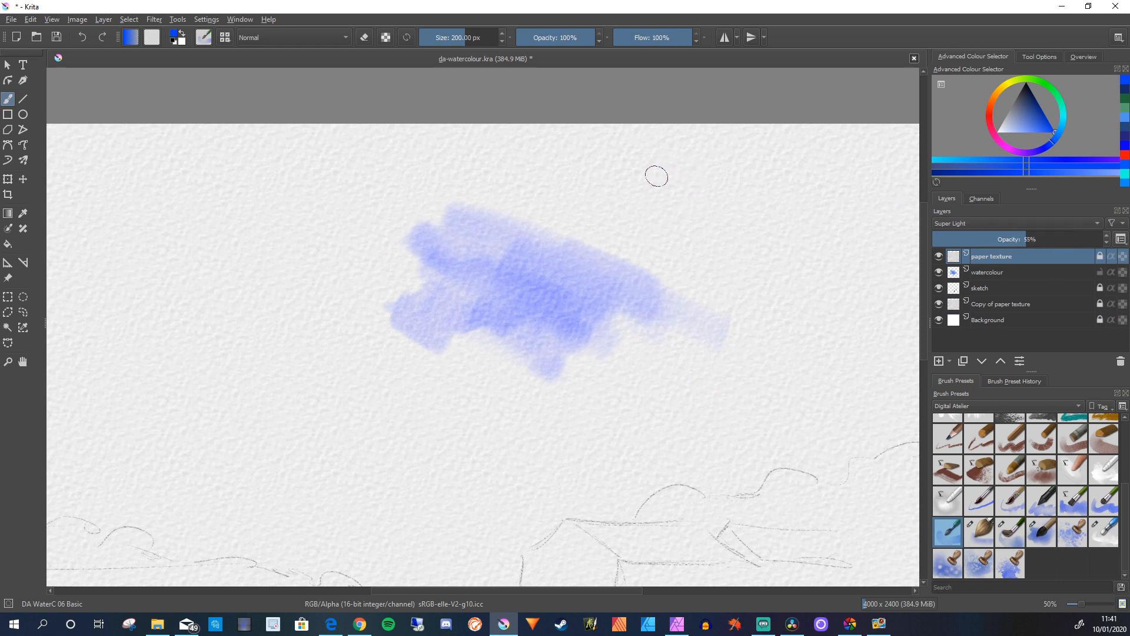
{"action": "left_click", "coordinate": [633, 206]}
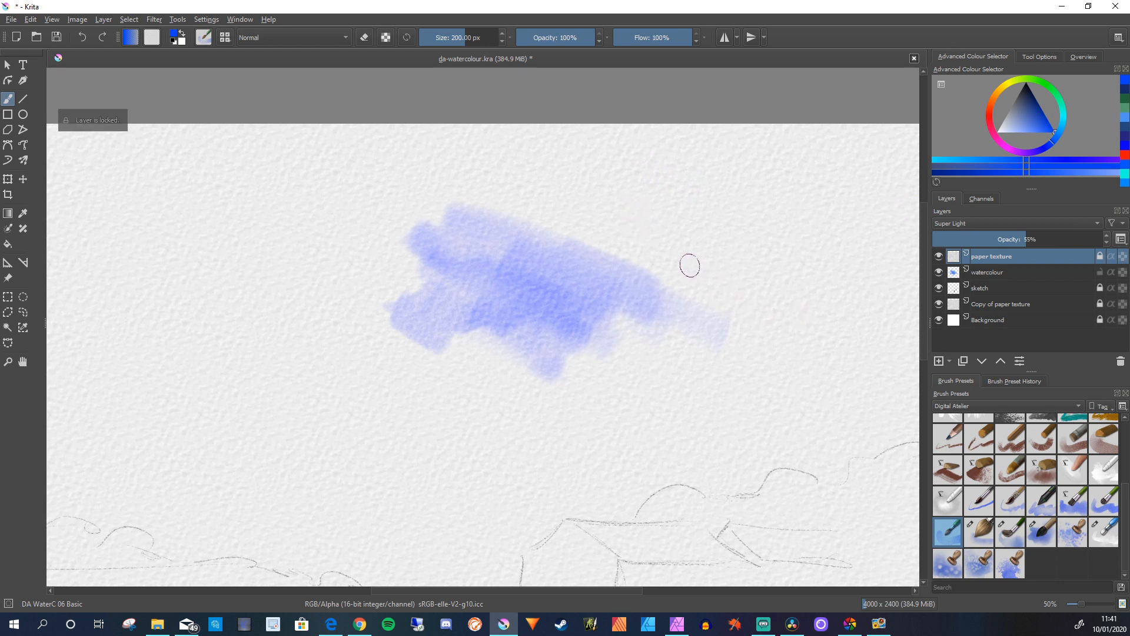
{"action": "left_click", "coordinate": [995, 272]}
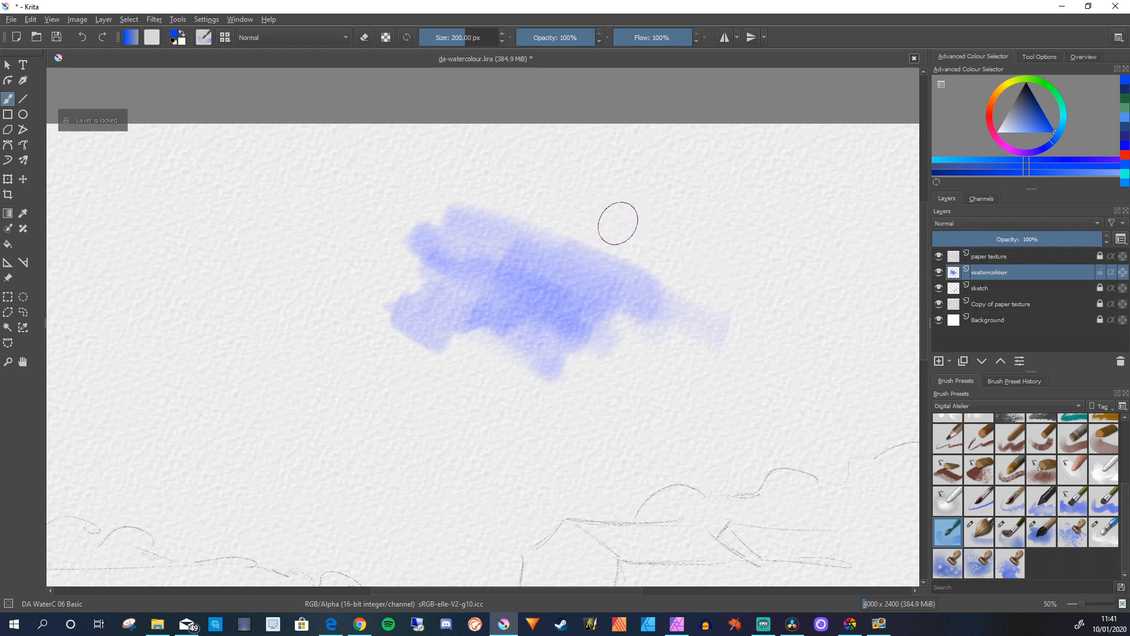
{"action": "left_click_drag", "start_coordinate": [616, 222], "coordinate": [758, 293]}
{"action": "left_click_drag", "start_coordinate": [801, 365], "coordinate": [633, 257]}
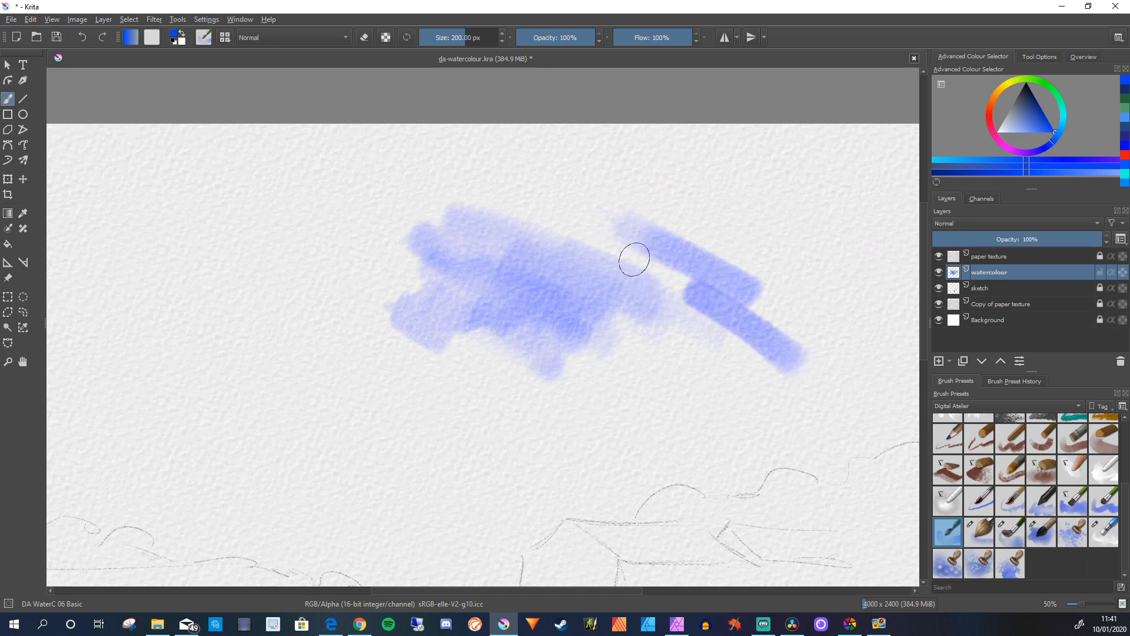
{"action": "mouse_move", "coordinate": [648, 203]}
{"action": "left_mouse_down"}
{"action": "mouse_move", "coordinate": [785, 270]}
{"action": "mouse_move", "coordinate": [487, 189]}
{"action": "mouse_move", "coordinate": [596, 317]}
{"action": "mouse_move", "coordinate": [663, 349]}
{"action": "mouse_move", "coordinate": [684, 336]}
{"action": "left_mouse_up"}
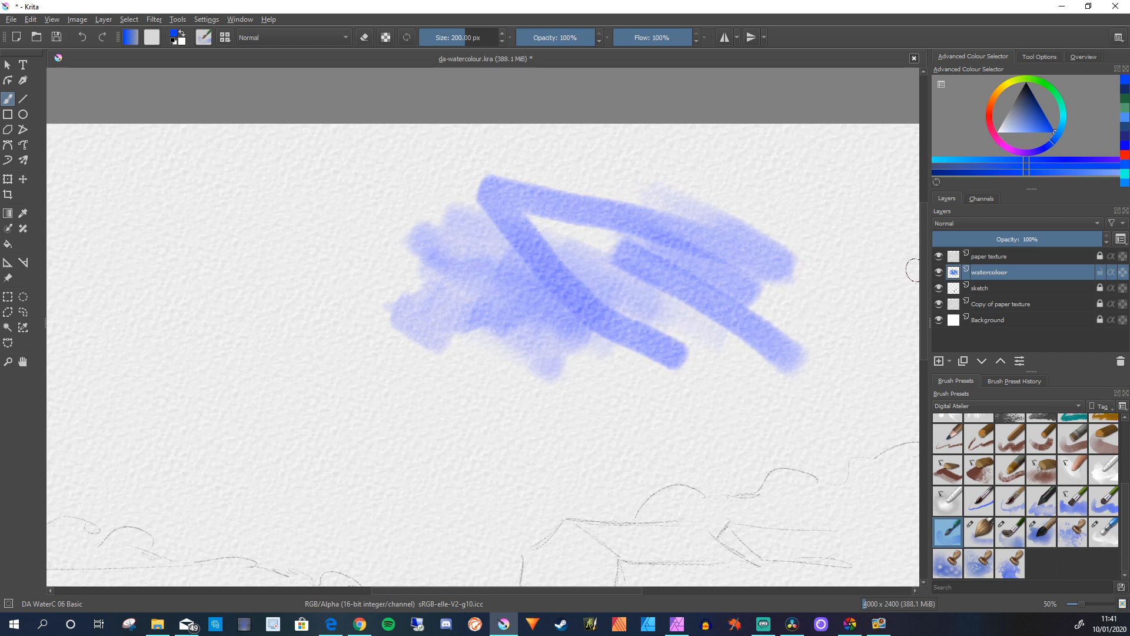
Hide the paper texture layer and paint more blue test strokes across the patch on the watercolour layer
{"action": "left_click", "coordinate": [939, 256]}
{"action": "mouse_move", "coordinate": [341, 206]}
{"action": "left_mouse_down"}
{"action": "mouse_move", "coordinate": [587, 327]}
{"action": "mouse_move", "coordinate": [719, 421]}
{"action": "mouse_move", "coordinate": [493, 359]}
{"action": "mouse_move", "coordinate": [498, 385]}
{"action": "mouse_move", "coordinate": [435, 409]}
{"action": "left_mouse_up"}
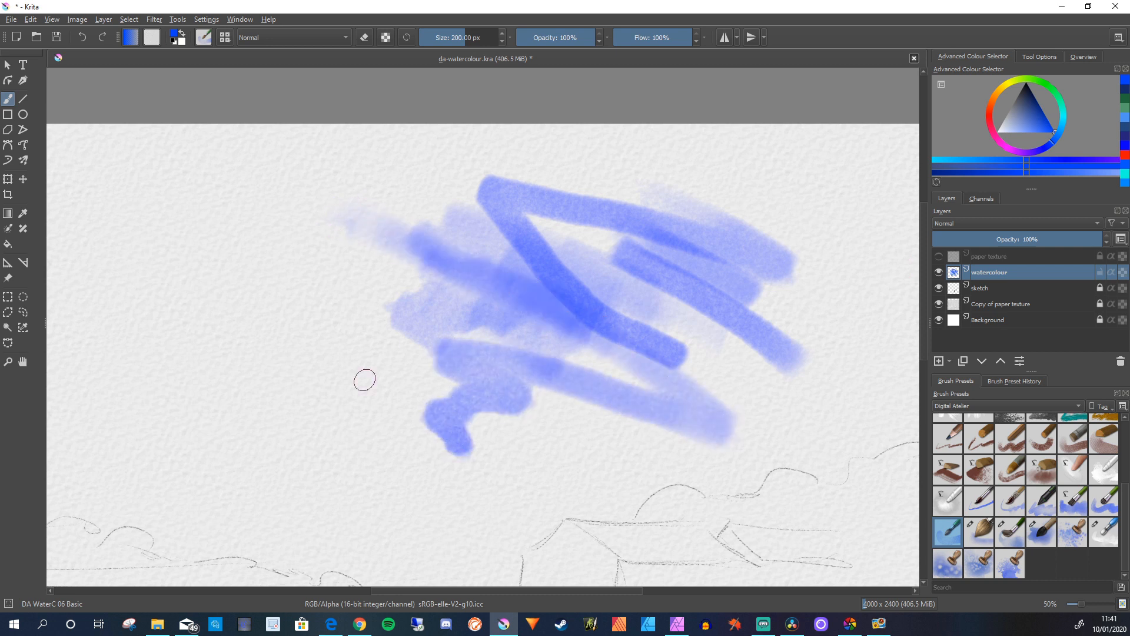
Clear all the blue test strokes from the watercolour layer
{"action": "key", "text": "Delete"}
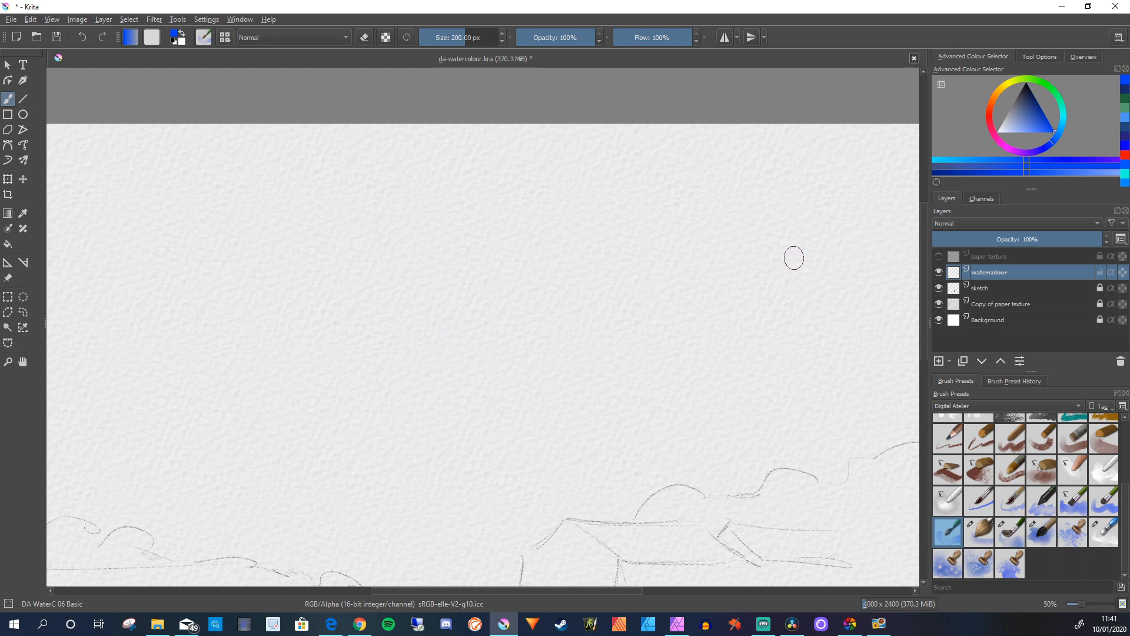
{"action": "scroll", "coordinate": [547, 208], "scroll_direction": "down", "scroll_amount": 2}
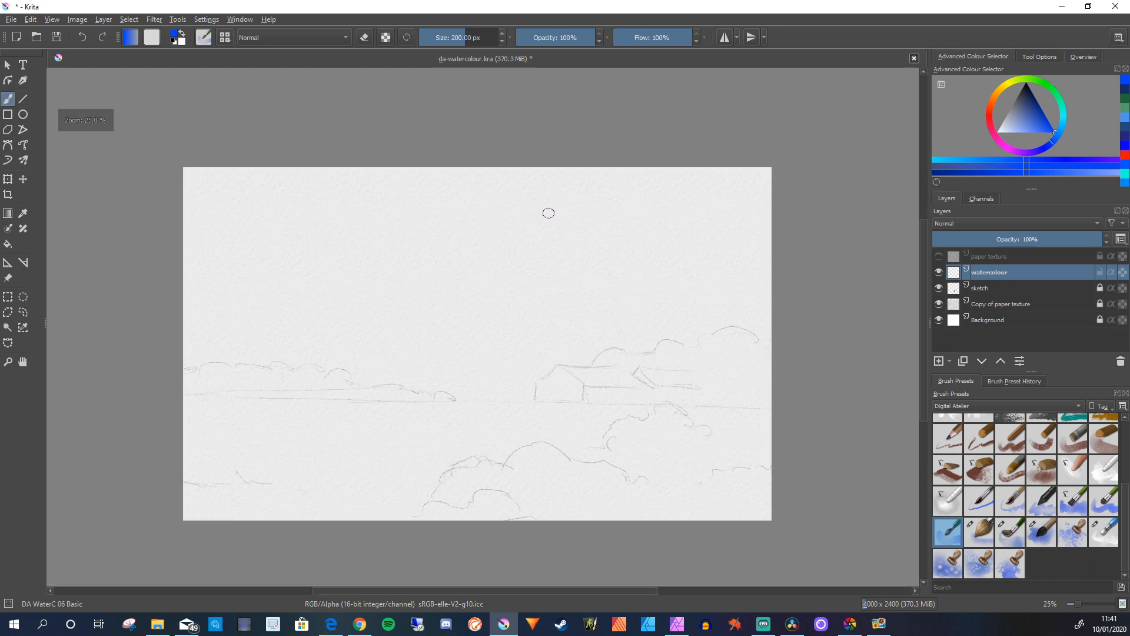
{"action": "scroll", "coordinate": [549, 213], "scroll_direction": "up", "scroll_amount": 1}
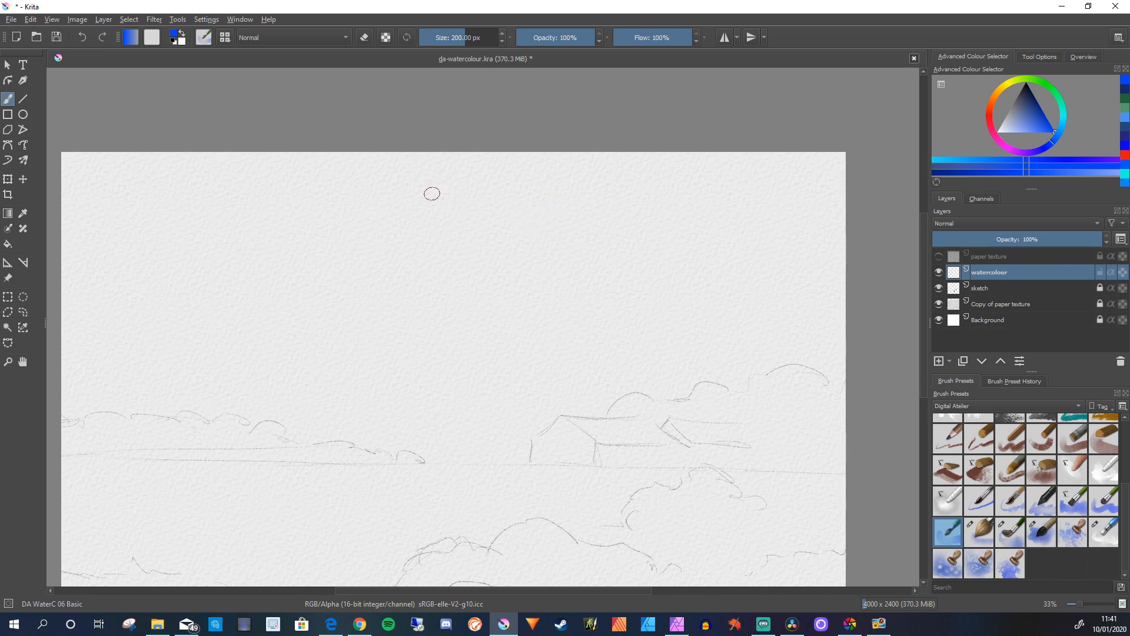
Inspect the canvas width and height in the Resize Canvas settings
{"action": "left_click_drag", "start_coordinate": [411, 232], "coordinate": [410, 233]}
{"action": "left_click", "coordinate": [471, 270], "text": "ctrl"}
{"action": "mouse_move", "coordinate": [470, 271]}
{"action": "left_mouse_down"}
{"action": "mouse_move", "coordinate": [493, 256]}
{"action": "mouse_move", "coordinate": [502, 214]}
{"action": "left_mouse_up"}
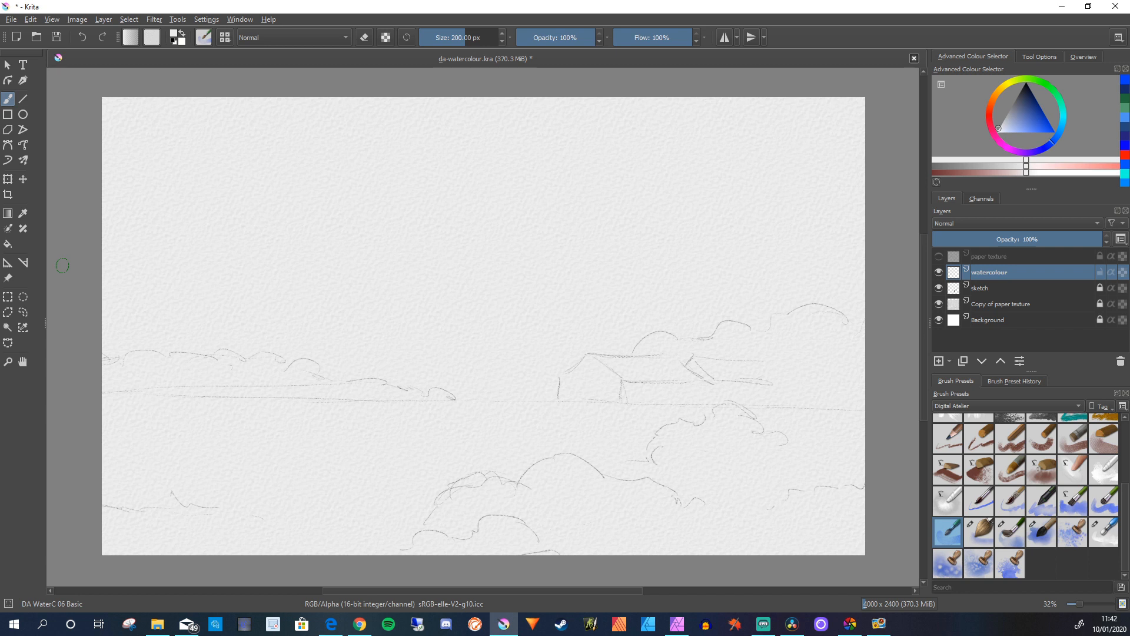
{"action": "left_click", "coordinate": [77, 19]}
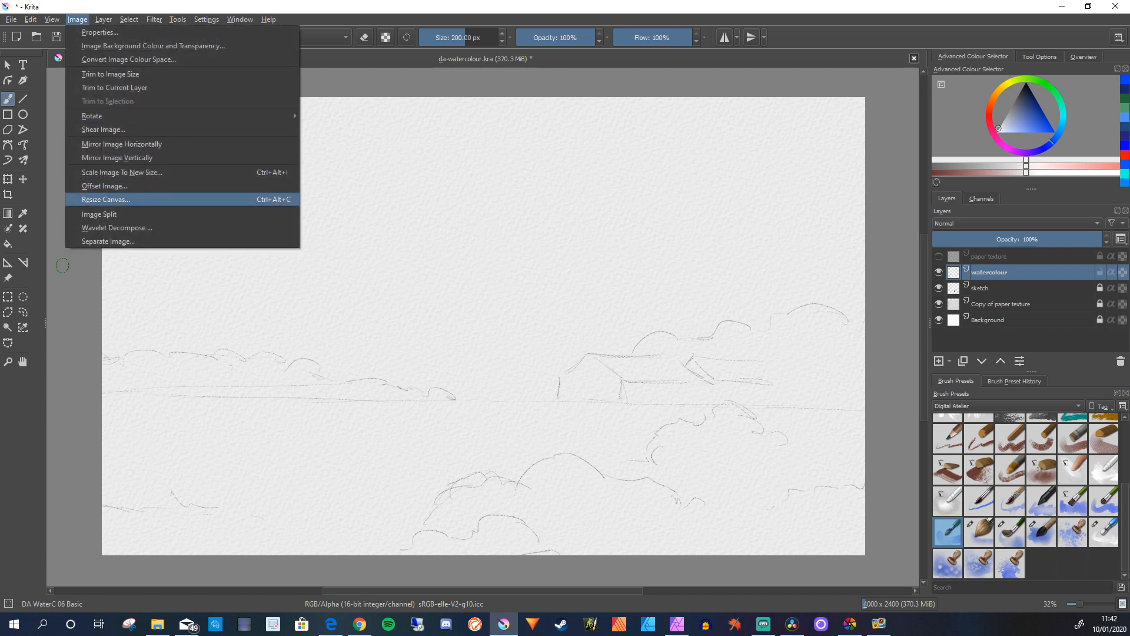
{"action": "left_click", "coordinate": [106, 199]}
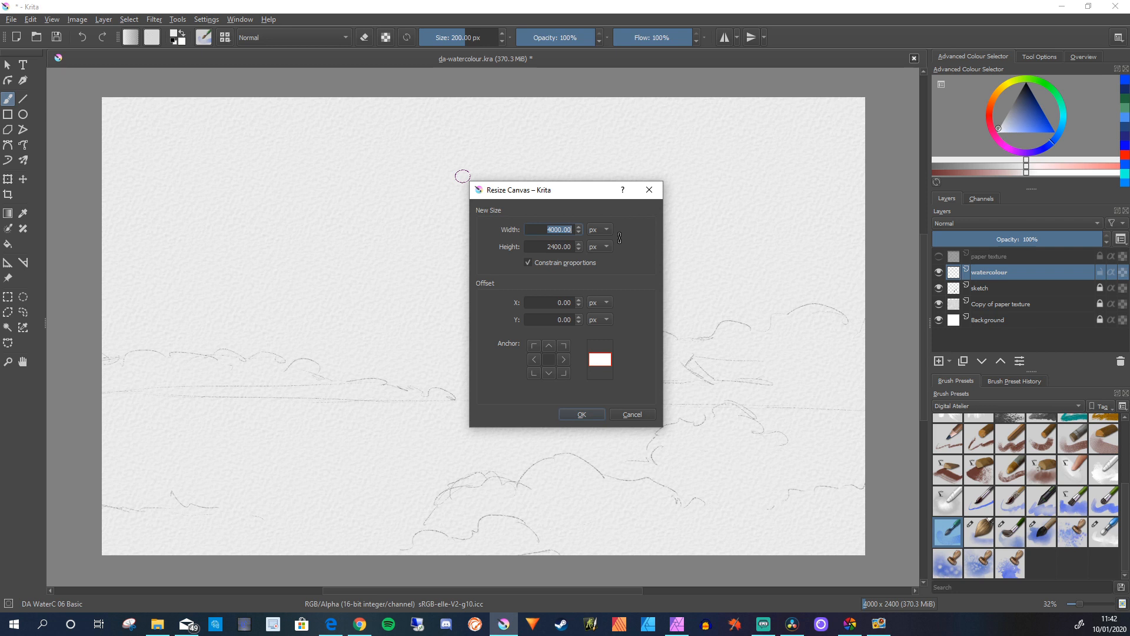
{"action": "left_click", "coordinate": [631, 414]}
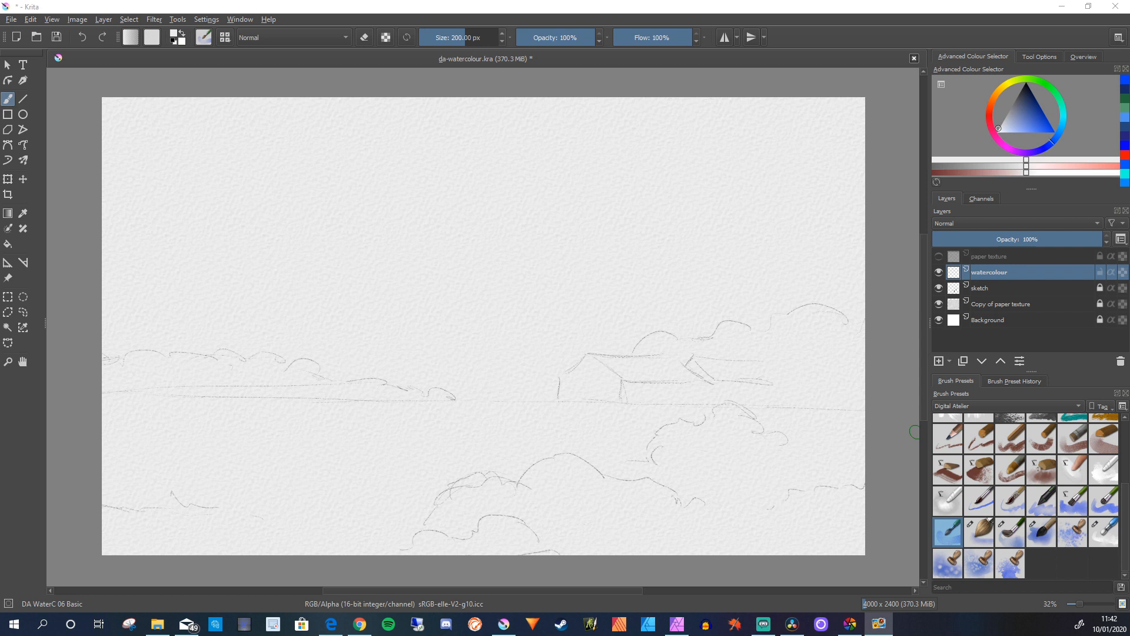
Try the DA WaterC 07 Big Wash brush with overlapping light grey diagonal strokes in the upper sky on the watercolour layer
{"action": "left_click", "coordinate": [978, 531]}
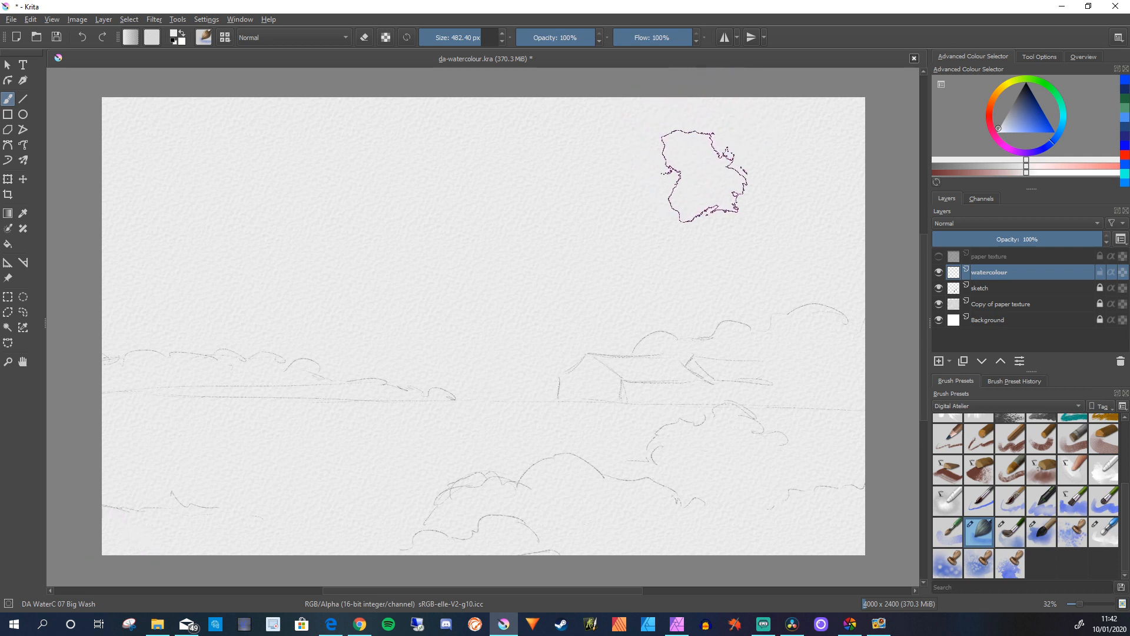
{"action": "left_click_drag", "start_coordinate": [713, 172], "coordinate": [575, 139]}
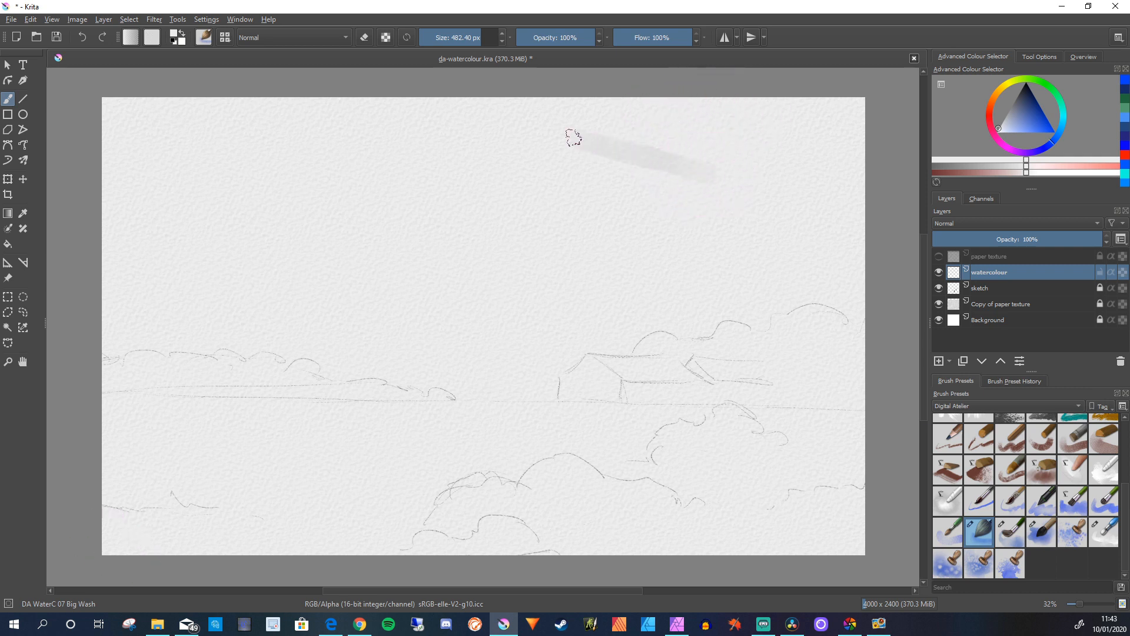
{"action": "left_click_drag", "start_coordinate": [700, 171], "coordinate": [561, 130]}
{"action": "left_click_drag", "start_coordinate": [659, 156], "coordinate": [543, 124]}
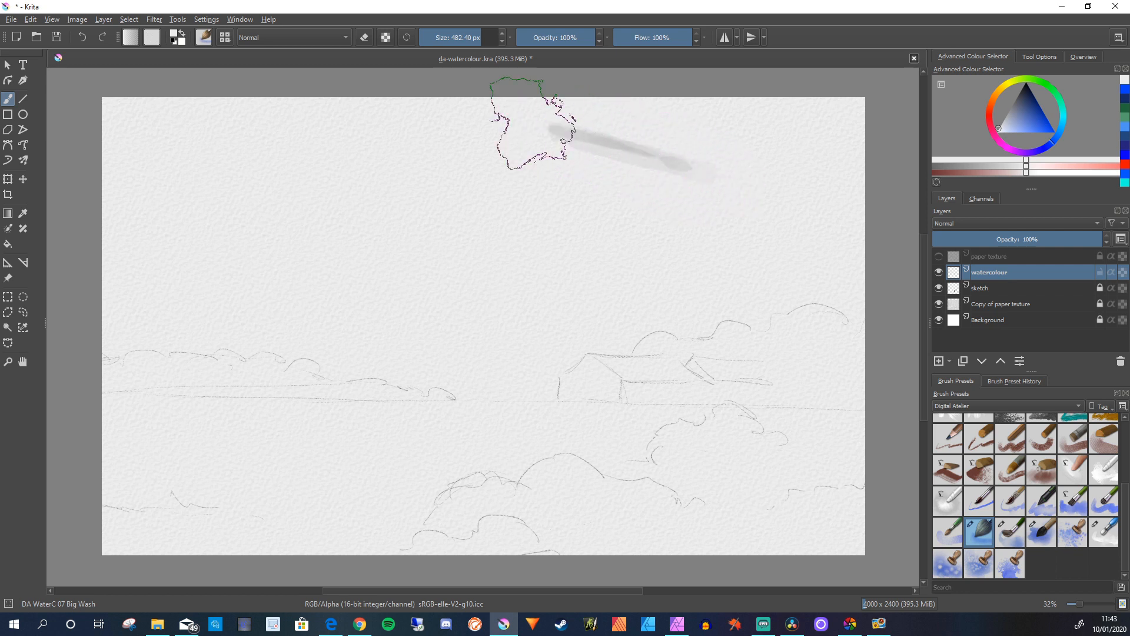
{"action": "left_click_drag", "start_coordinate": [687, 163], "coordinate": [530, 120]}
{"action": "left_click_drag", "start_coordinate": [530, 120], "coordinate": [690, 165]}
{"action": "mouse_move", "coordinate": [689, 165]}
{"action": "left_mouse_down"}
{"action": "mouse_move", "coordinate": [538, 122]}
{"action": "mouse_move", "coordinate": [655, 158]}
{"action": "left_mouse_up"}
Set the painting colour to saturated blue and undo the grey test strokes in the sky
{"action": "left_click_drag", "start_coordinate": [1006, 129], "coordinate": [1054, 131]}
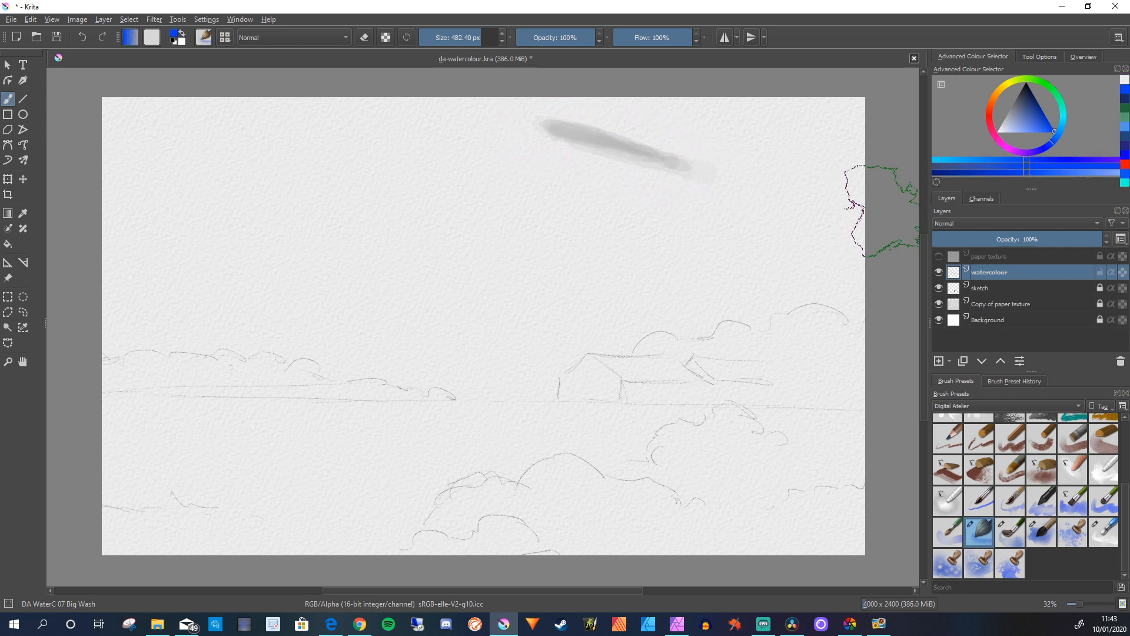
{"action": "key", "text": "ctrl+z"}
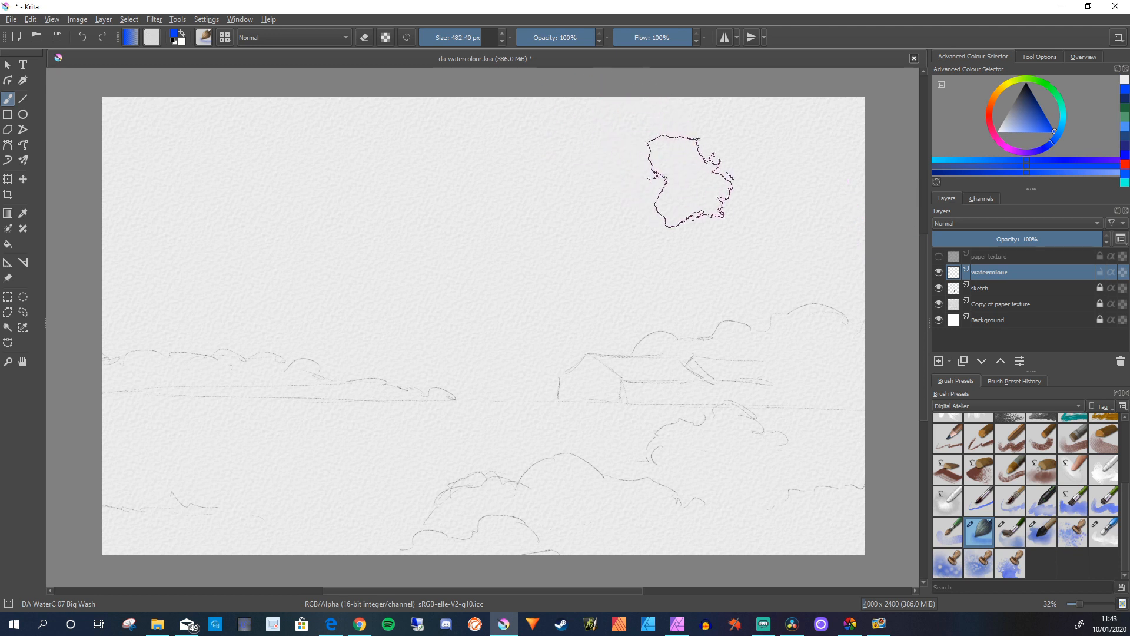
Try a blue Big Wash patch from the upper sky down to the horizon, and undo it
{"action": "mouse_move", "coordinate": [730, 184]}
{"action": "left_mouse_down"}
{"action": "mouse_move", "coordinate": [535, 132]}
{"action": "mouse_move", "coordinate": [700, 177]}
{"action": "mouse_move", "coordinate": [557, 132]}
{"action": "mouse_move", "coordinate": [558, 146]}
{"action": "mouse_move", "coordinate": [686, 190]}
{"action": "mouse_move", "coordinate": [669, 197]}
{"action": "mouse_move", "coordinate": [550, 164]}
{"action": "mouse_move", "coordinate": [555, 182]}
{"action": "mouse_move", "coordinate": [702, 253]}
{"action": "mouse_move", "coordinate": [486, 192]}
{"action": "mouse_move", "coordinate": [644, 277]}
{"action": "mouse_move", "coordinate": [575, 281]}
{"action": "mouse_move", "coordinate": [501, 370]}
{"action": "mouse_move", "coordinate": [490, 356]}
{"action": "left_mouse_up"}
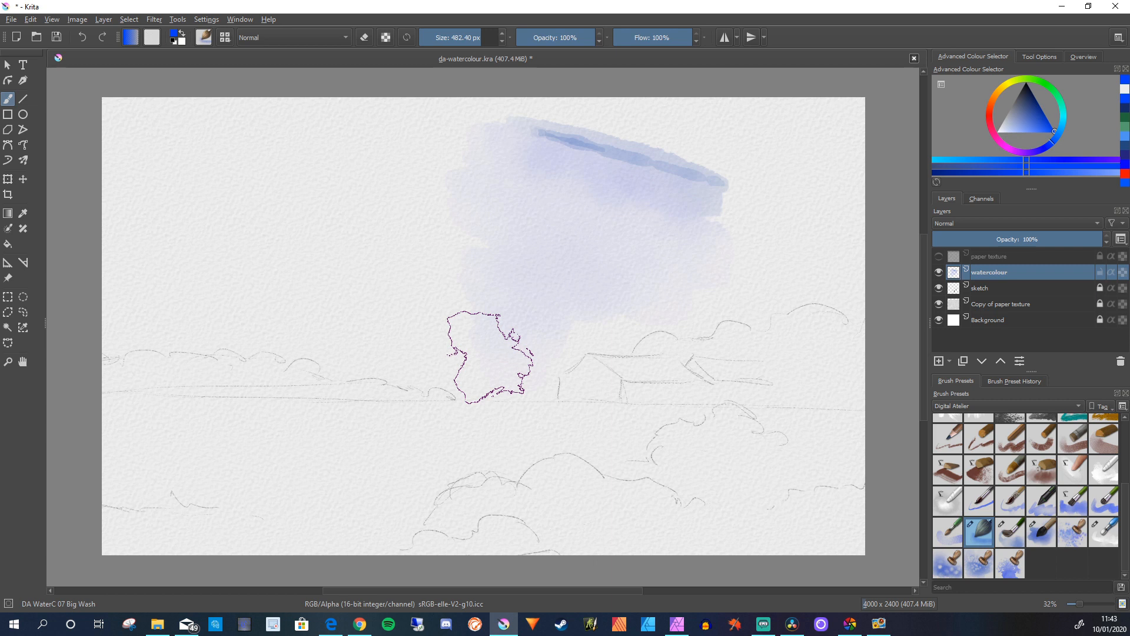
{"action": "key", "text": "ctrl+z"}
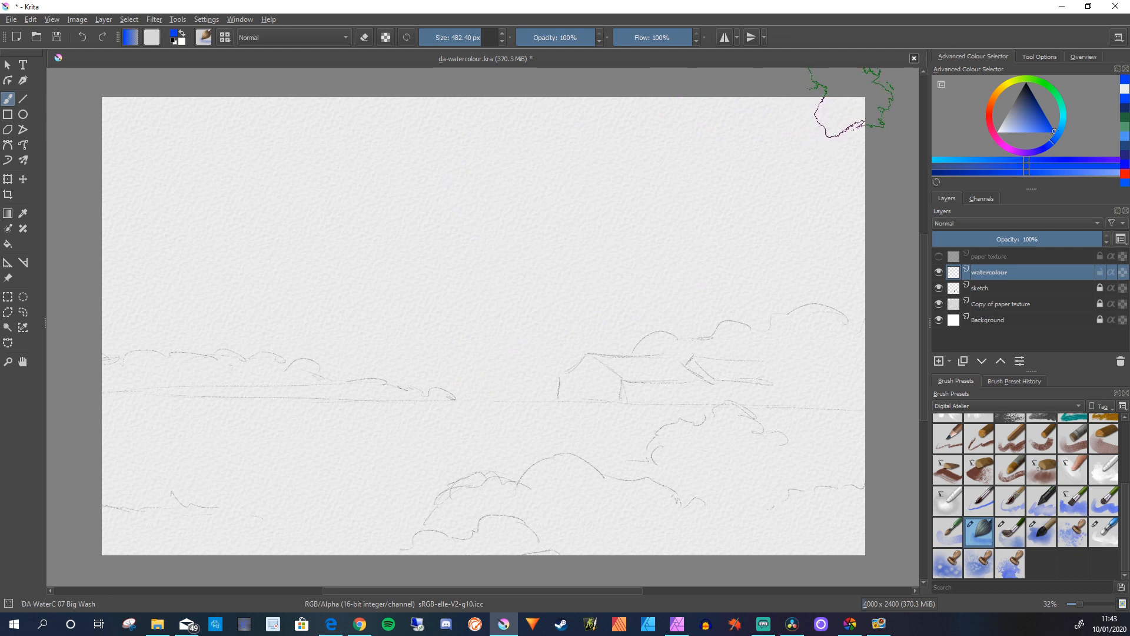
Paint broad diagonal blue washes across the whole sky with the Big Wash brush, leaving narrow white gaps as clouds
{"action": "mouse_move", "coordinate": [859, 96]}
{"action": "left_mouse_down"}
{"action": "mouse_move", "coordinate": [545, 100]}
{"action": "mouse_move", "coordinate": [613, 111]}
{"action": "mouse_move", "coordinate": [831, 108]}
{"action": "mouse_move", "coordinate": [569, 103]}
{"action": "mouse_move", "coordinate": [845, 122]}
{"action": "mouse_move", "coordinate": [813, 137]}
{"action": "mouse_move", "coordinate": [538, 106]}
{"action": "mouse_move", "coordinate": [497, 113]}
{"action": "left_mouse_up"}
{"action": "mouse_move", "coordinate": [701, 156]}
{"action": "left_mouse_down"}
{"action": "mouse_move", "coordinate": [823, 263]}
{"action": "mouse_move", "coordinate": [309, 114]}
{"action": "mouse_move", "coordinate": [392, 154]}
{"action": "mouse_move", "coordinate": [759, 273]}
{"action": "mouse_move", "coordinate": [381, 208]}
{"action": "mouse_move", "coordinate": [130, 123]}
{"action": "mouse_move", "coordinate": [120, 108]}
{"action": "mouse_move", "coordinate": [210, 120]}
{"action": "mouse_move", "coordinate": [357, 170]}
{"action": "mouse_move", "coordinate": [140, 118]}
{"action": "mouse_move", "coordinate": [106, 141]}
{"action": "mouse_move", "coordinate": [319, 239]}
{"action": "mouse_move", "coordinate": [543, 310]}
{"action": "mouse_move", "coordinate": [706, 329]}
{"action": "mouse_move", "coordinate": [775, 354]}
{"action": "mouse_move", "coordinate": [671, 351]}
{"action": "mouse_move", "coordinate": [262, 282]}
{"action": "mouse_move", "coordinate": [89, 220]}
{"action": "mouse_move", "coordinate": [313, 293]}
{"action": "mouse_move", "coordinate": [113, 245]}
{"action": "mouse_move", "coordinate": [228, 302]}
{"action": "mouse_move", "coordinate": [522, 390]}
{"action": "mouse_move", "coordinate": [144, 320]}
{"action": "mouse_move", "coordinate": [121, 326]}
{"action": "mouse_move", "coordinate": [141, 354]}
{"action": "mouse_move", "coordinate": [174, 366]}
{"action": "mouse_move", "coordinate": [346, 370]}
{"action": "left_mouse_up"}
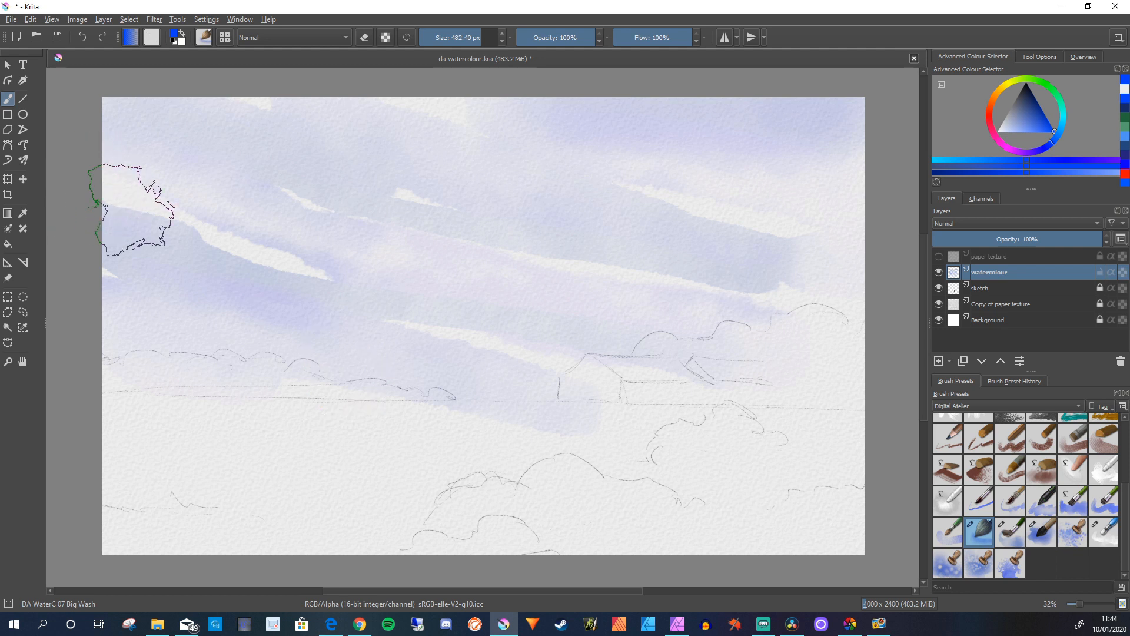
Soften the edges of the sky washes with the DA WaterC 11 Blender edges brush, and compare with the paper texture layer shown and hidden
{"action": "key", "text": "/"}
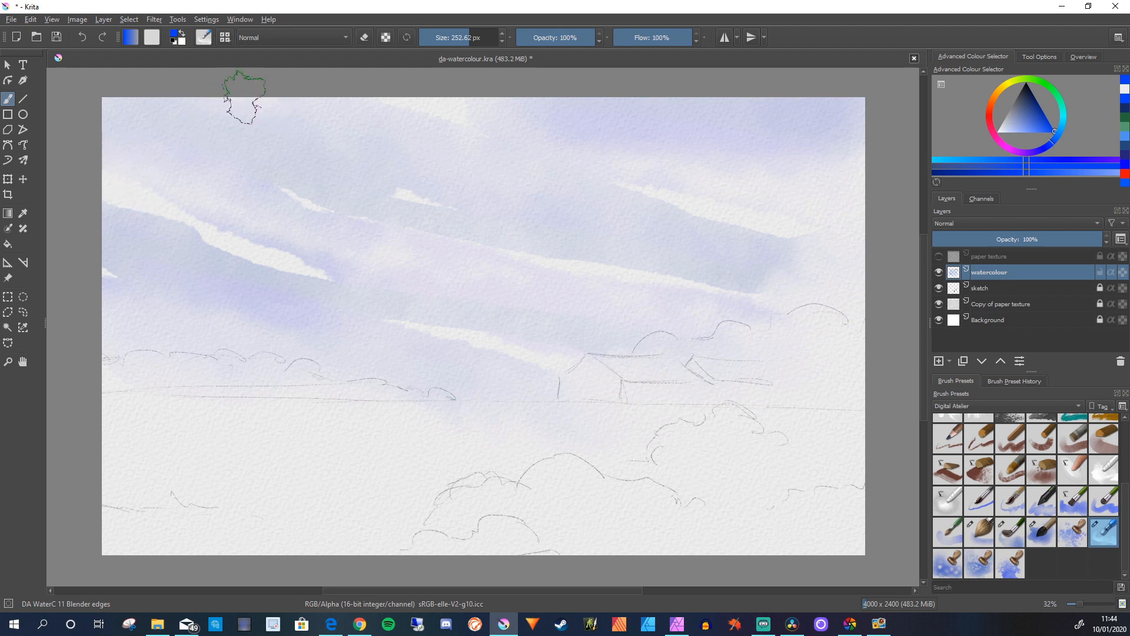
{"action": "mouse_move", "coordinate": [441, 172]}
{"action": "left_mouse_down"}
{"action": "mouse_move", "coordinate": [356, 233]}
{"action": "mouse_move", "coordinate": [420, 218]}
{"action": "mouse_move", "coordinate": [412, 195]}
{"action": "left_mouse_up"}
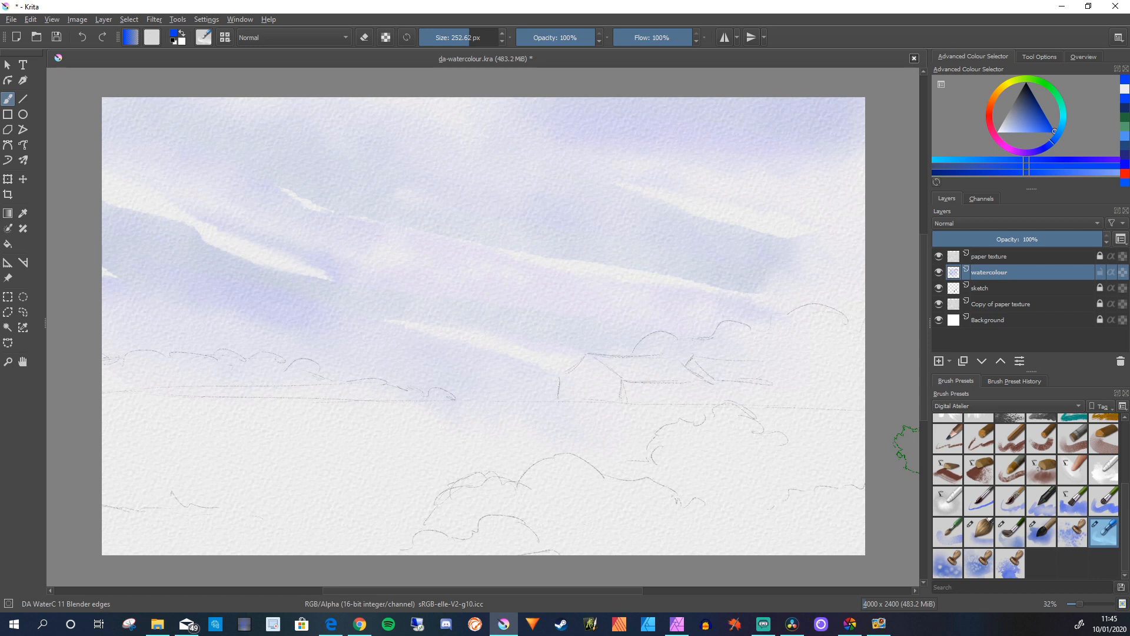
{"action": "left_click", "coordinate": [939, 256]}
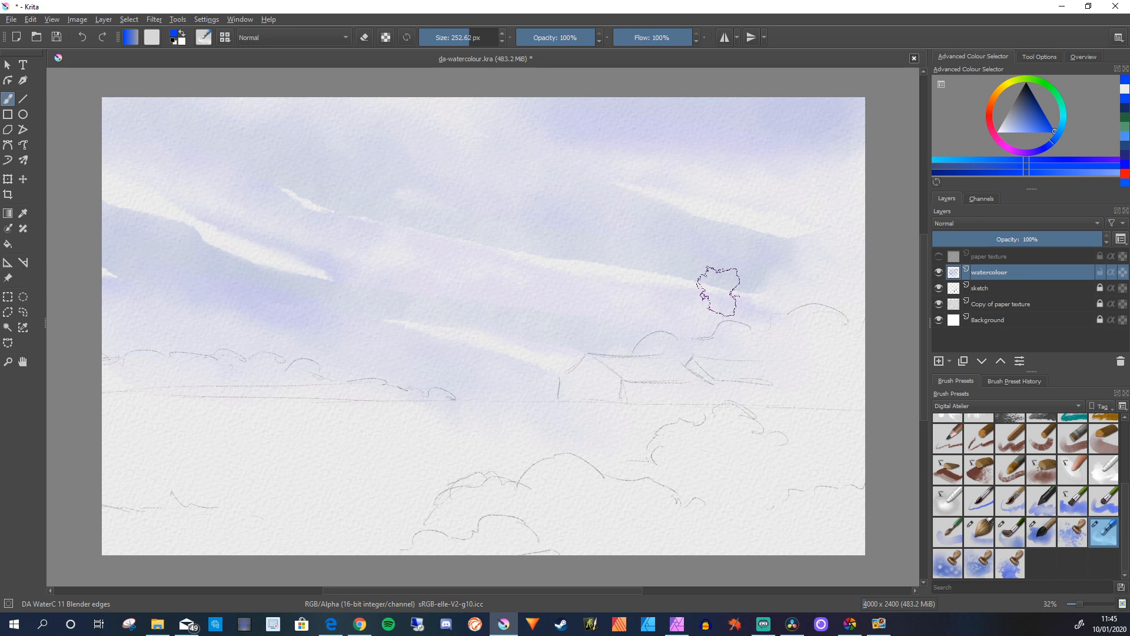
Set the painting colour to a slightly muted lemon yellow and choose the DA WaterC 08 Pigment Diffusion brush
{"action": "left_click", "coordinate": [1005, 85]}
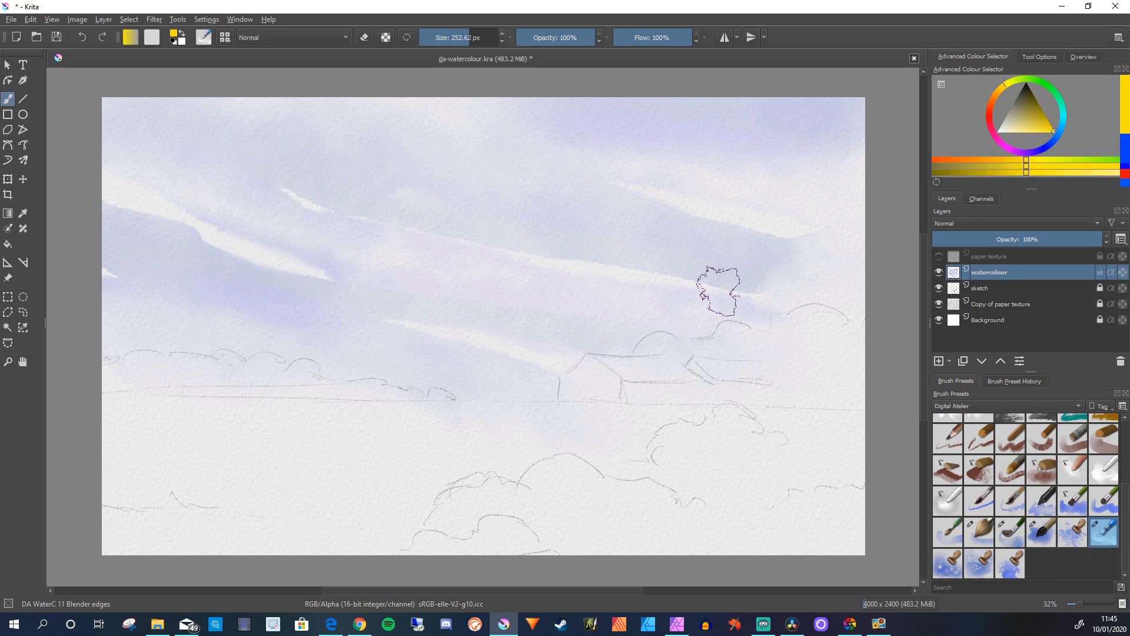
{"action": "mouse_move", "coordinate": [1039, 120]}
{"action": "left_mouse_down"}
{"action": "mouse_move", "coordinate": [1027, 126]}
{"action": "mouse_move", "coordinate": [1042, 131]}
{"action": "left_mouse_up"}
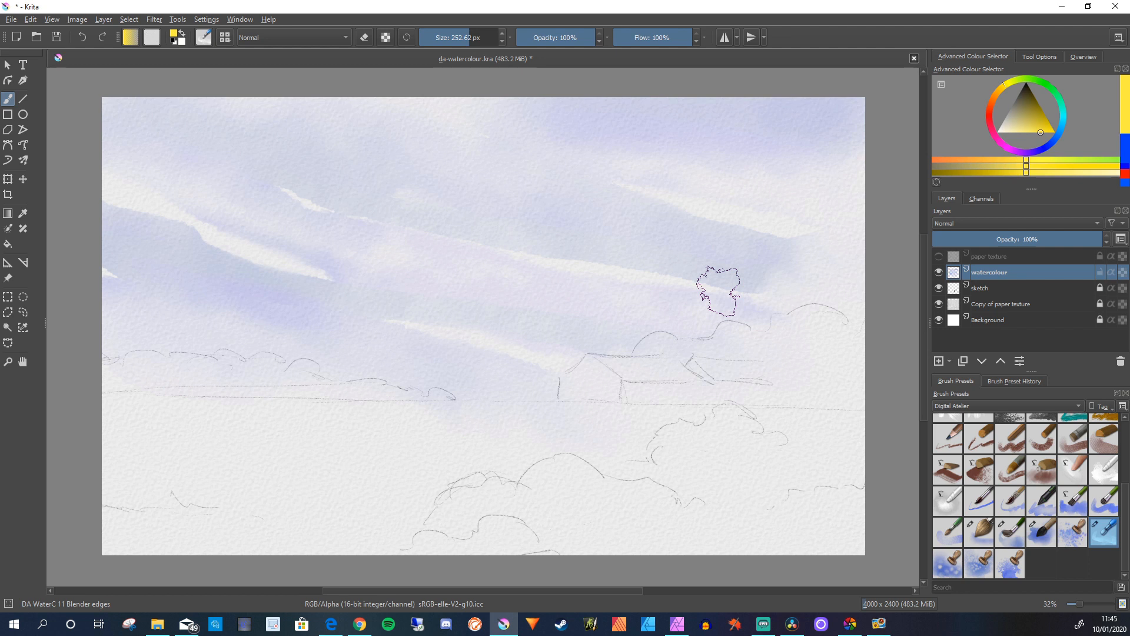
{"action": "left_click_drag", "start_coordinate": [1004, 84], "coordinate": [1011, 81]}
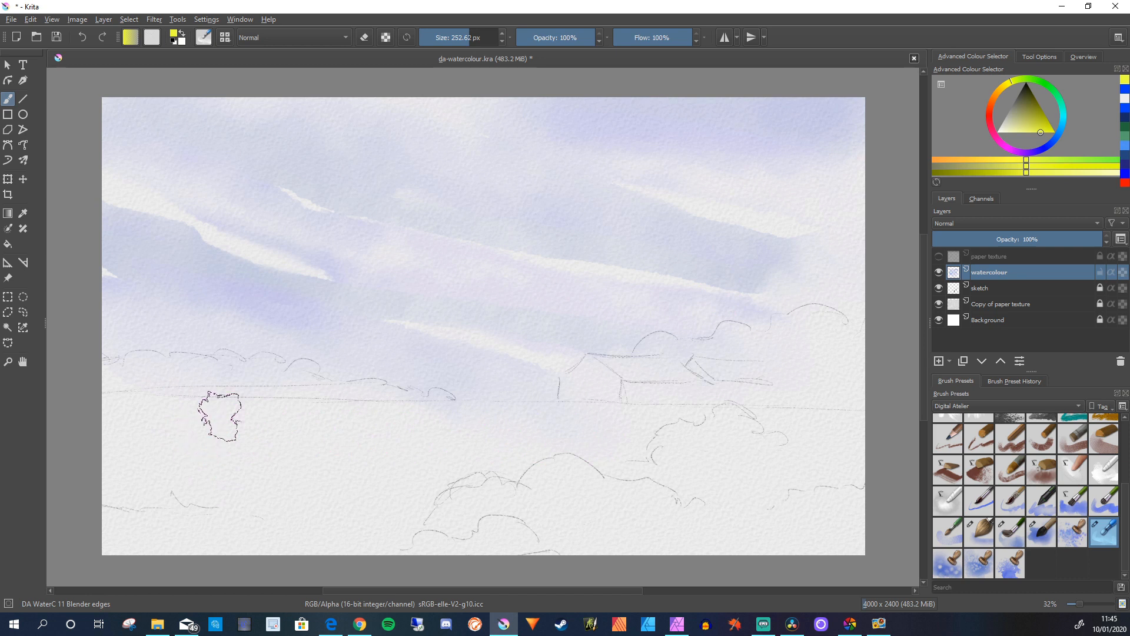
{"action": "key", "text": "slash"}
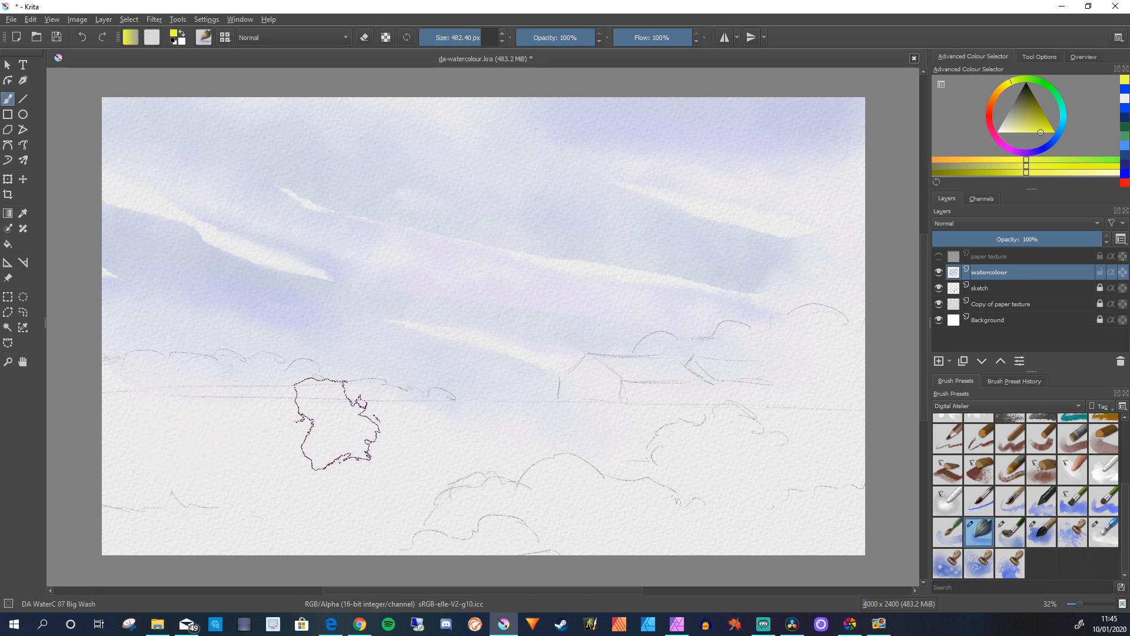
{"action": "key", "text": "comma"}
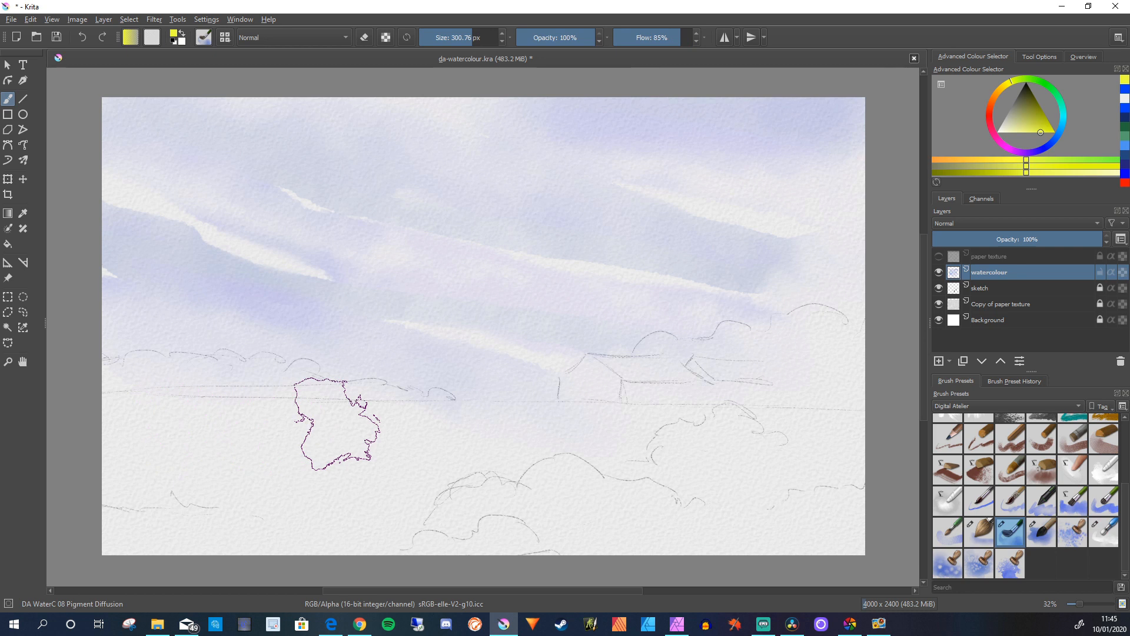
Paint pale yellow horizontal washes over the fields below the horizon and across the foreground bushes on the watercolour layer
{"action": "left_click_drag", "start_coordinate": [177, 436], "coordinate": [530, 450]}
{"action": "left_click_drag", "start_coordinate": [144, 416], "coordinate": [290, 417]}
{"action": "left_click_drag", "start_coordinate": [537, 431], "coordinate": [418, 431]}
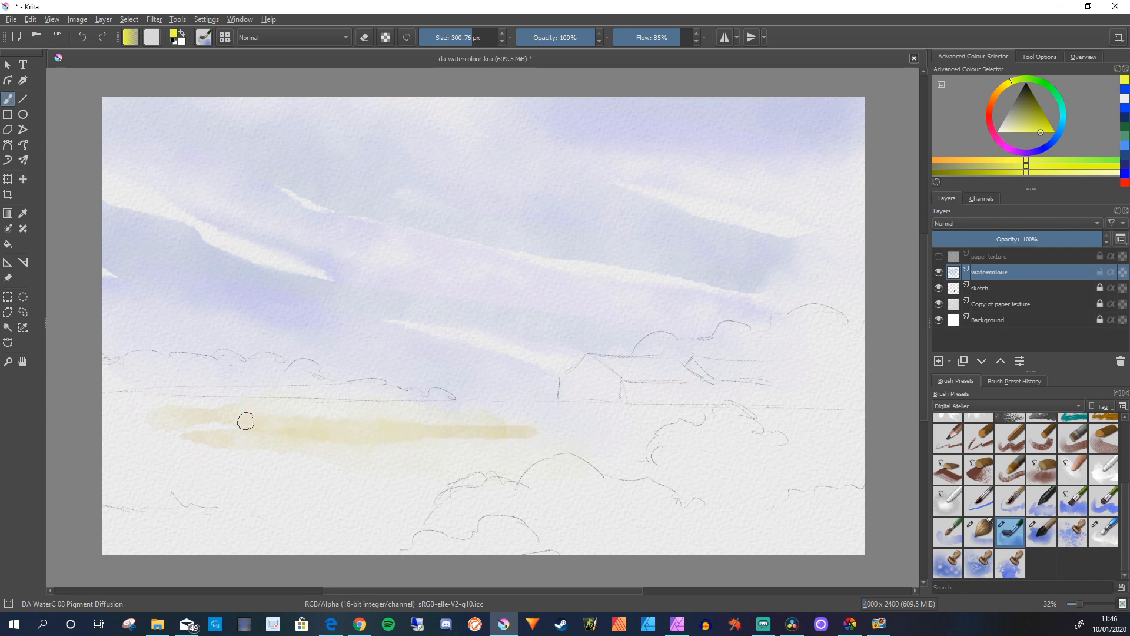
{"action": "mouse_move", "coordinate": [203, 412]}
{"action": "left_mouse_down"}
{"action": "mouse_move", "coordinate": [654, 441]}
{"action": "mouse_move", "coordinate": [538, 441]}
{"action": "mouse_move", "coordinate": [483, 451]}
{"action": "mouse_move", "coordinate": [519, 461]}
{"action": "mouse_move", "coordinate": [390, 474]}
{"action": "mouse_move", "coordinate": [136, 472]}
{"action": "mouse_move", "coordinate": [197, 497]}
{"action": "mouse_move", "coordinate": [151, 483]}
{"action": "mouse_move", "coordinate": [294, 507]}
{"action": "left_mouse_up"}
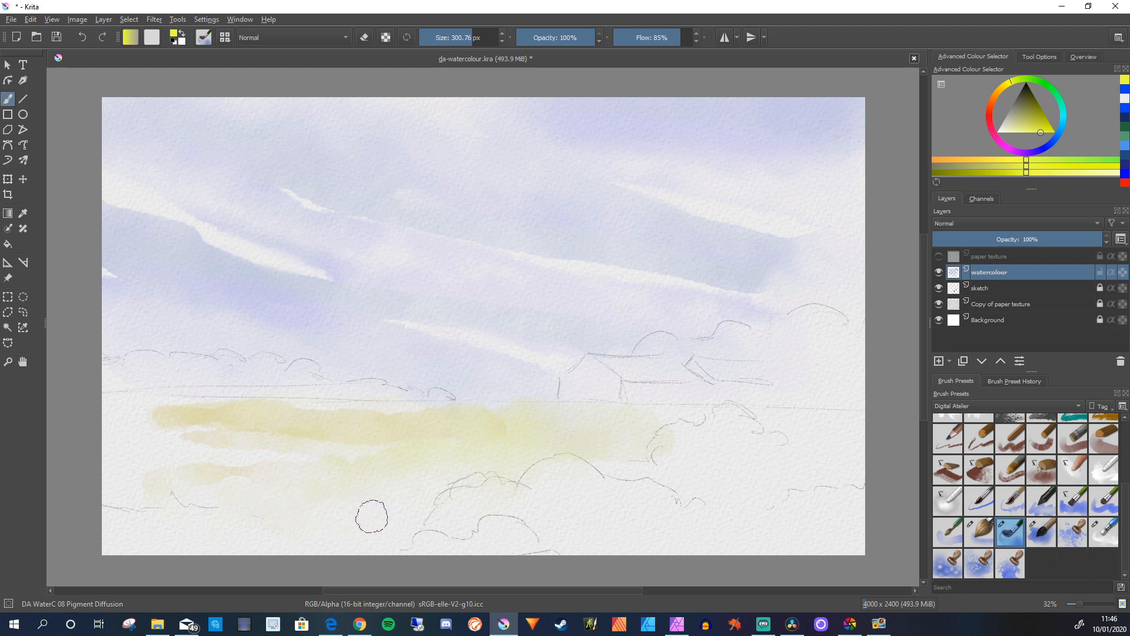
{"action": "mouse_move", "coordinate": [129, 445]}
{"action": "left_mouse_down"}
{"action": "mouse_move", "coordinate": [210, 508]}
{"action": "mouse_move", "coordinate": [323, 516]}
{"action": "mouse_move", "coordinate": [330, 524]}
{"action": "mouse_move", "coordinate": [298, 532]}
{"action": "mouse_move", "coordinate": [387, 545]}
{"action": "mouse_move", "coordinate": [119, 504]}
{"action": "mouse_move", "coordinate": [153, 499]}
{"action": "left_mouse_up"}
{"action": "mouse_move", "coordinate": [613, 530]}
{"action": "left_mouse_down"}
{"action": "mouse_move", "coordinate": [705, 523]}
{"action": "mouse_move", "coordinate": [603, 528]}
{"action": "mouse_move", "coordinate": [591, 508]}
{"action": "mouse_move", "coordinate": [580, 522]}
{"action": "mouse_move", "coordinate": [565, 505]}
{"action": "mouse_move", "coordinate": [584, 501]}
{"action": "mouse_move", "coordinate": [557, 497]}
{"action": "mouse_move", "coordinate": [499, 533]}
{"action": "mouse_move", "coordinate": [462, 538]}
{"action": "mouse_move", "coordinate": [614, 542]}
{"action": "mouse_move", "coordinate": [694, 517]}
{"action": "mouse_move", "coordinate": [693, 498]}
{"action": "mouse_move", "coordinate": [787, 510]}
{"action": "left_mouse_up"}
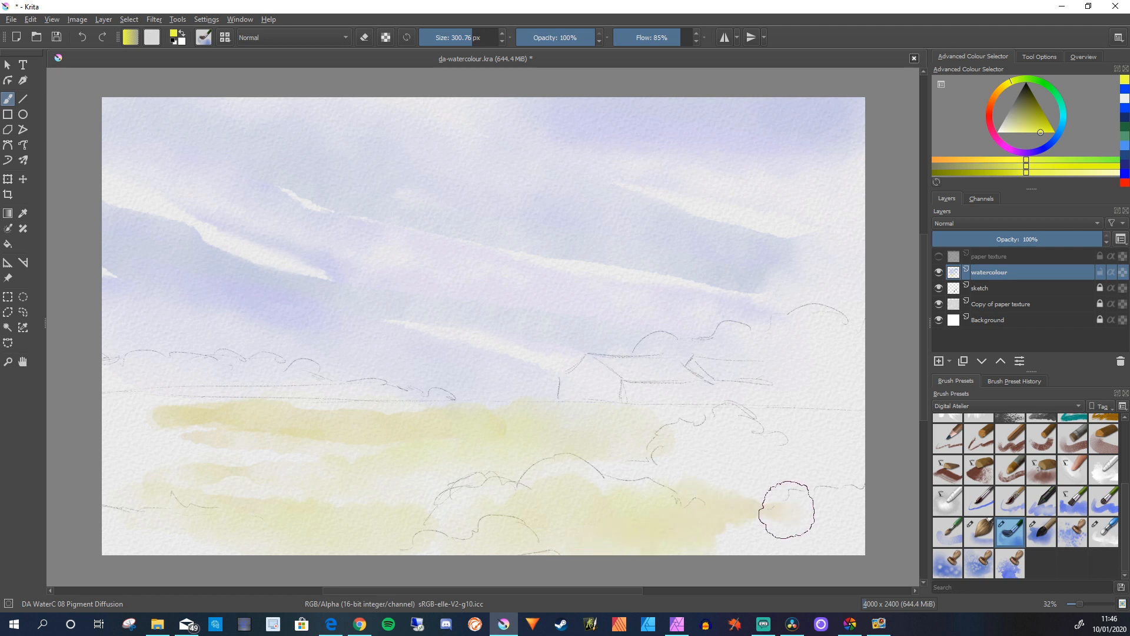
{"action": "mouse_move", "coordinate": [644, 512]}
{"action": "left_mouse_down"}
{"action": "mouse_move", "coordinate": [677, 479]}
{"action": "mouse_move", "coordinate": [600, 462]}
{"action": "mouse_move", "coordinate": [742, 451]}
{"action": "mouse_move", "coordinate": [696, 464]}
{"action": "mouse_move", "coordinate": [709, 429]}
{"action": "mouse_move", "coordinate": [756, 425]}
{"action": "left_mouse_up"}
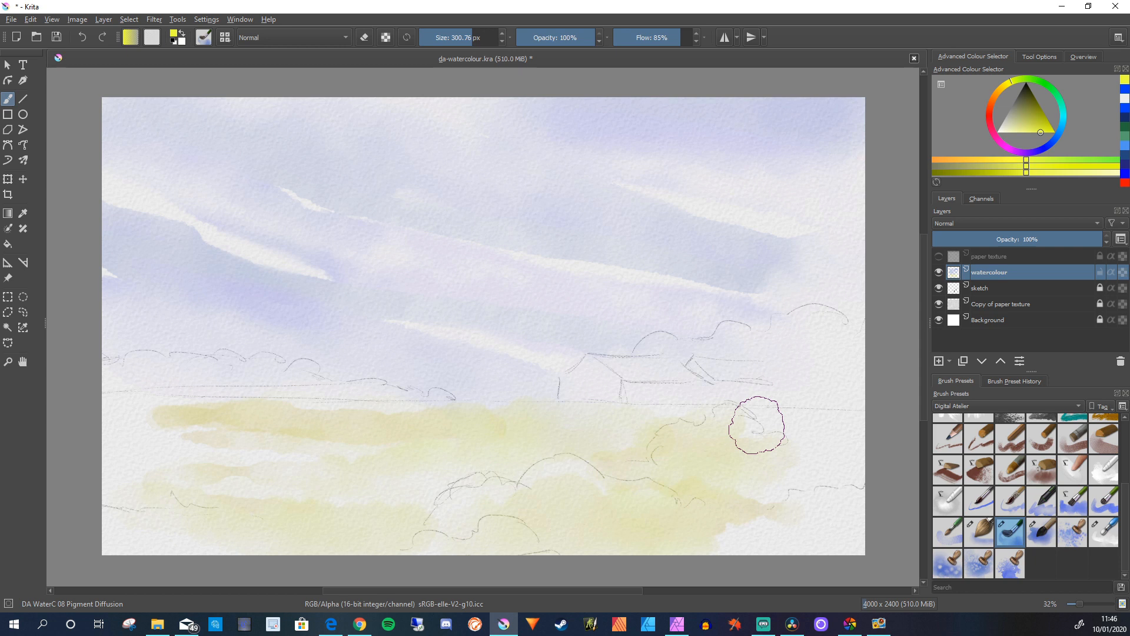
Layer a deeper golden yellow over the sketched foreground bushes, following their rounded tops with the Pigment Diffusion brush
{"action": "left_click_drag", "start_coordinate": [569, 472], "coordinate": [638, 493]}
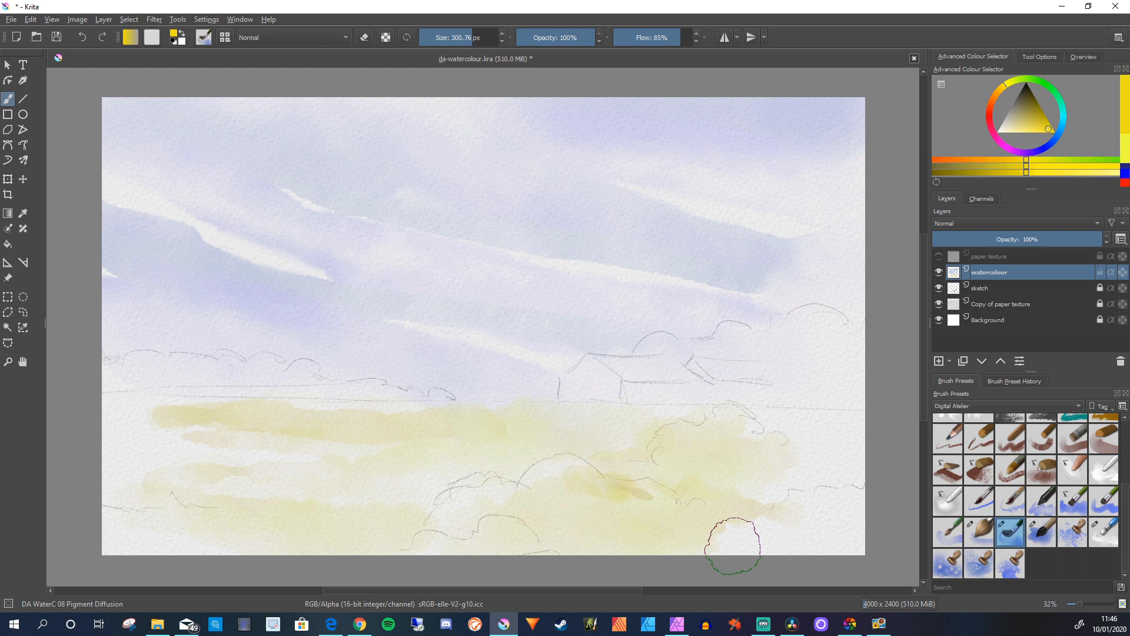
{"action": "left_click_drag", "start_coordinate": [568, 487], "coordinate": [595, 507]}
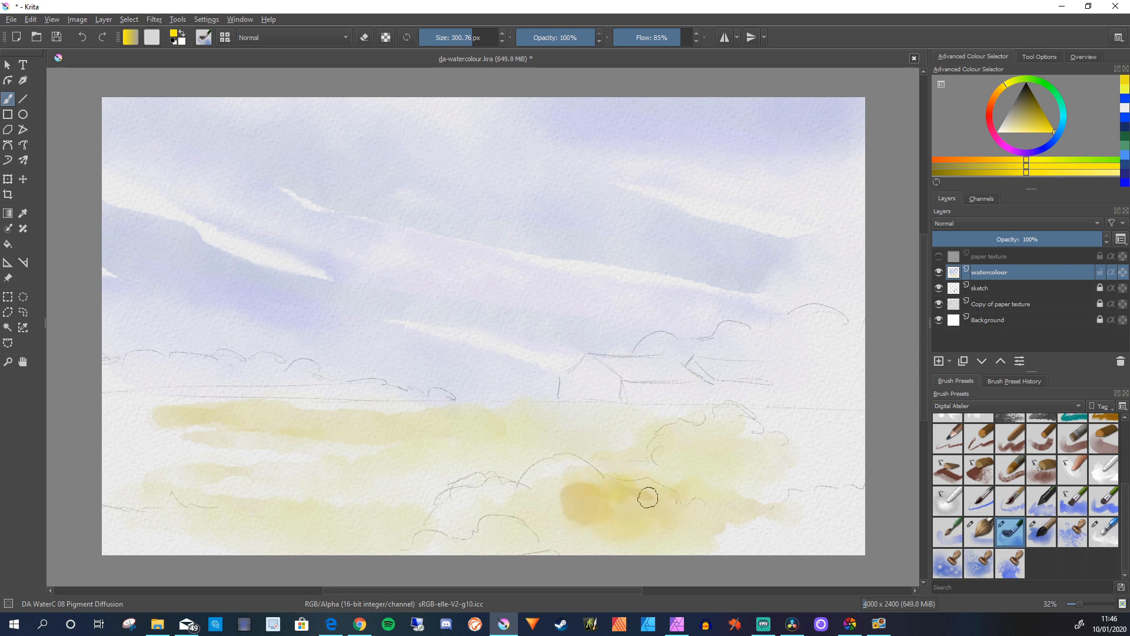
{"action": "left_click", "coordinate": [554, 501]}
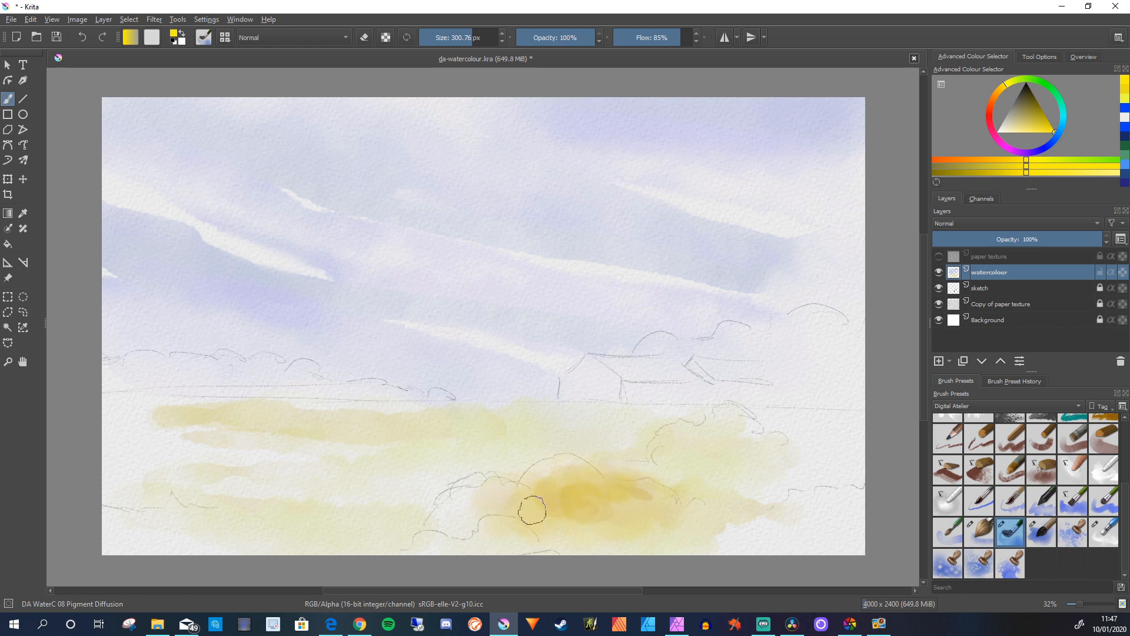
{"action": "mouse_move", "coordinate": [475, 528]}
{"action": "left_mouse_down"}
{"action": "mouse_move", "coordinate": [578, 529]}
{"action": "mouse_move", "coordinate": [554, 529]}
{"action": "mouse_move", "coordinate": [573, 518]}
{"action": "mouse_move", "coordinate": [549, 534]}
{"action": "mouse_move", "coordinate": [513, 510]}
{"action": "mouse_move", "coordinate": [458, 528]}
{"action": "mouse_move", "coordinate": [465, 505]}
{"action": "mouse_move", "coordinate": [525, 490]}
{"action": "left_mouse_up"}
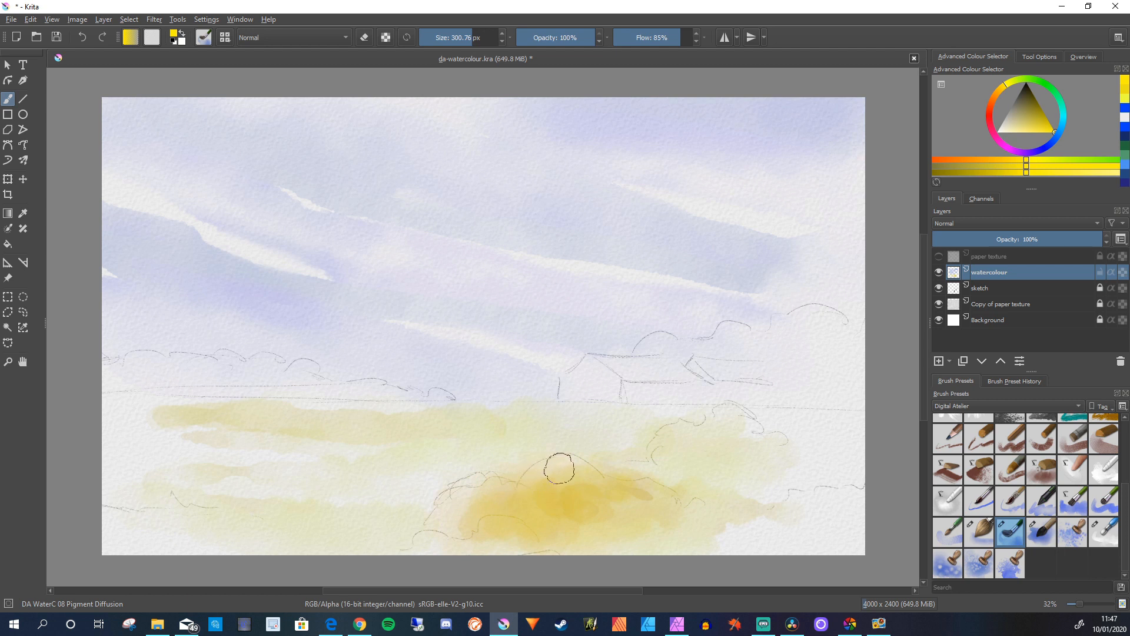
{"action": "mouse_move", "coordinate": [634, 473]}
{"action": "left_mouse_down"}
{"action": "mouse_move", "coordinate": [688, 439]}
{"action": "mouse_move", "coordinate": [661, 454]}
{"action": "mouse_move", "coordinate": [669, 472]}
{"action": "mouse_move", "coordinate": [740, 467]}
{"action": "left_mouse_up"}
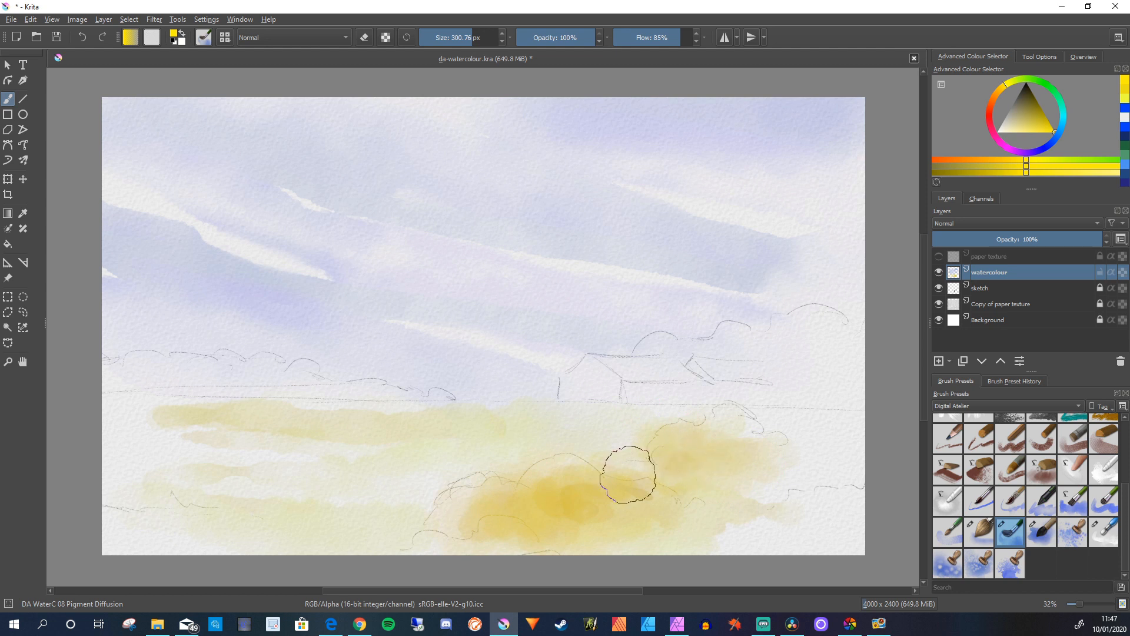
{"action": "mouse_move", "coordinate": [643, 475]}
{"action": "left_mouse_down"}
{"action": "mouse_move", "coordinate": [636, 468]}
{"action": "mouse_move", "coordinate": [666, 441]}
{"action": "left_mouse_up"}
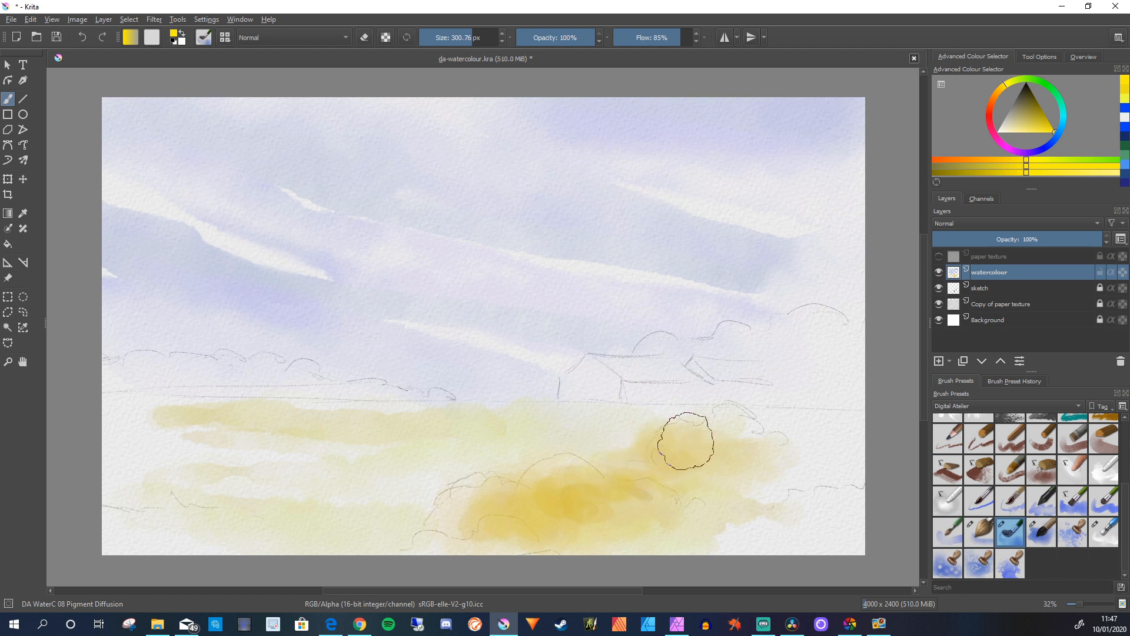
{"action": "left_click_drag", "start_coordinate": [564, 467], "coordinate": [598, 479]}
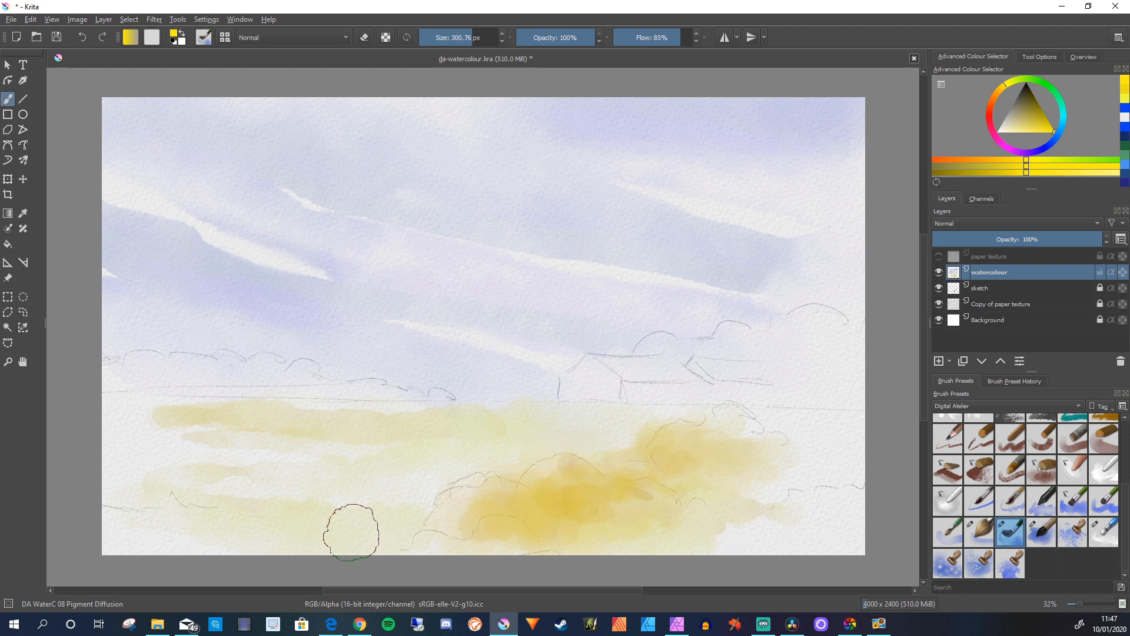
{"action": "mouse_move", "coordinate": [468, 503]}
{"action": "left_mouse_down"}
{"action": "mouse_move", "coordinate": [454, 498]}
{"action": "mouse_move", "coordinate": [499, 480]}
{"action": "left_mouse_up"}
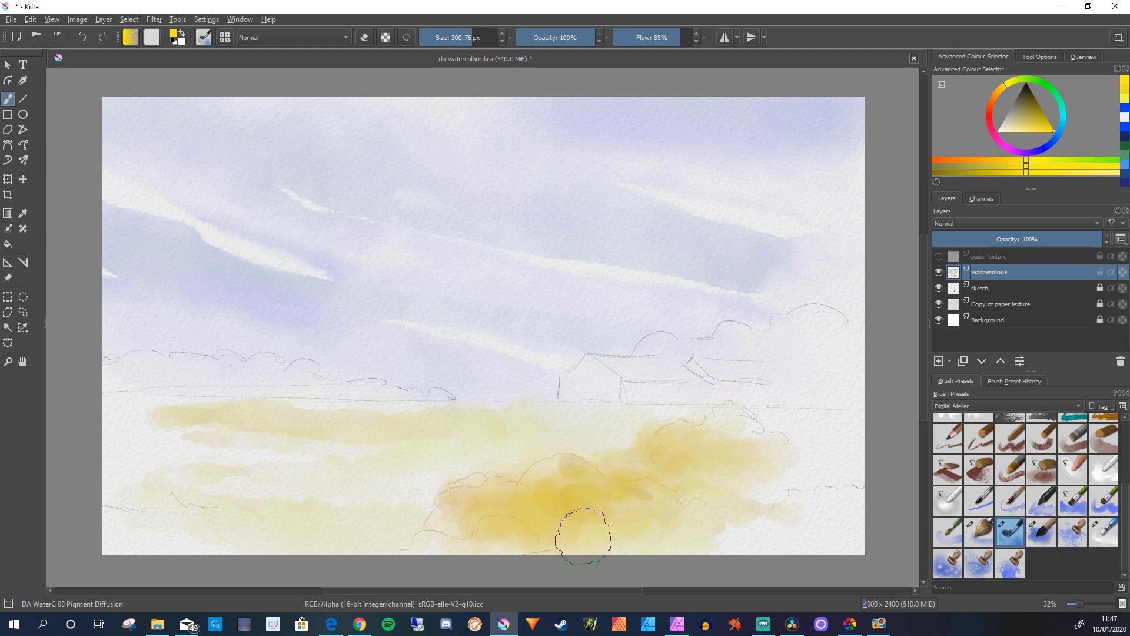
Add a new paint layer above the watercolour layer and switch to the DA WaterC 06 Basic brush
{"action": "key", "text": "Insert"}
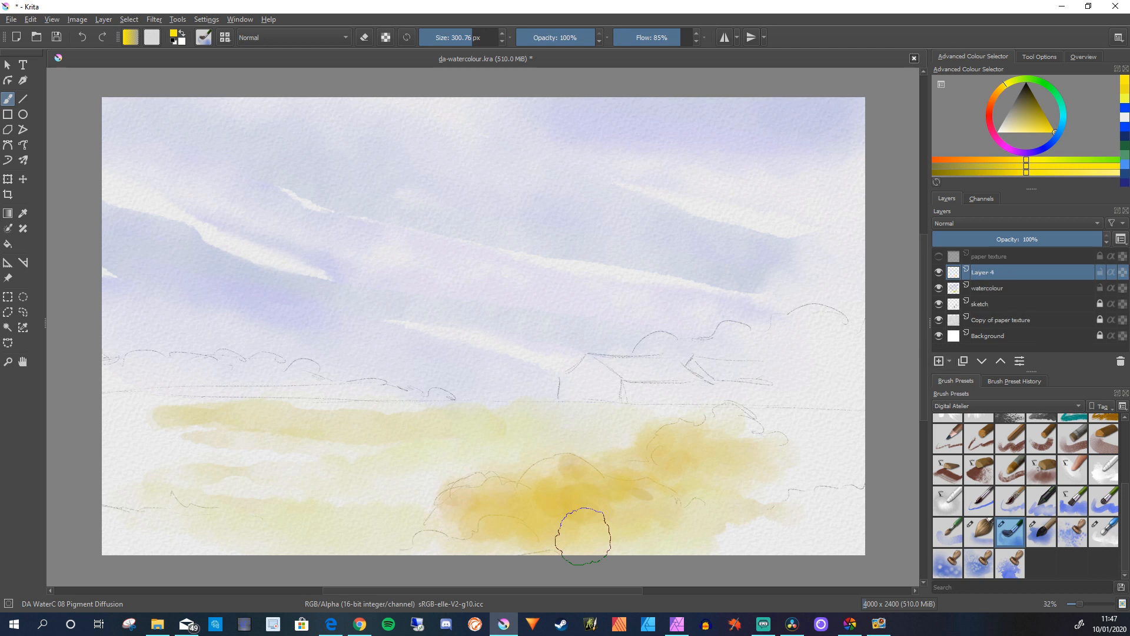
{"action": "mouse_move", "coordinate": [942, 321]}
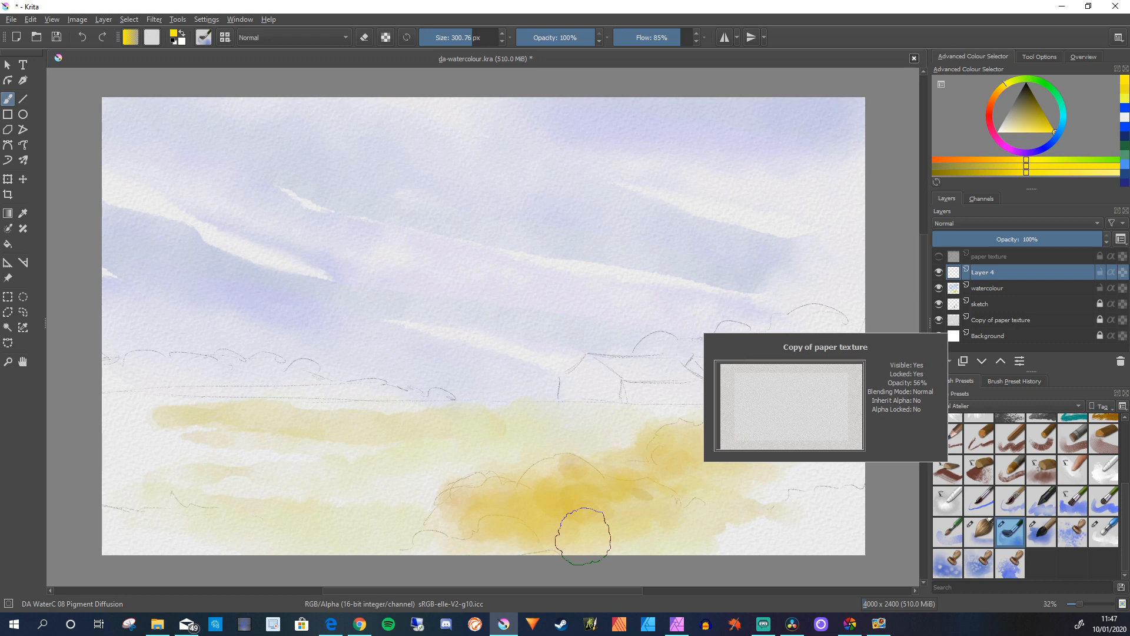
{"action": "key", "text": "slash"}
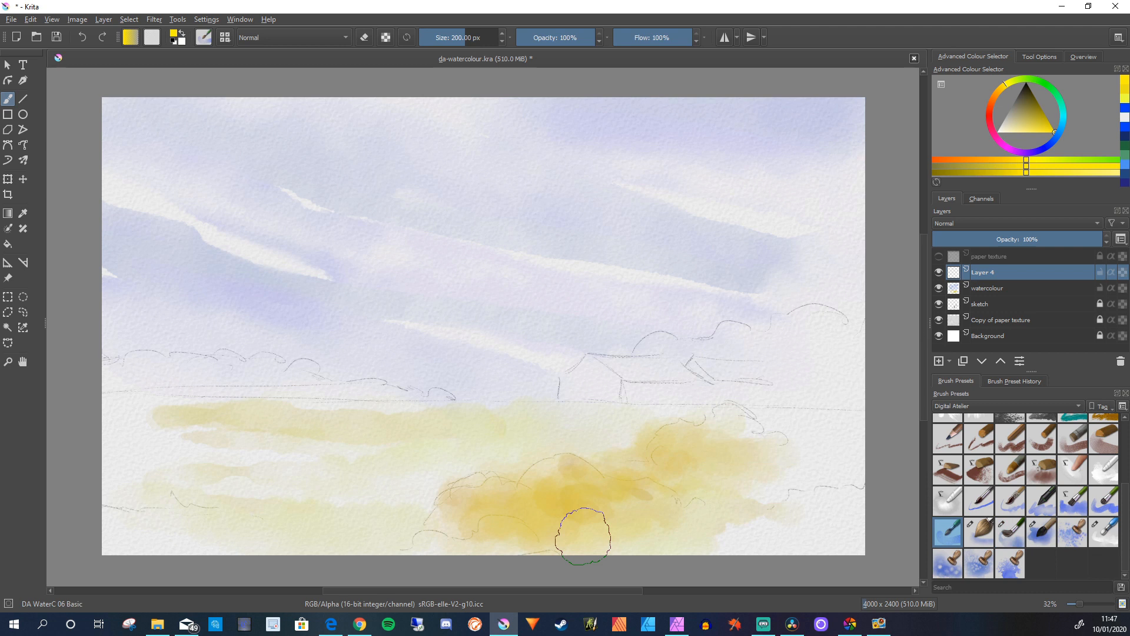
Undo the yellow test dab by the trees behind the farmhouse and set the painting colour to a medium cyan blue
{"action": "mouse_move", "coordinate": [732, 333]}
{"action": "left_mouse_down"}
{"action": "mouse_move", "coordinate": [747, 351]}
{"action": "mouse_move", "coordinate": [717, 330]}
{"action": "left_mouse_up"}
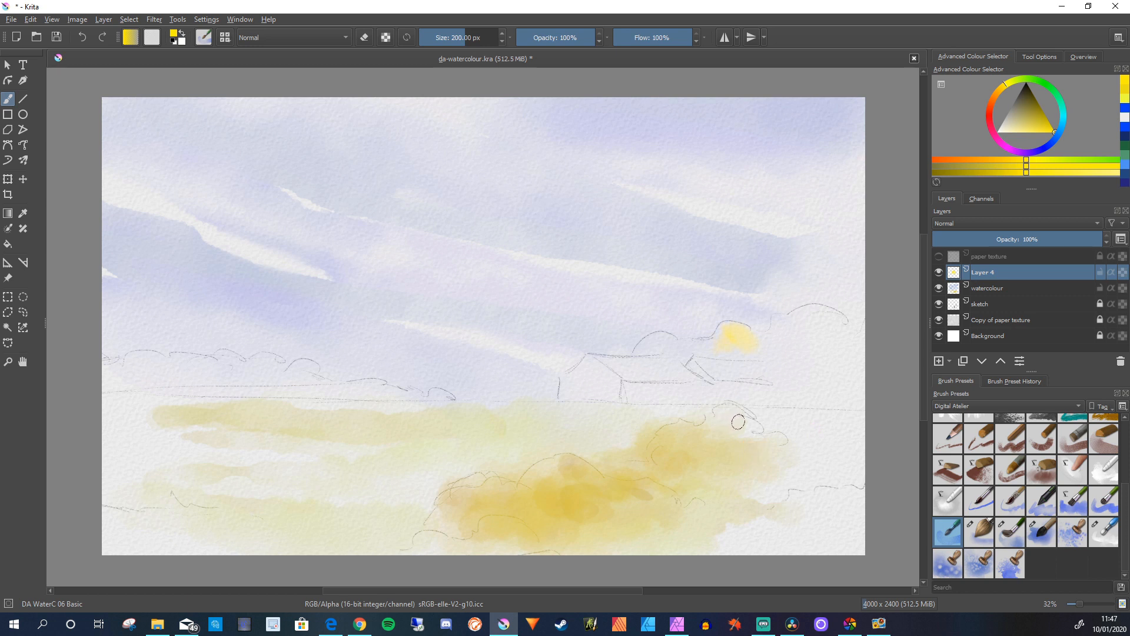
{"action": "key", "text": "ctrl+z"}
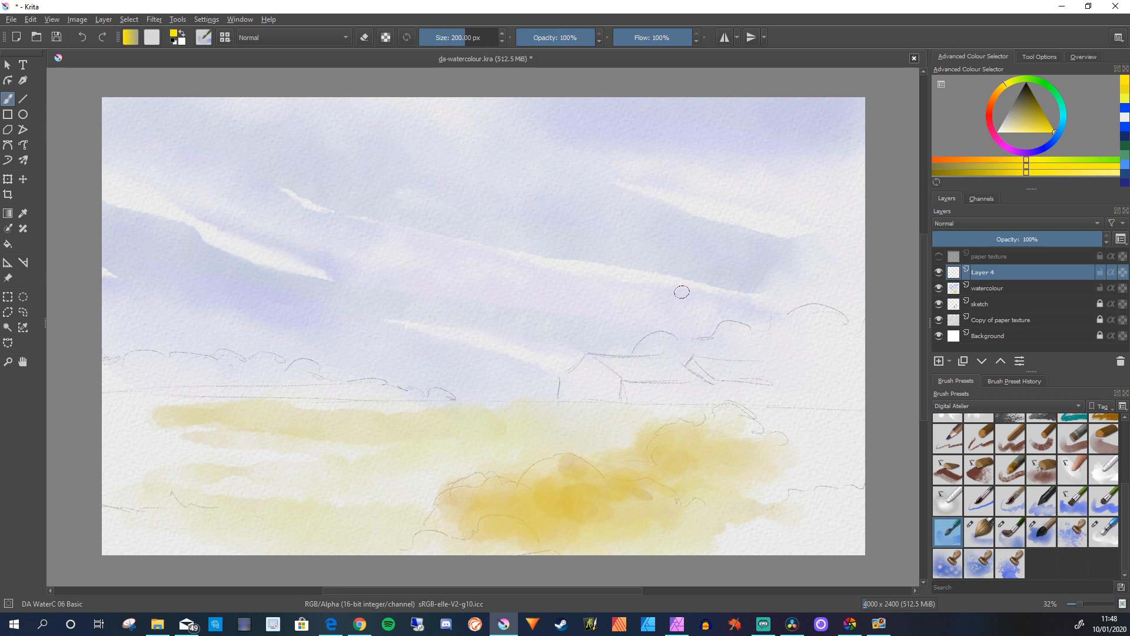
{"action": "key", "text": "x"}
{"action": "key", "text": "k"}
{"action": "key", "text": "k"}
{"action": "key", "text": "k"}
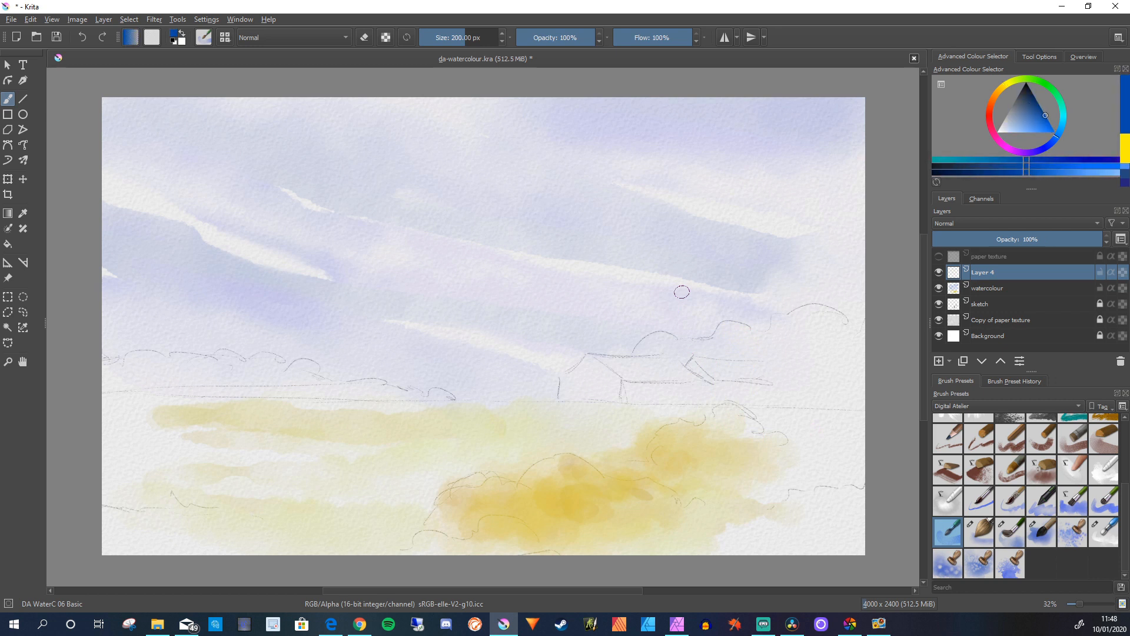
{"action": "left_click", "coordinate": [1061, 123]}
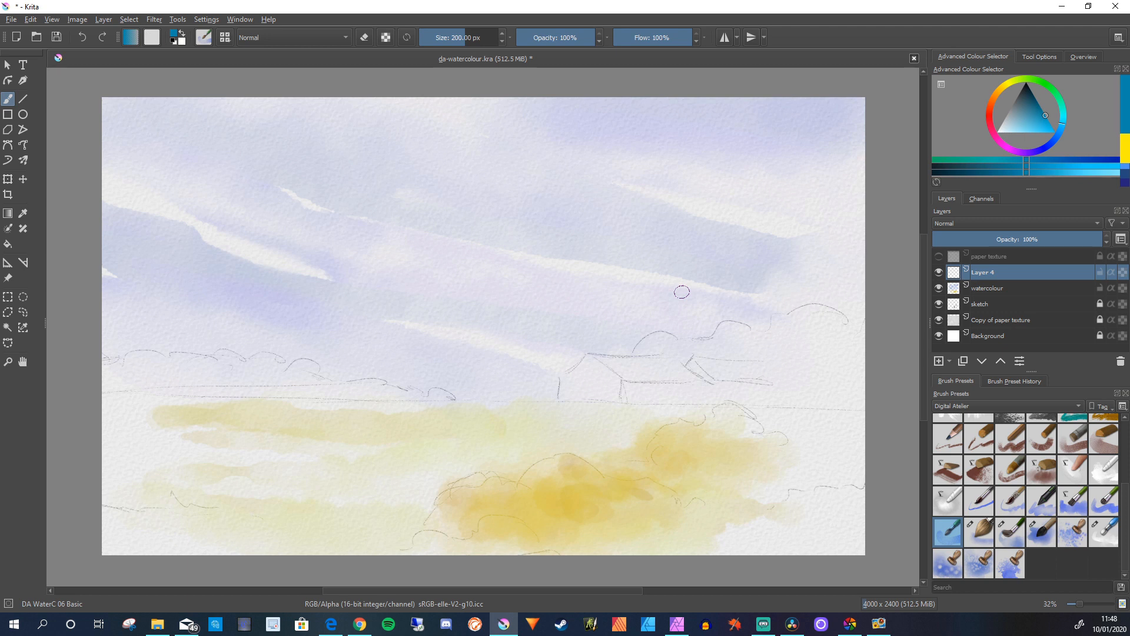
{"action": "mouse_move", "coordinate": [734, 338]}
{"action": "left_mouse_down"}
{"action": "mouse_move", "coordinate": [705, 347]}
{"action": "mouse_move", "coordinate": [756, 355]}
{"action": "mouse_move", "coordinate": [690, 346]}
{"action": "mouse_move", "coordinate": [741, 363]}
{"action": "mouse_move", "coordinate": [665, 350]}
{"action": "mouse_move", "coordinate": [677, 341]}
{"action": "mouse_move", "coordinate": [656, 335]}
{"action": "mouse_move", "coordinate": [627, 360]}
{"action": "mouse_move", "coordinate": [696, 366]}
{"action": "mouse_move", "coordinate": [709, 351]}
{"action": "mouse_move", "coordinate": [749, 356]}
{"action": "mouse_move", "coordinate": [743, 339]}
{"action": "mouse_move", "coordinate": [778, 339]}
{"action": "mouse_move", "coordinate": [767, 365]}
{"action": "mouse_move", "coordinate": [766, 349]}
{"action": "mouse_move", "coordinate": [792, 331]}
{"action": "mouse_move", "coordinate": [841, 348]}
{"action": "left_mouse_up"}
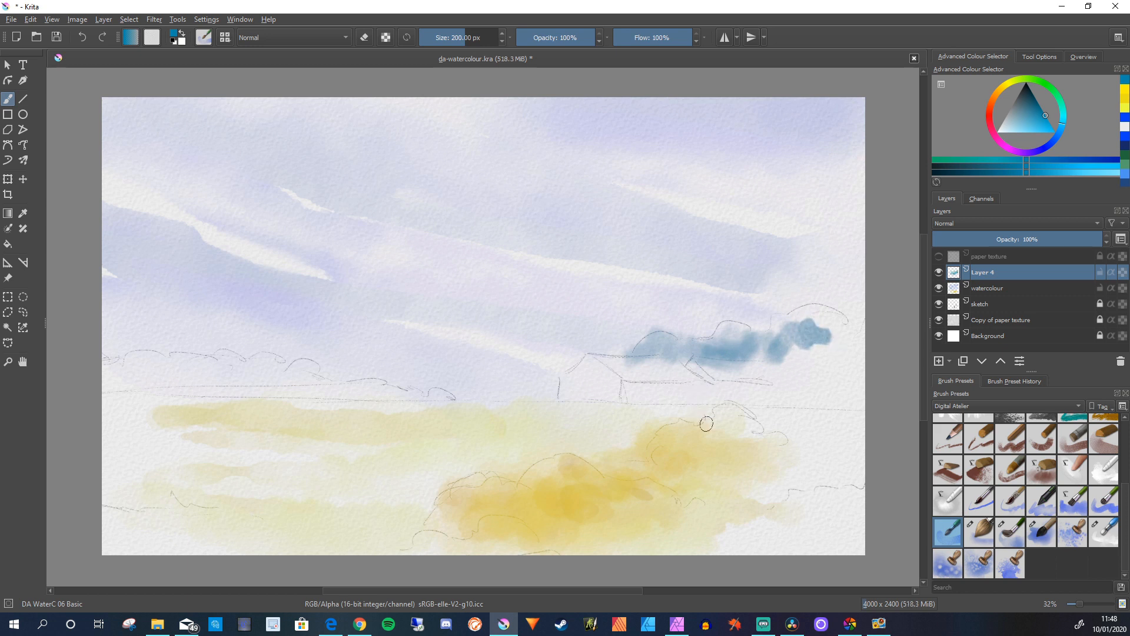
{"action": "key", "text": "ctrl+z"}
{"action": "key", "text": "ctrl+z"}
{"action": "key", "text": "ctrl+z"}
{"action": "key", "text": "ctrl+z"}
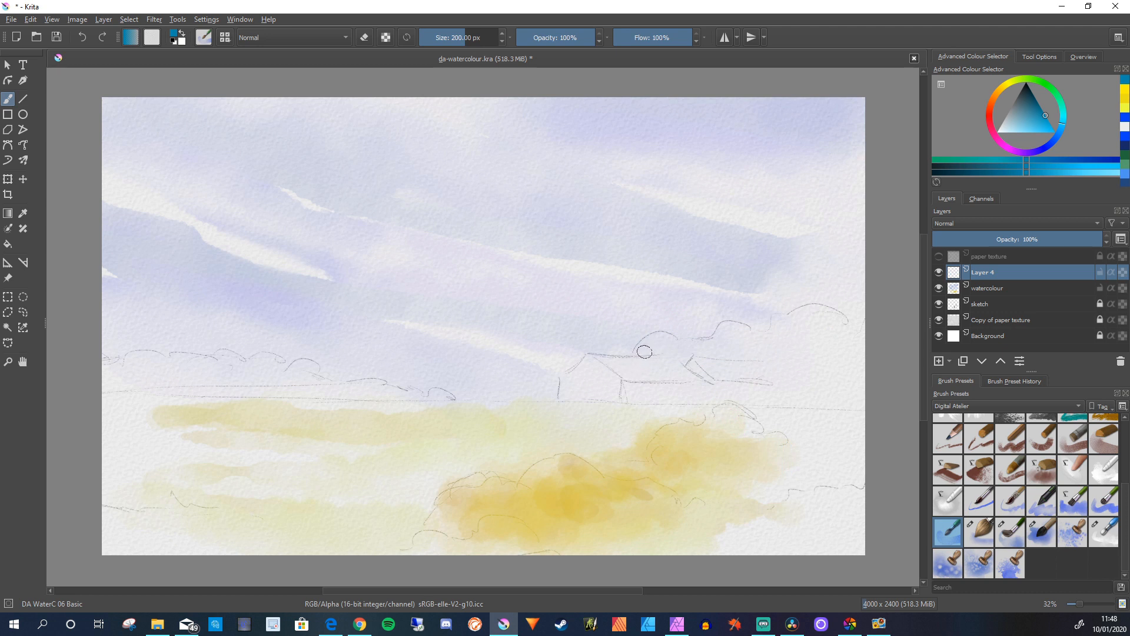
Paint blue-grey trees behind the farmhouse at 154 px and soften their edges with the DA WaterC 11 Blender edges brush at 118 px
{"action": "mouse_move", "coordinate": [643, 356]}
{"action": "left_mouse_down", "text": "shift"}
{"action": "mouse_move", "coordinate": [750, 352]}
{"action": "mouse_move", "coordinate": [720, 334]}
{"action": "mouse_move", "coordinate": [724, 345]}
{"action": "mouse_move", "coordinate": [696, 344]}
{"action": "mouse_move", "coordinate": [731, 347]}
{"action": "mouse_move", "coordinate": [653, 339]}
{"action": "mouse_move", "coordinate": [637, 353]}
{"action": "mouse_move", "coordinate": [651, 339]}
{"action": "mouse_move", "coordinate": [735, 349]}
{"action": "mouse_move", "coordinate": [708, 347]}
{"action": "mouse_move", "coordinate": [750, 339]}
{"action": "mouse_move", "coordinate": [738, 329]}
{"action": "mouse_move", "coordinate": [763, 342]}
{"action": "mouse_move", "coordinate": [740, 343]}
{"action": "mouse_move", "coordinate": [775, 334]}
{"action": "mouse_move", "coordinate": [772, 343]}
{"action": "mouse_move", "coordinate": [797, 325]}
{"action": "mouse_move", "coordinate": [776, 323]}
{"action": "mouse_move", "coordinate": [802, 330]}
{"action": "mouse_move", "coordinate": [810, 312]}
{"action": "mouse_move", "coordinate": [830, 311]}
{"action": "mouse_move", "coordinate": [808, 330]}
{"action": "mouse_move", "coordinate": [823, 336]}
{"action": "mouse_move", "coordinate": [795, 344]}
{"action": "mouse_move", "coordinate": [797, 328]}
{"action": "mouse_move", "coordinate": [774, 358]}
{"action": "left_mouse_up", "text": "shift"}
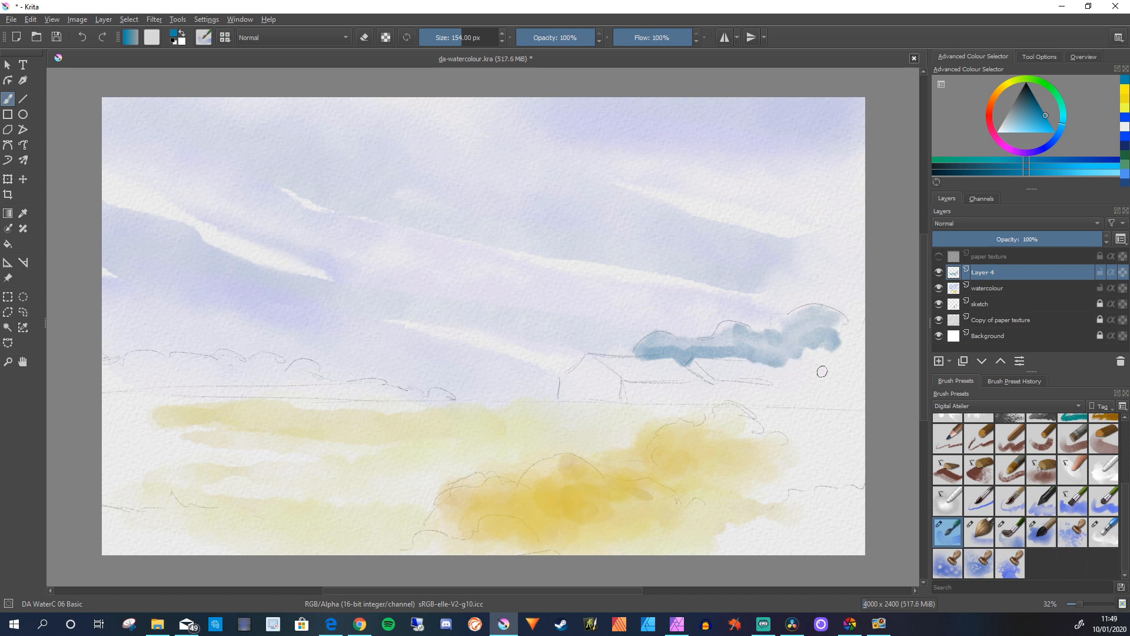
{"action": "left_click", "coordinate": [1104, 532]}
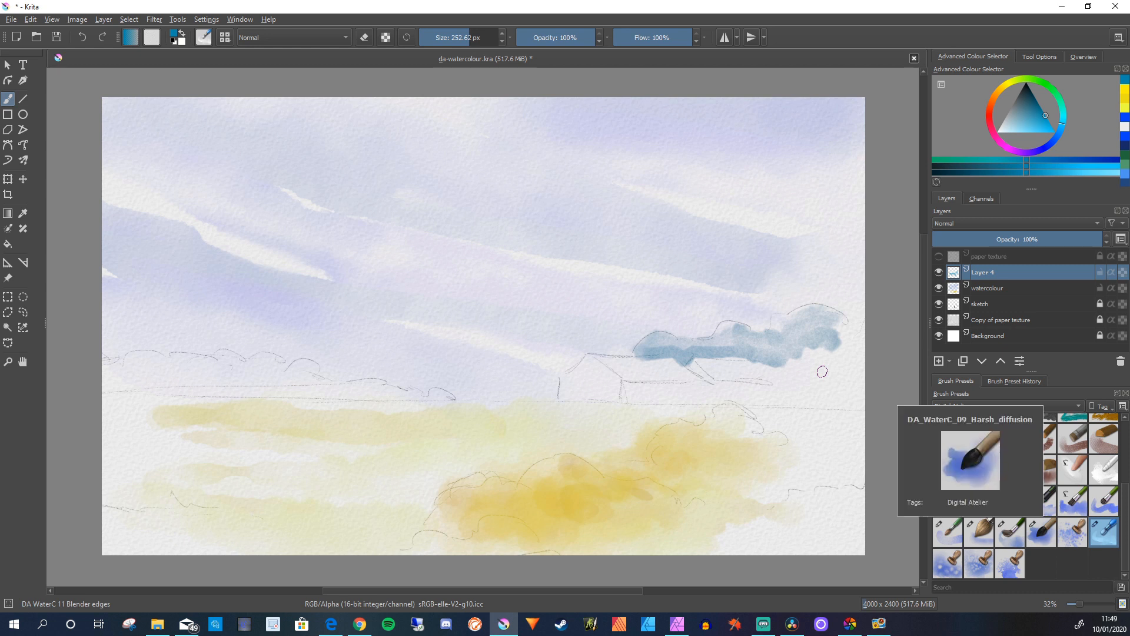
{"action": "key", "text": "bracketleft"}
{"action": "key", "text": "bracketleft"}
{"action": "key", "text": "bracketleft"}
{"action": "key", "text": "bracketleft"}
{"action": "key", "text": "bracketleft"}
{"action": "key", "text": "bracketleft"}
{"action": "key", "text": "bracketleft"}
{"action": "key", "text": "bracketleft"}
{"action": "key", "text": "bracketleft"}
{"action": "key", "text": "bracketleft"}
{"action": "key", "text": "bracketleft"}
{"action": "key", "text": "bracketleft"}
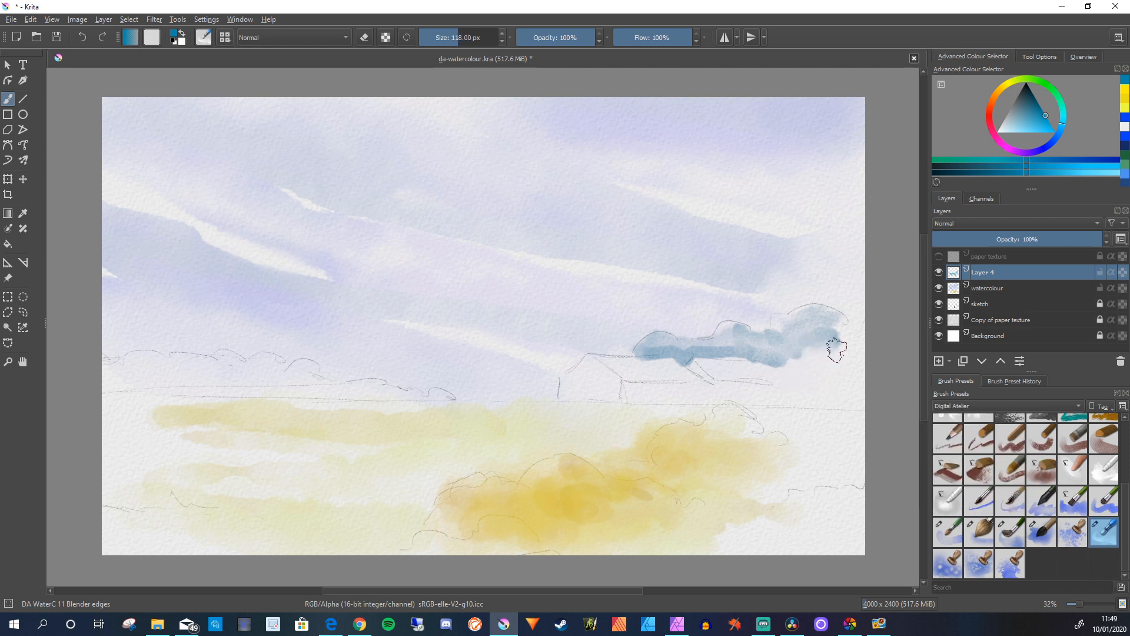
{"action": "left_click_drag", "start_coordinate": [799, 369], "coordinate": [797, 343]}
{"action": "mouse_move", "coordinate": [743, 348]}
{"action": "left_mouse_down"}
{"action": "mouse_move", "coordinate": [690, 351]}
{"action": "mouse_move", "coordinate": [668, 339]}
{"action": "mouse_move", "coordinate": [638, 350]}
{"action": "mouse_move", "coordinate": [663, 328]}
{"action": "mouse_move", "coordinate": [775, 333]}
{"action": "left_mouse_up"}
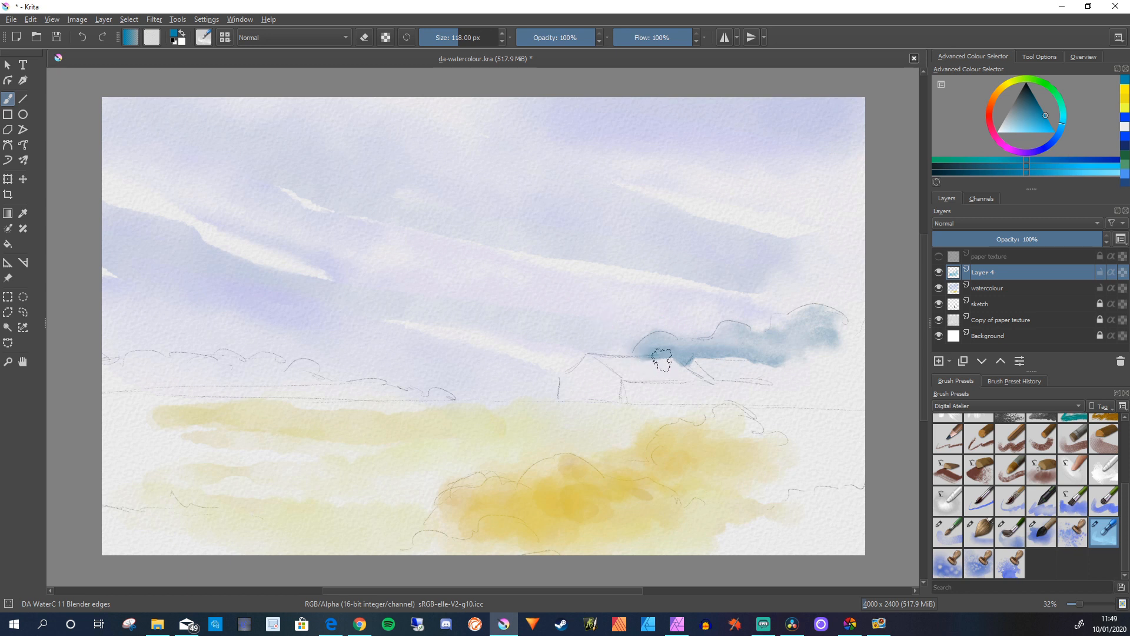
Trim the blue paint along the underside of the farmhouse trees with the a) Eraser Circle brush at 50 px
{"action": "left_click", "coordinate": [1013, 381]}
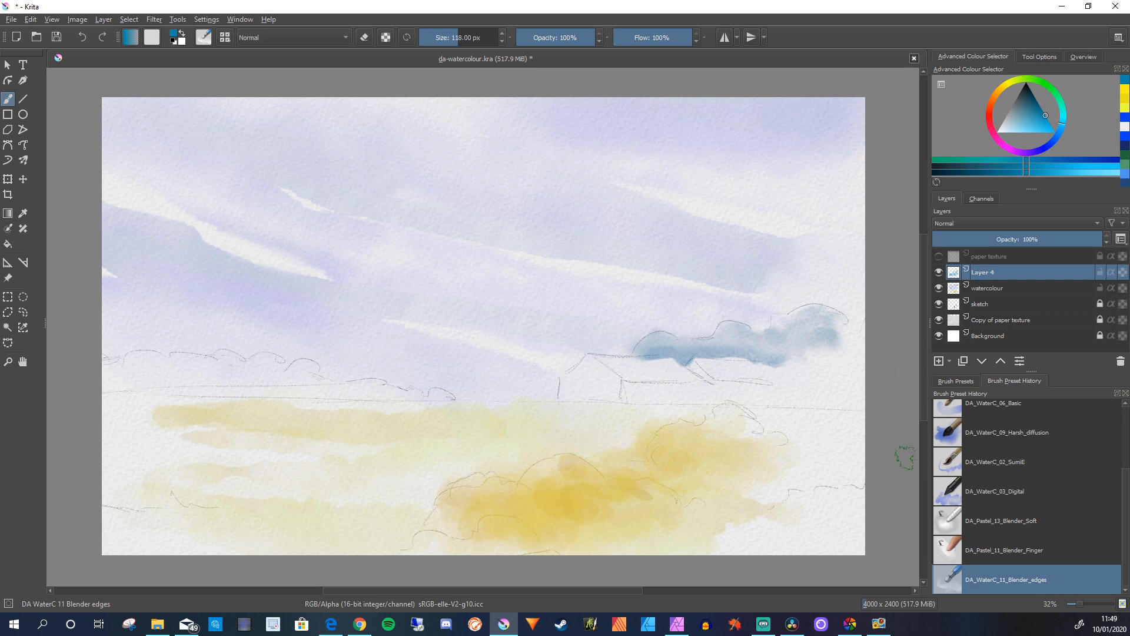
{"action": "scroll", "coordinate": [1026, 496], "scroll_direction": "up", "scroll_amount": 2}
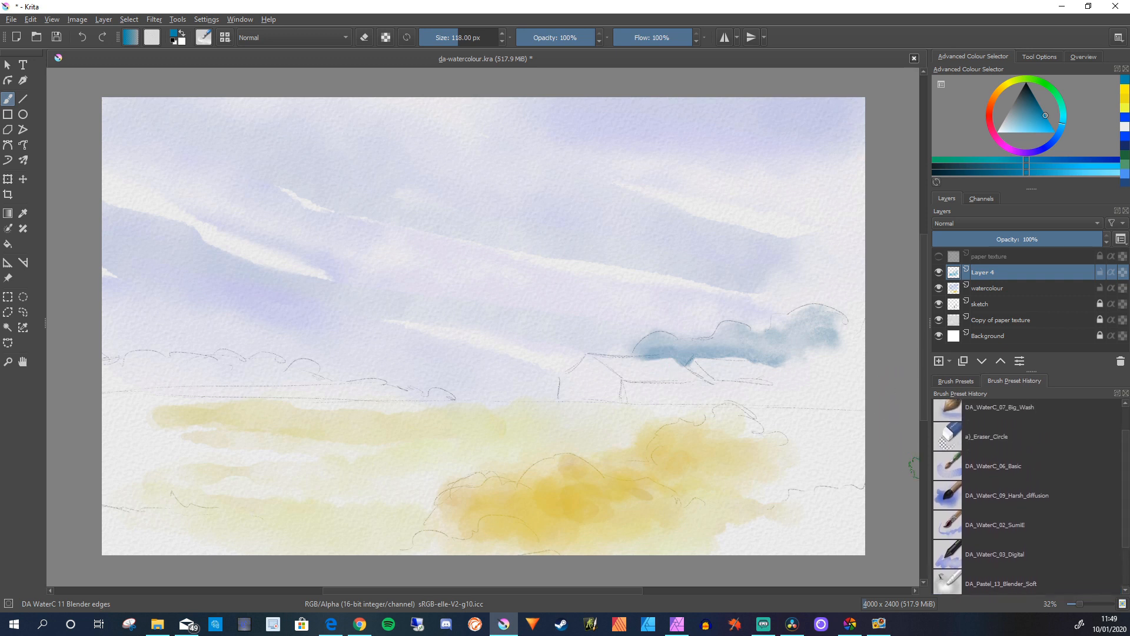
{"action": "left_click", "coordinate": [987, 436]}
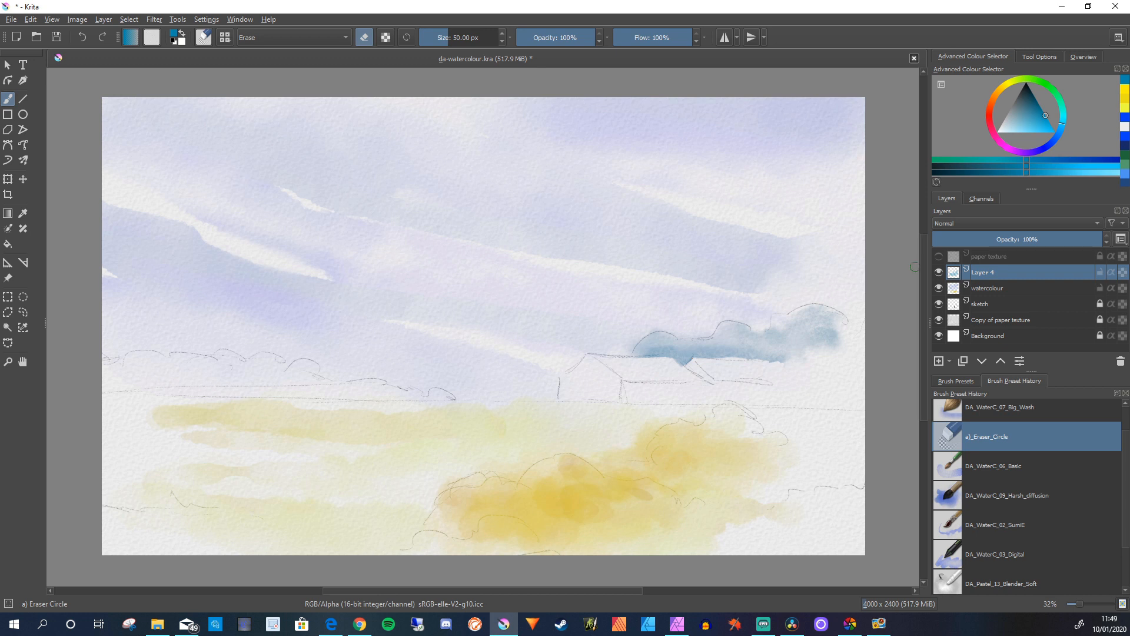
Return to the DA WaterC 06 Basic brush, undo the oversized dab on the distant treeline and set the brush size to 263 px
{"action": "left_click", "coordinate": [955, 381]}
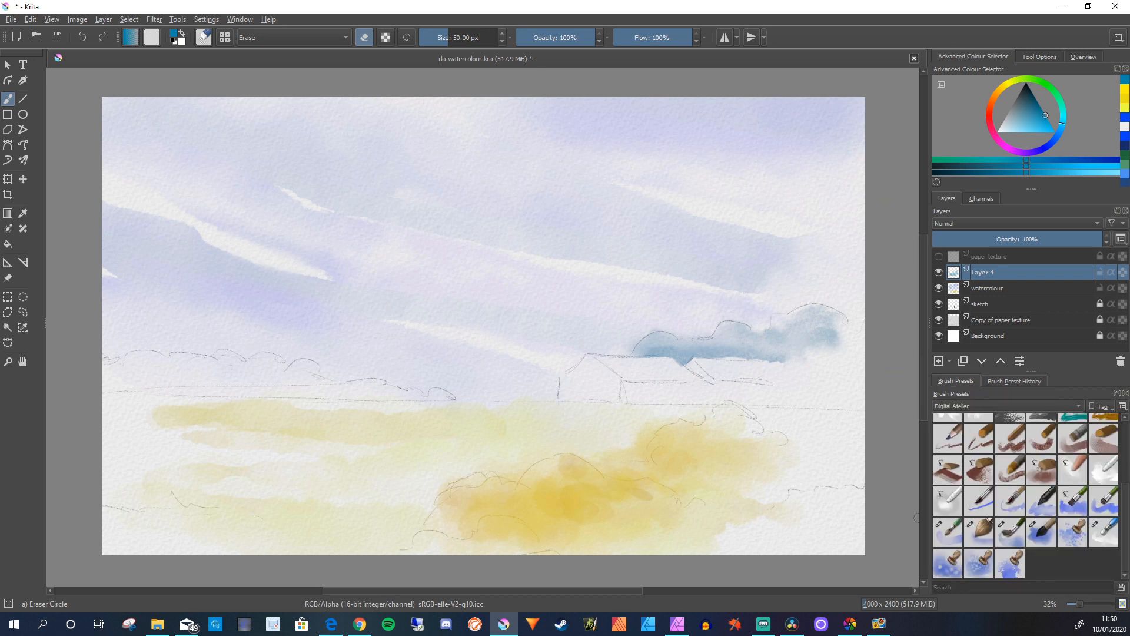
{"action": "left_click", "coordinate": [948, 531]}
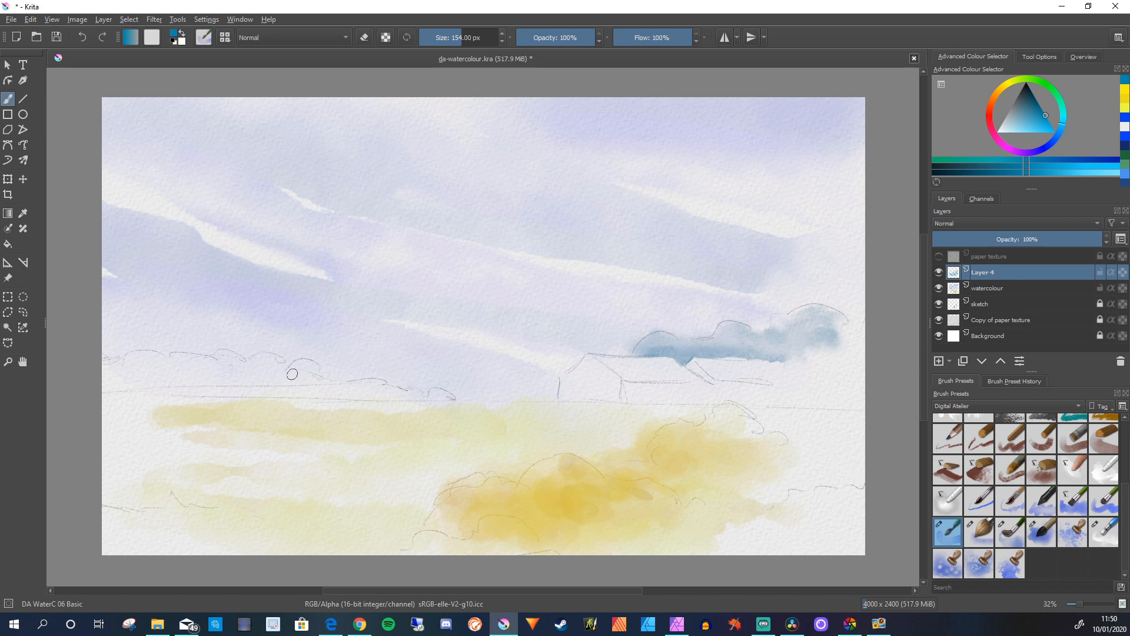
{"action": "key", "text": "]"}
{"action": "key", "text": "]"}
{"action": "key", "text": "]"}
{"action": "key", "text": "]"}
{"action": "key", "text": "]"}
{"action": "key", "text": "]"}
{"action": "key", "text": "]"}
{"action": "key", "text": "]"}
{"action": "key", "text": "]"}
{"action": "key", "text": "]"}
{"action": "key", "text": "]"}
{"action": "key", "text": "]"}
{"action": "key", "text": "]"}
{"action": "key", "text": "]"}
{"action": "key", "text": "]"}
{"action": "mouse_move", "coordinate": [235, 358]}
{"action": "left_mouse_down"}
{"action": "mouse_move", "coordinate": [263, 368]}
{"action": "mouse_move", "coordinate": [210, 362]}
{"action": "mouse_move", "coordinate": [233, 361]}
{"action": "left_mouse_up"}
{"action": "key", "text": "["}
{"action": "key", "text": "["}
{"action": "key", "text": "["}
{"action": "key", "text": "["}
{"action": "key", "text": "["}
{"action": "key", "text": "["}
{"action": "key", "text": "["}
{"action": "key", "text": "["}
{"action": "key", "text": "["}
{"action": "key", "text": "["}
{"action": "key", "text": "["}
{"action": "key", "text": "["}
{"action": "key", "text": "["}
{"action": "key", "text": "["}
{"action": "key", "text": "["}
{"action": "key", "text": "["}
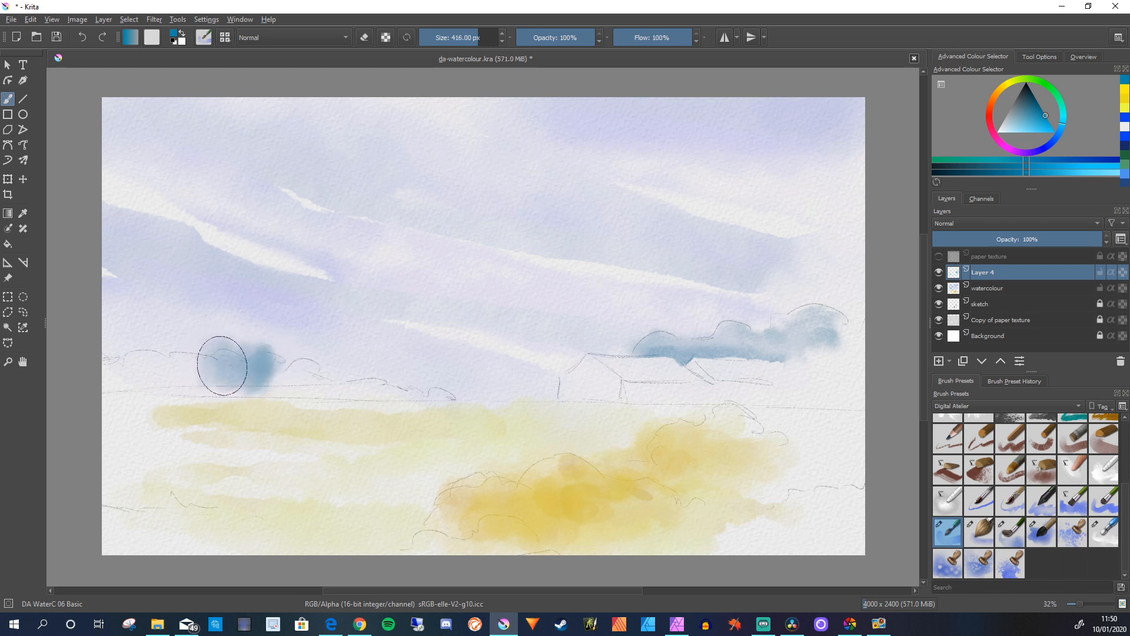
{"action": "key", "text": "["}
{"action": "key", "text": "["}
{"action": "key", "text": "["}
{"action": "key", "text": "["}
{"action": "key", "text": "["}
{"action": "key", "text": "["}
{"action": "key", "text": "["}
{"action": "key", "text": "["}
{"action": "key", "text": "["}
{"action": "key", "text": "["}
{"action": "key", "text": "]"}
{"action": "key", "text": "]"}
{"action": "key", "text": "]"}
{"action": "key", "text": "]"}
{"action": "key", "text": "]"}
{"action": "key", "text": "]"}
{"action": "key", "text": "]"}
{"action": "key", "text": "]"}
{"action": "key", "text": "]"}
{"action": "key", "text": "]"}
{"action": "key", "text": "]"}
{"action": "key", "text": "]"}
{"action": "key", "text": "]"}
{"action": "key", "text": "]"}
{"action": "key", "text": "ctrl+z"}
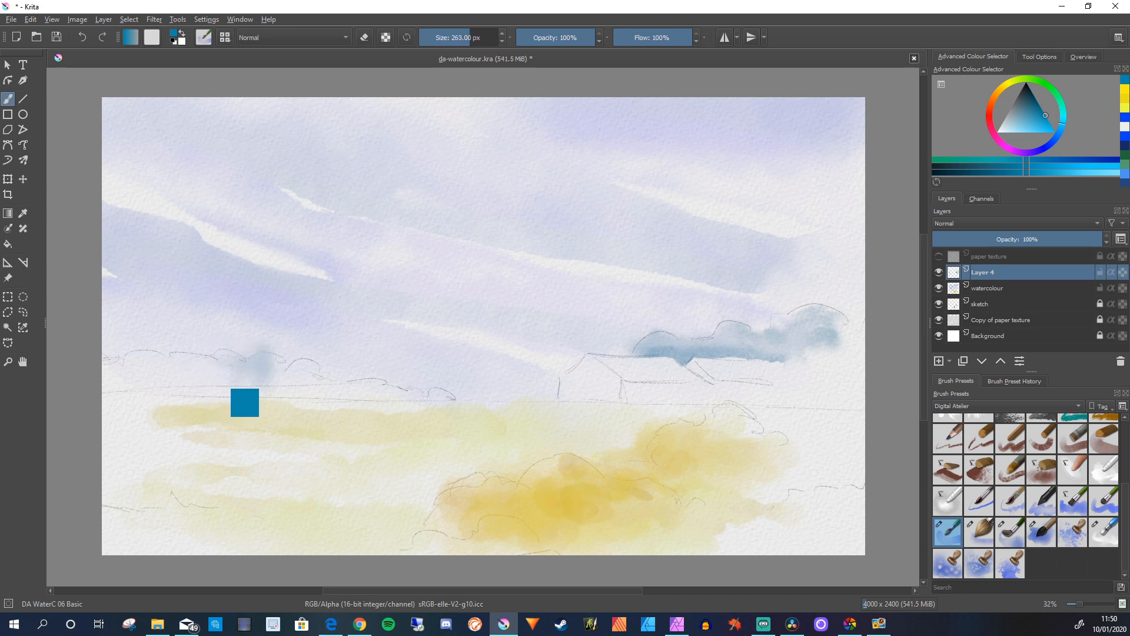
Paint the distant treeline on the left horizon in overlapping cyan-blue dabs, tapering towards the farmhouse and deepening its lower part
{"action": "mouse_move", "coordinate": [244, 372]}
{"action": "left_mouse_down"}
{"action": "mouse_move", "coordinate": [274, 368]}
{"action": "mouse_move", "coordinate": [196, 363]}
{"action": "left_mouse_up"}
{"action": "mouse_move", "coordinate": [190, 365]}
{"action": "left_mouse_down"}
{"action": "mouse_move", "coordinate": [132, 362]}
{"action": "mouse_move", "coordinate": [117, 376]}
{"action": "mouse_move", "coordinate": [307, 370]}
{"action": "mouse_move", "coordinate": [462, 401]}
{"action": "left_mouse_up"}
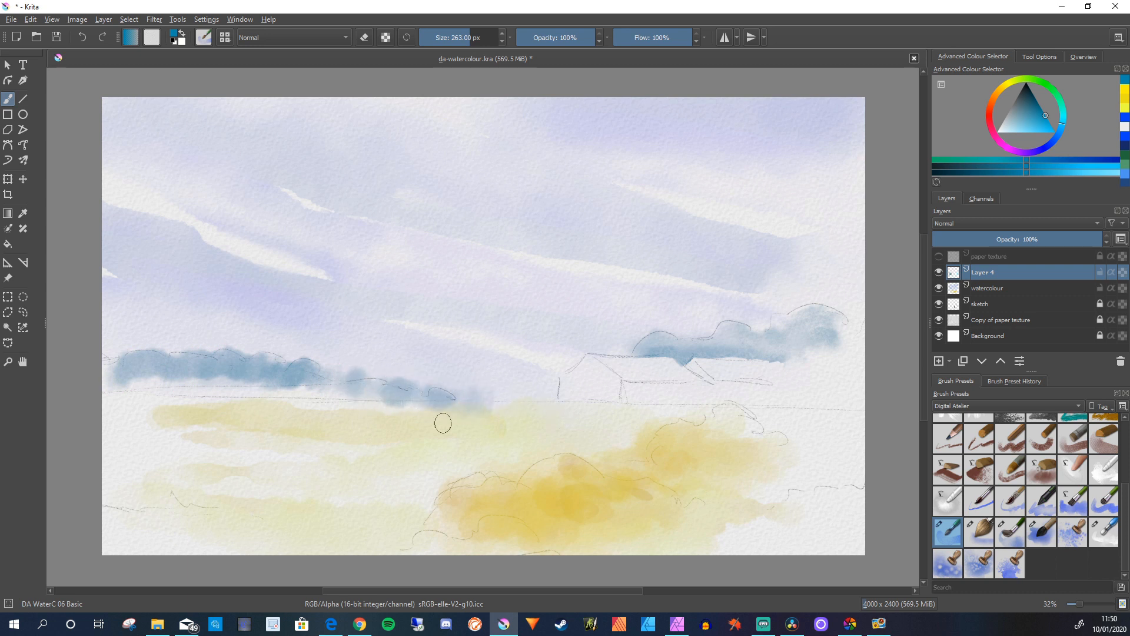
{"action": "mouse_move", "coordinate": [321, 386]}
{"action": "left_mouse_down"}
{"action": "mouse_move", "coordinate": [381, 393]}
{"action": "mouse_move", "coordinate": [208, 386]}
{"action": "mouse_move", "coordinate": [245, 371]}
{"action": "mouse_move", "coordinate": [292, 386]}
{"action": "mouse_move", "coordinate": [108, 367]}
{"action": "left_mouse_up"}
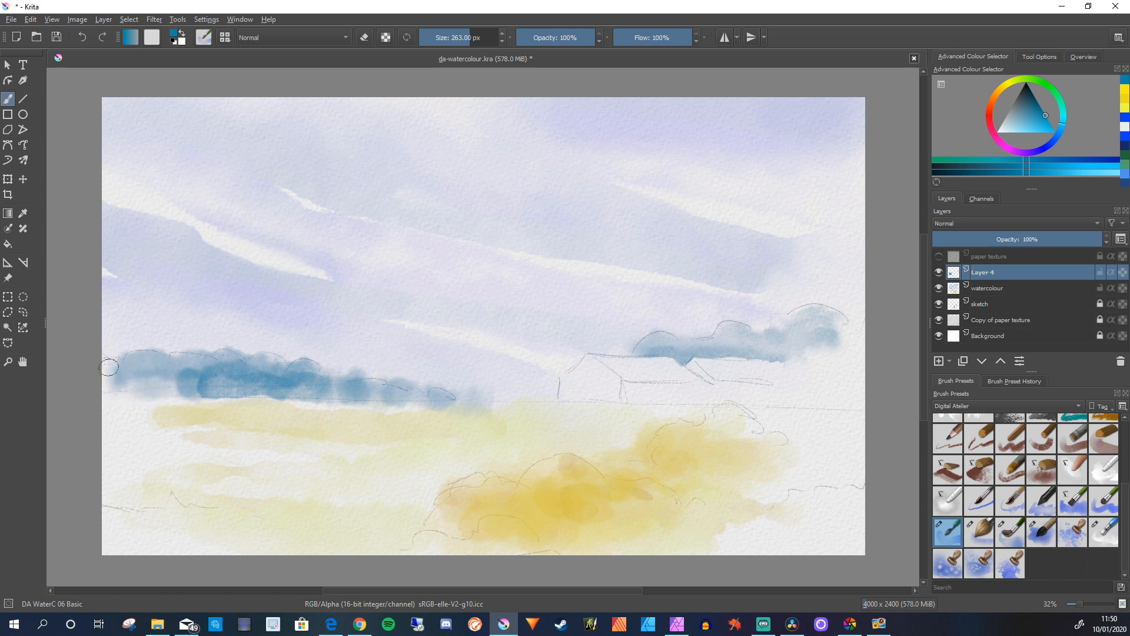
{"action": "mouse_move", "coordinate": [318, 389]}
{"action": "left_mouse_down"}
{"action": "mouse_move", "coordinate": [373, 396]}
{"action": "mouse_move", "coordinate": [410, 384]}
{"action": "left_mouse_up"}
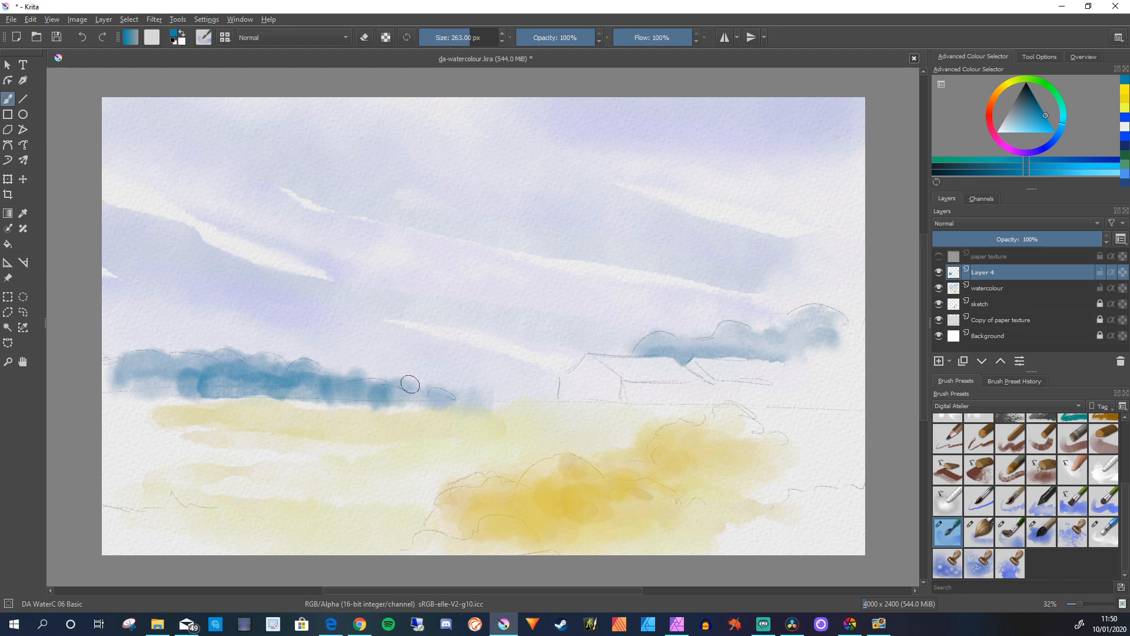
Set the painting colour to a purer royal blue and dab it over the distant treeline and the trees behind the farmhouse
{"action": "left_click", "coordinate": [1055, 139]}
{"action": "left_click", "coordinate": [1048, 120]}
{"action": "mouse_move", "coordinate": [304, 384]}
{"action": "left_mouse_down"}
{"action": "mouse_move", "coordinate": [412, 397]}
{"action": "mouse_move", "coordinate": [390, 396]}
{"action": "left_mouse_up"}
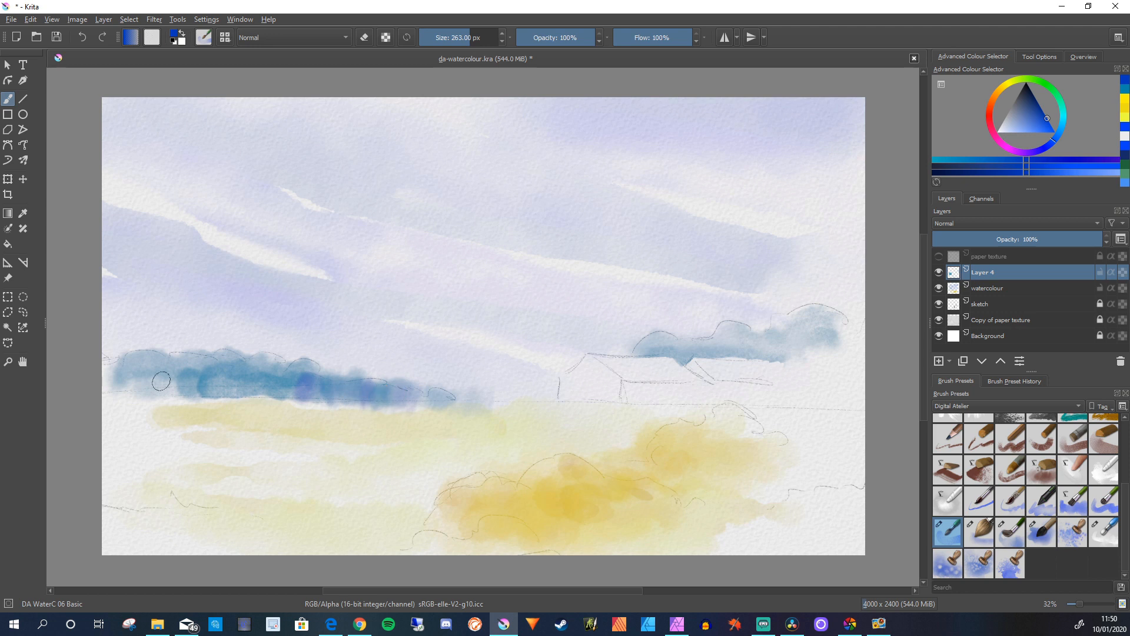
{"action": "left_click_drag", "start_coordinate": [214, 362], "coordinate": [172, 361]}
{"action": "left_click_drag", "start_coordinate": [259, 363], "coordinate": [294, 376]}
{"action": "mouse_move", "coordinate": [158, 377]}
{"action": "left_mouse_down"}
{"action": "mouse_move", "coordinate": [143, 366]}
{"action": "mouse_move", "coordinate": [172, 386]}
{"action": "mouse_move", "coordinate": [201, 380]}
{"action": "mouse_move", "coordinate": [204, 361]}
{"action": "left_mouse_up"}
{"action": "mouse_move", "coordinate": [733, 339]}
{"action": "left_mouse_down"}
{"action": "mouse_move", "coordinate": [742, 348]}
{"action": "mouse_move", "coordinate": [725, 346]}
{"action": "mouse_move", "coordinate": [752, 350]}
{"action": "mouse_move", "coordinate": [845, 321]}
{"action": "left_mouse_up"}
{"action": "left_click_drag", "start_coordinate": [700, 353], "coordinate": [642, 361]}
Set the painting colour to a dark green and dab shadows along the lower part of the distant treeline
{"action": "left_click", "coordinate": [1034, 78]}
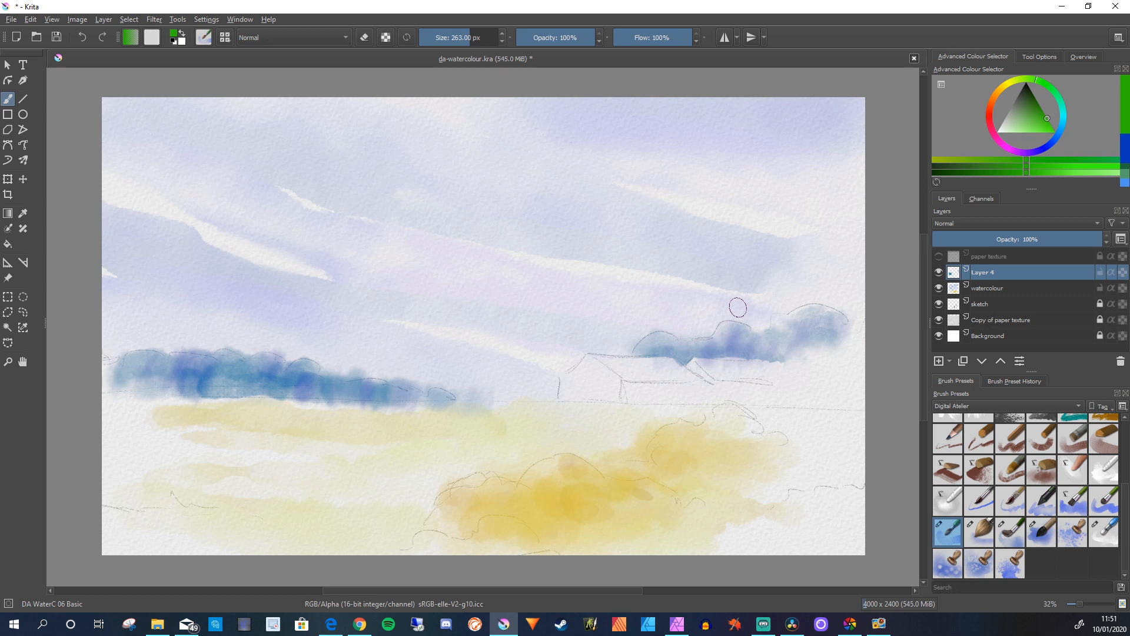
{"action": "left_click_drag", "start_coordinate": [1048, 117], "coordinate": [1032, 99]}
{"action": "mouse_move", "coordinate": [291, 398]}
{"action": "left_mouse_down"}
{"action": "mouse_move", "coordinate": [293, 382]}
{"action": "mouse_move", "coordinate": [294, 398]}
{"action": "mouse_move", "coordinate": [441, 405]}
{"action": "left_mouse_up"}
{"action": "mouse_move", "coordinate": [242, 390]}
{"action": "left_mouse_down"}
{"action": "mouse_move", "coordinate": [280, 395]}
{"action": "mouse_move", "coordinate": [209, 390]}
{"action": "left_mouse_up"}
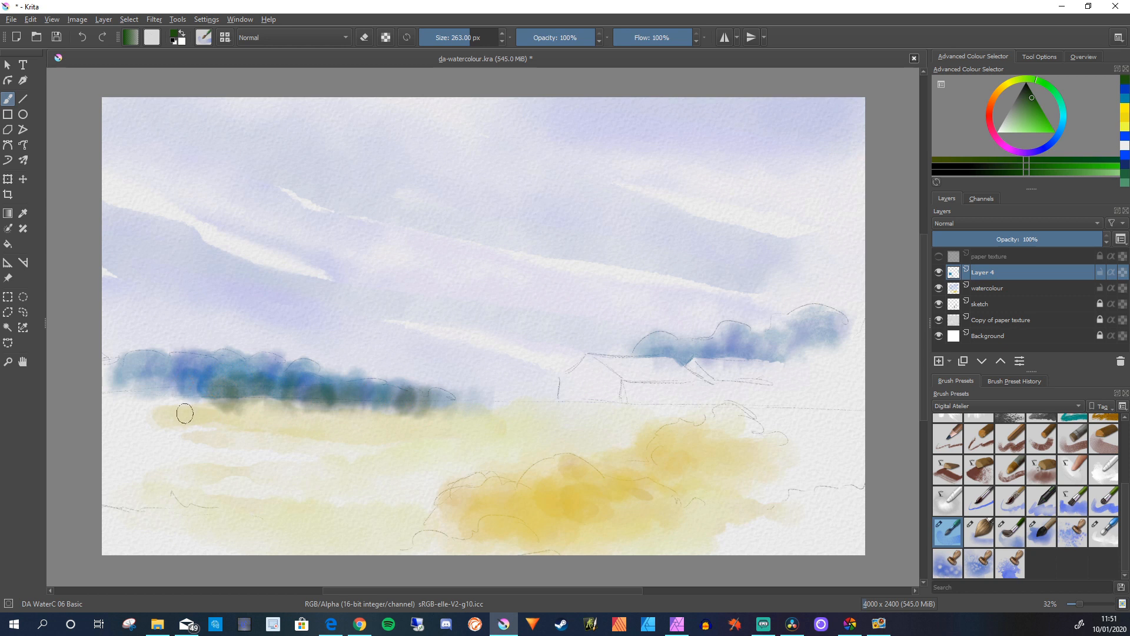
{"action": "mouse_move", "coordinate": [182, 402]}
{"action": "left_mouse_down"}
{"action": "mouse_move", "coordinate": [178, 390]}
{"action": "mouse_move", "coordinate": [199, 398]}
{"action": "mouse_move", "coordinate": [146, 378]}
{"action": "mouse_move", "coordinate": [184, 398]}
{"action": "mouse_move", "coordinate": [223, 376]}
{"action": "mouse_move", "coordinate": [152, 382]}
{"action": "mouse_move", "coordinate": [126, 372]}
{"action": "left_mouse_up"}
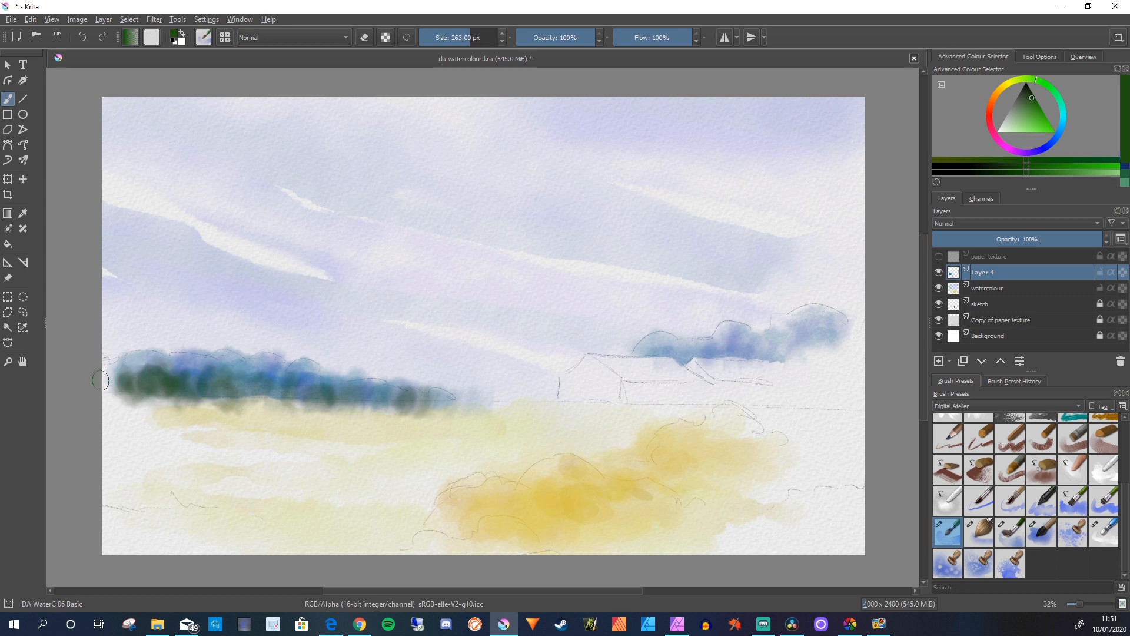
Set the painting colour to a dark navy blue and add deep shadows through the distant treeline out to its tapered end
{"action": "left_click", "coordinate": [1048, 144]}
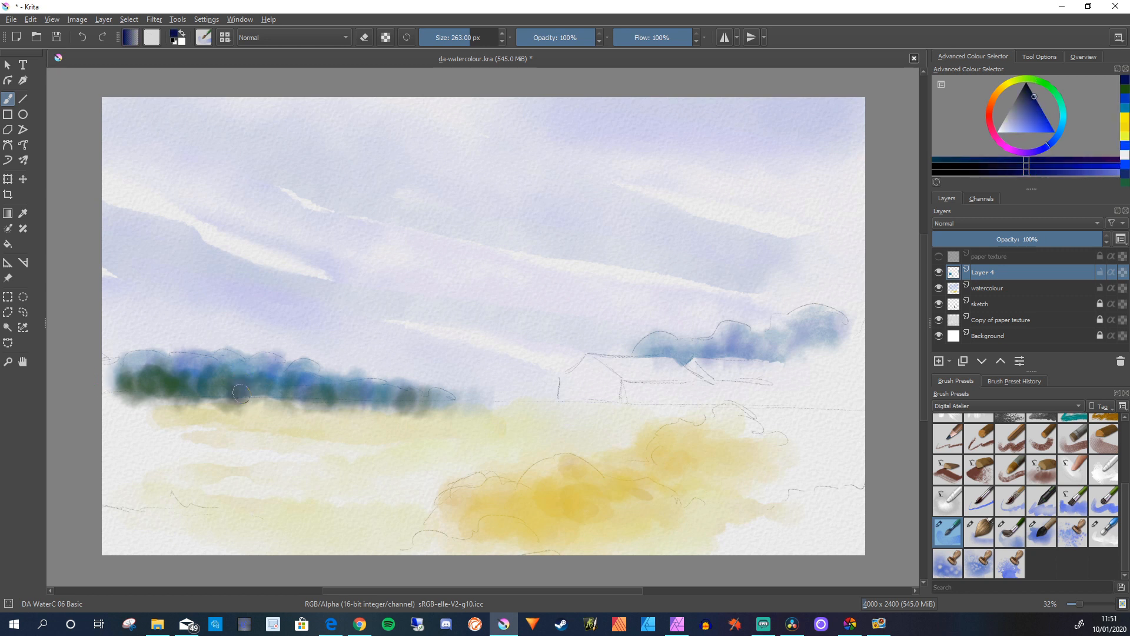
{"action": "left_click_drag", "start_coordinate": [169, 388], "coordinate": [341, 399]}
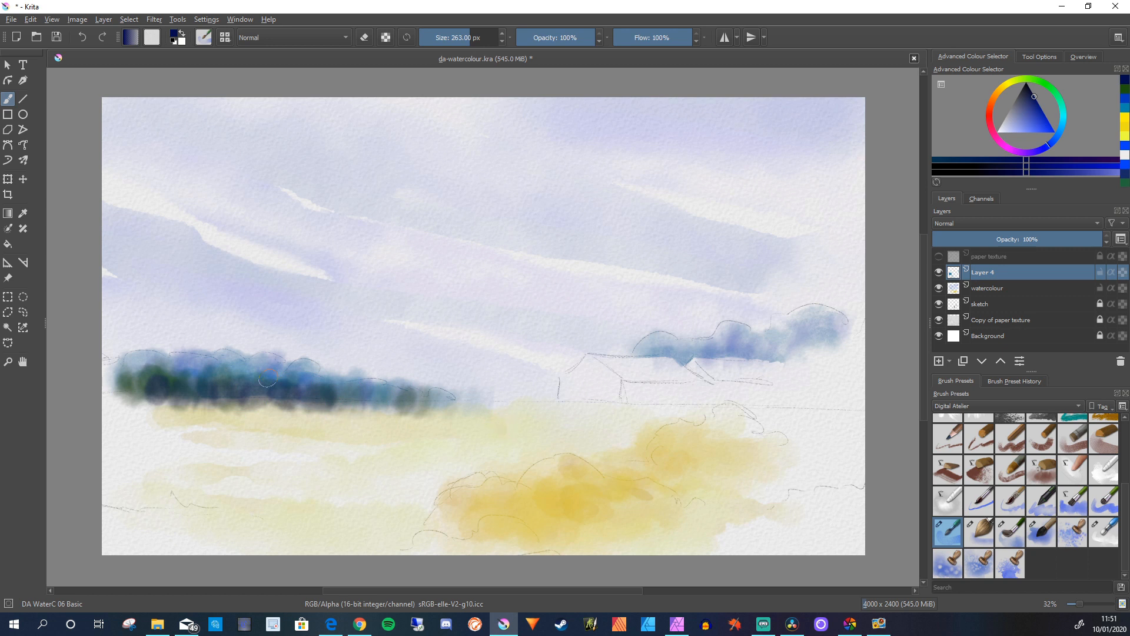
{"action": "left_click_drag", "start_coordinate": [282, 372], "coordinate": [325, 398]}
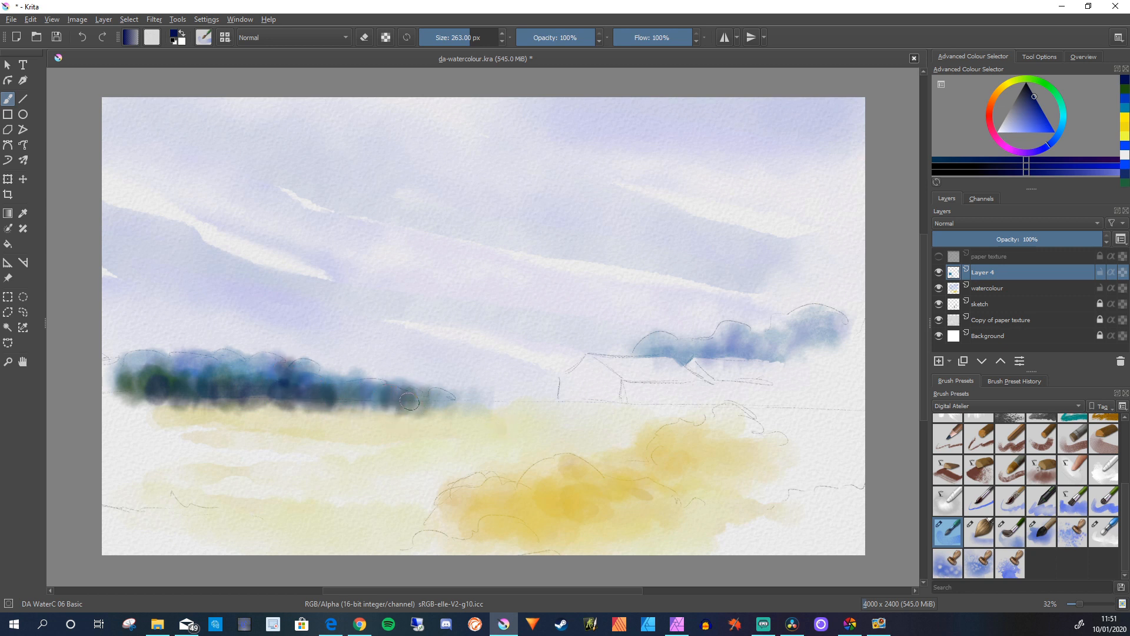
{"action": "key", "text": "bracketleft"}
{"action": "left_click_drag", "start_coordinate": [436, 396], "coordinate": [471, 401]}
Reduce the brush size to 38 px and paint a short dark stroke at the foot of the farmhouse's near-left corner
{"action": "key", "text": "bracketleft"}
{"action": "key", "text": "bracketleft"}
{"action": "key", "text": "bracketleft"}
{"action": "key", "text": "bracketleft"}
{"action": "key", "text": "bracketleft"}
{"action": "key", "text": "bracketleft"}
{"action": "key", "text": "bracketleft"}
{"action": "key", "text": "bracketleft"}
{"action": "key", "text": "bracketleft"}
{"action": "key", "text": "bracketleft"}
{"action": "key", "text": "bracketleft"}
{"action": "key", "text": "bracketleft"}
{"action": "key", "text": "bracketleft"}
{"action": "key", "text": "bracketleft"}
{"action": "key", "text": "bracketleft"}
{"action": "key", "text": "bracketleft"}
{"action": "key", "text": "bracketleft"}
{"action": "key", "text": "bracketleft"}
{"action": "key", "text": "bracketleft"}
{"action": "key", "text": "bracketleft"}
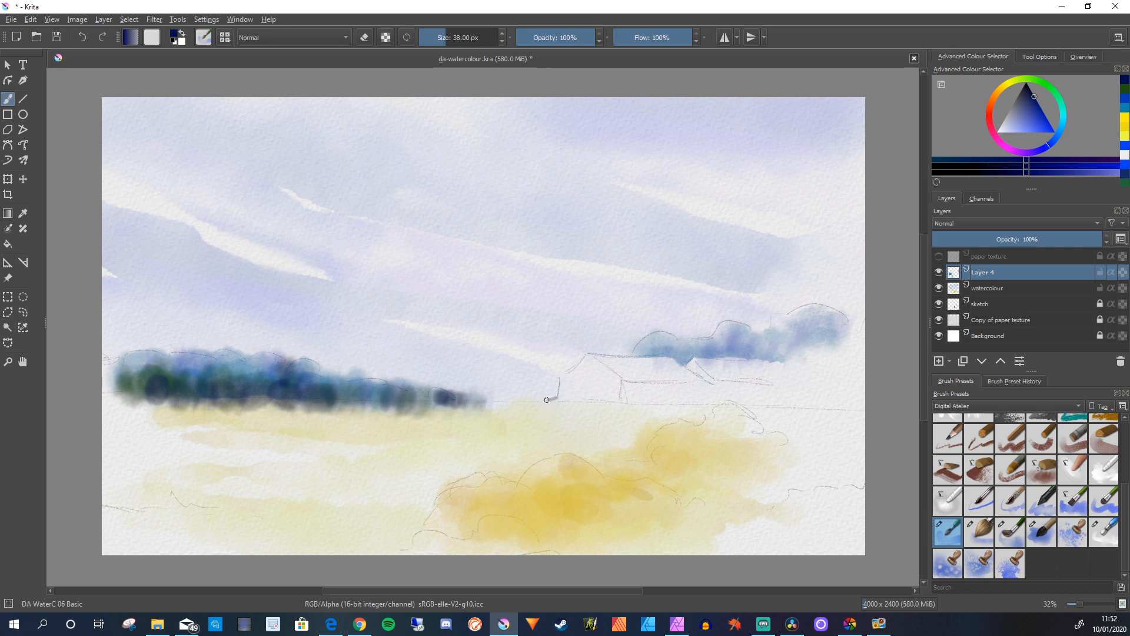
Enlarge the brush to 230 px and dab dark navy shadows along the base of the trees behind the farmhouse
{"action": "key", "text": "bracketright"}
{"action": "key", "text": "bracketright"}
{"action": "key", "text": "bracketright"}
{"action": "key", "text": "bracketright"}
{"action": "key", "text": "bracketright"}
{"action": "key", "text": "bracketright"}
{"action": "key", "text": "bracketright"}
{"action": "key", "text": "bracketright"}
{"action": "key", "text": "bracketright"}
{"action": "key", "text": "bracketright"}
{"action": "key", "text": "bracketright"}
{"action": "key", "text": "bracketright"}
{"action": "key", "text": "bracketright"}
{"action": "key", "text": "bracketright"}
{"action": "key", "text": "bracketright"}
{"action": "key", "text": "bracketright"}
{"action": "key", "text": "bracketright"}
{"action": "key", "text": "bracketright"}
{"action": "key", "text": "bracketright"}
{"action": "key", "text": "bracketright"}
{"action": "key", "text": "bracketright"}
{"action": "key", "text": "bracketright"}
{"action": "mouse_move", "coordinate": [666, 356]}
{"action": "left_mouse_down"}
{"action": "mouse_move", "coordinate": [704, 356]}
{"action": "mouse_move", "coordinate": [635, 353]}
{"action": "left_mouse_up"}
{"action": "left_click_drag", "start_coordinate": [755, 359], "coordinate": [795, 347]}
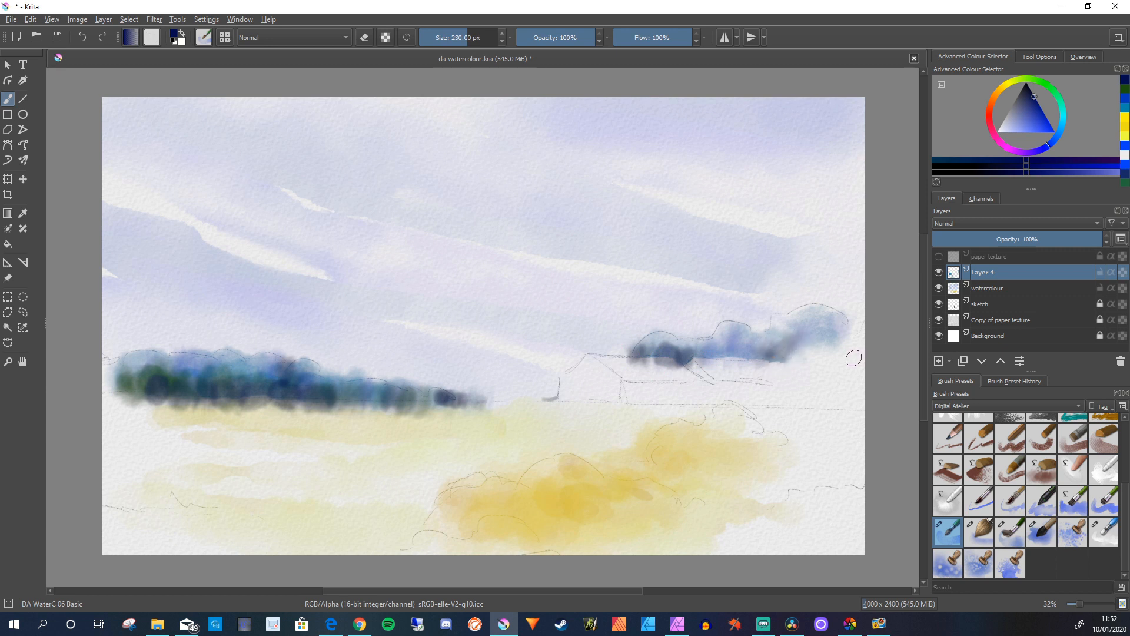
Erase a clean lower edge along the whole distant treeline with the Eraser Circle brush at 73 px
{"action": "left_click", "coordinate": [1013, 380]}
{"action": "left_click", "coordinate": [986, 437]}
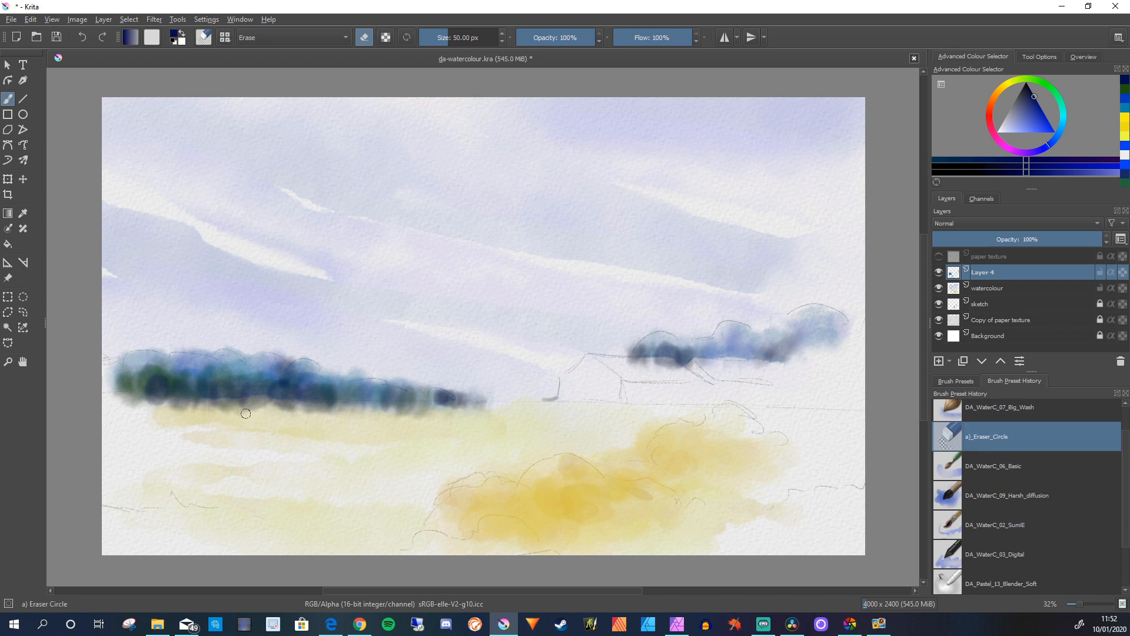
{"action": "key", "text": "]"}
{"action": "mouse_move", "coordinate": [242, 414]}
{"action": "left_mouse_down"}
{"action": "mouse_move", "coordinate": [207, 407]}
{"action": "mouse_move", "coordinate": [245, 406]}
{"action": "mouse_move", "coordinate": [202, 403]}
{"action": "mouse_move", "coordinate": [235, 403]}
{"action": "left_mouse_up"}
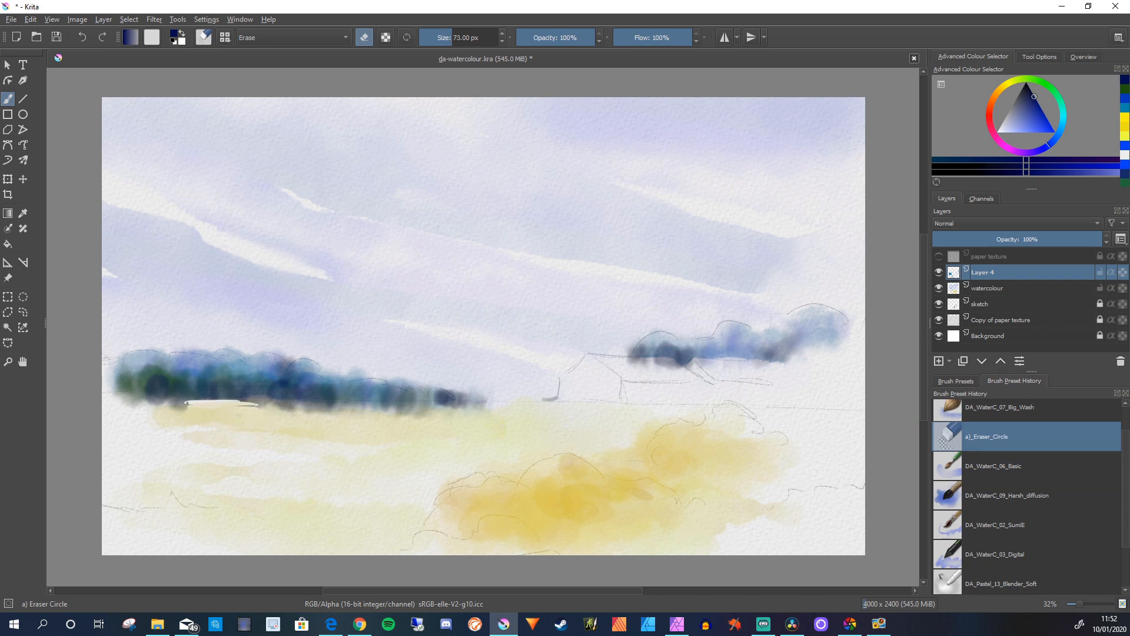
{"action": "mouse_move", "coordinate": [113, 395]}
{"action": "left_mouse_down"}
{"action": "mouse_move", "coordinate": [347, 407]}
{"action": "mouse_move", "coordinate": [238, 409]}
{"action": "left_mouse_up"}
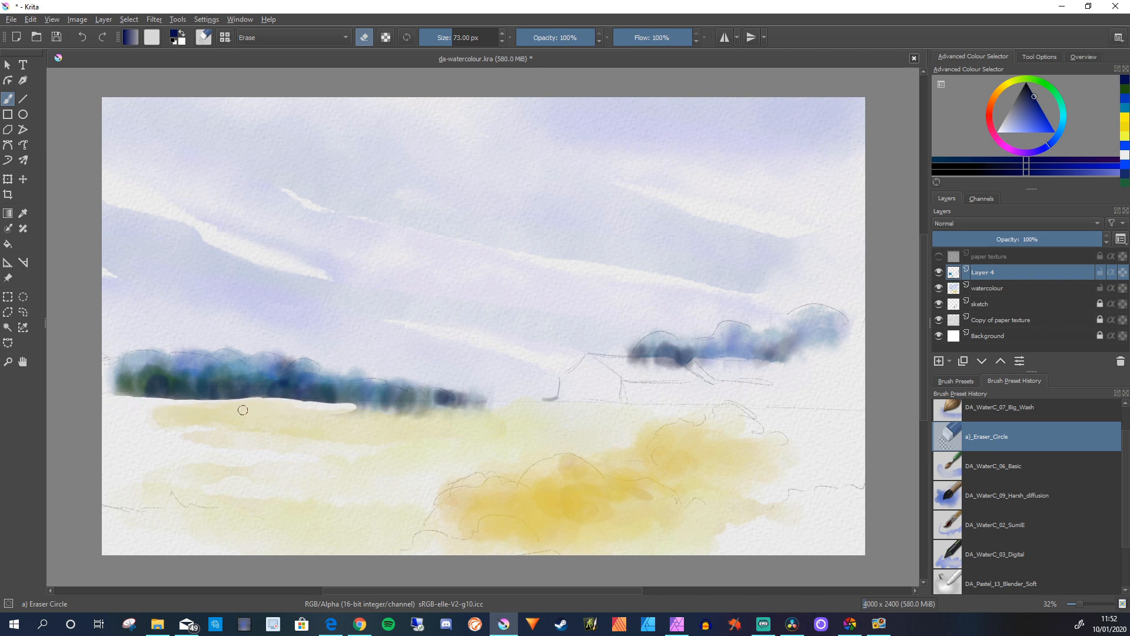
{"action": "mouse_move", "coordinate": [373, 407]}
{"action": "left_mouse_down"}
{"action": "mouse_move", "coordinate": [461, 414]}
{"action": "mouse_move", "coordinate": [292, 406]}
{"action": "left_mouse_up"}
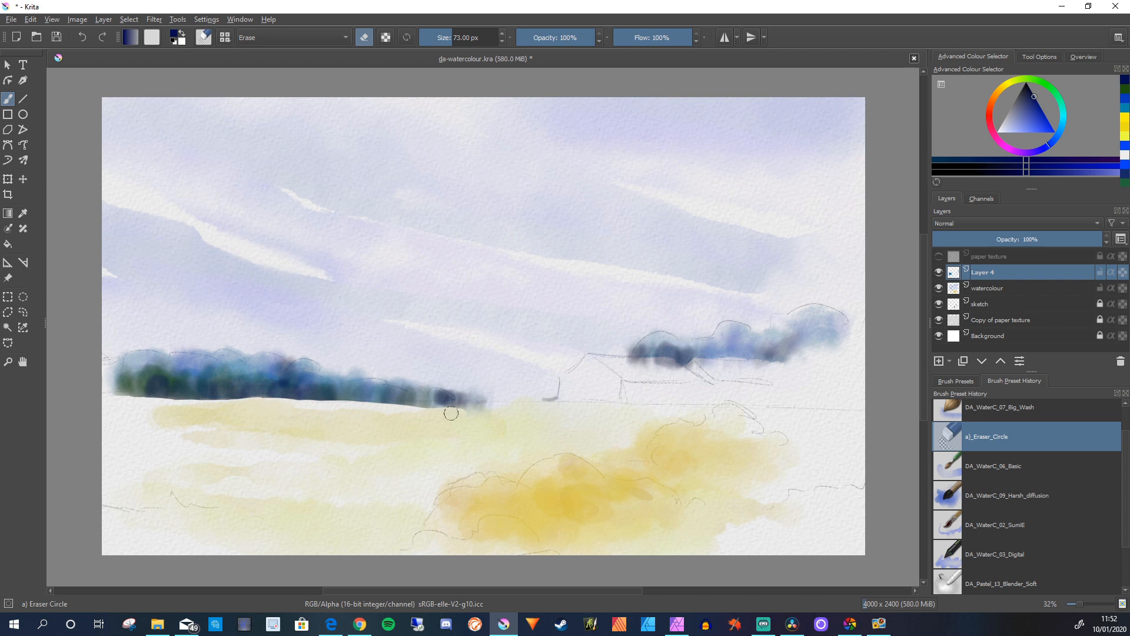
{"action": "left_click_drag", "start_coordinate": [506, 408], "coordinate": [437, 410]}
Erase the tree paint overlapping the farmhouse and barn roofs, and soften the erased edges with the DA WaterC 11 Blender edges brush
{"action": "left_click_drag", "start_coordinate": [661, 361], "coordinate": [616, 359]}
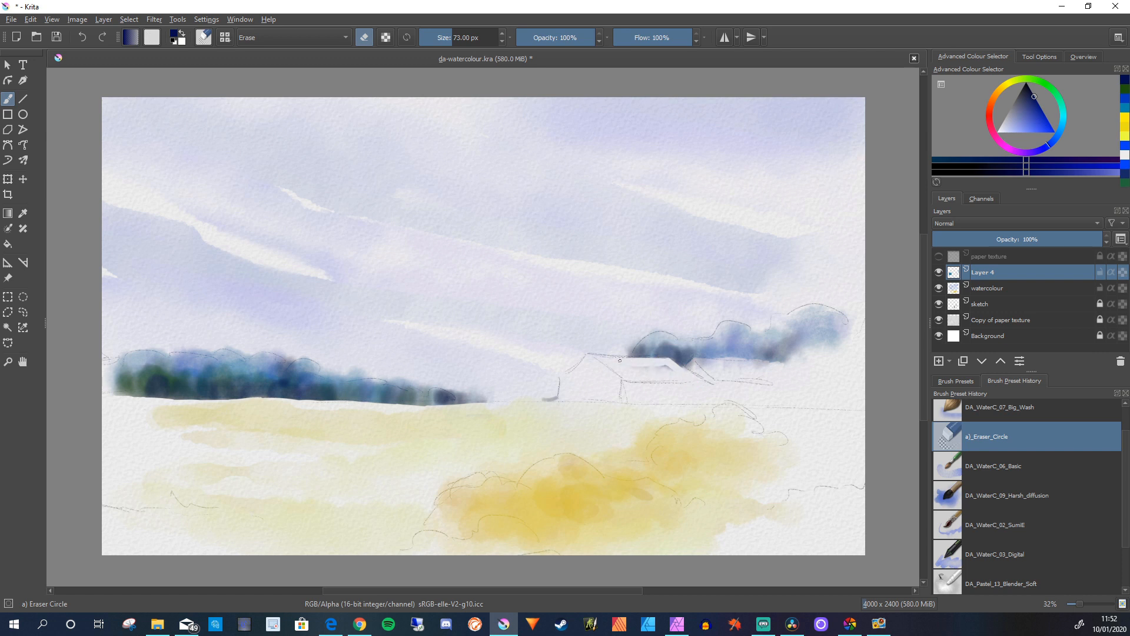
{"action": "left_click_drag", "start_coordinate": [782, 363], "coordinate": [711, 365]}
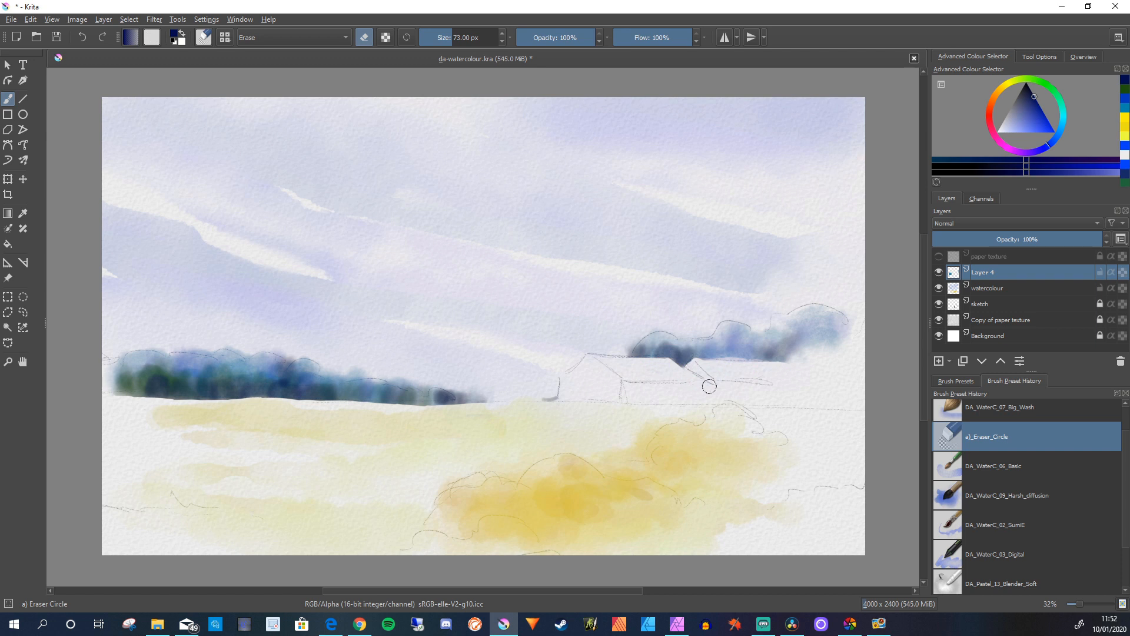
{"action": "left_click", "coordinate": [955, 381]}
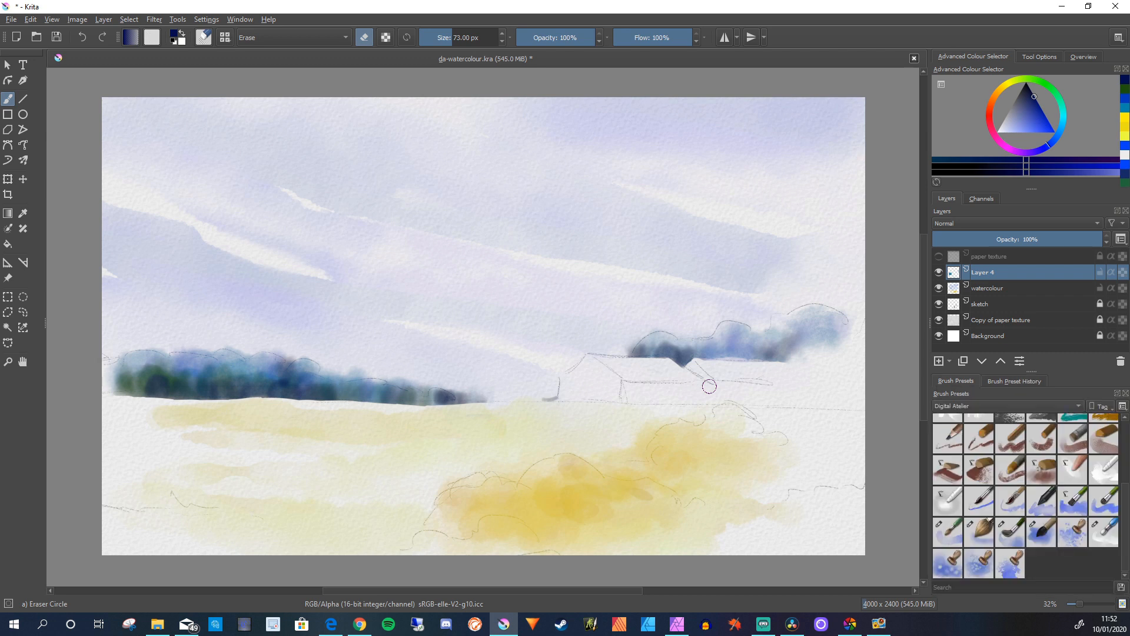
{"action": "left_click", "coordinate": [1104, 532]}
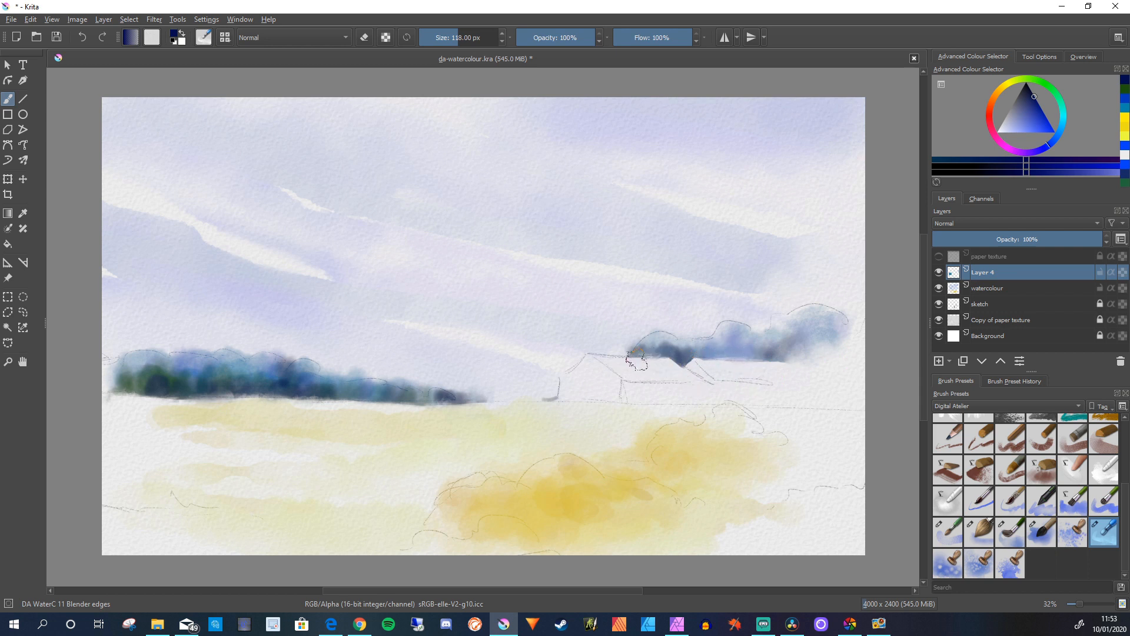
{"action": "left_click_drag", "start_coordinate": [664, 364], "coordinate": [703, 380]}
Set the painting colour to a soft orange
{"action": "left_click", "coordinate": [992, 100]}
{"action": "mouse_move", "coordinate": [1035, 97]}
{"action": "left_mouse_down"}
{"action": "mouse_move", "coordinate": [1042, 117]}
{"action": "mouse_move", "coordinate": [1028, 126]}
{"action": "left_mouse_up"}
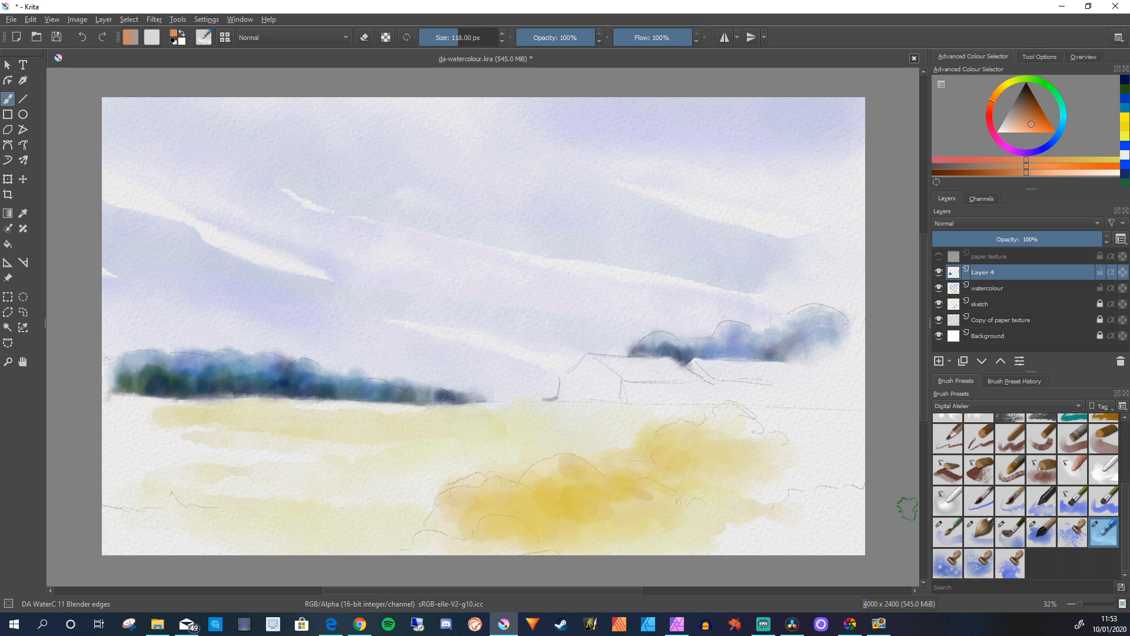
{"action": "key", "text": "slash"}
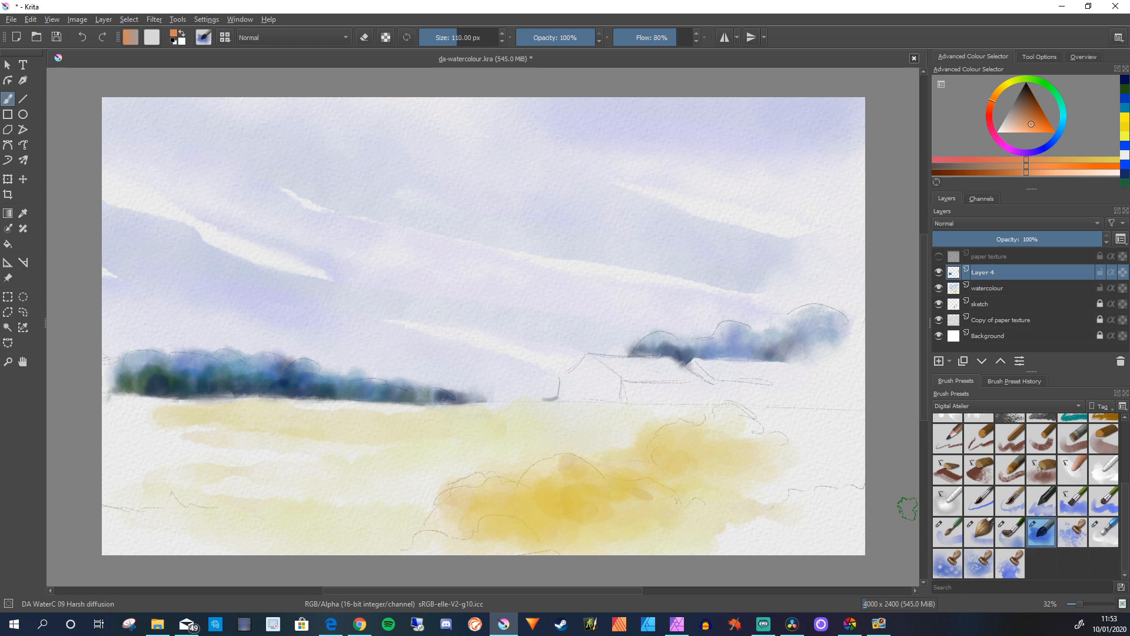
{"action": "left_click", "coordinate": [674, 391]}
{"action": "left_click", "coordinate": [636, 392]}
{"action": "left_click", "coordinate": [670, 392]}
{"action": "left_click", "coordinate": [634, 392]}
{"action": "left_click", "coordinate": [664, 391]}
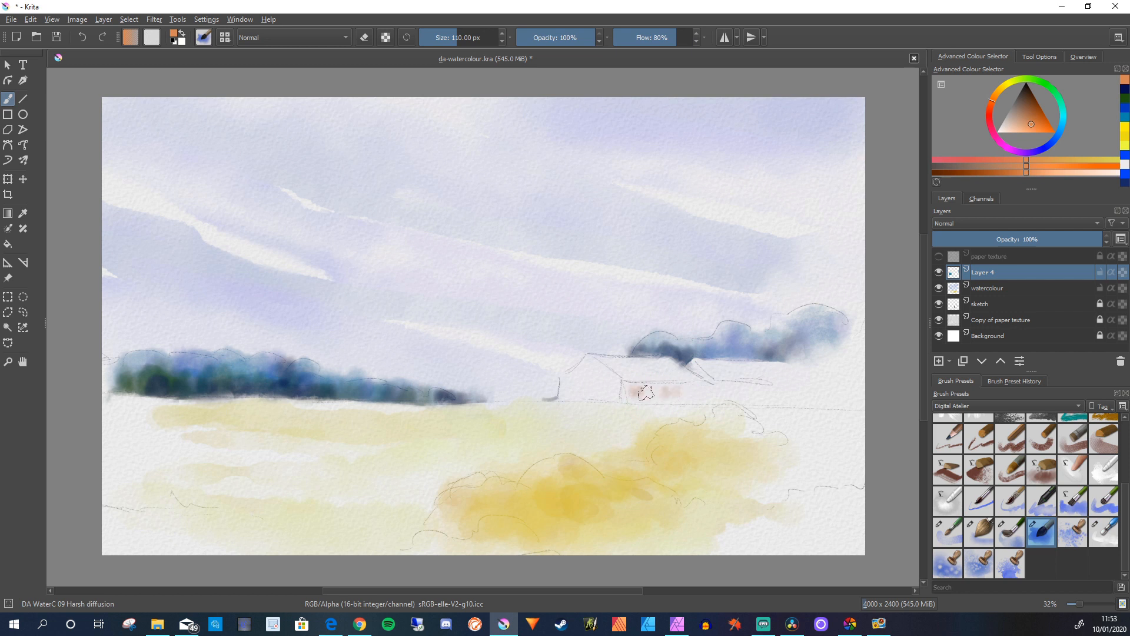
{"action": "key", "text": "ctrl+z"}
{"action": "key", "text": "ctrl+z"}
{"action": "key", "text": "ctrl+z"}
{"action": "key", "text": "slash"}
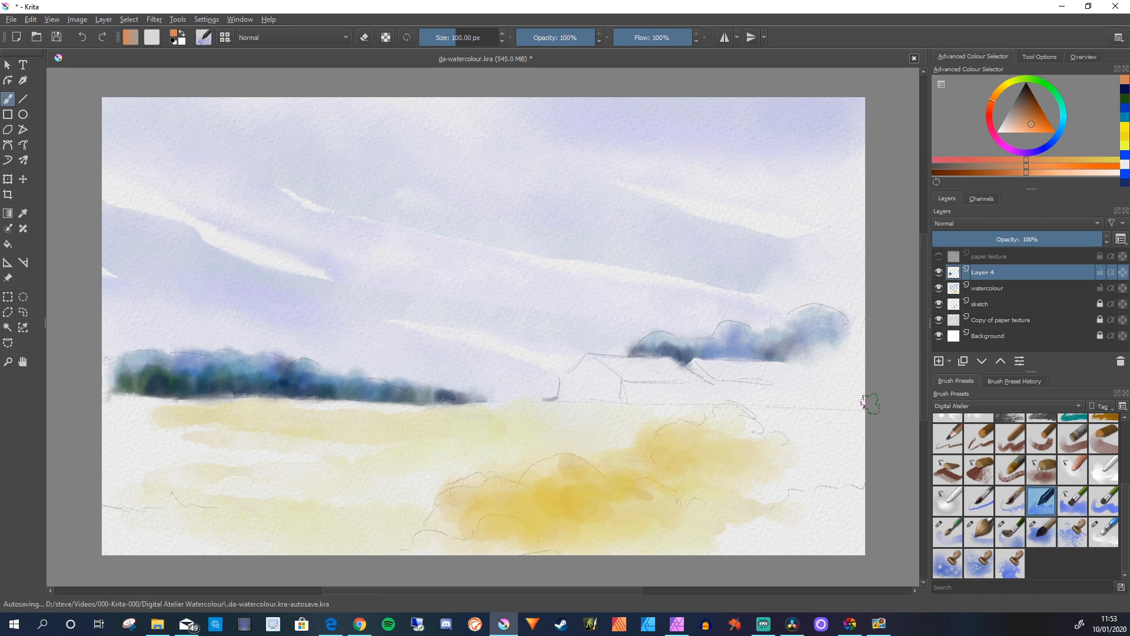
{"action": "mouse_move", "coordinate": [752, 388]}
{"action": "left_mouse_down"}
{"action": "mouse_move", "coordinate": [717, 384]}
{"action": "mouse_move", "coordinate": [717, 398]}
{"action": "mouse_move", "coordinate": [799, 386]}
{"action": "left_mouse_up"}
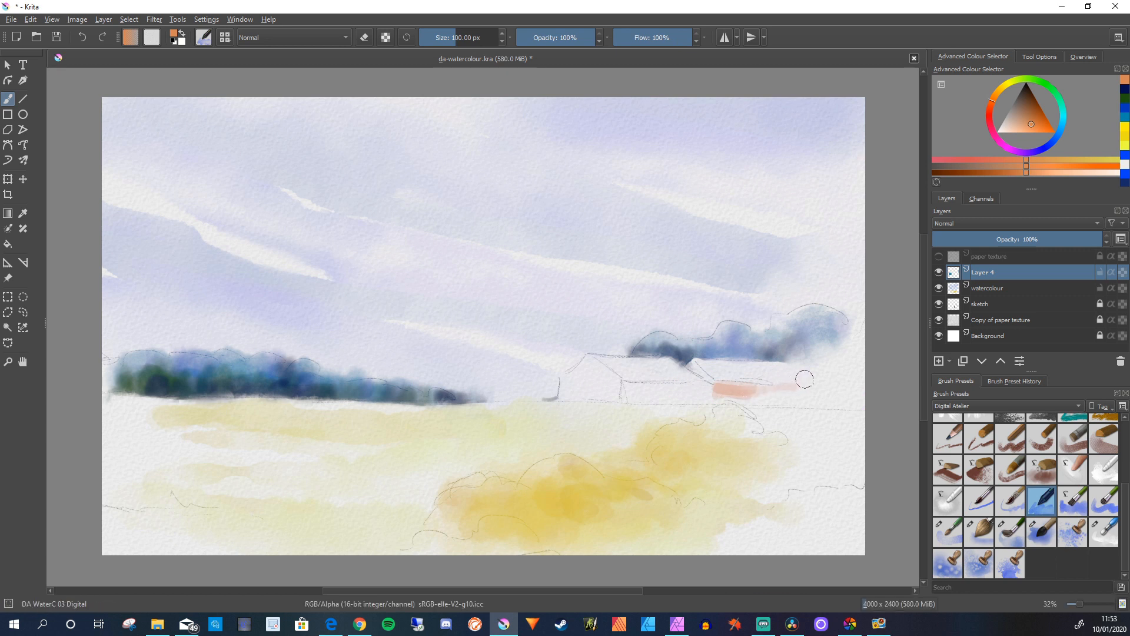
{"action": "mouse_move", "coordinate": [805, 380]}
{"action": "left_mouse_down"}
{"action": "mouse_move", "coordinate": [746, 394]}
{"action": "mouse_move", "coordinate": [763, 397]}
{"action": "mouse_move", "coordinate": [774, 393]}
{"action": "mouse_move", "coordinate": [718, 392]}
{"action": "mouse_move", "coordinate": [720, 403]}
{"action": "mouse_move", "coordinate": [745, 401]}
{"action": "left_mouse_up"}
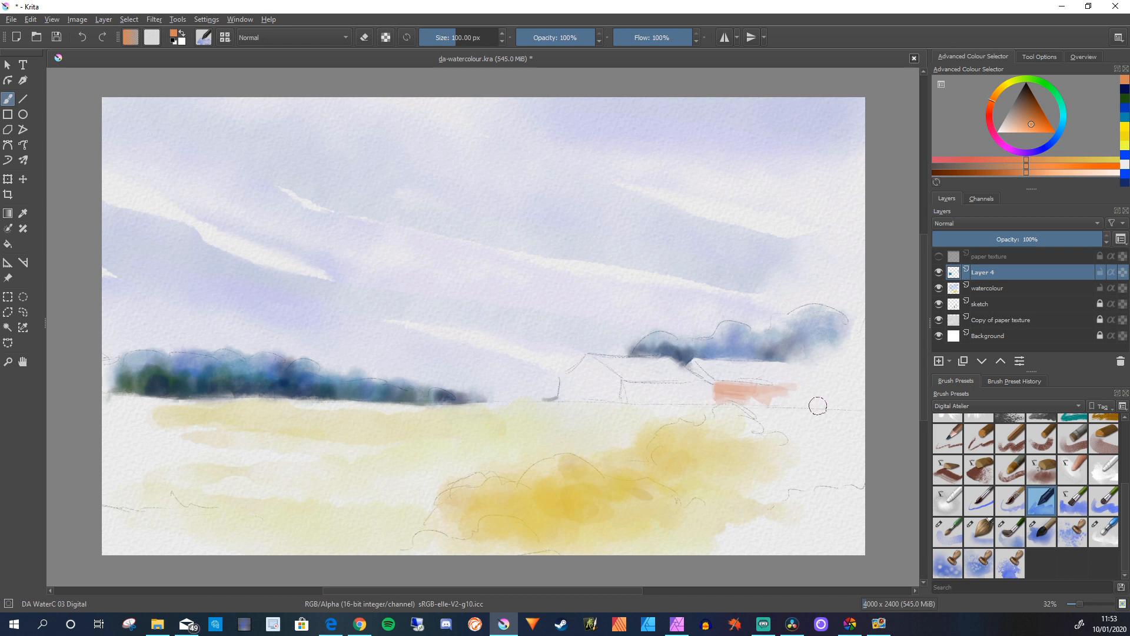
{"action": "key", "text": "ctrl+z"}
{"action": "key", "text": "ctrl+z"}
{"action": "key", "text": "ctrl+z"}
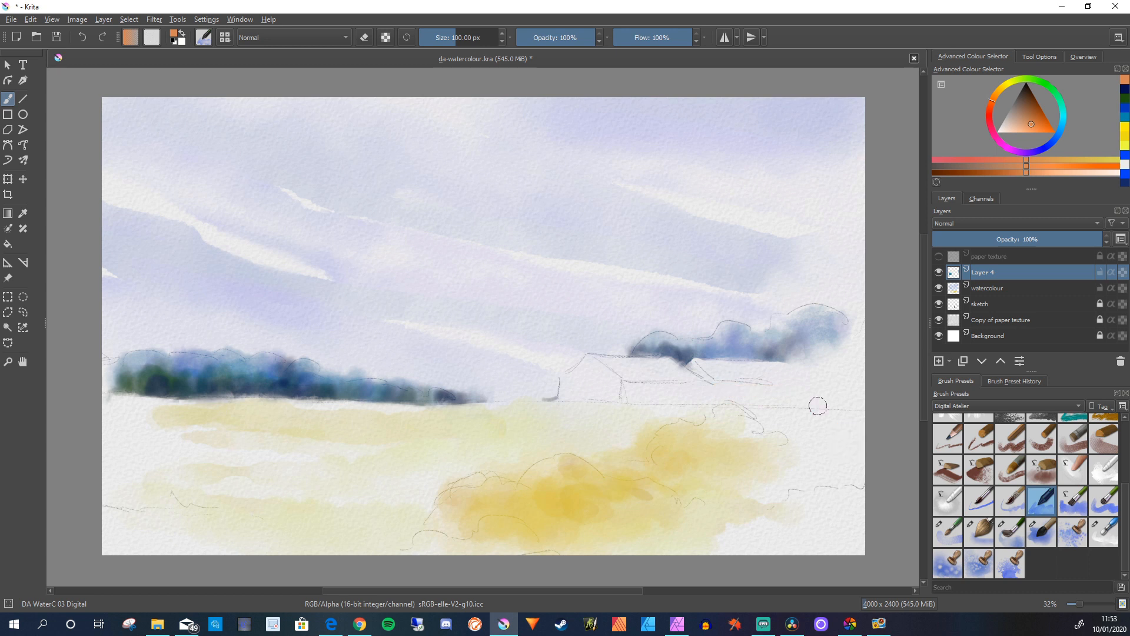
Paint the rear barn's long wall in soft orange with the DA WaterC 08 Pigment Diffusion brush at 96 px
{"action": "key", "text": "slash"}
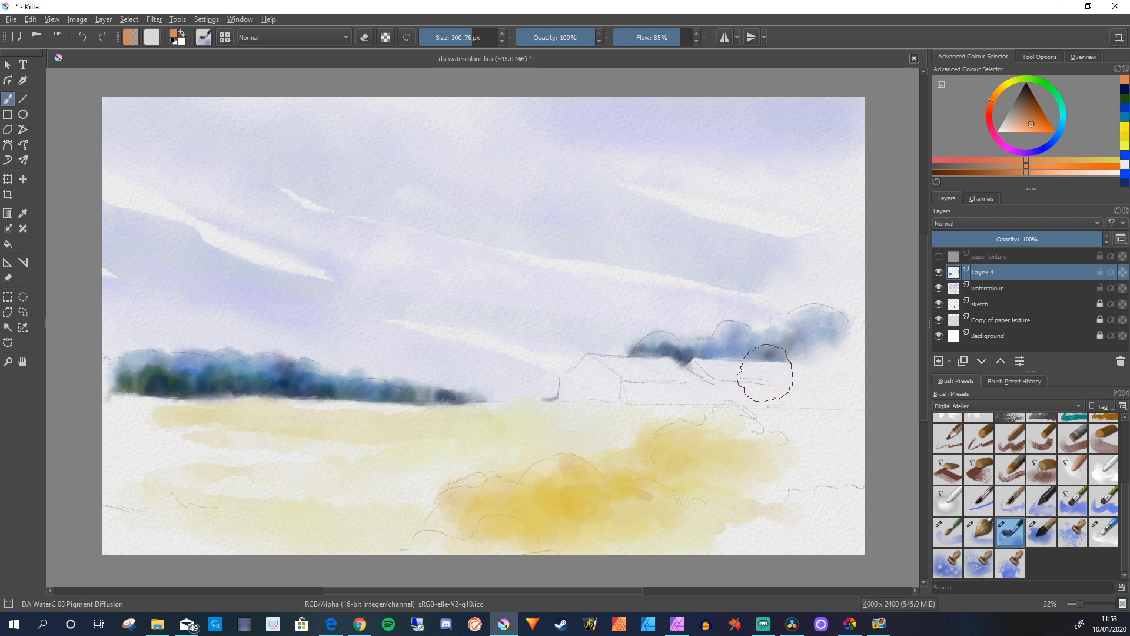
{"action": "key", "text": "bracketleft"}
{"action": "key", "text": "bracketleft"}
{"action": "key", "text": "bracketleft"}
{"action": "key", "text": "bracketleft"}
{"action": "key", "text": "bracketleft"}
{"action": "key", "text": "bracketleft"}
{"action": "key", "text": "bracketleft"}
{"action": "key", "text": "bracketleft"}
{"action": "key", "text": "bracketleft"}
{"action": "key", "text": "bracketleft"}
{"action": "key", "text": "bracketleft"}
{"action": "key", "text": "bracketleft"}
{"action": "key", "text": "bracketleft"}
{"action": "key", "text": "bracketleft"}
{"action": "key", "text": "bracketleft"}
{"action": "key", "text": "bracketleft"}
{"action": "key", "text": "bracketleft"}
{"action": "key", "text": "bracketleft"}
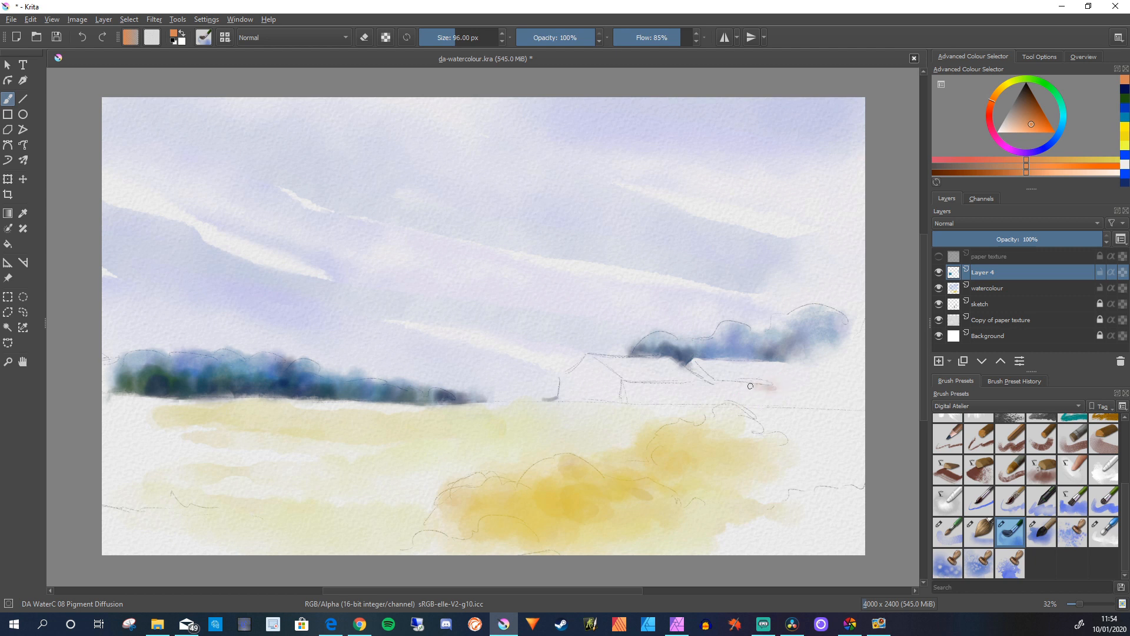
{"action": "left_click_drag", "start_coordinate": [734, 385], "coordinate": [716, 386]}
{"action": "mouse_move", "coordinate": [741, 385]}
{"action": "left_mouse_down"}
{"action": "mouse_move", "coordinate": [725, 385]}
{"action": "mouse_move", "coordinate": [771, 398]}
{"action": "mouse_move", "coordinate": [764, 391]}
{"action": "left_mouse_up"}
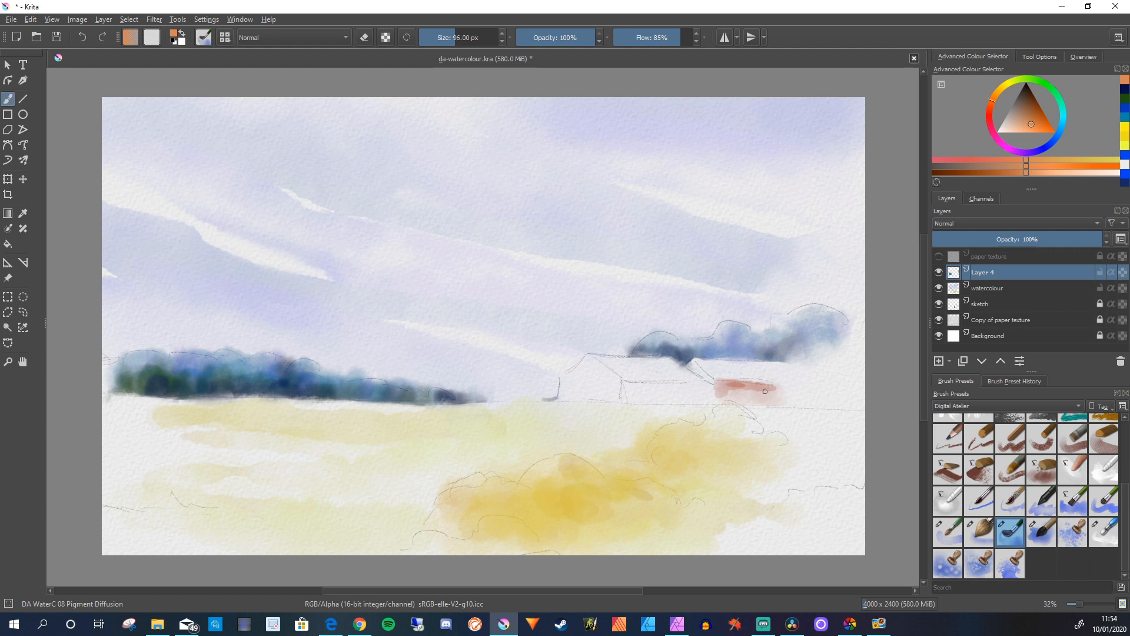
{"action": "left_click_drag", "start_coordinate": [775, 389], "coordinate": [798, 390]}
Soften the far end of the barn wall with the DA WaterC 11 Blender edges brush, and return to the DA WaterC 08 Pigment Diffusion brush
{"action": "left_click", "coordinate": [1104, 470]}
{"action": "left_click", "coordinate": [1104, 532]}
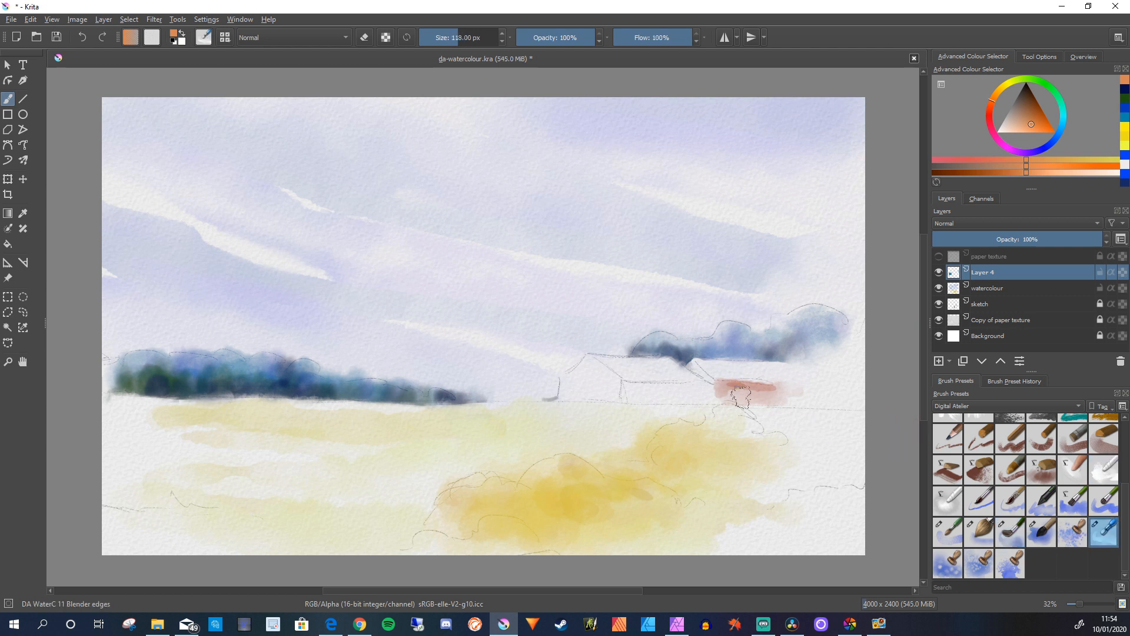
{"action": "mouse_move", "coordinate": [756, 391]}
{"action": "left_mouse_down"}
{"action": "mouse_move", "coordinate": [727, 388]}
{"action": "mouse_move", "coordinate": [771, 404]}
{"action": "mouse_move", "coordinate": [798, 392]}
{"action": "mouse_move", "coordinate": [775, 388]}
{"action": "mouse_move", "coordinate": [868, 392]}
{"action": "left_mouse_up"}
{"action": "key", "text": "slash"}
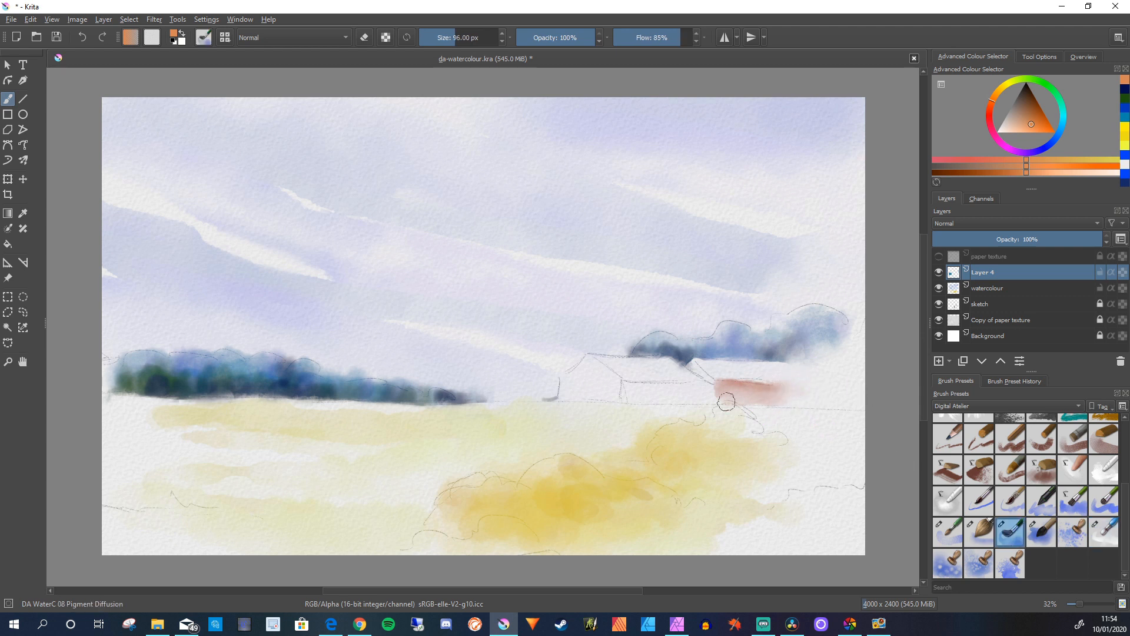
{"action": "mouse_move", "coordinate": [686, 386]}
{"action": "left_mouse_down"}
{"action": "mouse_move", "coordinate": [626, 384]}
{"action": "mouse_move", "coordinate": [702, 400]}
{"action": "left_mouse_up"}
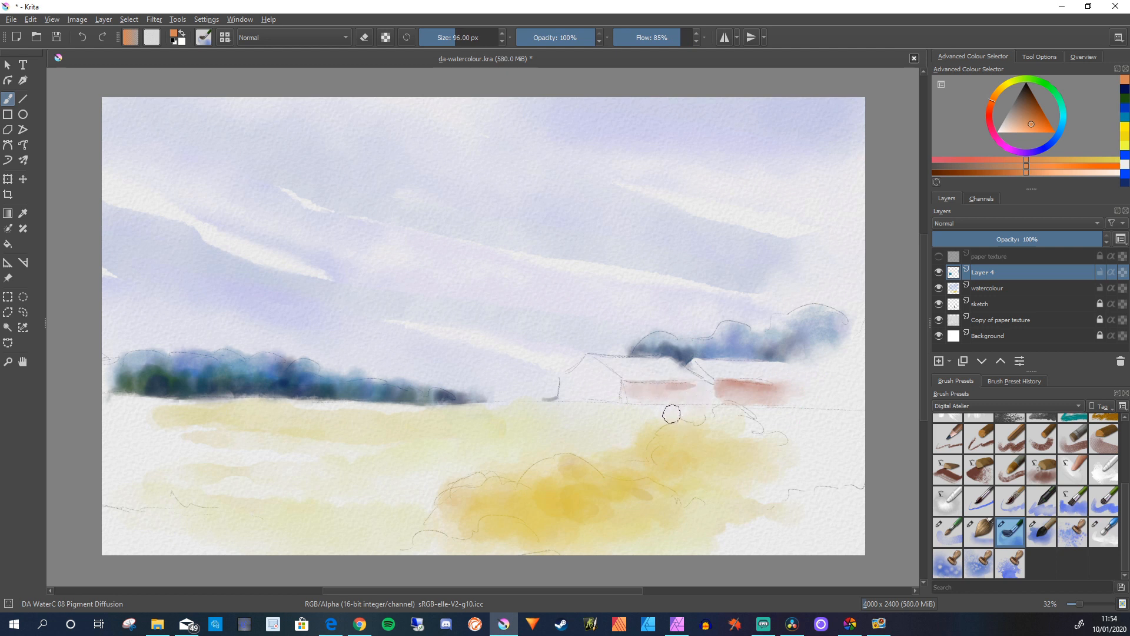
{"action": "key", "text": "ctrl+z"}
{"action": "key", "text": "ctrl+z"}
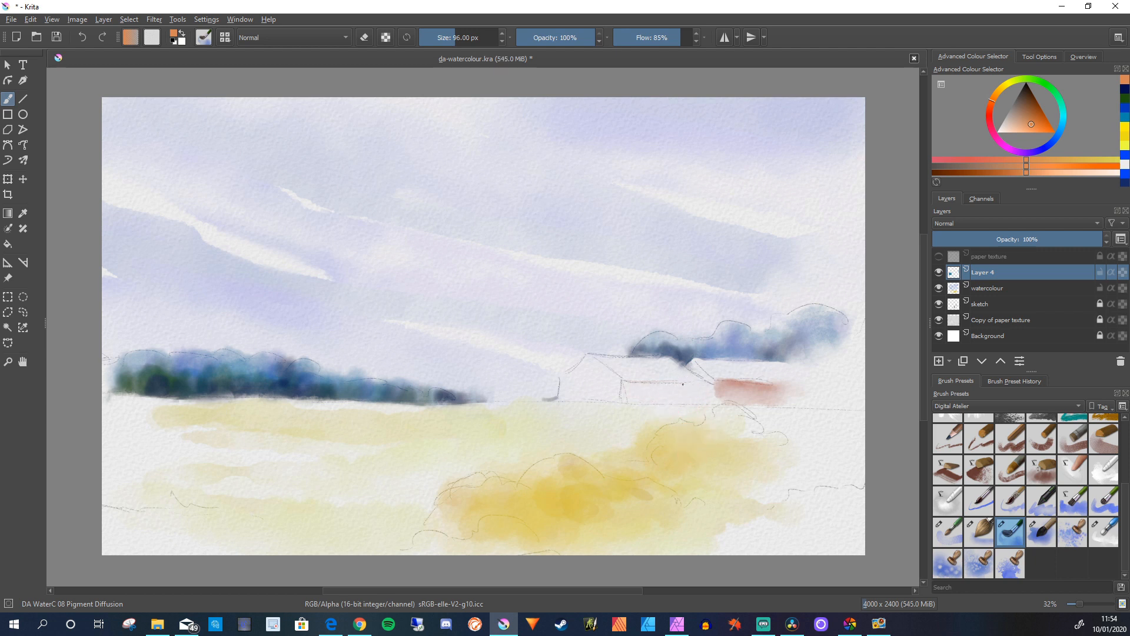
Paint the farmhouse's long side wall with a soft orange wash, darker under the eaves, at 96 px
{"action": "mouse_move", "coordinate": [643, 386]}
{"action": "left_mouse_down"}
{"action": "mouse_move", "coordinate": [626, 385]}
{"action": "mouse_move", "coordinate": [644, 385]}
{"action": "left_mouse_up"}
{"action": "mouse_move", "coordinate": [671, 387]}
{"action": "left_mouse_down"}
{"action": "mouse_move", "coordinate": [644, 391]}
{"action": "mouse_move", "coordinate": [704, 391]}
{"action": "mouse_move", "coordinate": [626, 394]}
{"action": "left_mouse_up"}
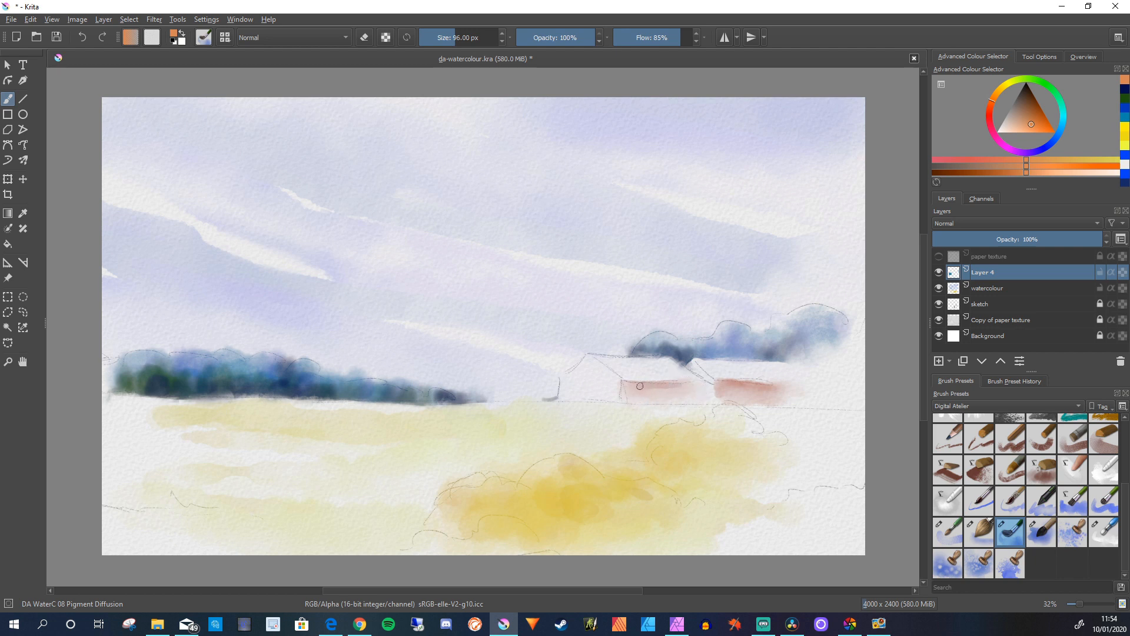
{"action": "left_click_drag", "start_coordinate": [624, 400], "coordinate": [695, 389]}
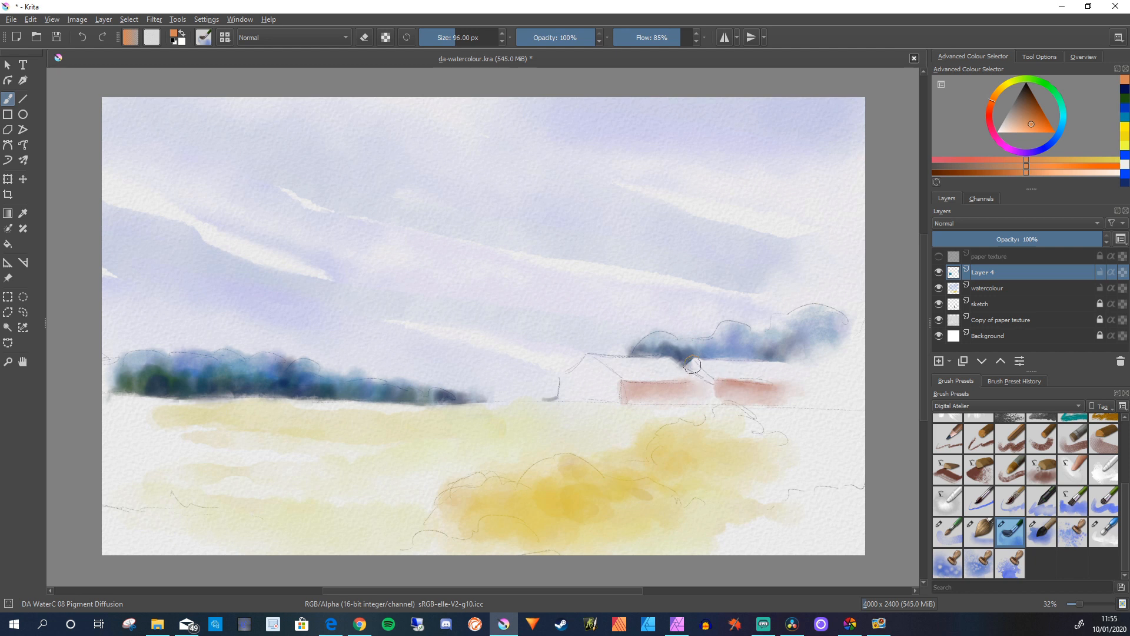
Paint the rear barn's sloping gable strip in the same orange and deepen the tone of its long wall
{"action": "mouse_move", "coordinate": [693, 365]}
{"action": "left_mouse_down"}
{"action": "mouse_move", "coordinate": [716, 384]}
{"action": "mouse_move", "coordinate": [694, 364]}
{"action": "left_mouse_up"}
{"action": "mouse_move", "coordinate": [752, 386]}
{"action": "left_mouse_down"}
{"action": "mouse_move", "coordinate": [723, 391]}
{"action": "mouse_move", "coordinate": [743, 394]}
{"action": "left_mouse_up"}
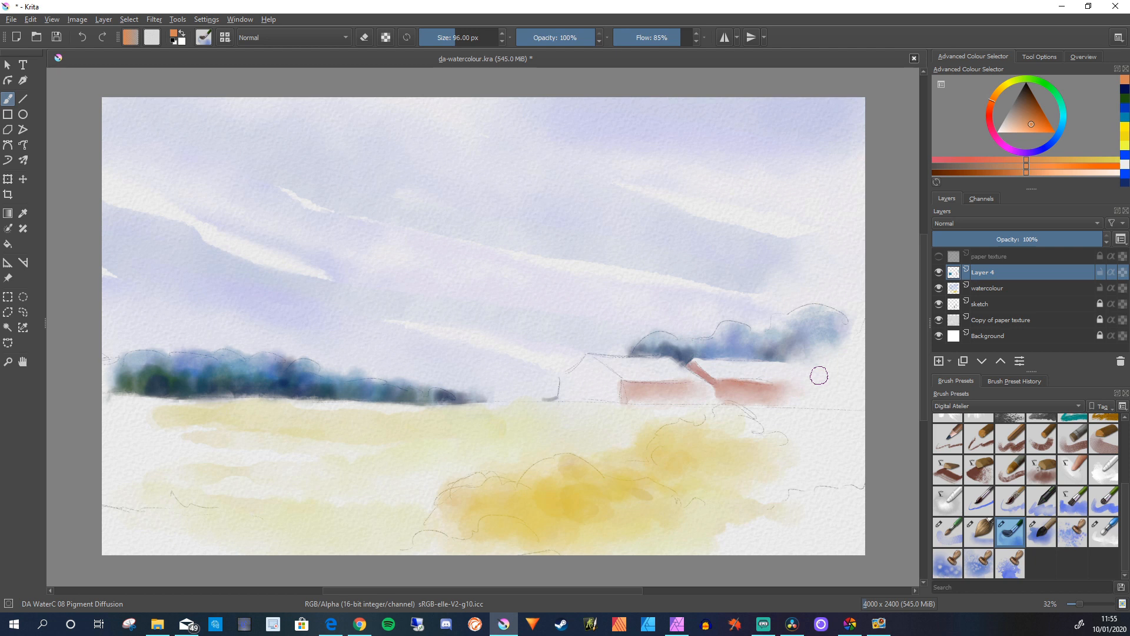
{"action": "left_click_drag", "start_coordinate": [1011, 121], "coordinate": [1023, 124]}
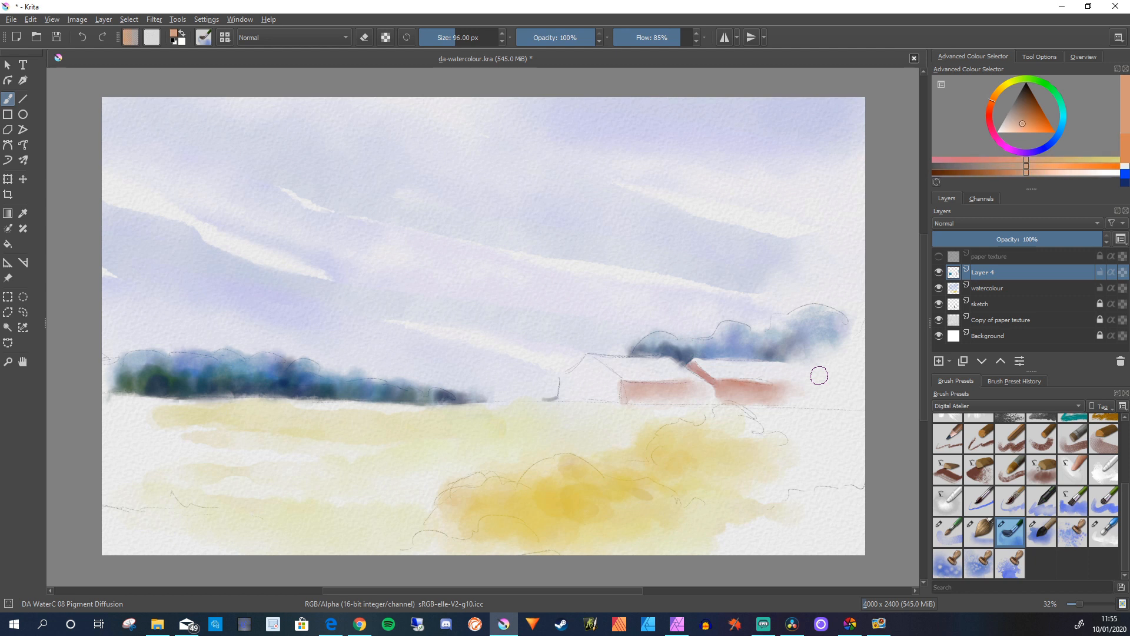
{"action": "left_click", "coordinate": [1049, 143]}
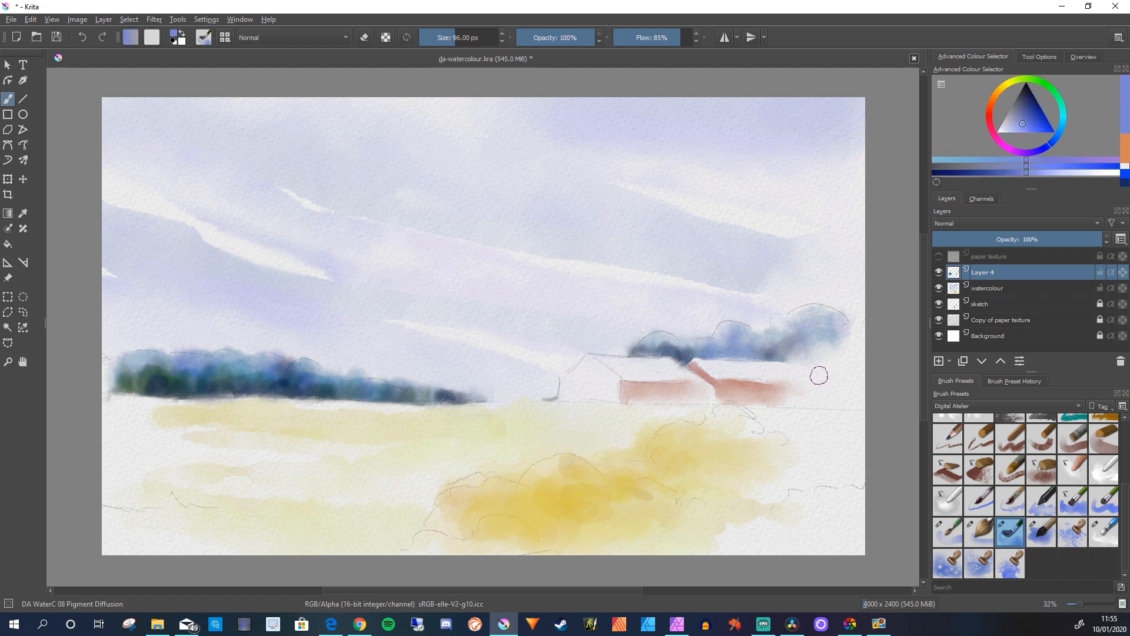
{"action": "left_click", "coordinate": [1014, 120]}
{"action": "left_click", "coordinate": [1016, 111]}
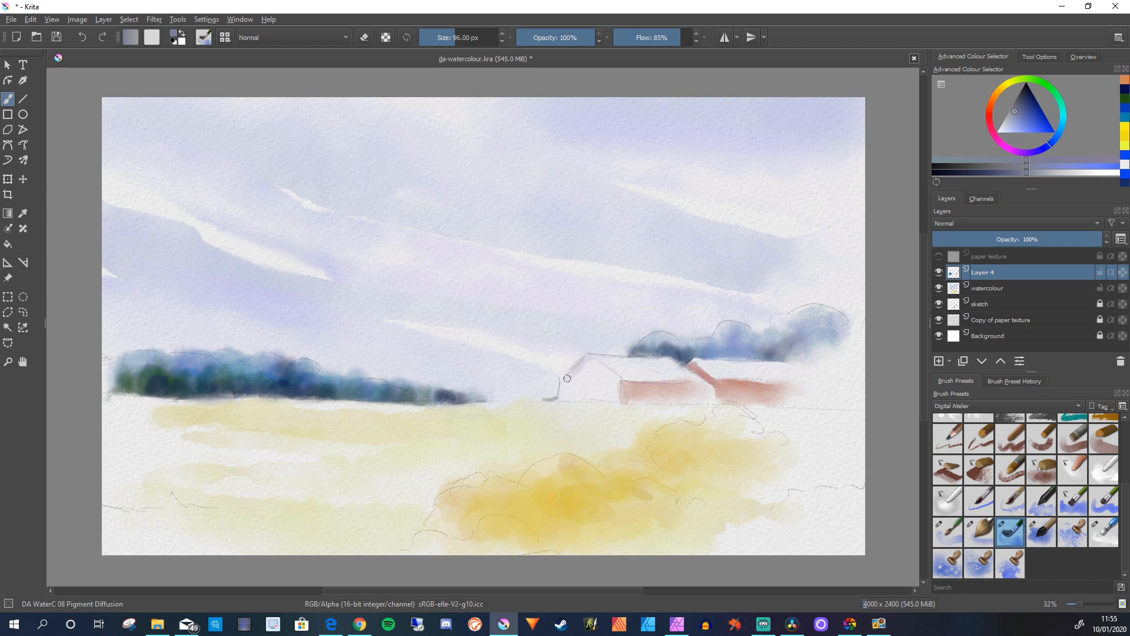
{"action": "left_click_drag", "start_coordinate": [568, 375], "coordinate": [589, 365]}
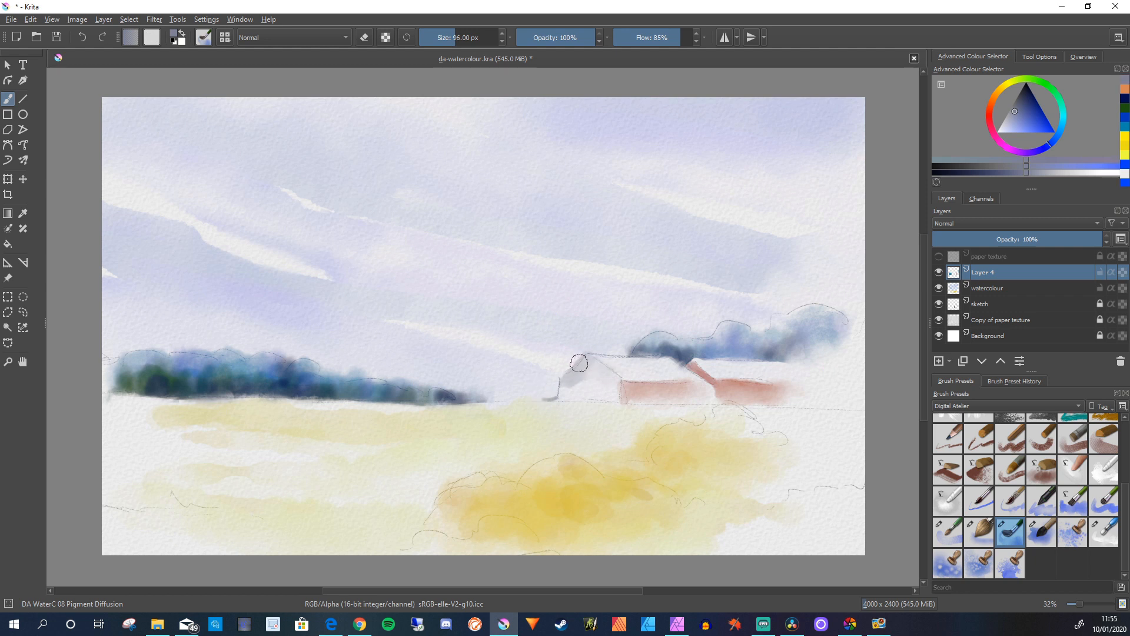
{"action": "left_click", "coordinate": [714, 285], "text": "ctrl"}
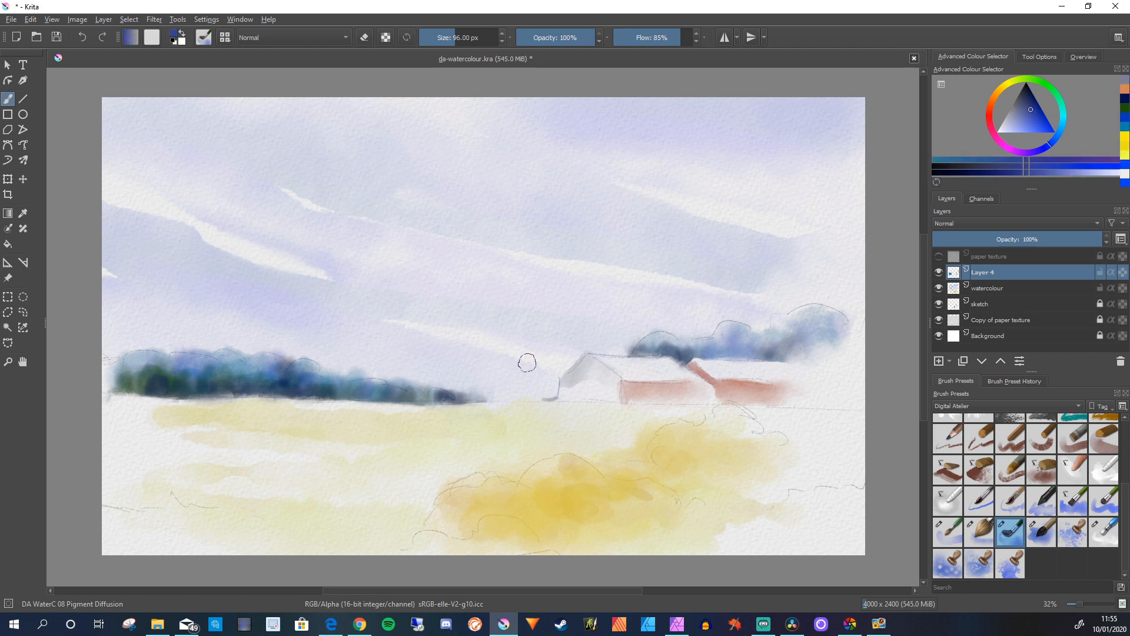
{"action": "left_click_drag", "start_coordinate": [597, 362], "coordinate": [594, 361]}
{"action": "mouse_move", "coordinate": [571, 375]}
{"action": "left_mouse_down"}
{"action": "mouse_move", "coordinate": [564, 383]}
{"action": "mouse_move", "coordinate": [585, 374]}
{"action": "mouse_move", "coordinate": [568, 389]}
{"action": "mouse_move", "coordinate": [610, 372]}
{"action": "left_mouse_up"}
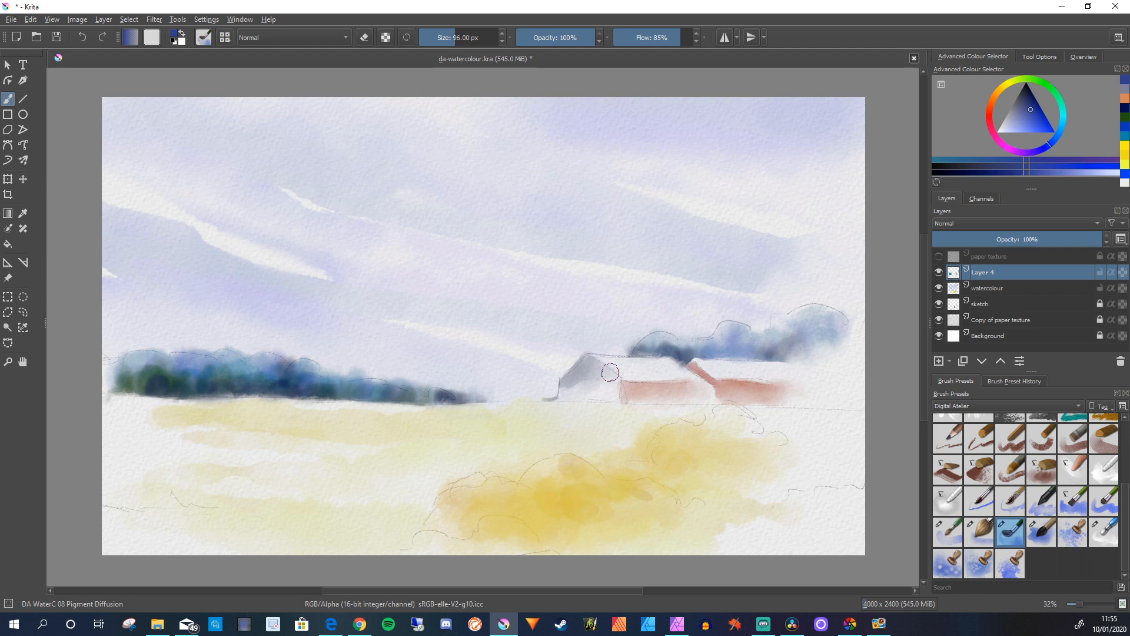
{"action": "left_click_drag", "start_coordinate": [581, 395], "coordinate": [584, 388]}
{"action": "key", "text": "ctrl+z"}
{"action": "key", "text": "ctrl+z"}
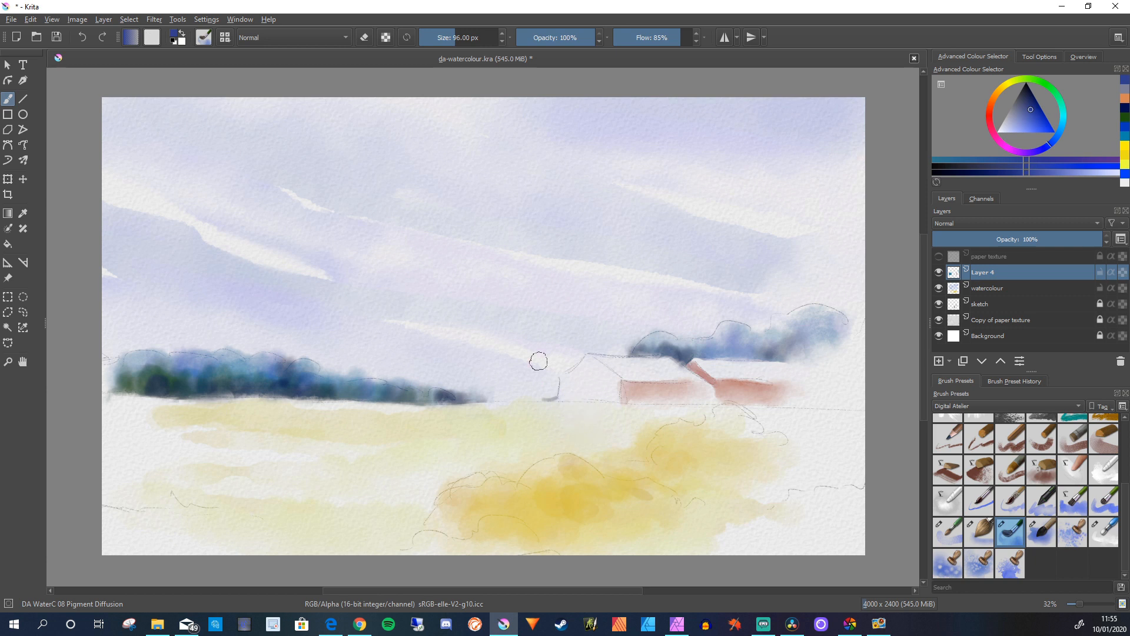
Shade the farmhouse gable along its roof edges with a darkened blue sampled from the sky, and switch to the DA WaterC 03 Digital brush
{"action": "left_click", "coordinate": [539, 361], "text": "ctrl"}
{"action": "key", "text": "k"}
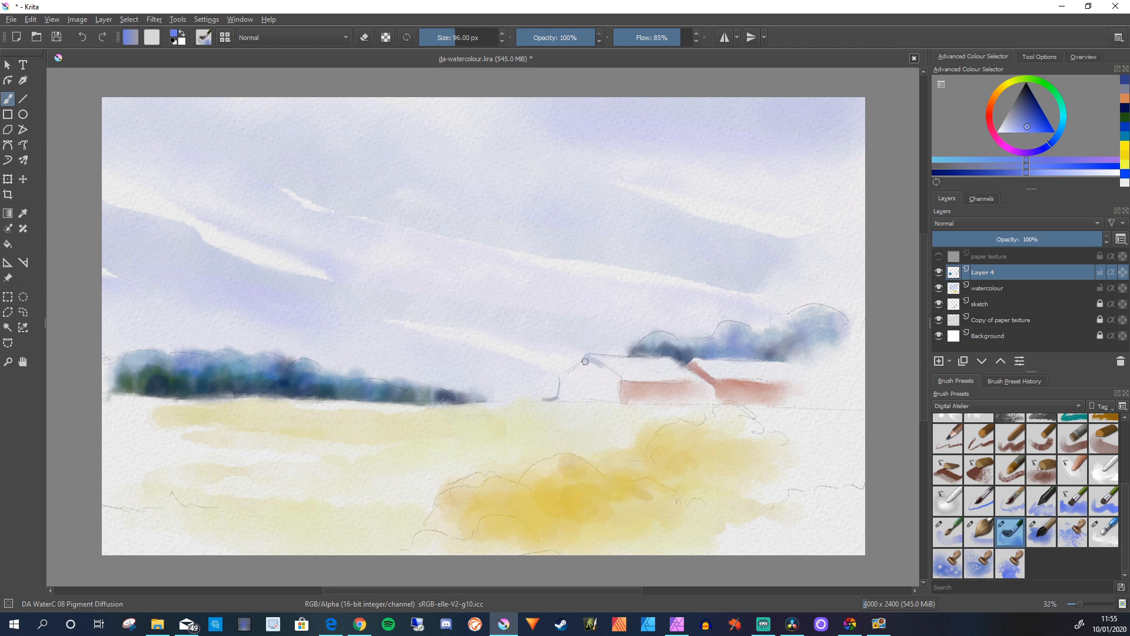
{"action": "mouse_move", "coordinate": [582, 363]}
{"action": "left_mouse_down"}
{"action": "mouse_move", "coordinate": [566, 386]}
{"action": "mouse_move", "coordinate": [610, 377]}
{"action": "mouse_move", "coordinate": [576, 393]}
{"action": "left_mouse_up"}
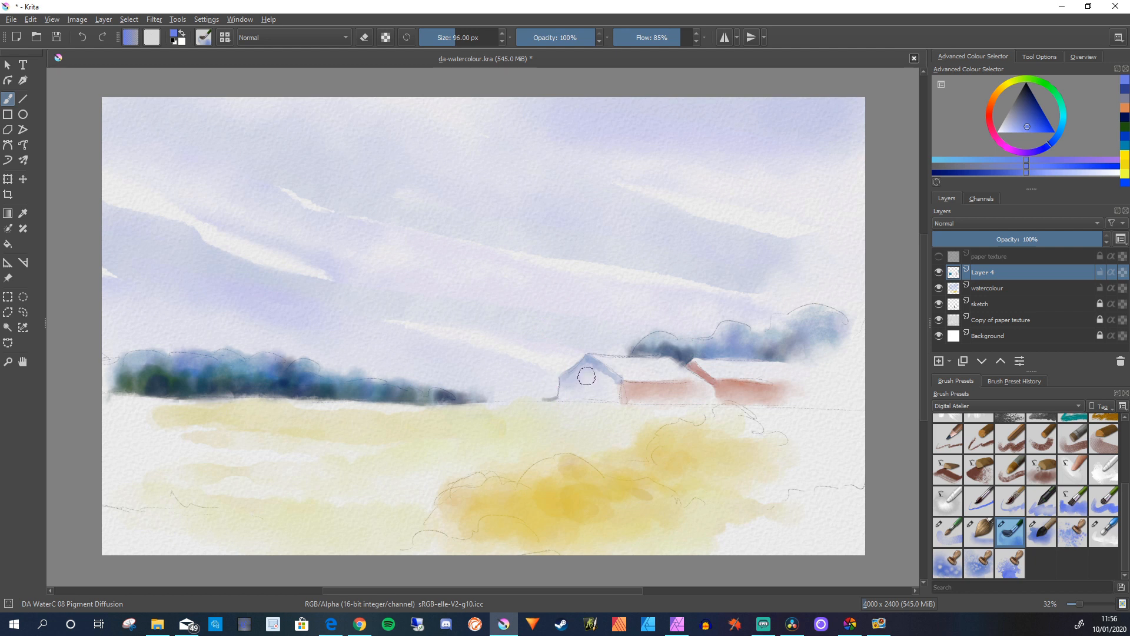
{"action": "left_click_drag", "start_coordinate": [588, 369], "coordinate": [588, 384]}
{"action": "key", "text": "slash"}
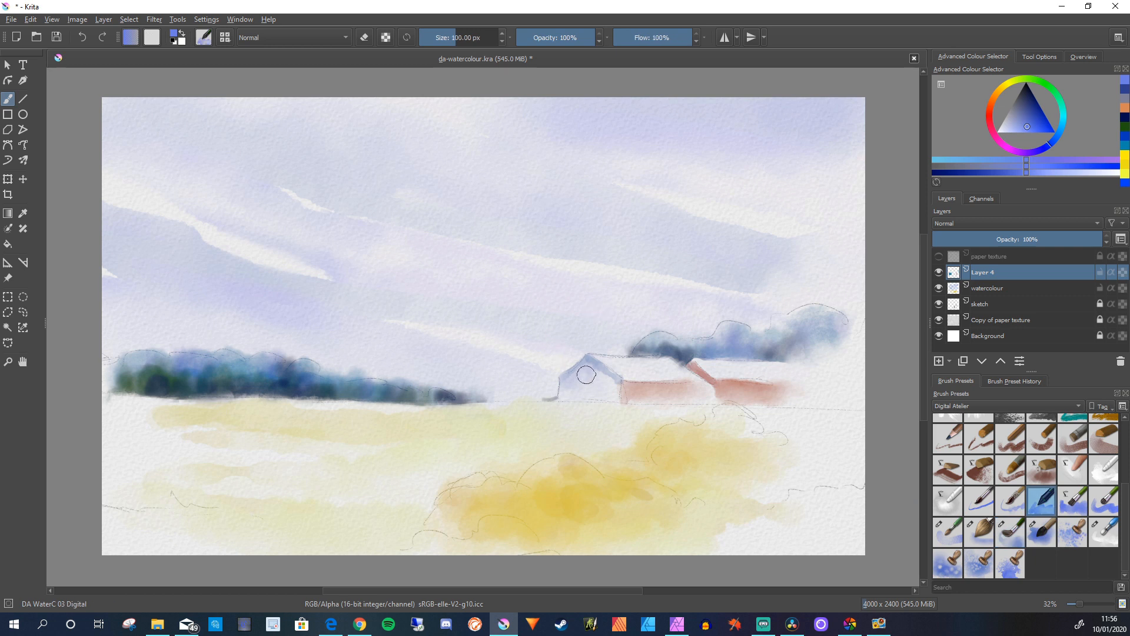
Paint a small window on the farmhouse gable at 47 px, using dark blue sampled from the trees behind the roof
{"action": "key", "text": "bracketleft"}
{"action": "key", "text": "bracketleft"}
{"action": "key", "text": "bracketleft"}
{"action": "key", "text": "bracketleft"}
{"action": "key", "text": "bracketleft"}
{"action": "key", "text": "bracketleft"}
{"action": "key", "text": "bracketleft"}
{"action": "key", "text": "bracketleft"}
{"action": "key", "text": "bracketleft"}
{"action": "key", "text": "bracketleft"}
{"action": "key", "text": "bracketleft"}
{"action": "left_click", "coordinate": [664, 337], "text": "ctrl"}
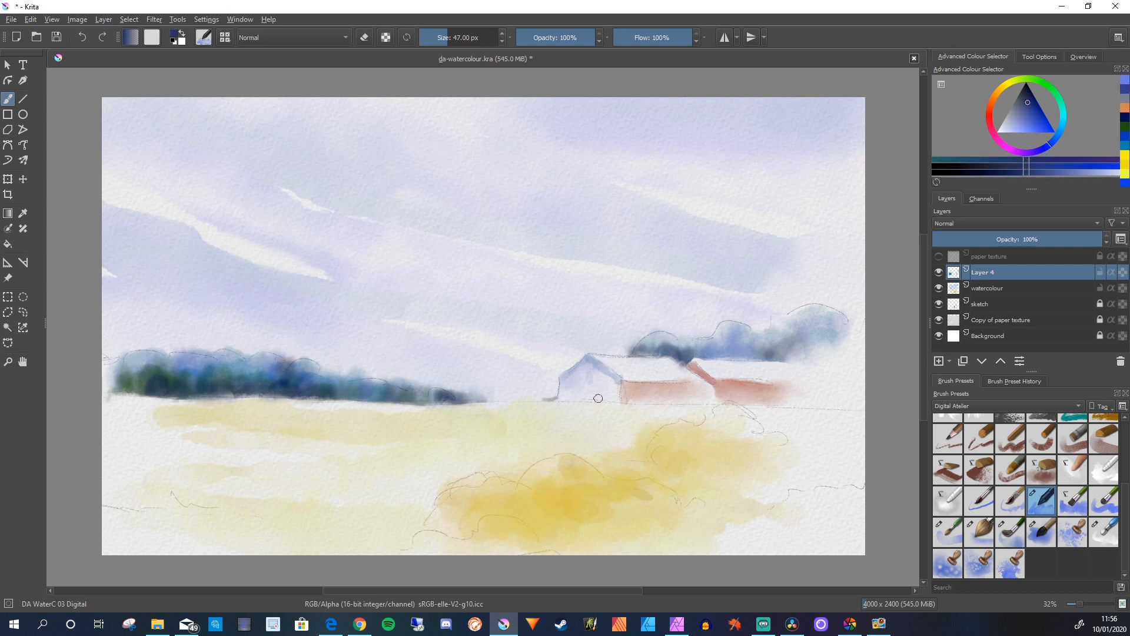
{"action": "left_click_drag", "start_coordinate": [588, 373], "coordinate": [589, 382]}
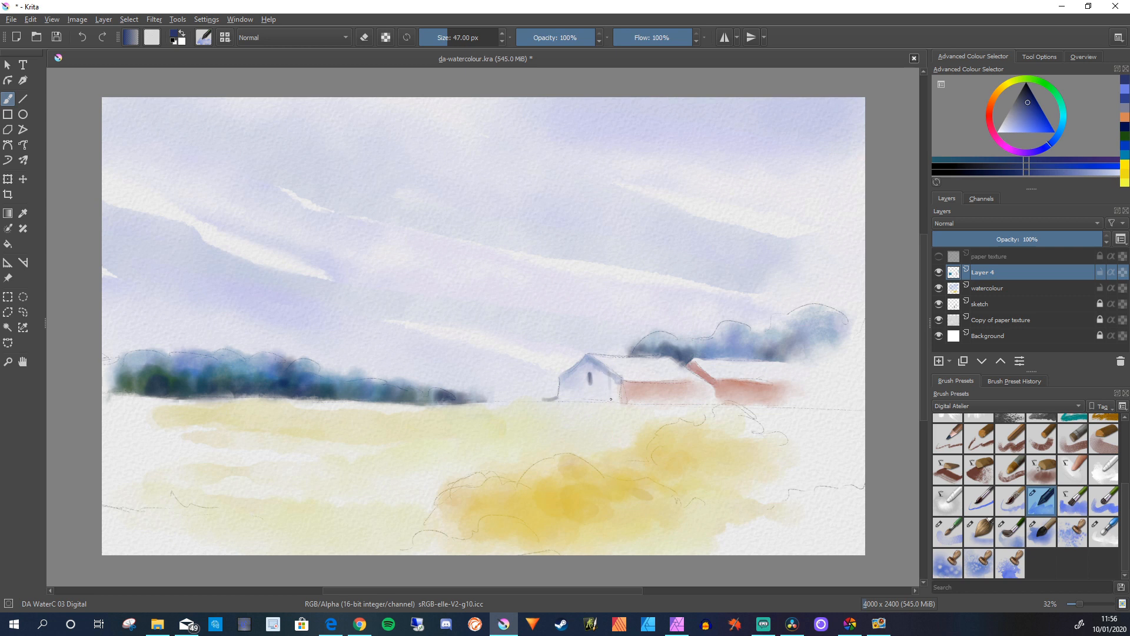
Mark the farmhouse's near corner and paint a dark hedge line along its base, carrying touches across to the tip of the distant trees
{"action": "left_click_drag", "start_coordinate": [608, 374], "coordinate": [610, 400]}
{"action": "mouse_move", "coordinate": [616, 400]}
{"action": "left_mouse_down"}
{"action": "mouse_move", "coordinate": [606, 401]}
{"action": "mouse_move", "coordinate": [691, 404]}
{"action": "left_mouse_up"}
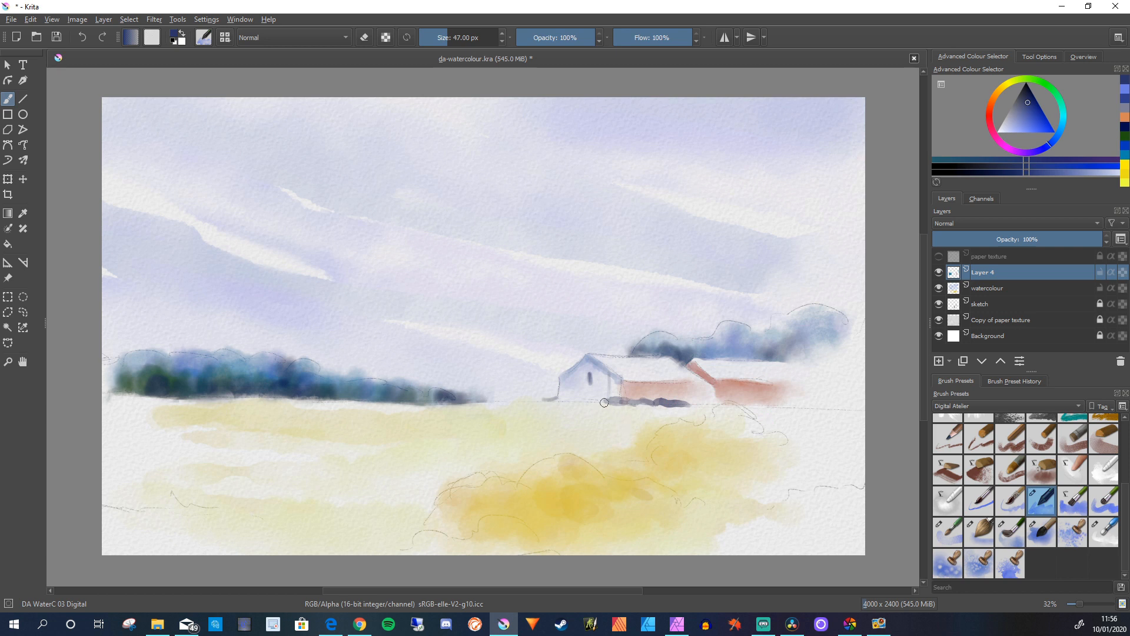
{"action": "left_click_drag", "start_coordinate": [589, 401], "coordinate": [576, 401]}
{"action": "left_click_drag", "start_coordinate": [687, 405], "coordinate": [707, 404]}
{"action": "left_click_drag", "start_coordinate": [566, 399], "coordinate": [524, 399]}
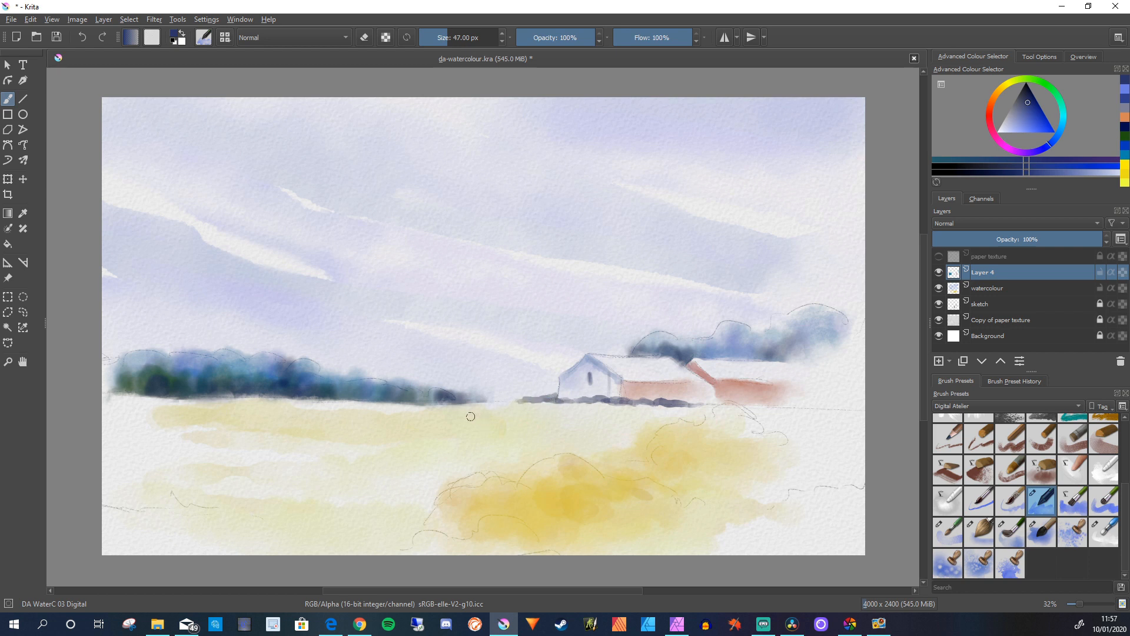
{"action": "mouse_move", "coordinate": [443, 399]}
{"action": "left_mouse_down"}
{"action": "mouse_move", "coordinate": [395, 399]}
{"action": "mouse_move", "coordinate": [437, 401]}
{"action": "left_mouse_up"}
Soften the dark ground line under the trees and farmhouse with the DA WaterC 11 Blender edges brush, reducing the brush to 59 px
{"action": "key", "text": "slash"}
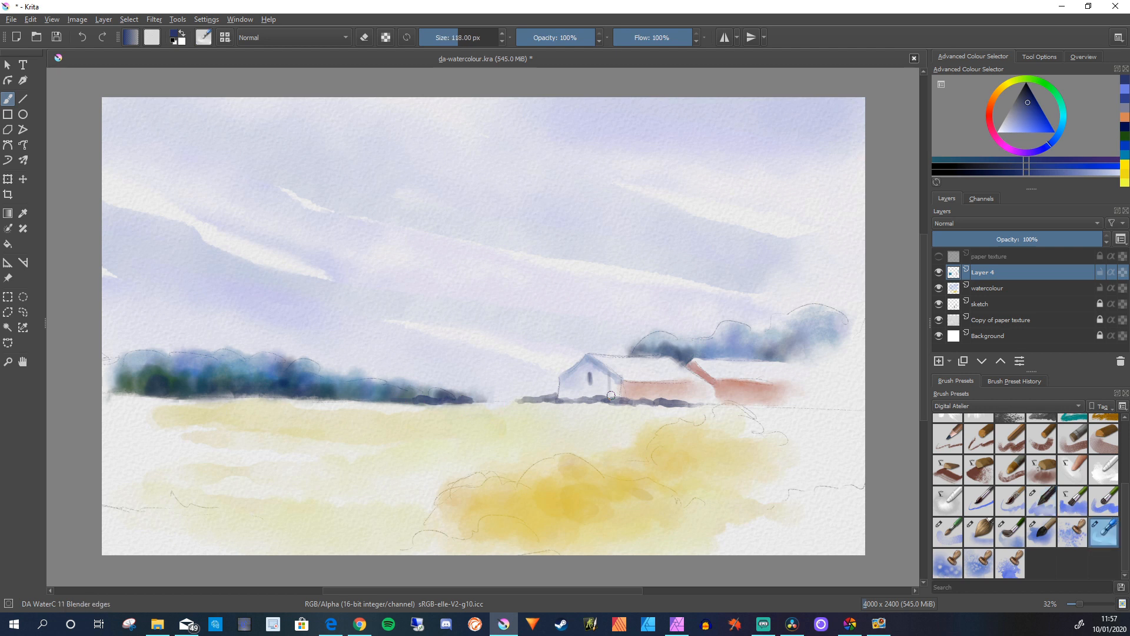
{"action": "left_click_drag", "start_coordinate": [415, 397], "coordinate": [406, 403]}
{"action": "mouse_move", "coordinate": [641, 407]}
{"action": "left_mouse_down"}
{"action": "mouse_move", "coordinate": [633, 411]}
{"action": "mouse_move", "coordinate": [677, 409]}
{"action": "mouse_move", "coordinate": [663, 404]}
{"action": "left_mouse_up"}
{"action": "key", "text": "bracketleft"}
{"action": "key", "text": "bracketleft"}
{"action": "key", "text": "bracketleft"}
{"action": "key", "text": "bracketleft"}
{"action": "key", "text": "bracketleft"}
{"action": "key", "text": "bracketleft"}
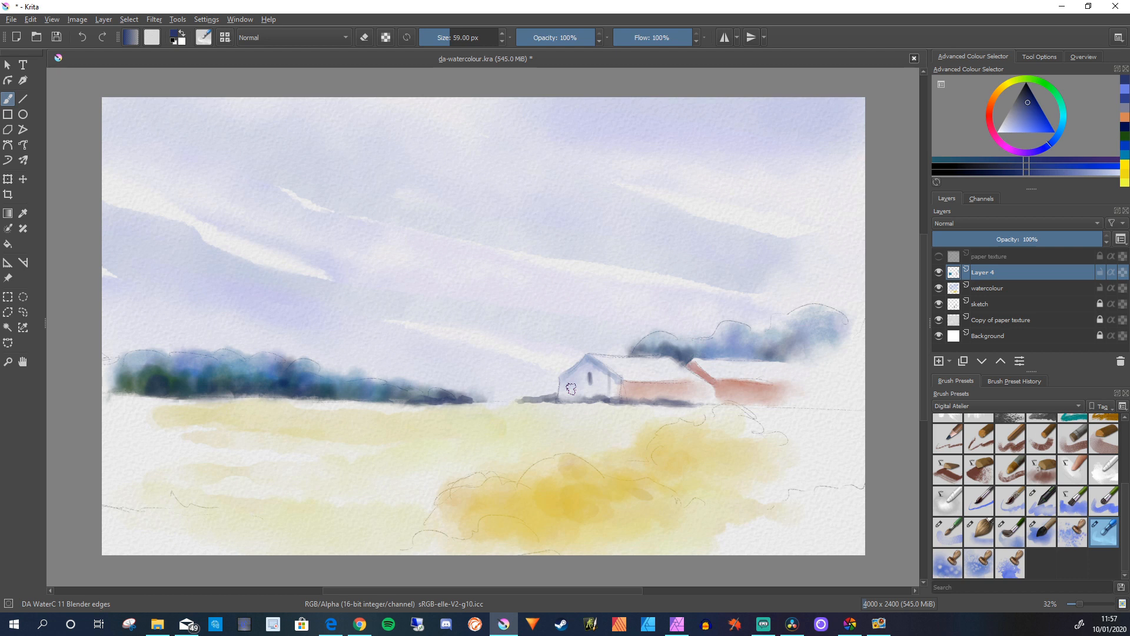
Add a new paint layer above Layer 4 and choose a muted dusty red with the DA WaterC 08 Pigment Diffusion brush
{"action": "left_click", "coordinate": [939, 272]}
{"action": "left_click", "coordinate": [939, 272]}
{"action": "key", "text": "Insert"}
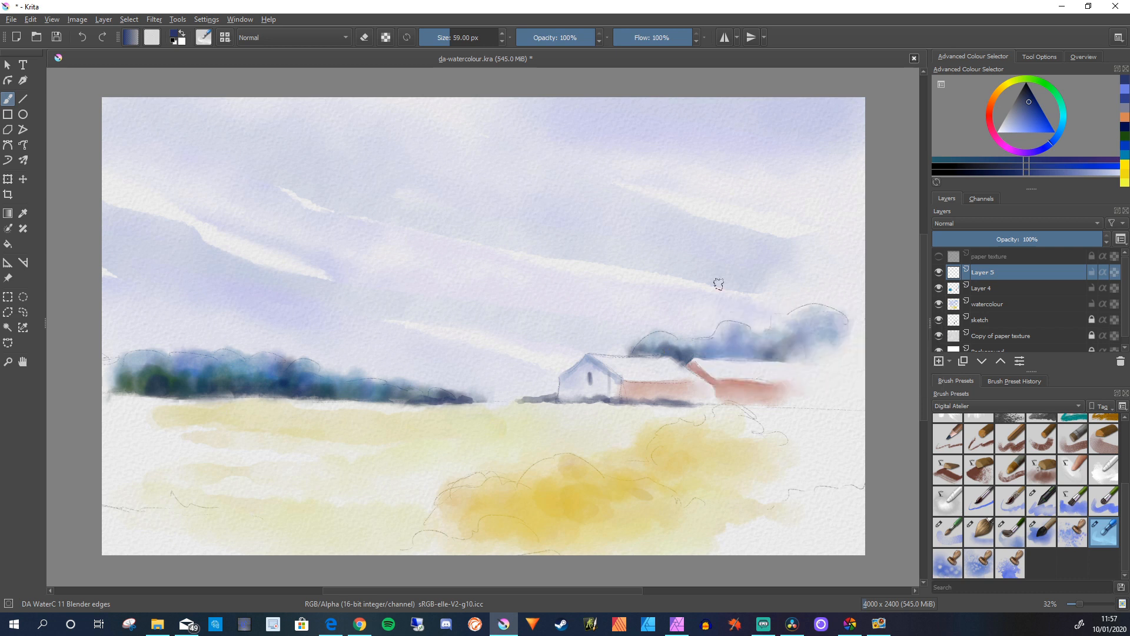
{"action": "left_click", "coordinate": [996, 90]}
{"action": "mouse_move", "coordinate": [1029, 102]}
{"action": "left_mouse_down"}
{"action": "mouse_move", "coordinate": [1038, 113]}
{"action": "mouse_move", "coordinate": [989, 119]}
{"action": "mouse_move", "coordinate": [1015, 111]}
{"action": "left_mouse_up"}
{"action": "left_click", "coordinate": [1010, 532]}
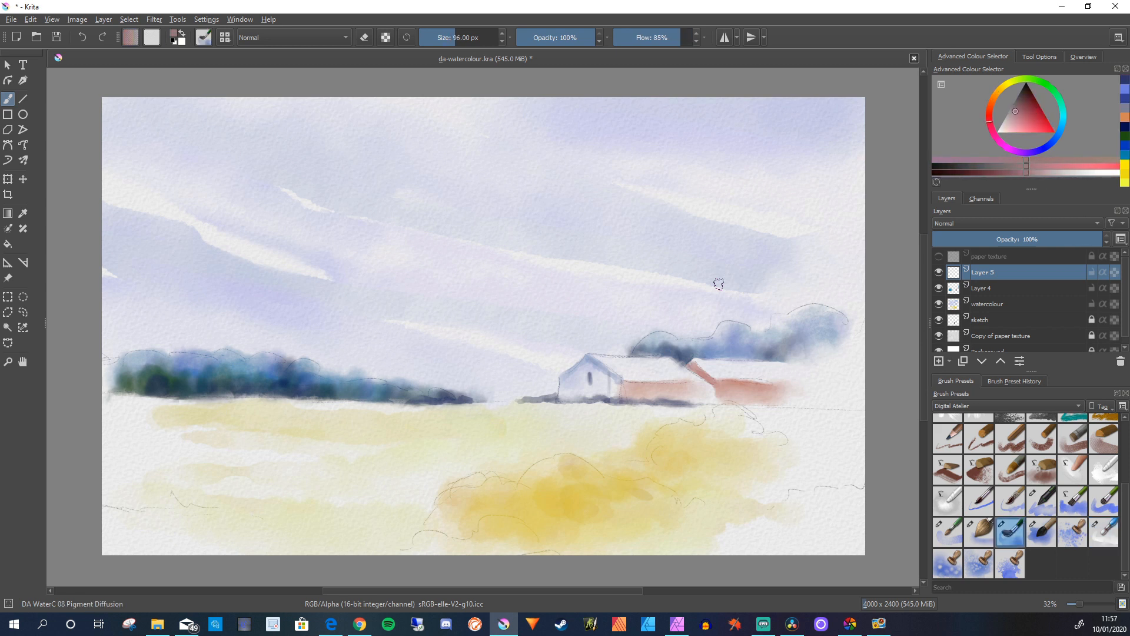
Glaze dusty red at 96 px over both tree groups and shade the farm buildings' orange walls beneath the eaves
{"action": "mouse_move", "coordinate": [743, 322]}
{"action": "left_mouse_down"}
{"action": "mouse_move", "coordinate": [772, 322]}
{"action": "mouse_move", "coordinate": [678, 341]}
{"action": "mouse_move", "coordinate": [786, 327]}
{"action": "mouse_move", "coordinate": [764, 337]}
{"action": "mouse_move", "coordinate": [773, 319]}
{"action": "mouse_move", "coordinate": [790, 328]}
{"action": "mouse_move", "coordinate": [797, 314]}
{"action": "mouse_move", "coordinate": [823, 312]}
{"action": "mouse_move", "coordinate": [790, 321]}
{"action": "mouse_move", "coordinate": [806, 323]}
{"action": "mouse_move", "coordinate": [789, 330]}
{"action": "mouse_move", "coordinate": [821, 352]}
{"action": "left_mouse_up"}
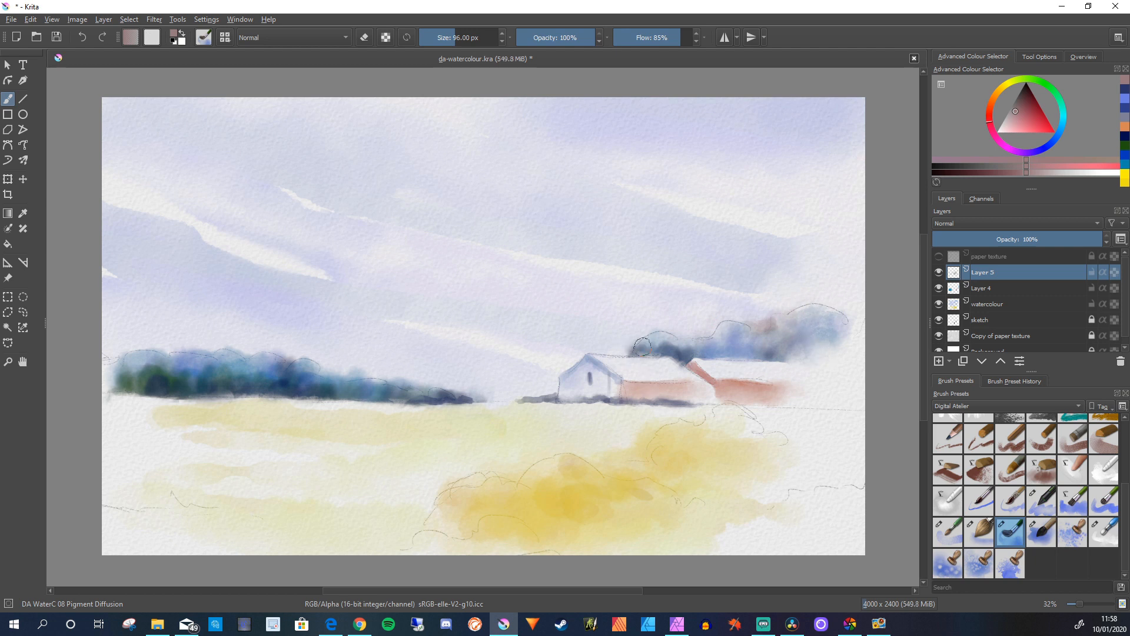
{"action": "mouse_move", "coordinate": [631, 346]}
{"action": "left_mouse_down"}
{"action": "mouse_move", "coordinate": [610, 353]}
{"action": "mouse_move", "coordinate": [651, 352]}
{"action": "left_mouse_up"}
{"action": "left_click_drag", "start_coordinate": [667, 339], "coordinate": [706, 338]}
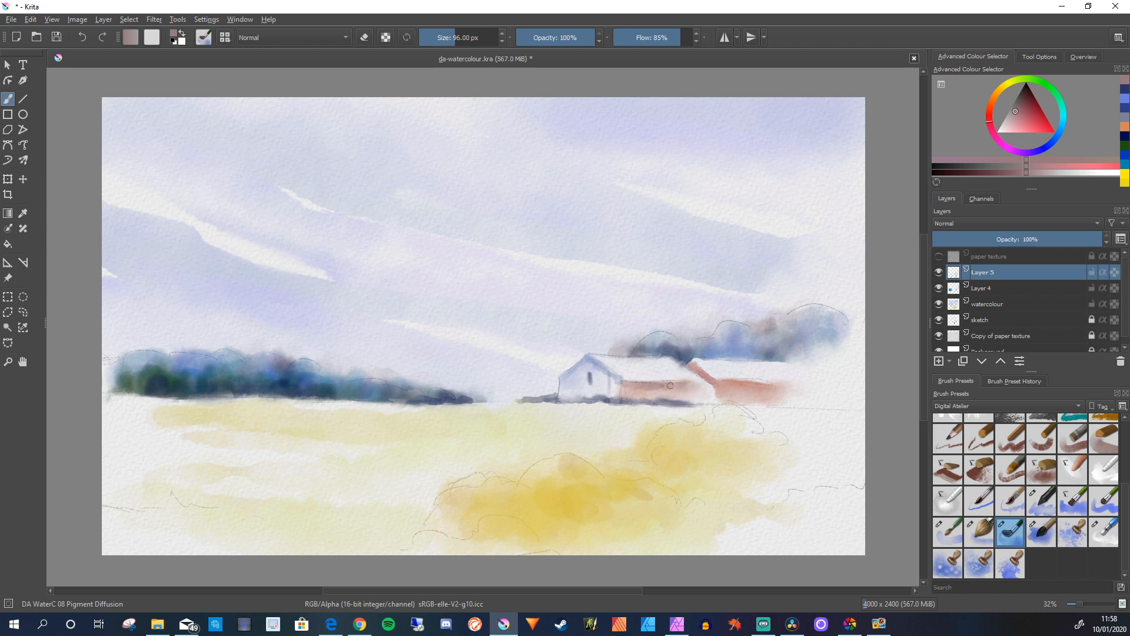
{"action": "left_click_drag", "start_coordinate": [764, 385], "coordinate": [721, 387]}
Switch to the DA WaterC 04 Flat brush, try a dusty red stroke on the farmhouse roof and undo it
{"action": "key", "text": "slash"}
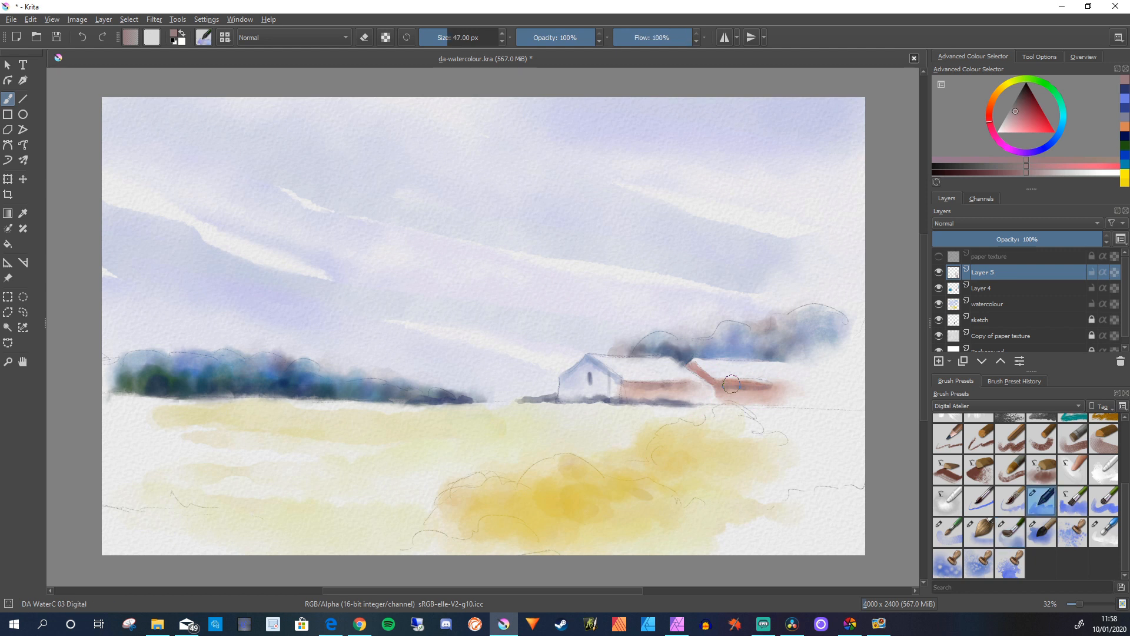
{"action": "key", "text": "slash"}
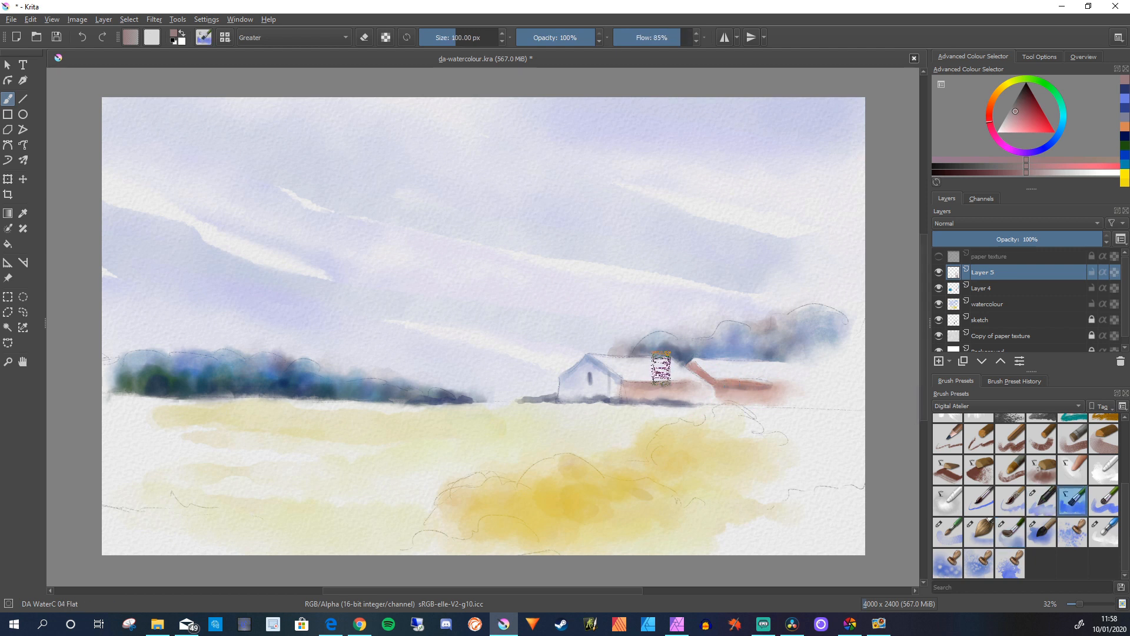
{"action": "left_click_drag", "start_coordinate": [664, 366], "coordinate": [630, 368]}
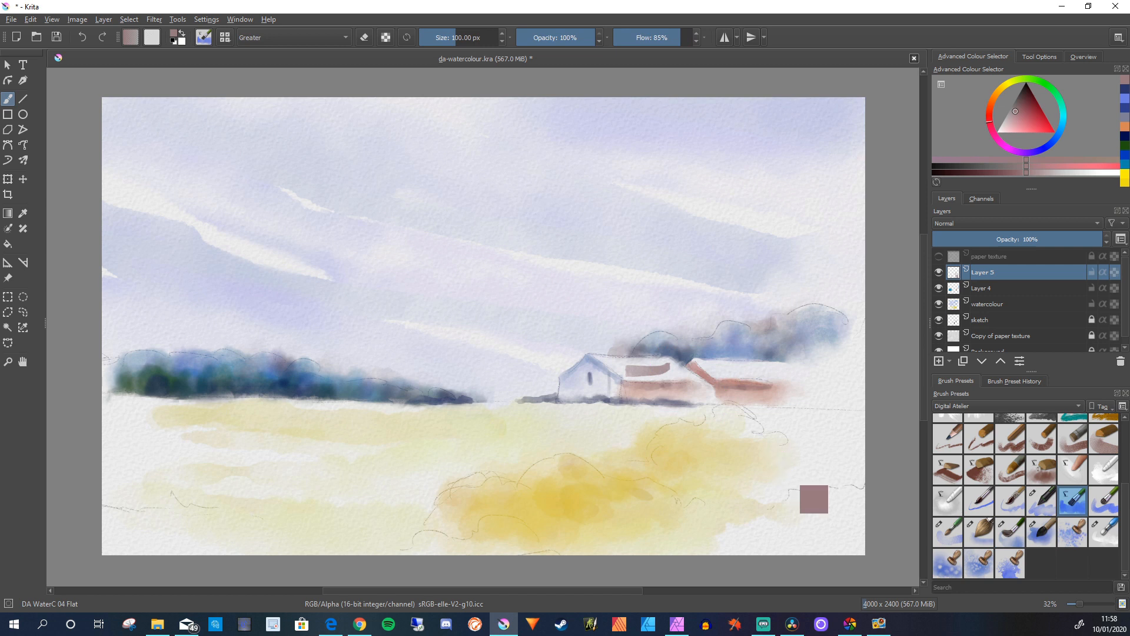
{"action": "key", "text": "ctrl+z"}
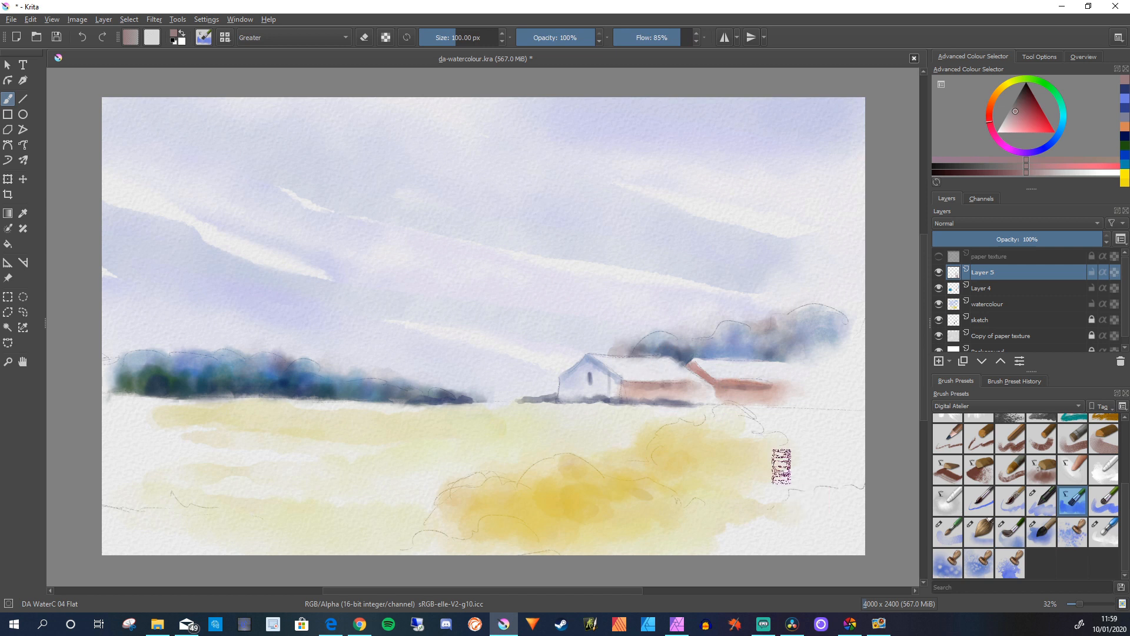
Try a pale sky-blue stroke across the farmhouse roof and undo it
{"action": "left_click", "coordinate": [1058, 133]}
{"action": "left_click_drag", "start_coordinate": [1015, 112], "coordinate": [1012, 131]}
{"action": "left_click_drag", "start_coordinate": [630, 369], "coordinate": [668, 369]}
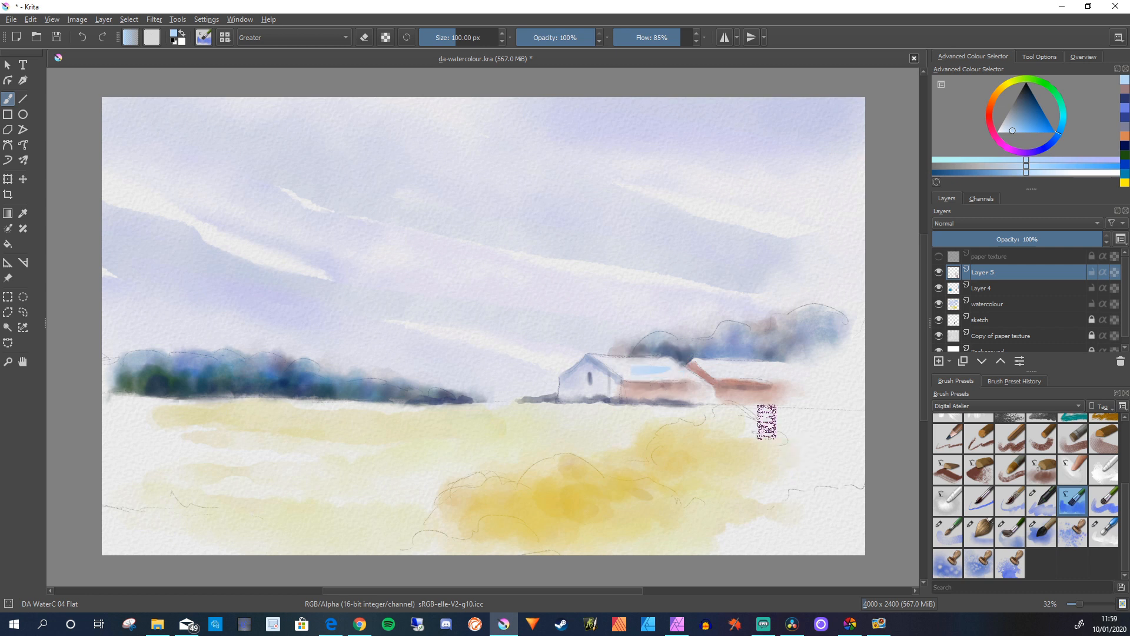
{"action": "key", "text": "ctrl+z"}
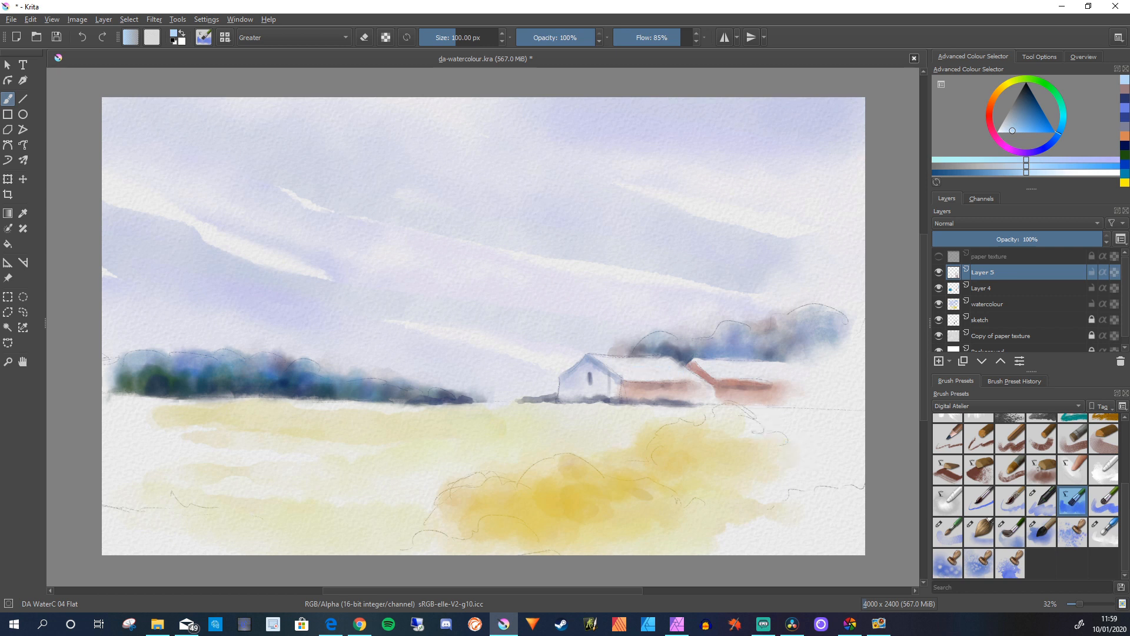
Shift the painting colour to a darker, muted grey-blue
{"action": "left_click_drag", "start_coordinate": [1057, 133], "coordinate": [1049, 144]}
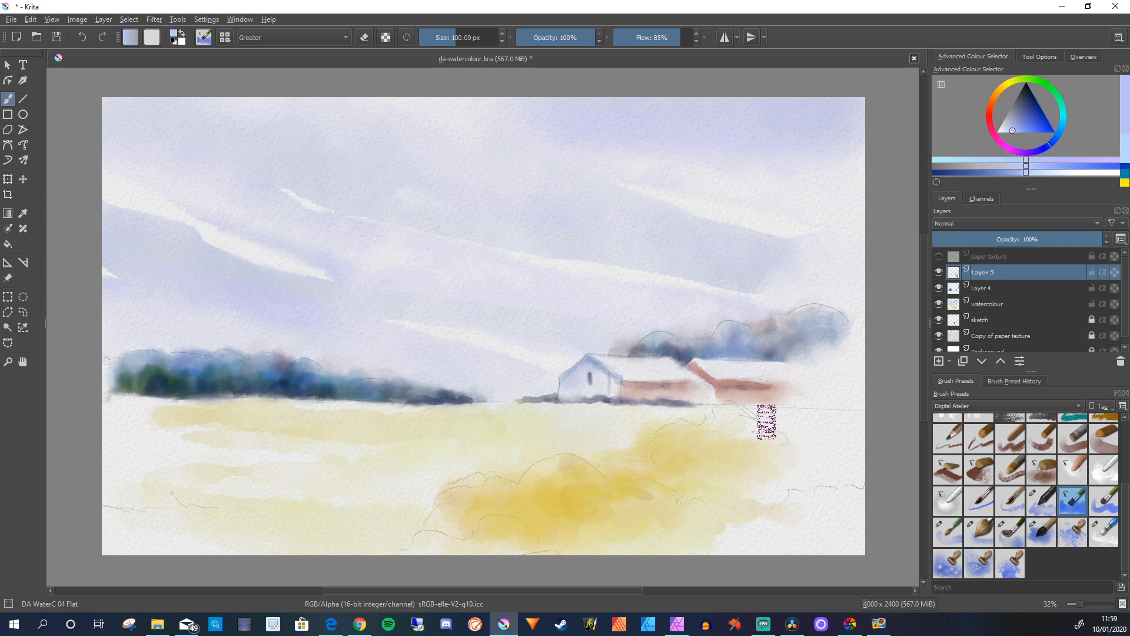
{"action": "left_click", "coordinate": [1013, 133]}
{"action": "left_click", "coordinate": [1052, 141]}
{"action": "left_click", "coordinate": [1013, 121]}
Try covering the farmhouse roof with grey-blue at full brush opacity and undo the strokes
{"action": "mouse_move", "coordinate": [680, 369]}
{"action": "left_mouse_down"}
{"action": "mouse_move", "coordinate": [639, 369]}
{"action": "mouse_move", "coordinate": [715, 386]}
{"action": "left_mouse_up"}
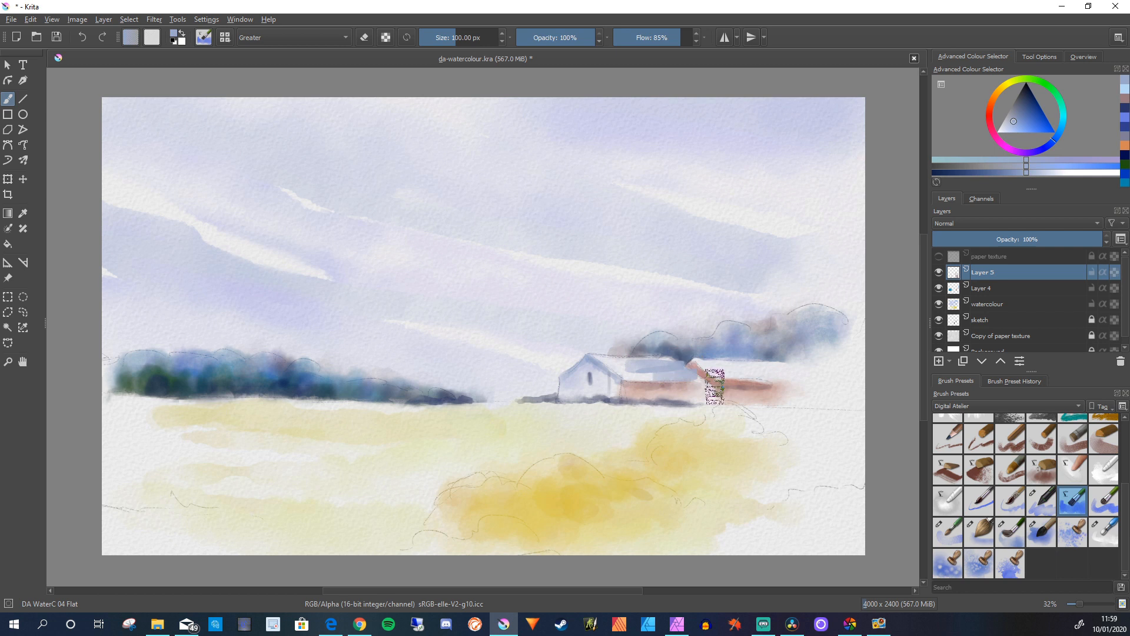
{"action": "key", "text": "ctrl+z"}
{"action": "key", "text": "ctrl+z"}
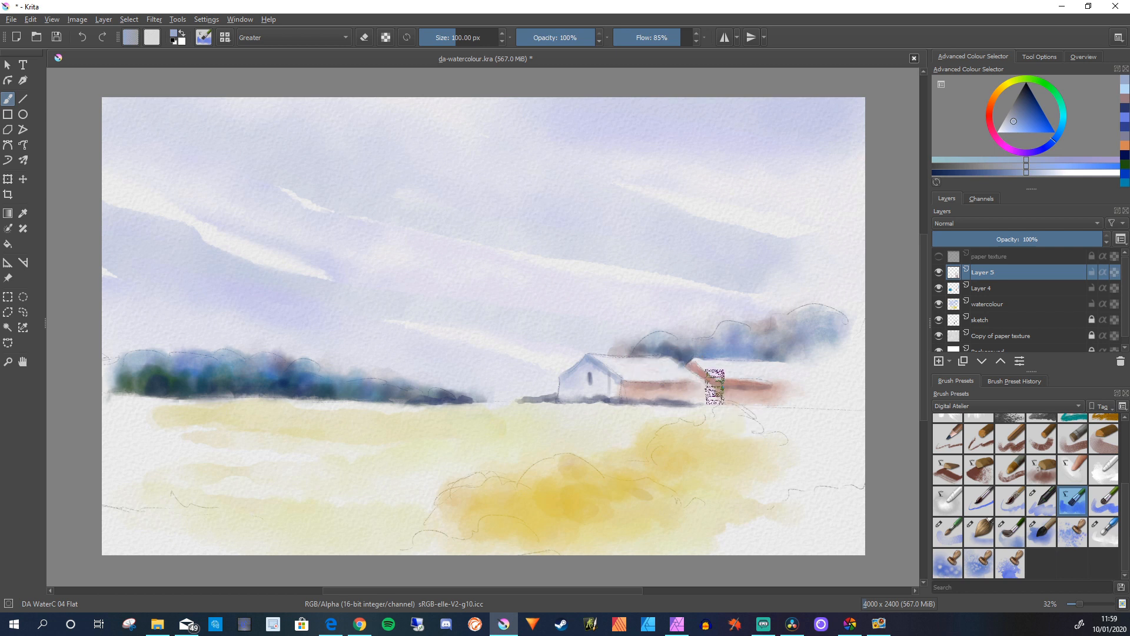
Lower the brush opacity to 47% and paint the shaded parts of the farmhouse and rear barn roofs in grey-blue
{"action": "left_click_drag", "start_coordinate": [549, 37], "coordinate": [554, 37]}
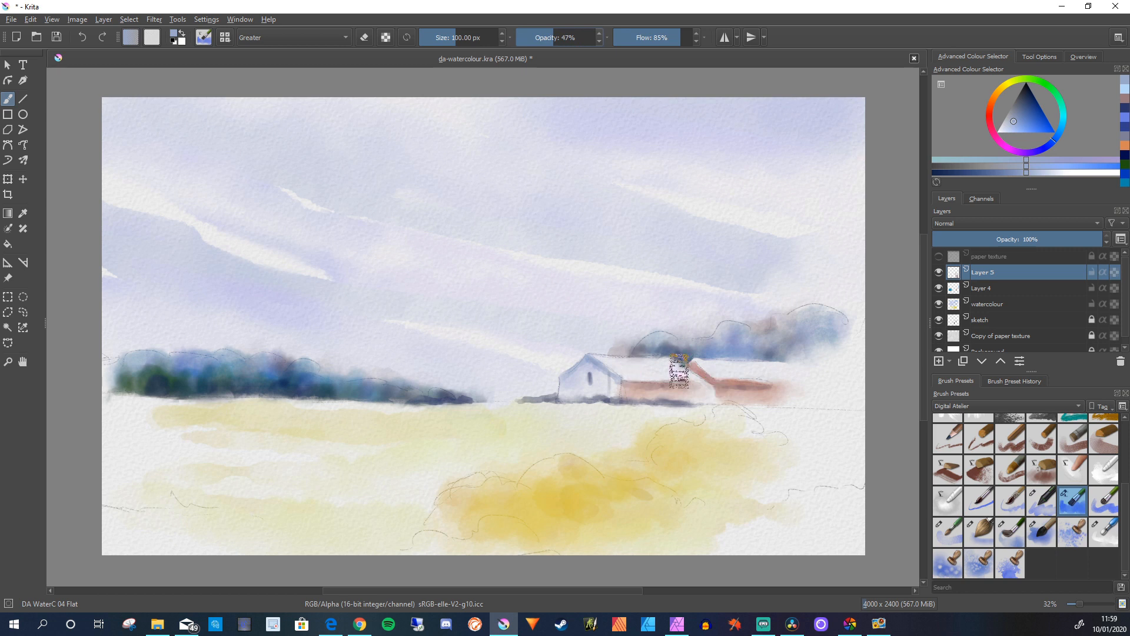
{"action": "mouse_move", "coordinate": [698, 371]}
{"action": "left_mouse_down"}
{"action": "mouse_move", "coordinate": [649, 373]}
{"action": "mouse_move", "coordinate": [744, 396]}
{"action": "mouse_move", "coordinate": [668, 368]}
{"action": "left_mouse_up"}
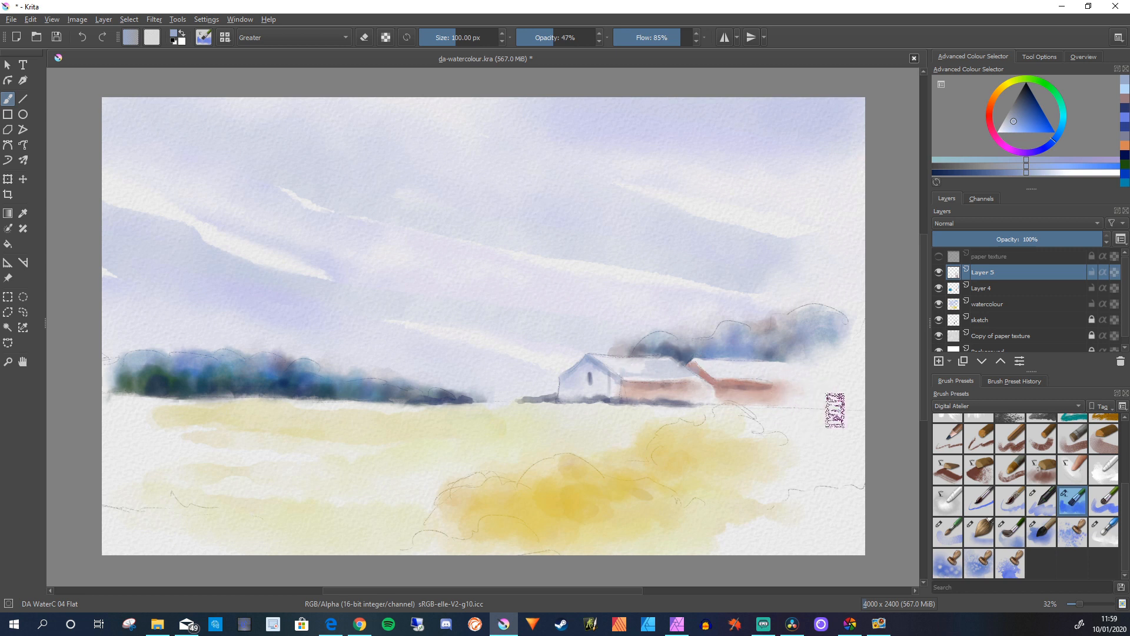
{"action": "left_click_drag", "start_coordinate": [775, 372], "coordinate": [735, 371]}
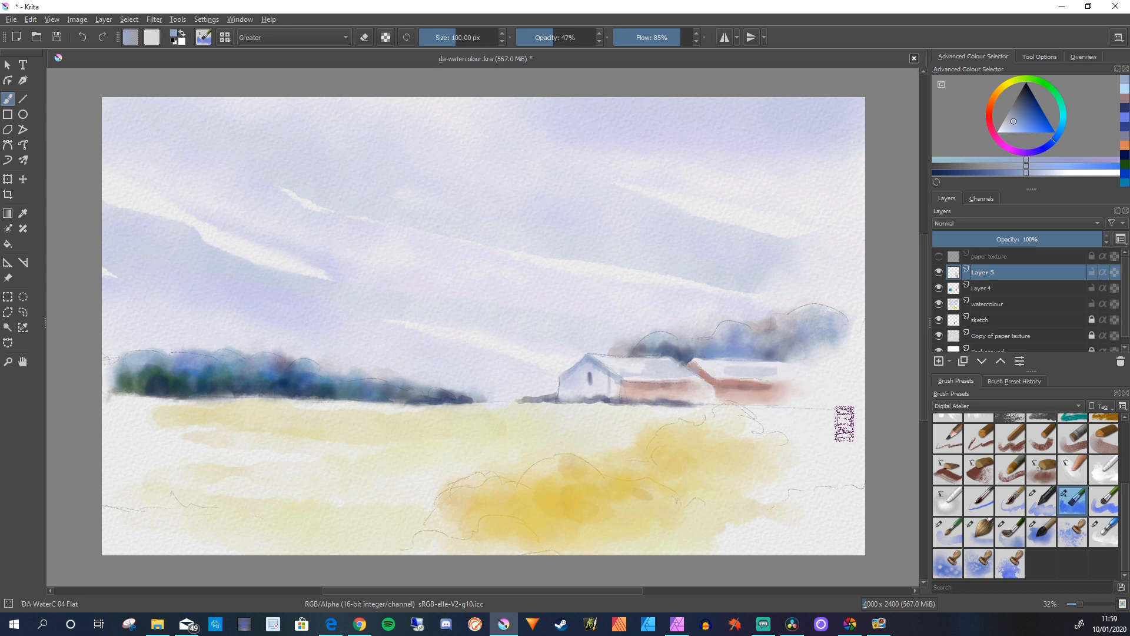
Show the paper texture layer over the painting and set its opacity to 29%
{"action": "left_click", "coordinate": [939, 256]}
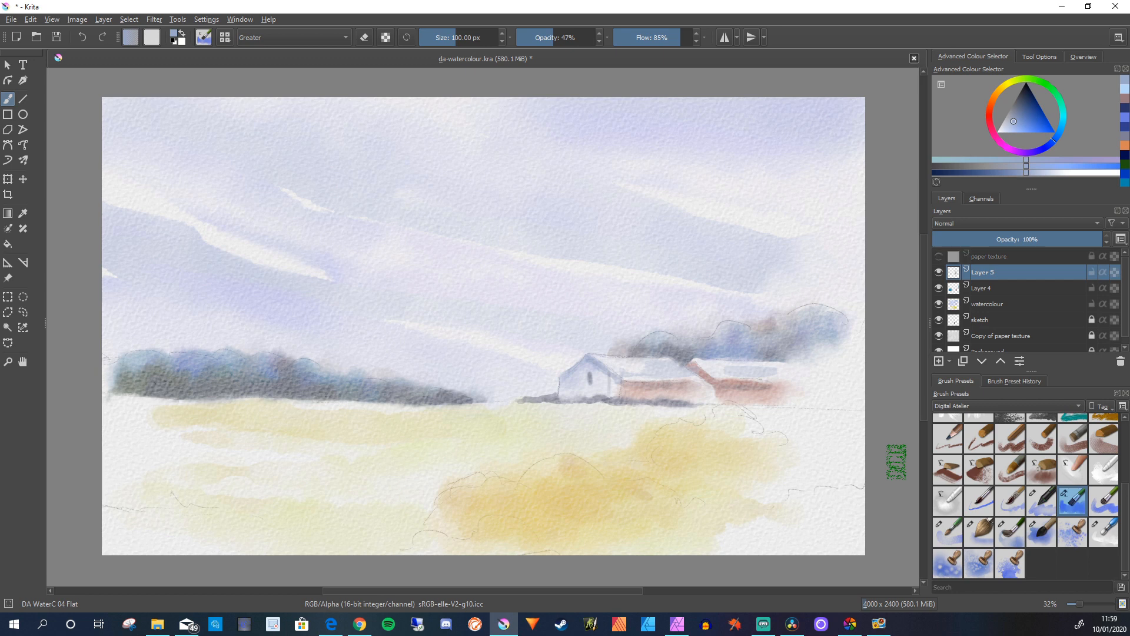
{"action": "left_click", "coordinate": [939, 256]}
{"action": "left_click", "coordinate": [939, 256]}
{"action": "left_click", "coordinate": [1012, 256]}
{"action": "left_click_drag", "start_coordinate": [1024, 239], "coordinate": [980, 239]}
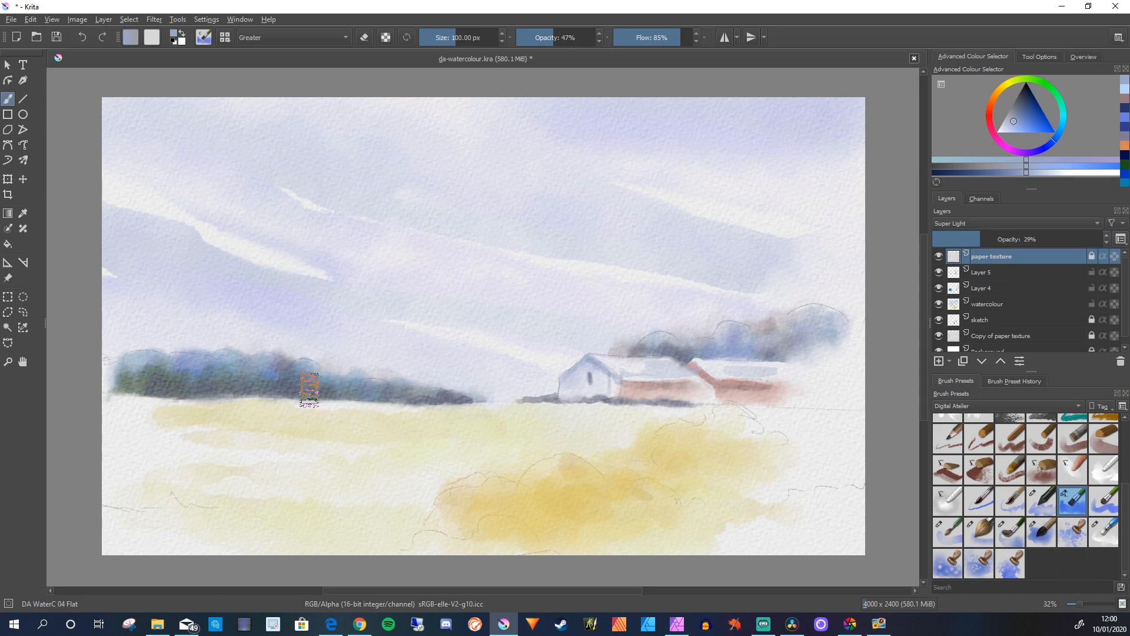
{"action": "left_click", "coordinate": [373, 411]}
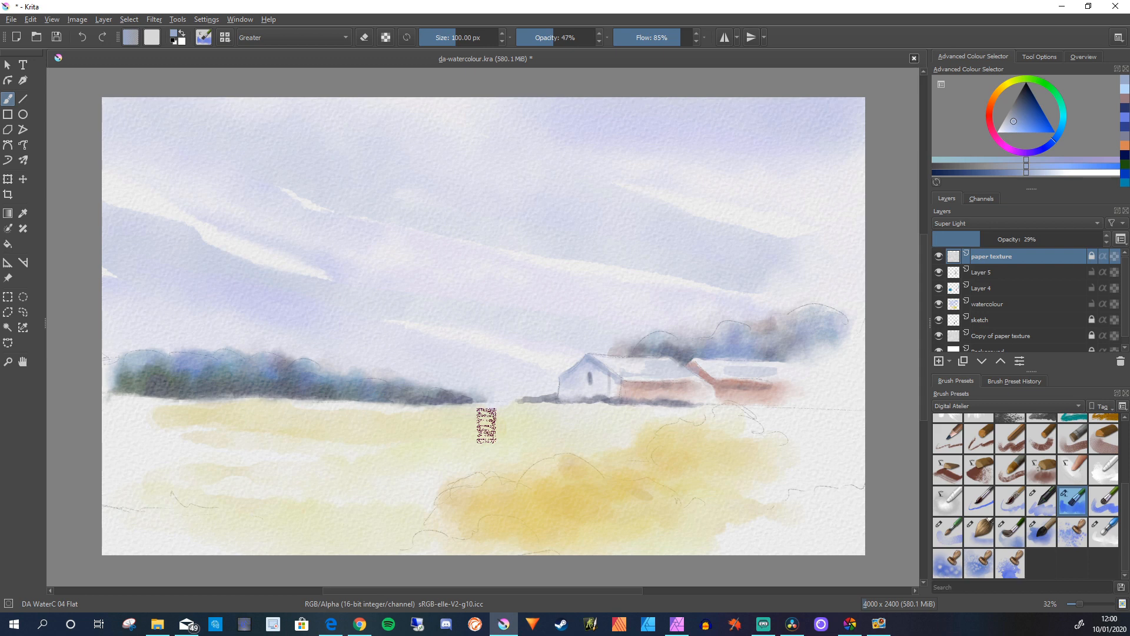
On Layer 5, dab dark and slightly brighter green foliage onto the yellow foreground bush with the DA WaterC 08 Pigment Diffusion brush
{"action": "key", "text": "Page_Down"}
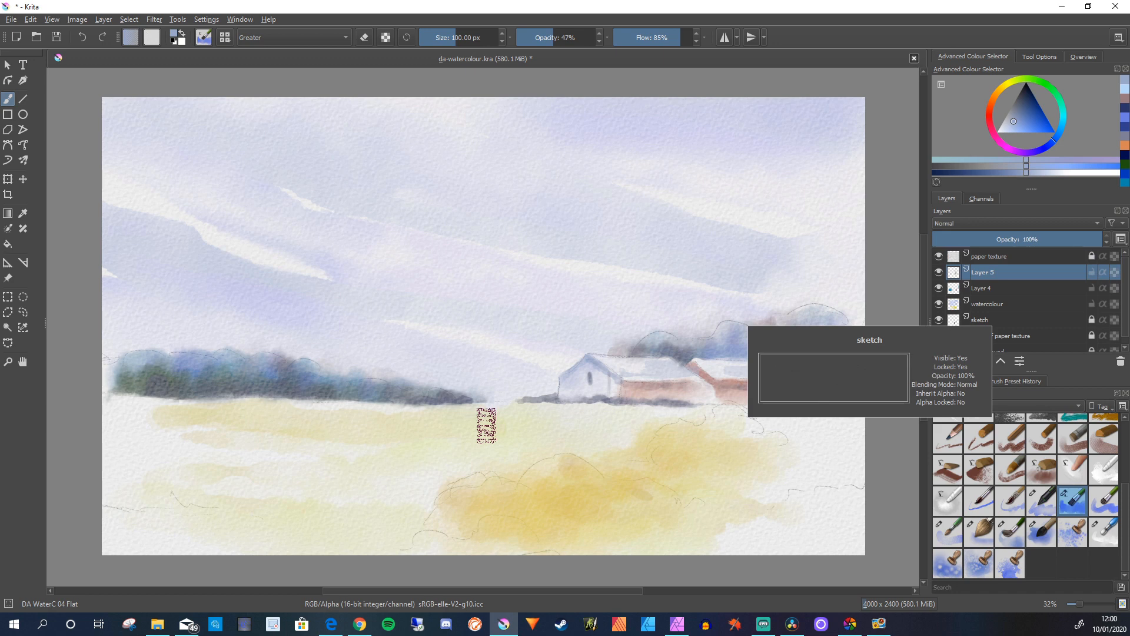
{"action": "left_click", "coordinate": [1040, 81]}
{"action": "left_click_drag", "start_coordinate": [1019, 111], "coordinate": [1032, 99]}
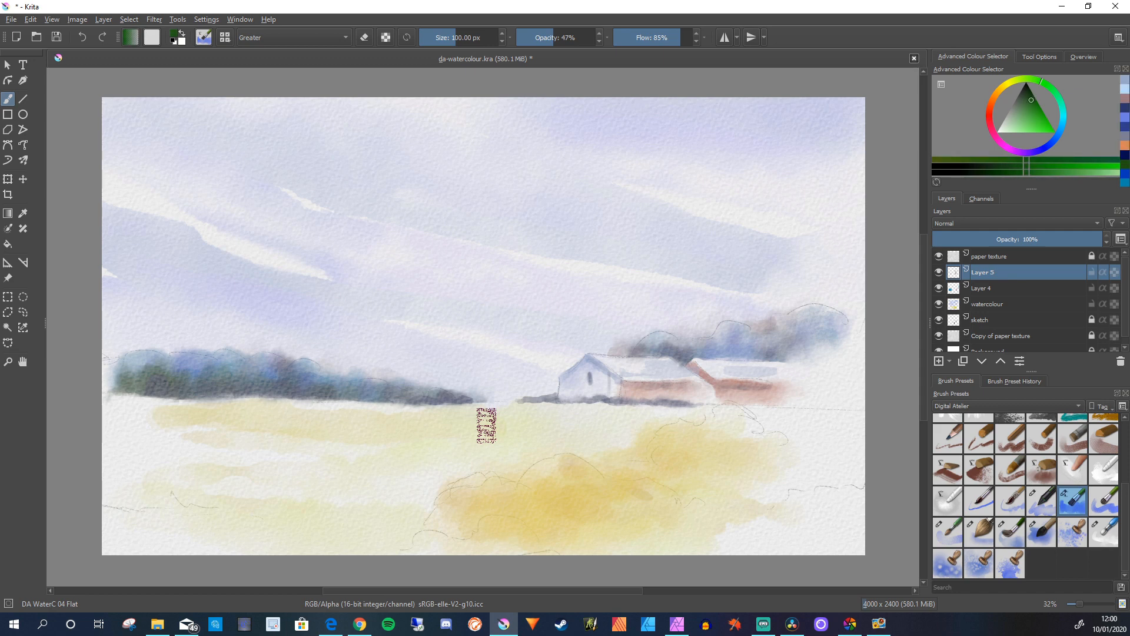
{"action": "left_click", "coordinate": [1010, 532]}
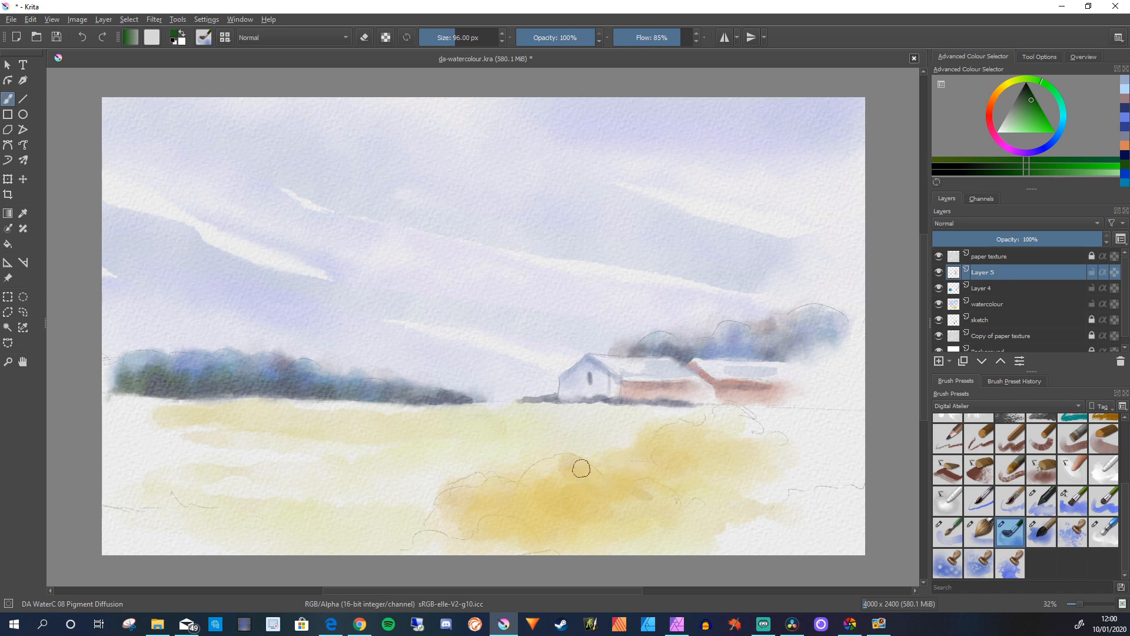
{"action": "mouse_move", "coordinate": [593, 470]}
{"action": "left_mouse_down"}
{"action": "mouse_move", "coordinate": [560, 471]}
{"action": "mouse_move", "coordinate": [564, 482]}
{"action": "mouse_move", "coordinate": [540, 479]}
{"action": "left_mouse_up"}
{"action": "left_click_drag", "start_coordinate": [1031, 103], "coordinate": [1036, 103]}
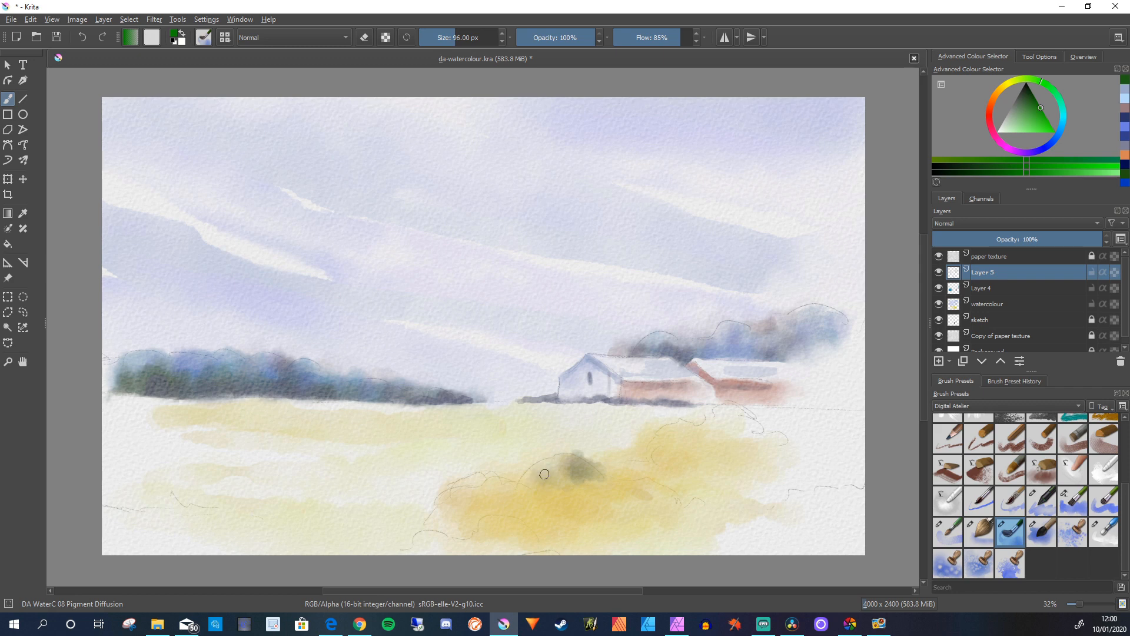
{"action": "mouse_move", "coordinate": [545, 478]}
{"action": "left_mouse_down"}
{"action": "mouse_move", "coordinate": [524, 486]}
{"action": "mouse_move", "coordinate": [553, 501]}
{"action": "mouse_move", "coordinate": [527, 481]}
{"action": "left_mouse_up"}
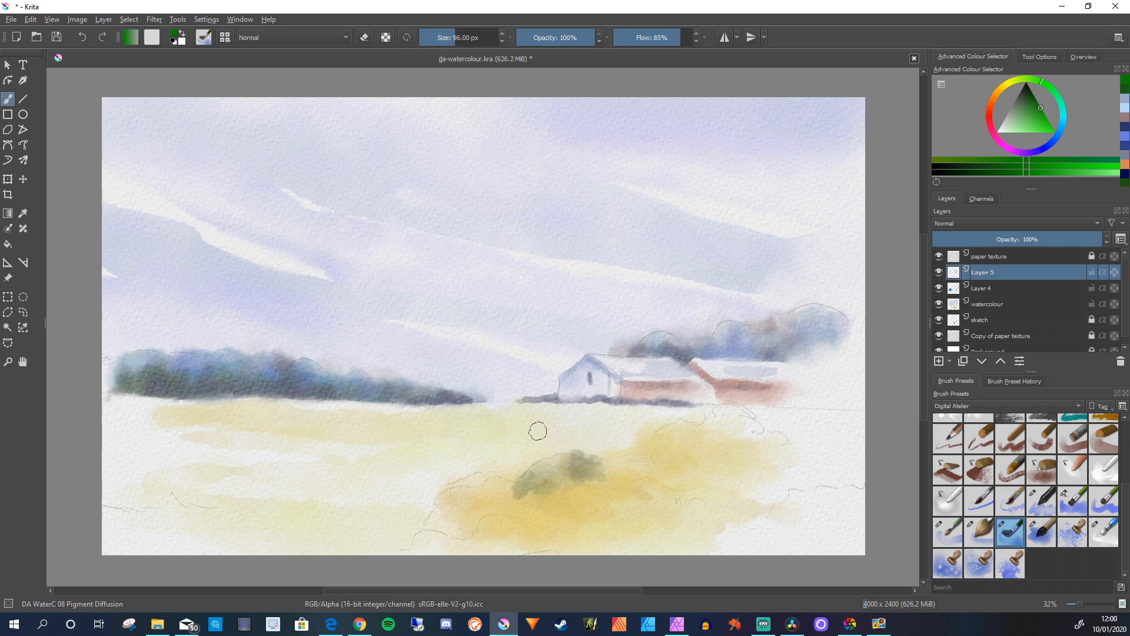
Extend the green foliage around the bush's upper outline, and add a thin stem and small leaf dabs at its lower edge
{"action": "mouse_move", "coordinate": [553, 434]}
{"action": "left_mouse_down"}
{"action": "mouse_move", "coordinate": [527, 440]}
{"action": "mouse_move", "coordinate": [603, 439]}
{"action": "mouse_move", "coordinate": [513, 455]}
{"action": "mouse_move", "coordinate": [557, 426]}
{"action": "mouse_move", "coordinate": [573, 432]}
{"action": "mouse_move", "coordinate": [537, 431]}
{"action": "mouse_move", "coordinate": [529, 436]}
{"action": "mouse_move", "coordinate": [553, 439]}
{"action": "mouse_move", "coordinate": [515, 456]}
{"action": "mouse_move", "coordinate": [558, 458]}
{"action": "mouse_move", "coordinate": [508, 449]}
{"action": "mouse_move", "coordinate": [494, 472]}
{"action": "left_mouse_up"}
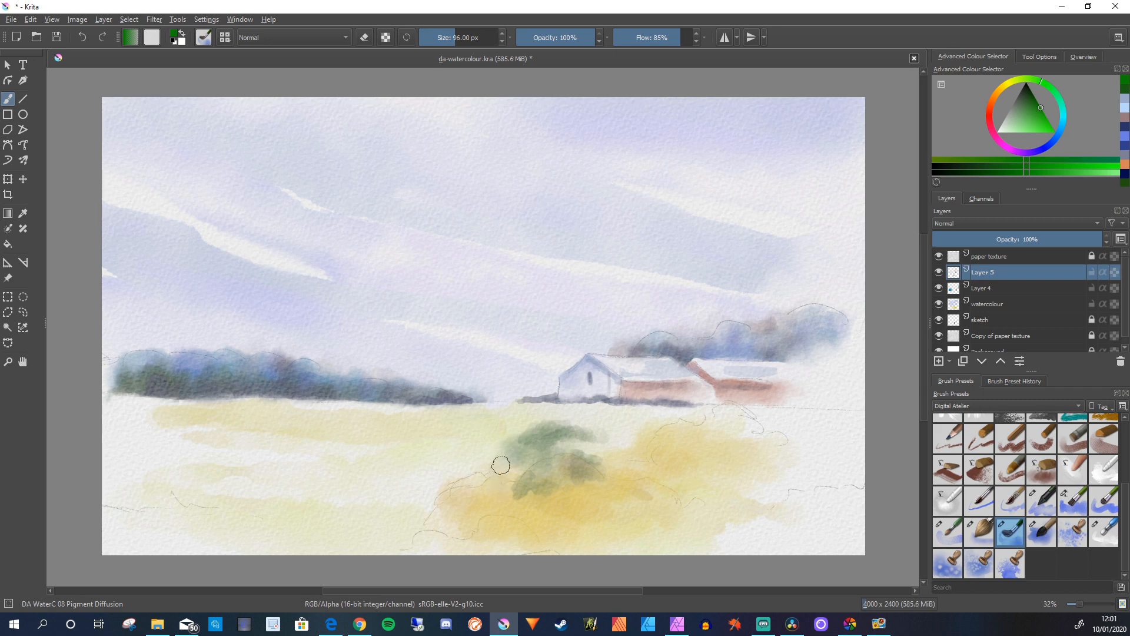
{"action": "mouse_move", "coordinate": [616, 442]}
{"action": "left_mouse_down"}
{"action": "mouse_move", "coordinate": [658, 444]}
{"action": "mouse_move", "coordinate": [621, 450]}
{"action": "mouse_move", "coordinate": [654, 451]}
{"action": "mouse_move", "coordinate": [621, 437]}
{"action": "mouse_move", "coordinate": [594, 454]}
{"action": "mouse_move", "coordinate": [641, 434]}
{"action": "mouse_move", "coordinate": [672, 448]}
{"action": "mouse_move", "coordinate": [665, 431]}
{"action": "mouse_move", "coordinate": [691, 424]}
{"action": "left_mouse_up"}
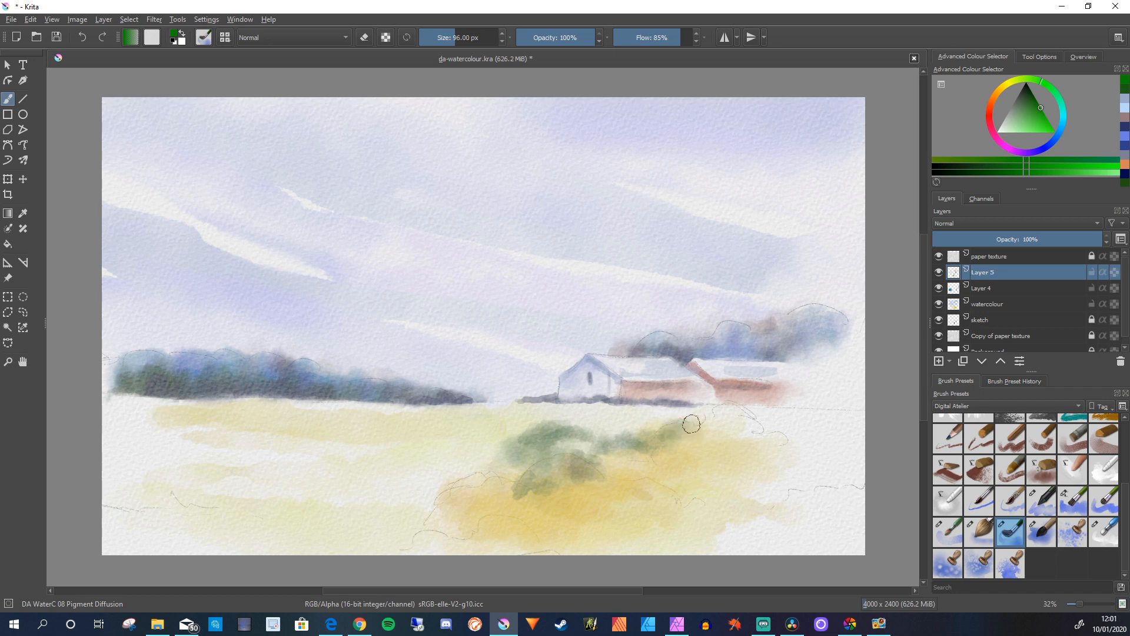
{"action": "mouse_move", "coordinate": [612, 460]}
{"action": "left_mouse_down"}
{"action": "mouse_move", "coordinate": [630, 460]}
{"action": "mouse_move", "coordinate": [581, 442]}
{"action": "mouse_move", "coordinate": [590, 455]}
{"action": "mouse_move", "coordinate": [605, 443]}
{"action": "mouse_move", "coordinate": [587, 431]}
{"action": "mouse_move", "coordinate": [628, 453]}
{"action": "left_mouse_up"}
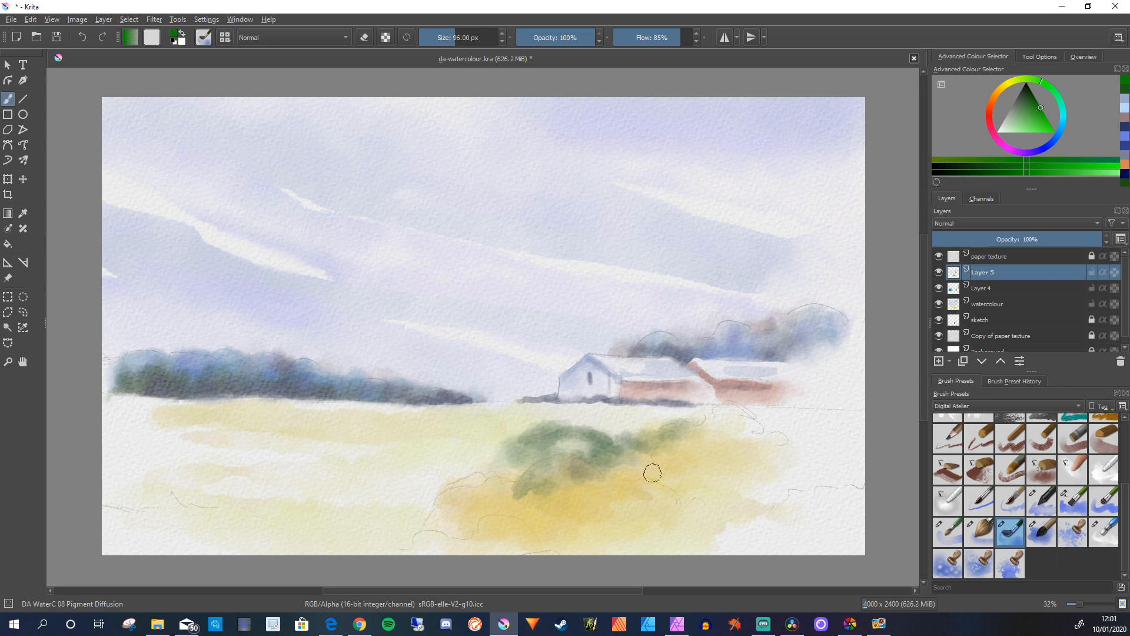
{"action": "left_click_drag", "start_coordinate": [600, 476], "coordinate": [594, 511]}
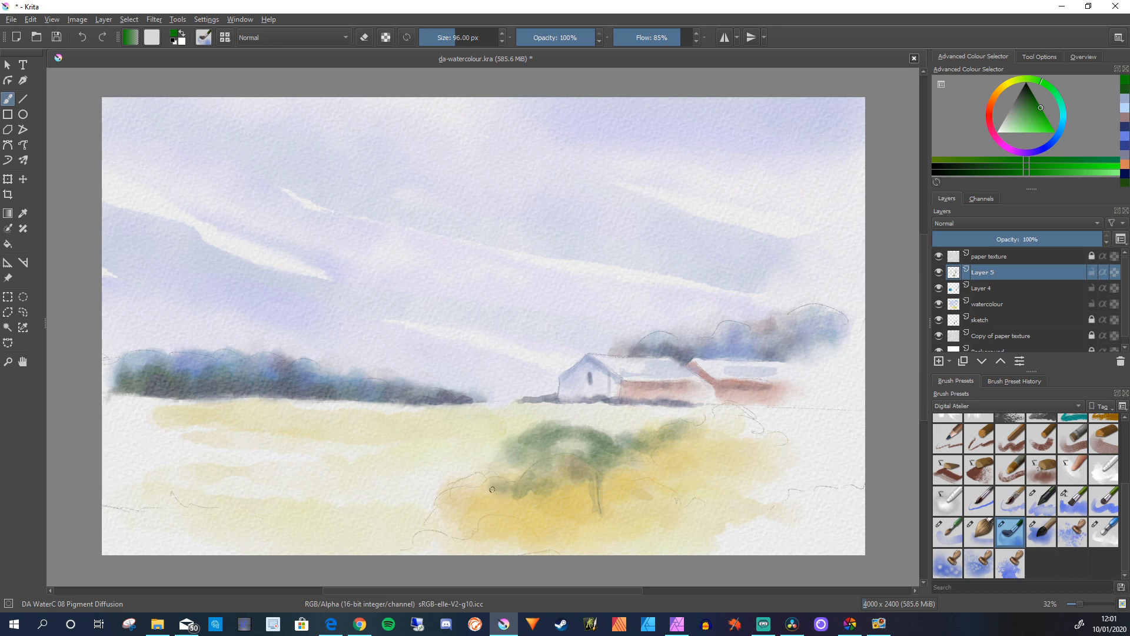
{"action": "mouse_move", "coordinate": [509, 489]}
{"action": "left_mouse_down"}
{"action": "mouse_move", "coordinate": [481, 491]}
{"action": "mouse_move", "coordinate": [462, 512]}
{"action": "mouse_move", "coordinate": [495, 495]}
{"action": "mouse_move", "coordinate": [478, 511]}
{"action": "mouse_move", "coordinate": [480, 499]}
{"action": "left_mouse_up"}
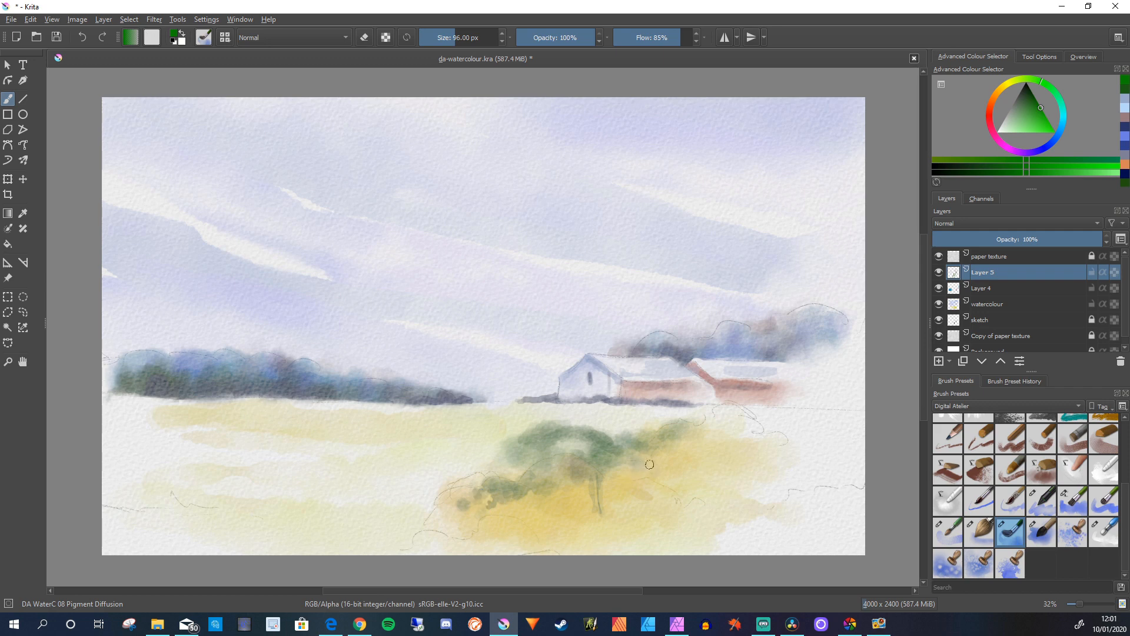
Extend the green foliage along the crest of the bush to its right end and fill in its underside
{"action": "mouse_move", "coordinate": [673, 459]}
{"action": "left_mouse_down"}
{"action": "mouse_move", "coordinate": [700, 450]}
{"action": "mouse_move", "coordinate": [670, 487]}
{"action": "mouse_move", "coordinate": [637, 465]}
{"action": "mouse_move", "coordinate": [711, 458]}
{"action": "left_mouse_up"}
{"action": "mouse_move", "coordinate": [706, 416]}
{"action": "left_mouse_down"}
{"action": "mouse_move", "coordinate": [749, 421]}
{"action": "mouse_move", "coordinate": [731, 409]}
{"action": "mouse_move", "coordinate": [702, 427]}
{"action": "mouse_move", "coordinate": [748, 422]}
{"action": "mouse_move", "coordinate": [784, 439]}
{"action": "mouse_move", "coordinate": [731, 430]}
{"action": "mouse_move", "coordinate": [733, 442]}
{"action": "mouse_move", "coordinate": [749, 440]}
{"action": "mouse_move", "coordinate": [724, 427]}
{"action": "mouse_move", "coordinate": [737, 457]}
{"action": "mouse_move", "coordinate": [743, 415]}
{"action": "mouse_move", "coordinate": [769, 424]}
{"action": "mouse_move", "coordinate": [724, 414]}
{"action": "mouse_move", "coordinate": [730, 425]}
{"action": "mouse_move", "coordinate": [725, 413]}
{"action": "mouse_move", "coordinate": [673, 425]}
{"action": "left_mouse_up"}
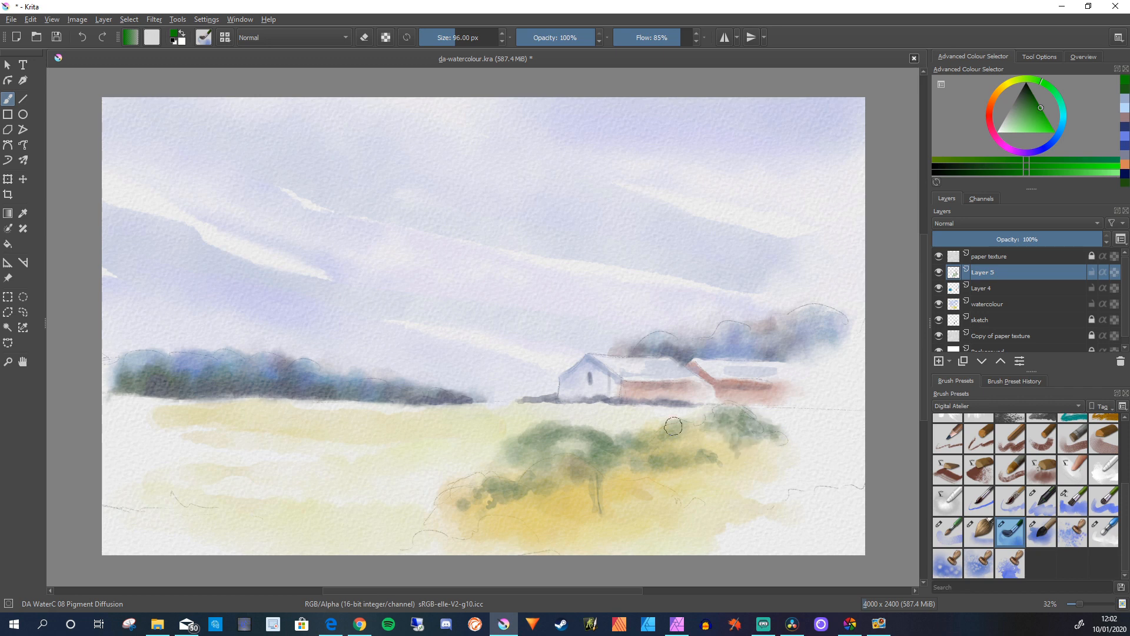
{"action": "mouse_move", "coordinate": [673, 425]}
{"action": "left_mouse_down"}
{"action": "mouse_move", "coordinate": [692, 425]}
{"action": "mouse_move", "coordinate": [664, 440]}
{"action": "left_mouse_up"}
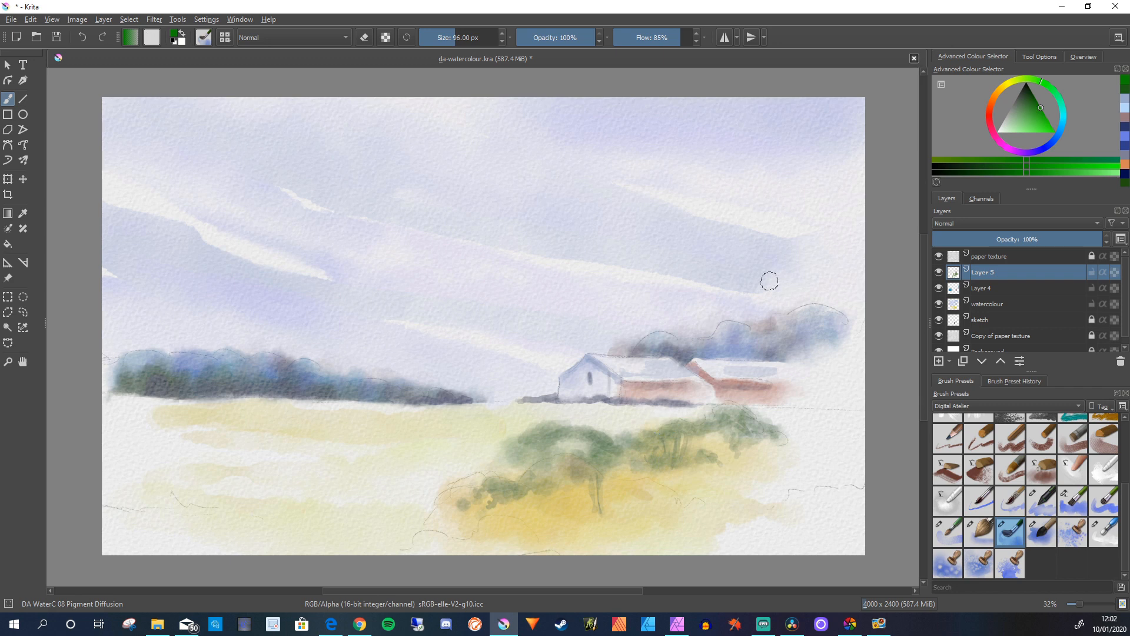
{"action": "right_click", "coordinate": [711, 383]}
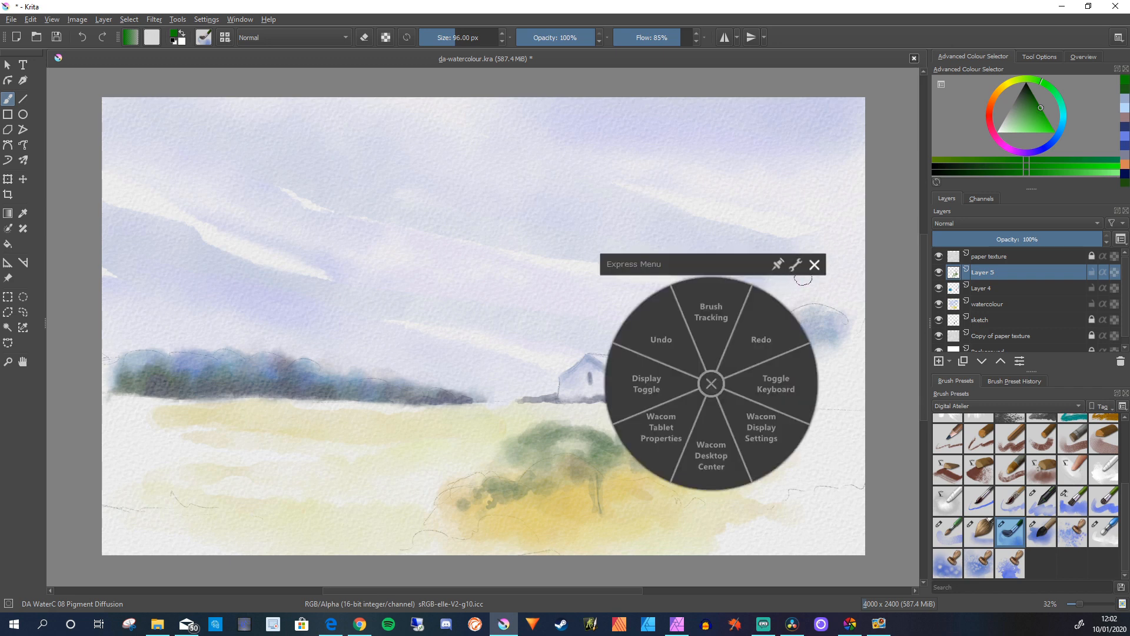
{"action": "left_click", "coordinate": [814, 264]}
Paint thin stems under the bush's right-hand foliage, and a darker trunk under the central foliage in dark green sampled from the bush
{"action": "left_click_drag", "start_coordinate": [715, 428], "coordinate": [728, 484]}
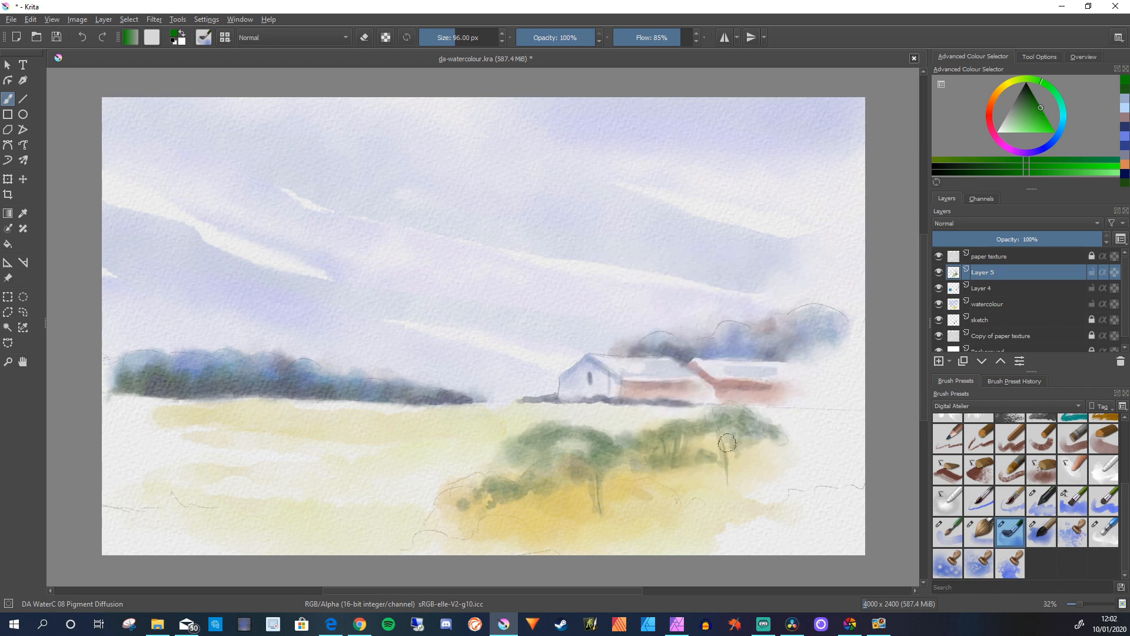
{"action": "left_click_drag", "start_coordinate": [737, 440], "coordinate": [734, 474]}
{"action": "left_click", "coordinate": [724, 420], "text": "ctrl"}
{"action": "left_click", "coordinate": [724, 420], "text": "ctrl"}
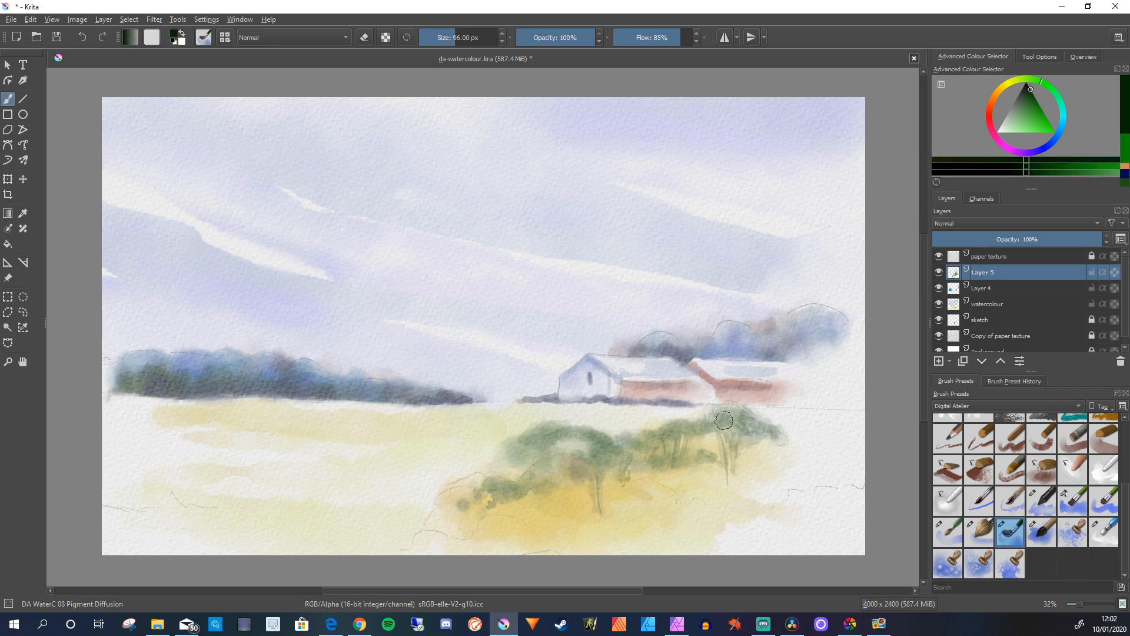
{"action": "mouse_move", "coordinate": [602, 459]}
{"action": "left_mouse_down"}
{"action": "mouse_move", "coordinate": [605, 474]}
{"action": "mouse_move", "coordinate": [611, 464]}
{"action": "mouse_move", "coordinate": [604, 484]}
{"action": "mouse_move", "coordinate": [594, 476]}
{"action": "mouse_move", "coordinate": [599, 484]}
{"action": "left_mouse_up"}
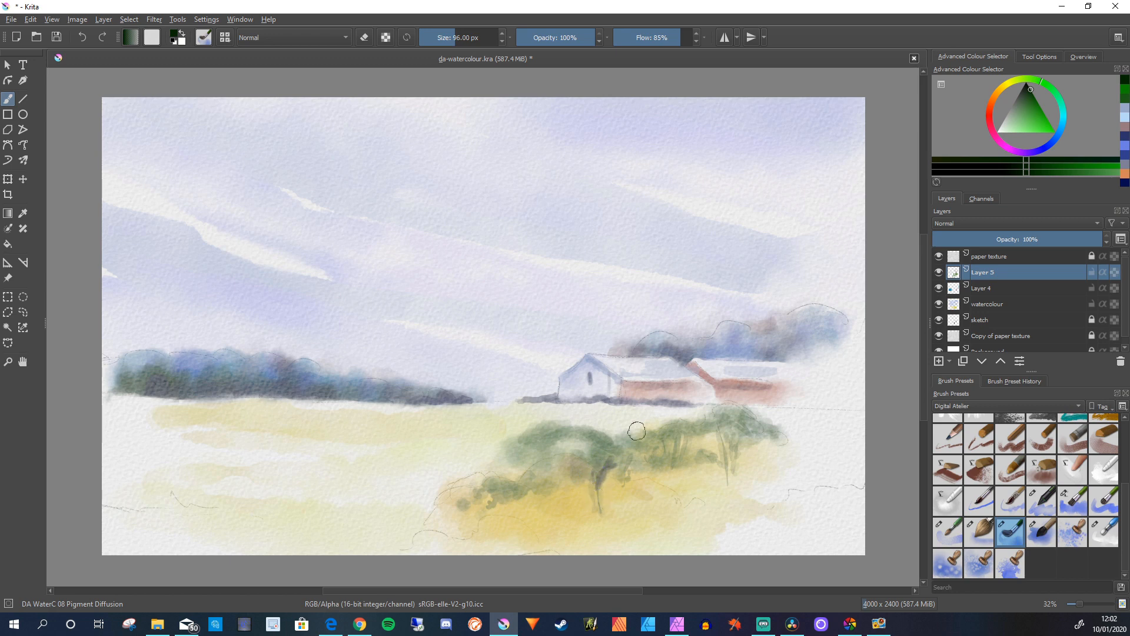
Add a new paint layer above Layer 5 and set its blending mode to Screen
{"action": "left_click", "coordinate": [938, 361]}
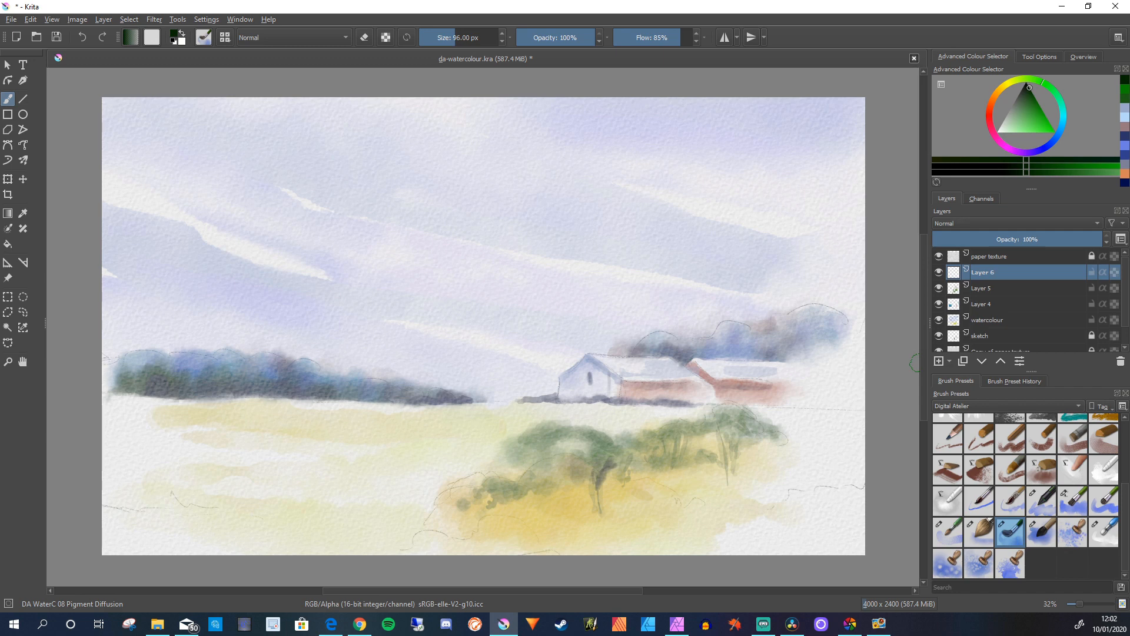
{"action": "left_click", "coordinate": [1015, 223]}
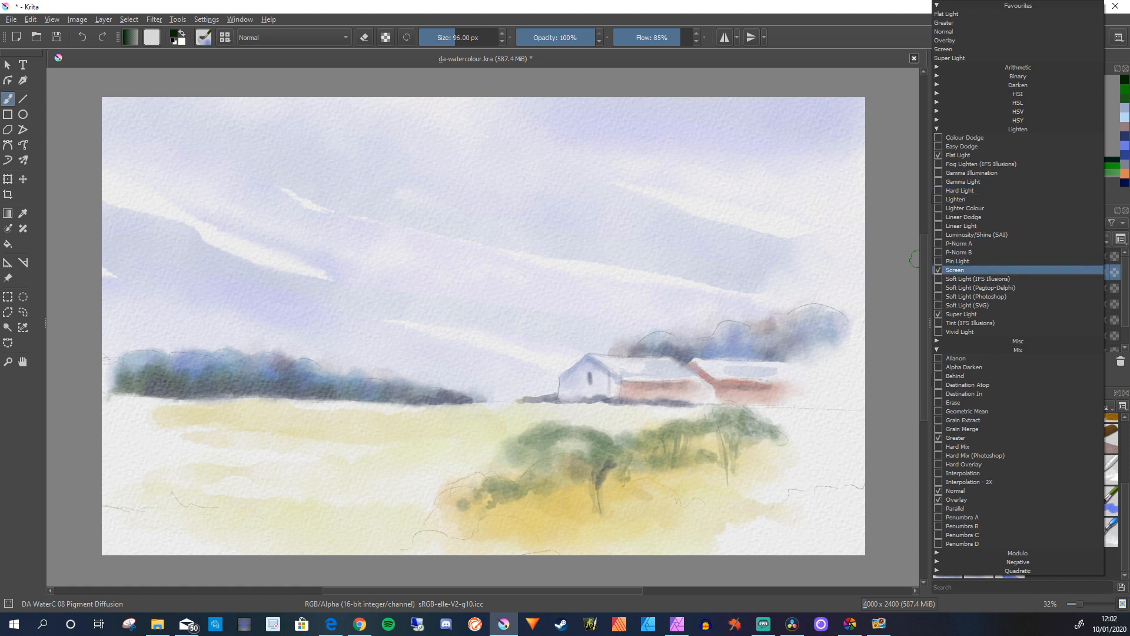
{"action": "left_click", "coordinate": [965, 269]}
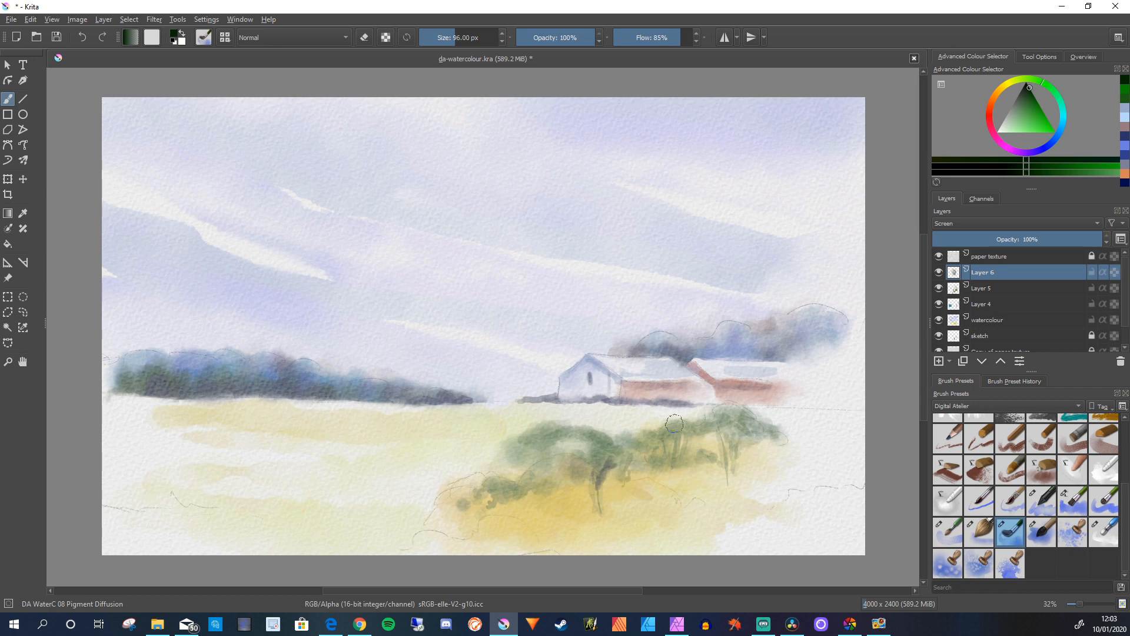
Mark Darken as a favourite blending mode and apply it to Layer 6
{"action": "left_click", "coordinate": [1015, 223]}
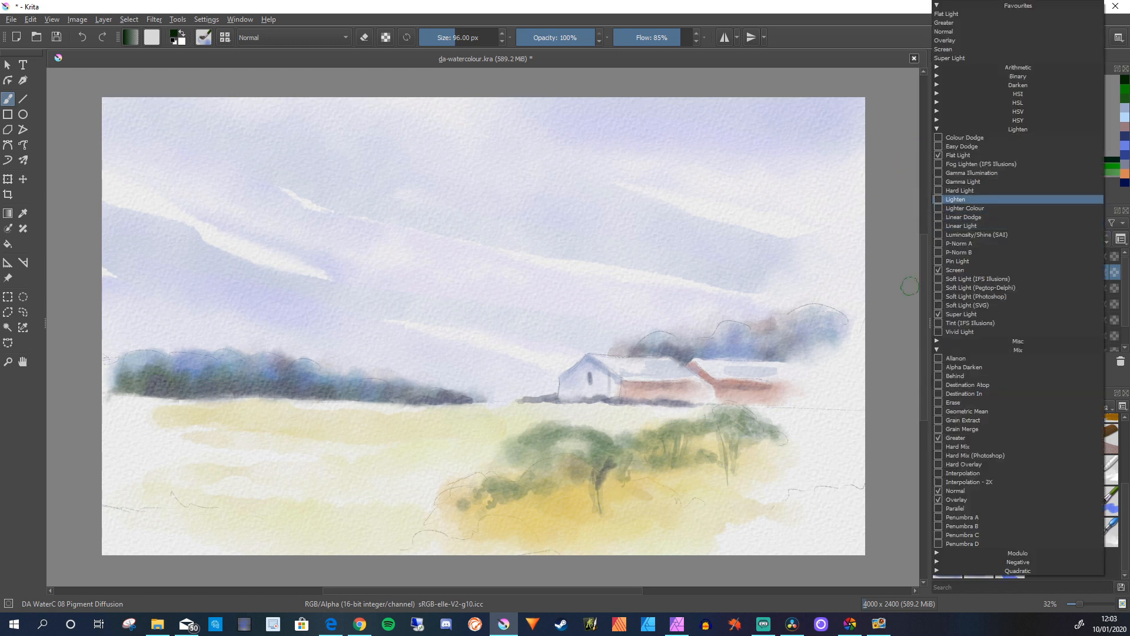
{"action": "left_click", "coordinate": [937, 129]}
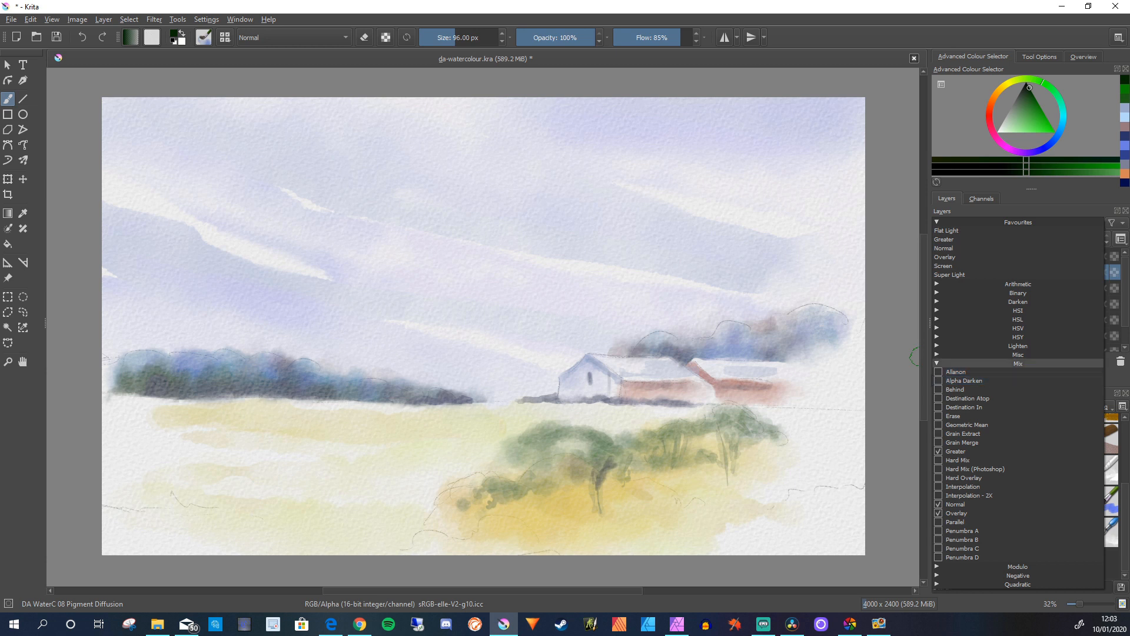
{"action": "left_click", "coordinate": [1018, 363]}
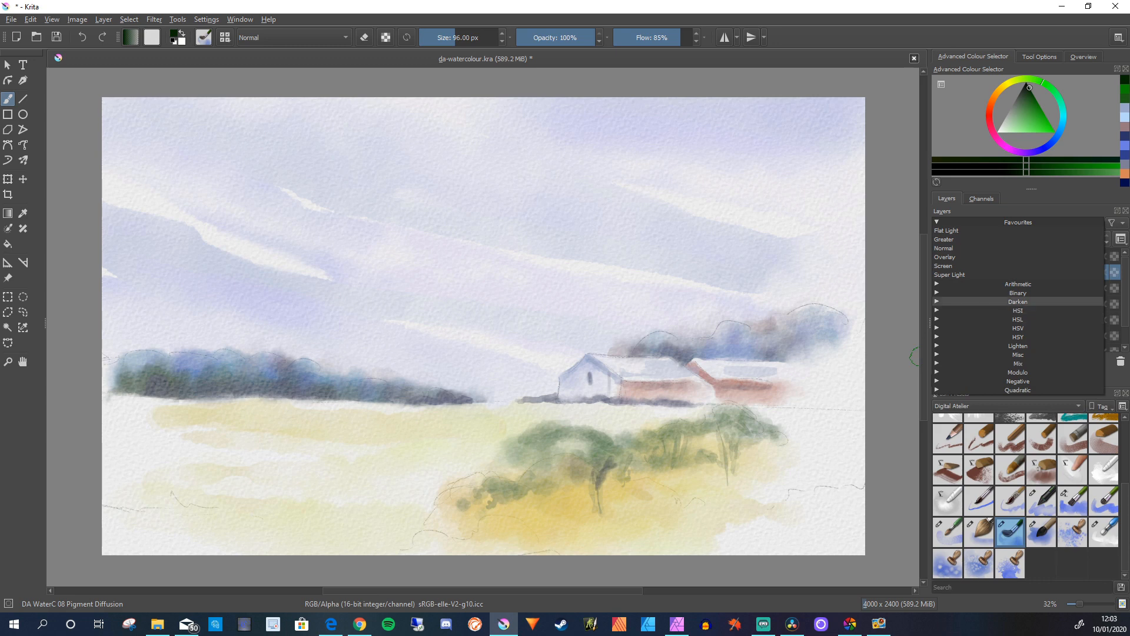
{"action": "left_click", "coordinate": [1018, 302]}
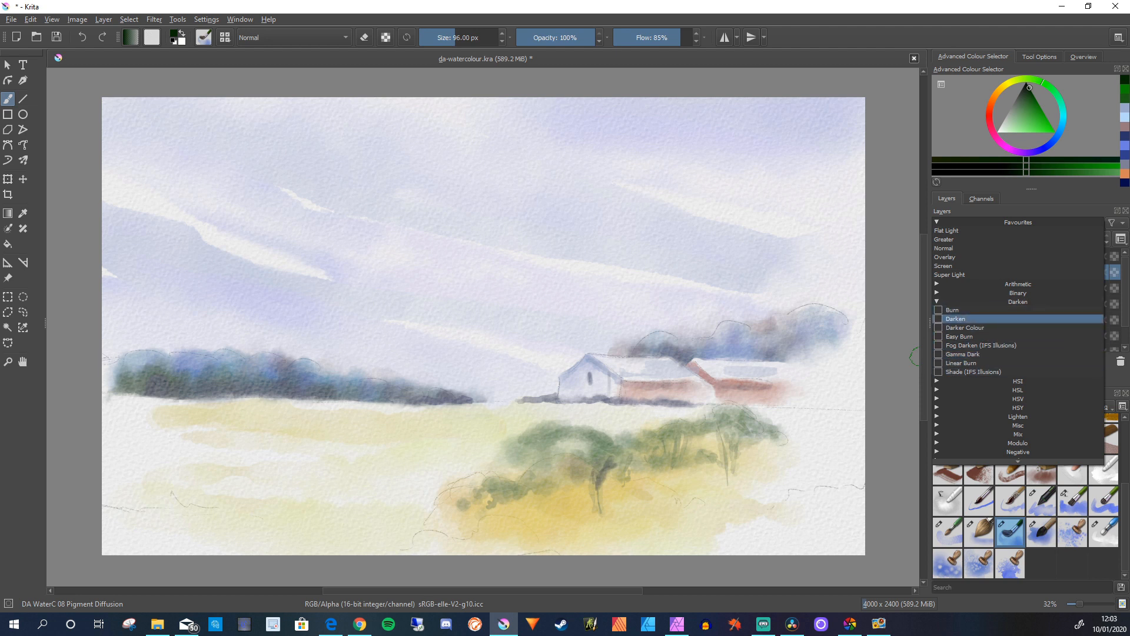
{"action": "left_click", "coordinate": [938, 319]}
{"action": "left_click", "coordinate": [955, 327]}
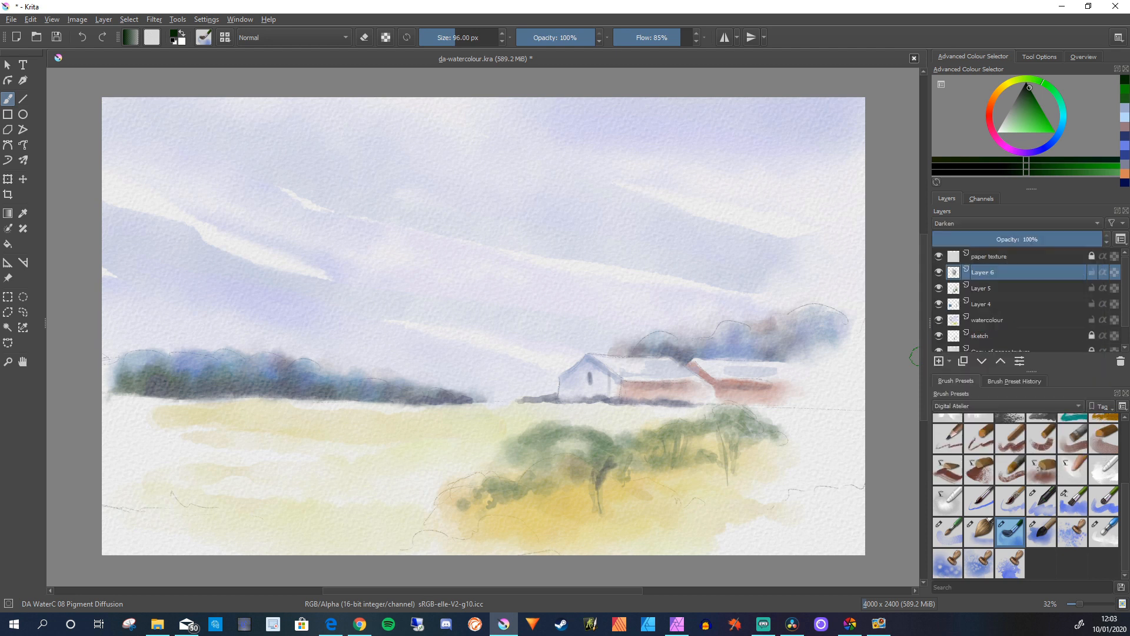
Paint dark trunk strokes under the middle of the bush, and shade the foliage above with a 289.67 px brush in slightly lighter green
{"action": "mouse_move", "coordinate": [643, 472]}
{"action": "left_mouse_down"}
{"action": "mouse_move", "coordinate": [635, 502]}
{"action": "mouse_move", "coordinate": [651, 477]}
{"action": "left_mouse_up"}
{"action": "left_click_drag", "start_coordinate": [663, 447], "coordinate": [654, 503]}
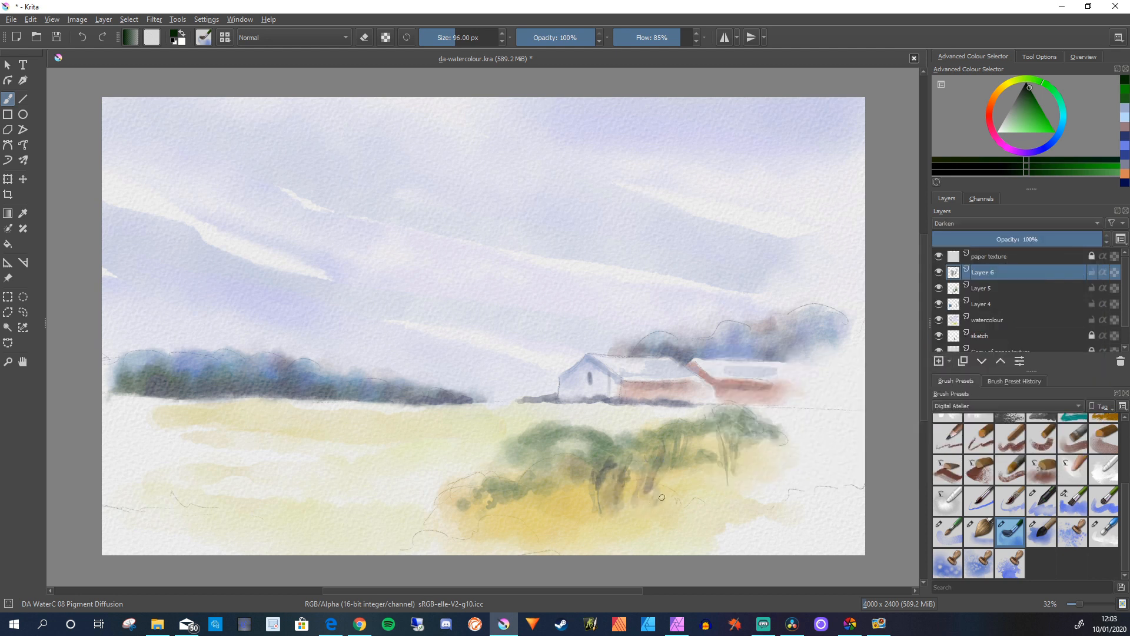
{"action": "left_click_drag", "start_coordinate": [671, 452], "coordinate": [680, 461]}
{"action": "key", "text": "l"}
{"action": "left_click_drag", "start_coordinate": [647, 474], "coordinate": [651, 473]}
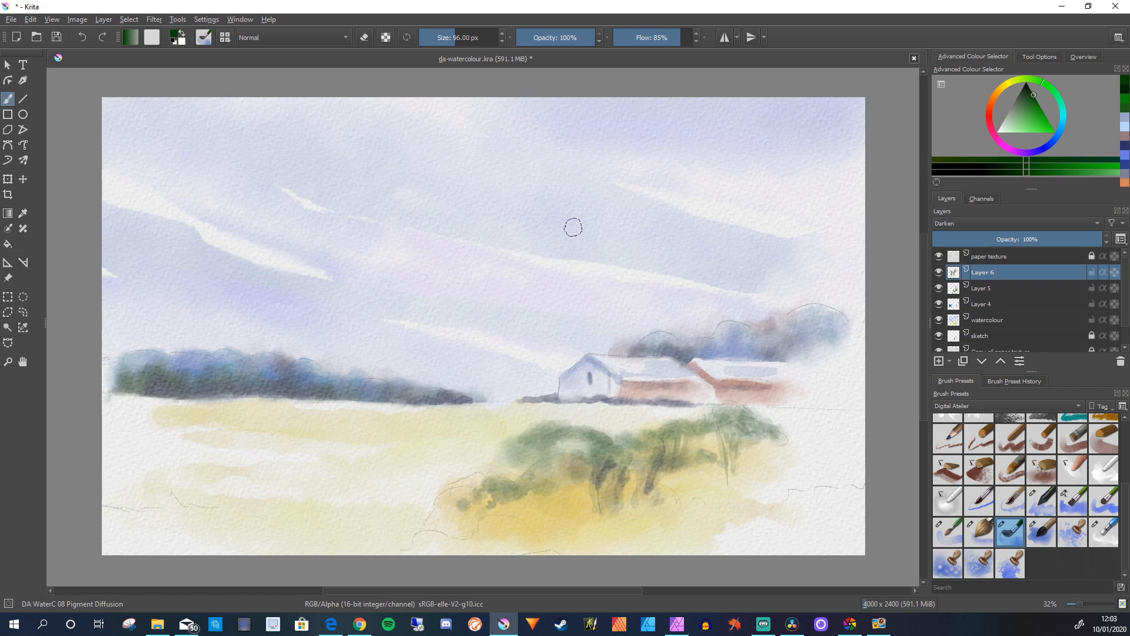
{"action": "left_click_drag", "start_coordinate": [466, 38], "coordinate": [471, 37]}
{"action": "mouse_move", "coordinate": [645, 447]}
{"action": "left_mouse_down"}
{"action": "mouse_move", "coordinate": [647, 479]}
{"action": "mouse_move", "coordinate": [662, 442]}
{"action": "mouse_move", "coordinate": [709, 442]}
{"action": "mouse_move", "coordinate": [688, 421]}
{"action": "left_mouse_up"}
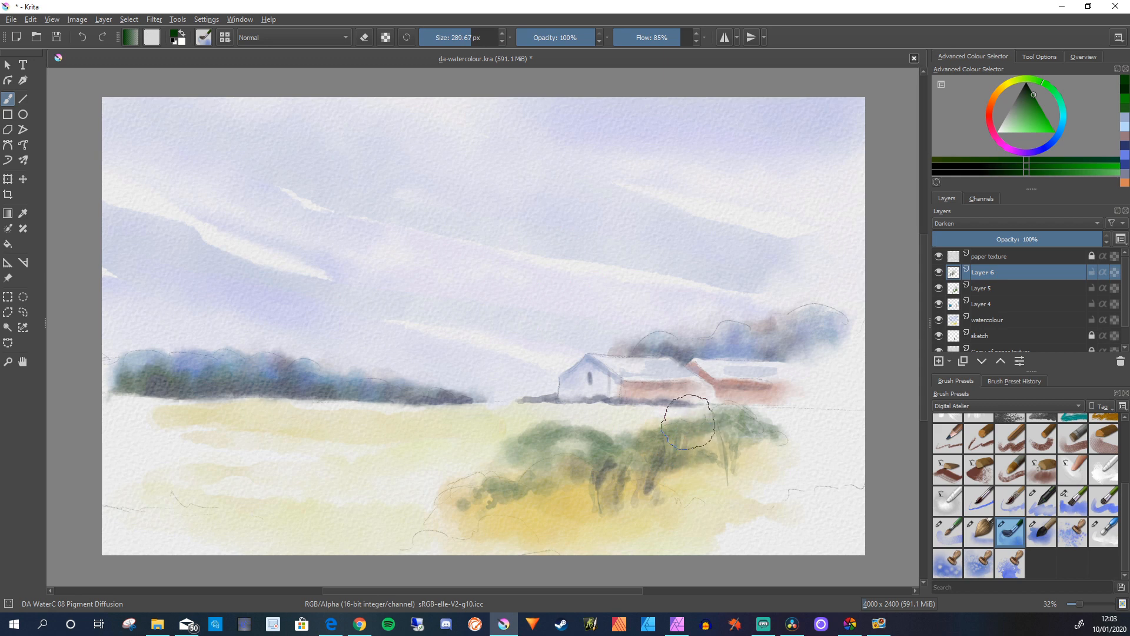
Mark Multiply as a favourite blending mode and apply it to Layer 6
{"action": "left_click", "coordinate": [1016, 223]}
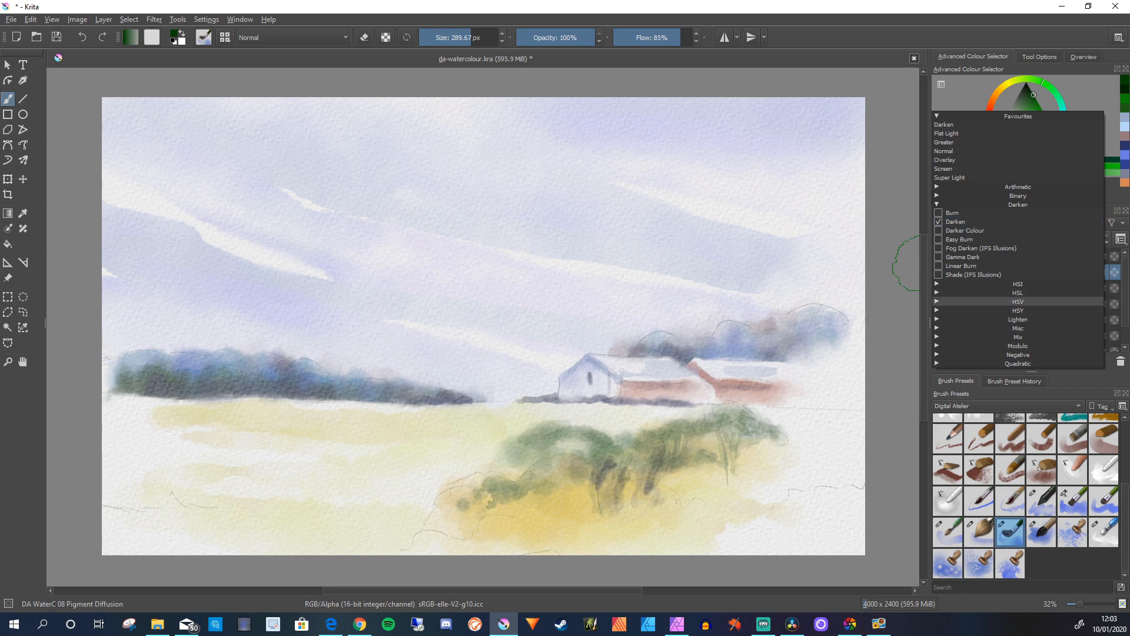
{"action": "left_click", "coordinate": [1018, 195]}
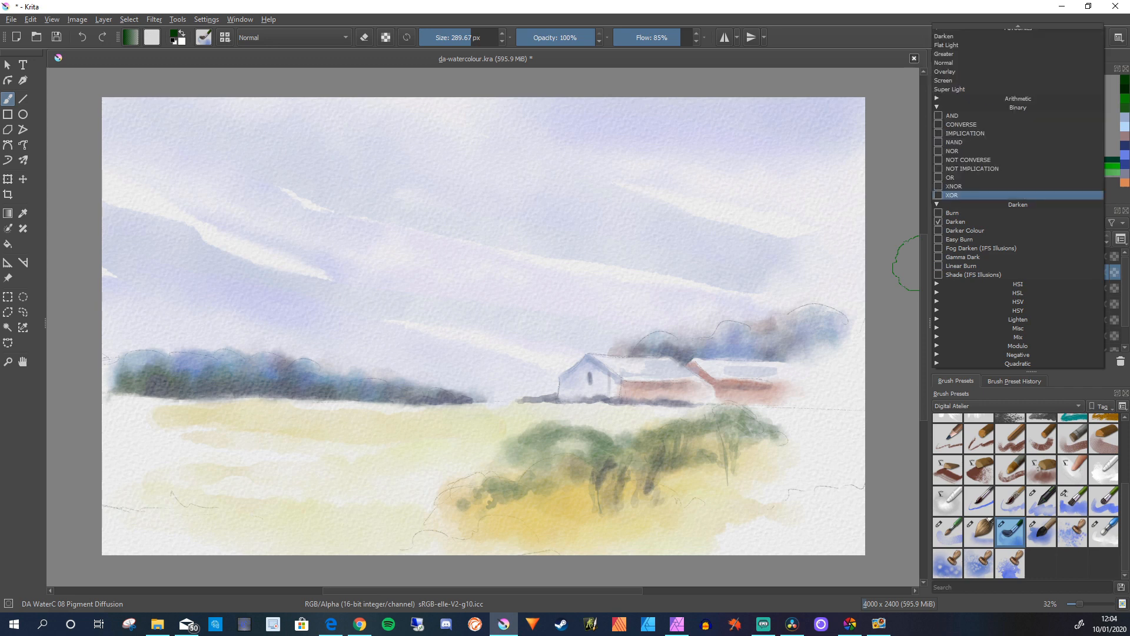
{"action": "left_click", "coordinate": [1017, 98]}
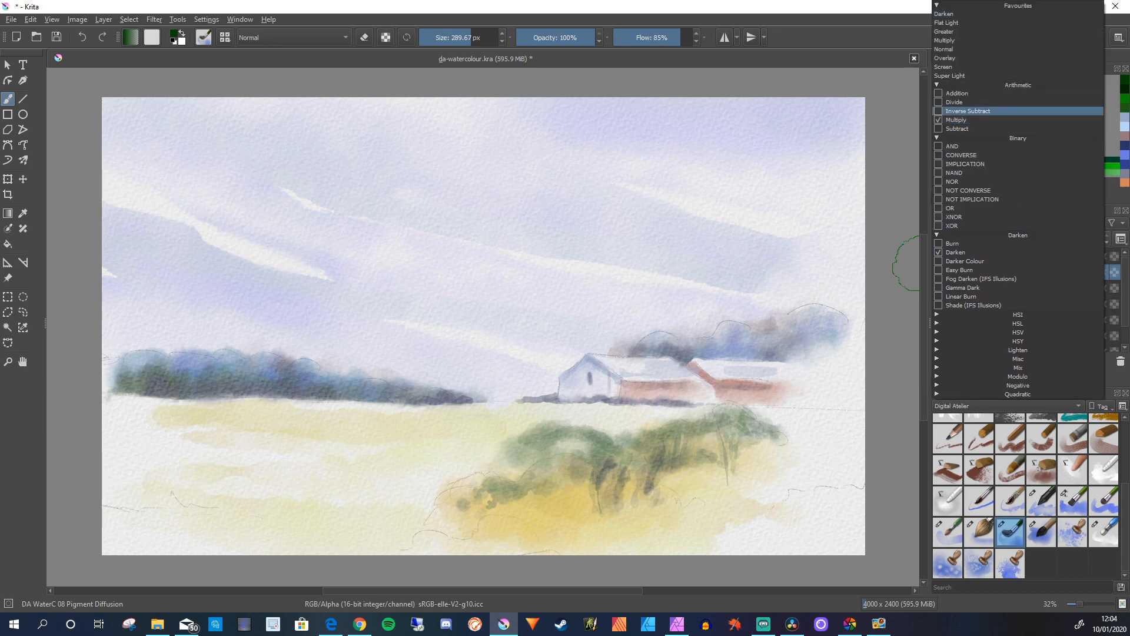
{"action": "left_click", "coordinate": [956, 111]}
Shade the middle of the bush with a broad green stroke, and reduce the brush size to 110 px
{"action": "mouse_move", "coordinate": [661, 450]}
{"action": "left_mouse_down"}
{"action": "mouse_move", "coordinate": [662, 502]}
{"action": "mouse_move", "coordinate": [642, 511]}
{"action": "mouse_move", "coordinate": [593, 508]}
{"action": "mouse_move", "coordinate": [592, 464]}
{"action": "left_mouse_up"}
{"action": "key", "text": "bracketleft"}
{"action": "key", "text": "bracketleft"}
{"action": "key", "text": "bracketleft"}
{"action": "key", "text": "bracketleft"}
{"action": "key", "text": "bracketleft"}
{"action": "key", "text": "bracketleft"}
{"action": "key", "text": "bracketleft"}
{"action": "key", "text": "bracketleft"}
{"action": "key", "text": "bracketleft"}
{"action": "key", "text": "bracketleft"}
{"action": "key", "text": "bracketleft"}
{"action": "key", "text": "bracketleft"}
{"action": "key", "text": "bracketleft"}
{"action": "key", "text": "bracketleft"}
{"action": "key", "text": "bracketleft"}
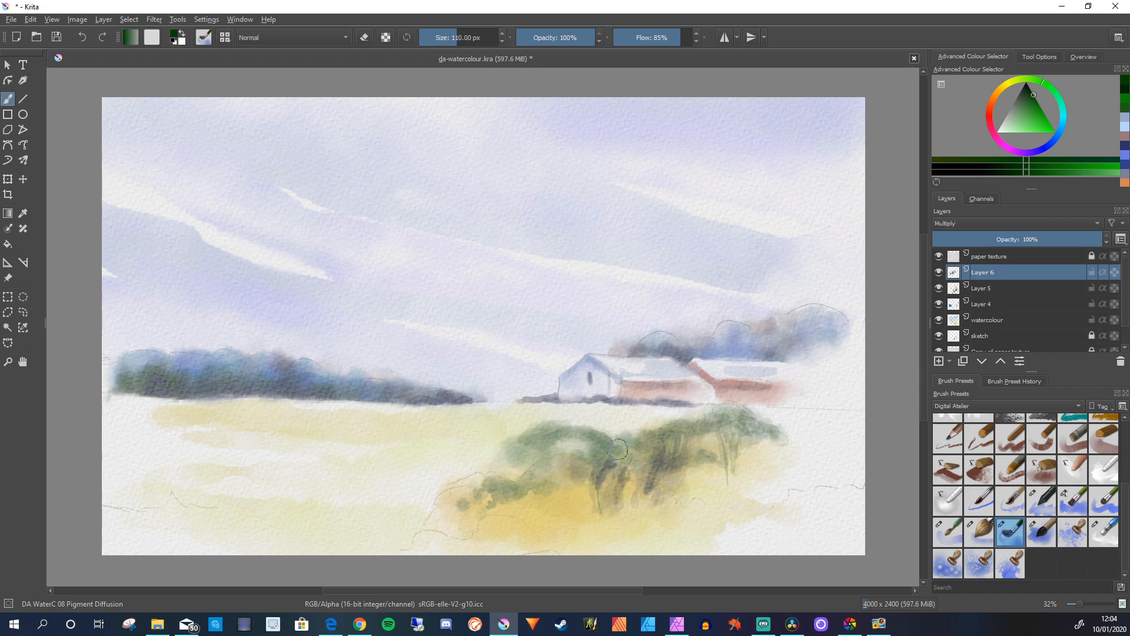
Draw dark stems under the bush's right half with the DA WaterC 03 Digital brush, using green and a dark blue sampled from the distant trees
{"action": "key", "text": "slash"}
{"action": "left_click_drag", "start_coordinate": [693, 458], "coordinate": [681, 494]}
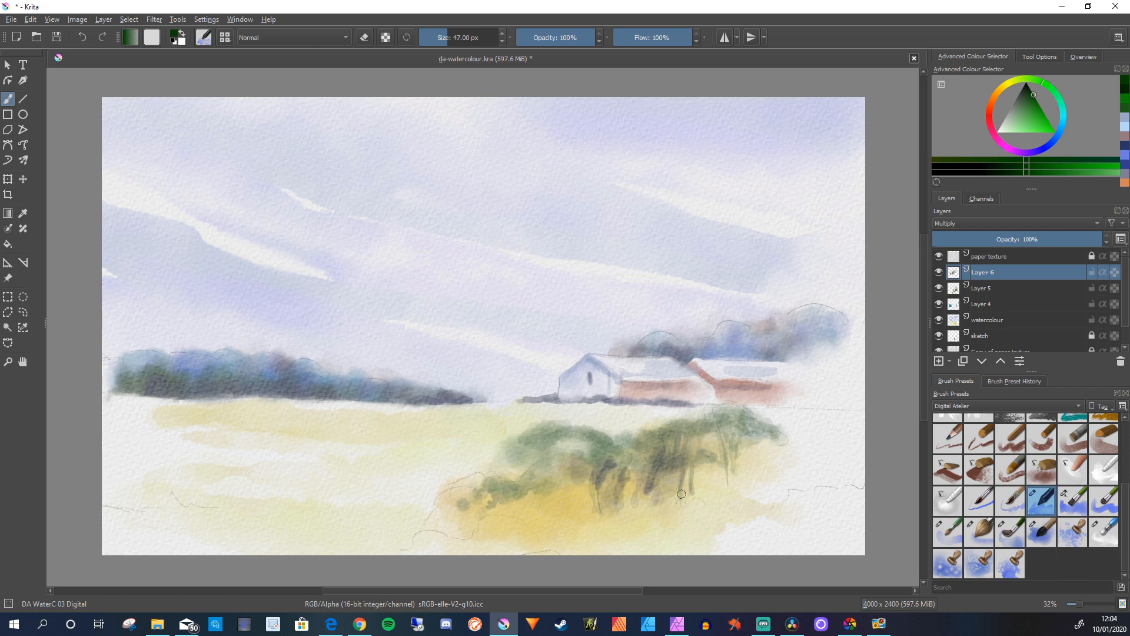
{"action": "left_click", "coordinate": [692, 337], "text": "ctrl"}
{"action": "left_click", "coordinate": [692, 337], "text": "ctrl"}
{"action": "left_click", "coordinate": [693, 338], "text": "ctrl"}
{"action": "left_click_drag", "start_coordinate": [691, 439], "coordinate": [686, 491]}
{"action": "left_click_drag", "start_coordinate": [700, 430], "coordinate": [690, 473]}
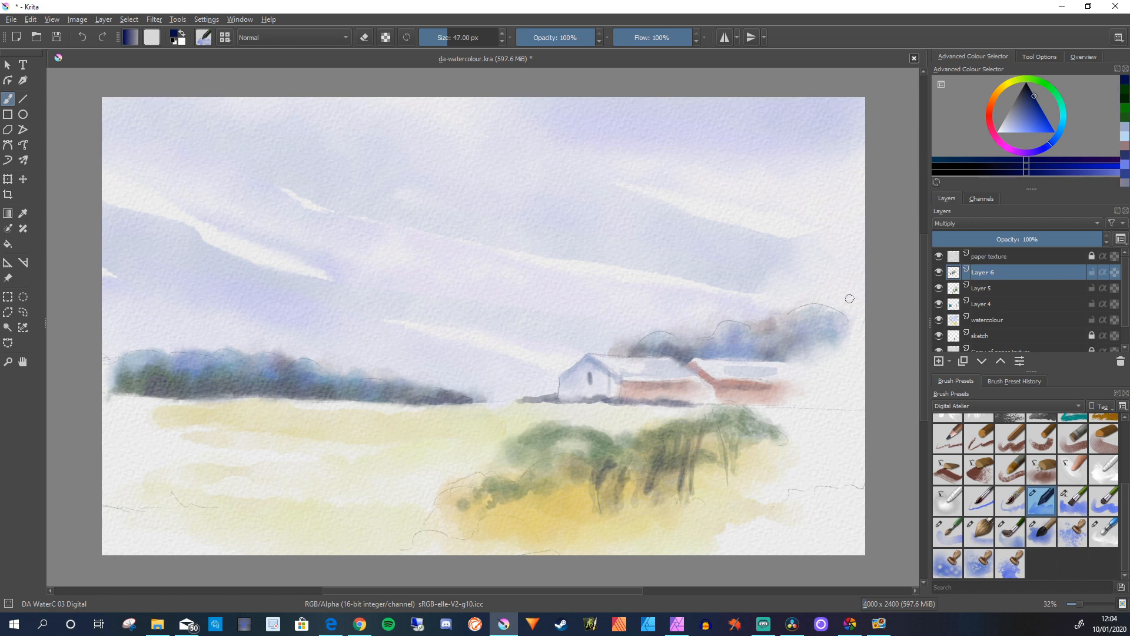
Hide the paper texture layer and compare Layer 6 in Normal and Multiply blending modes, keeping Multiply
{"action": "left_click", "coordinate": [939, 256]}
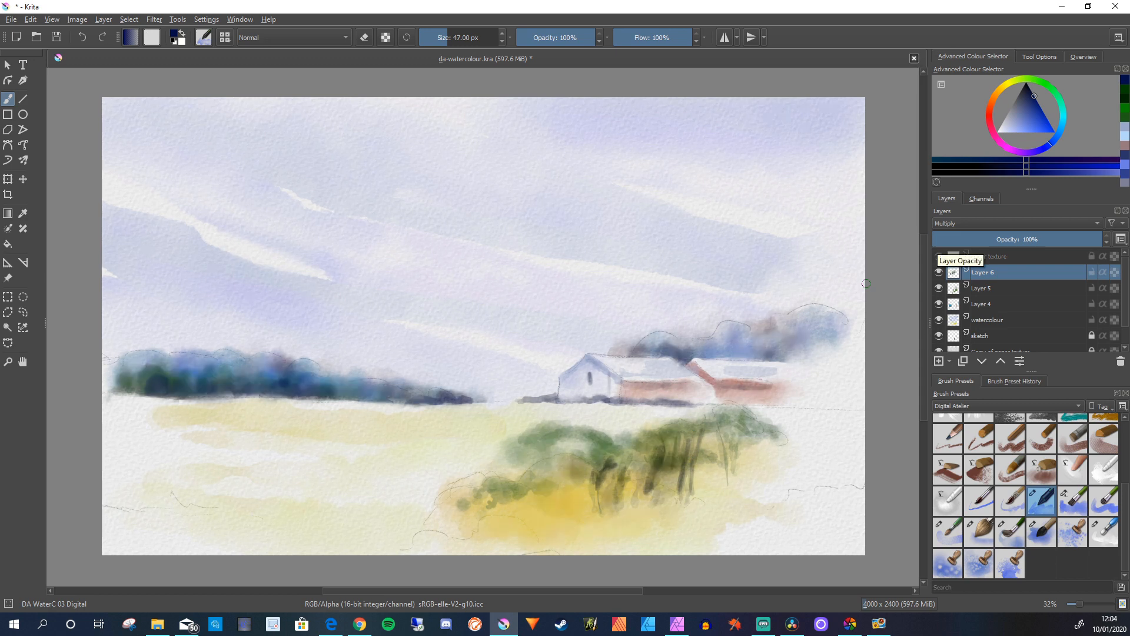
{"action": "left_click", "coordinate": [1017, 223]}
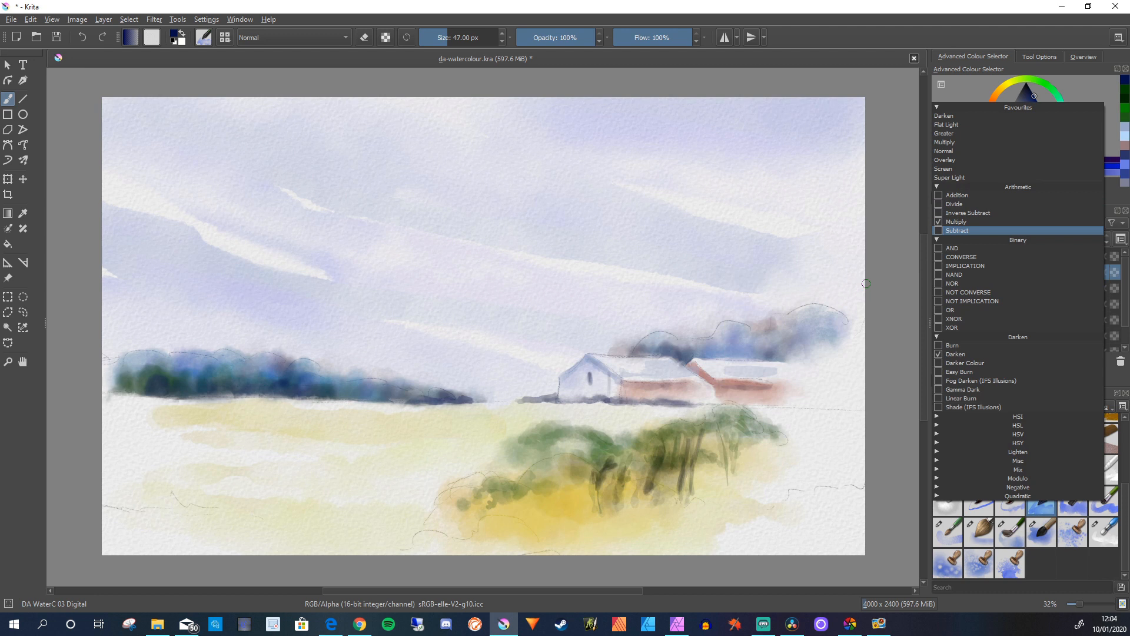
{"action": "left_click", "coordinate": [944, 151]}
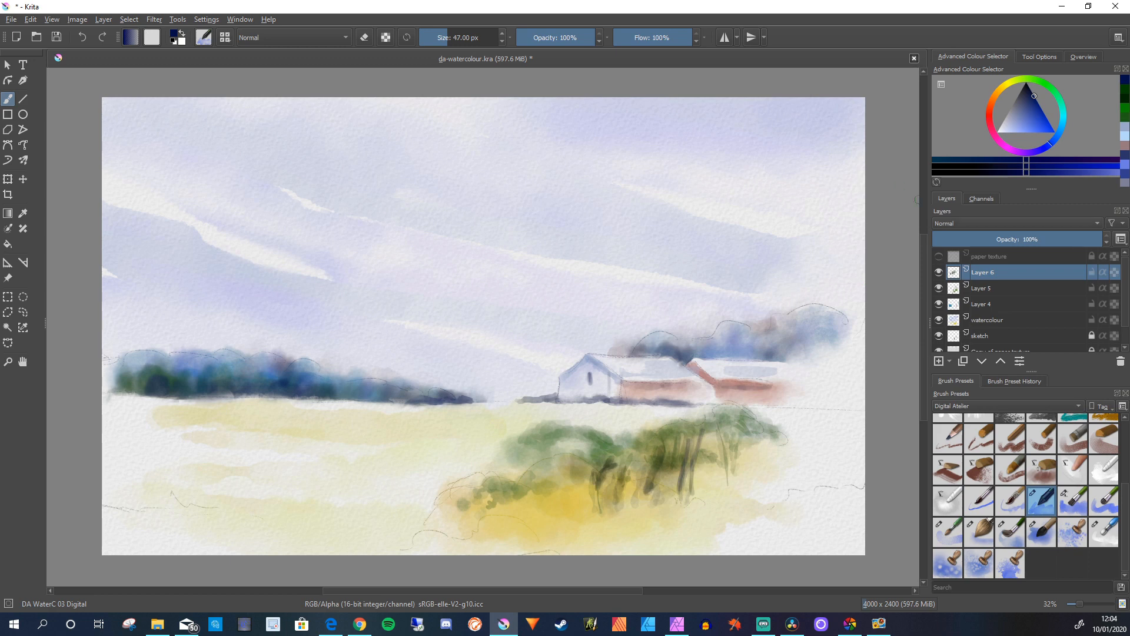
{"action": "left_click", "coordinate": [1016, 223]}
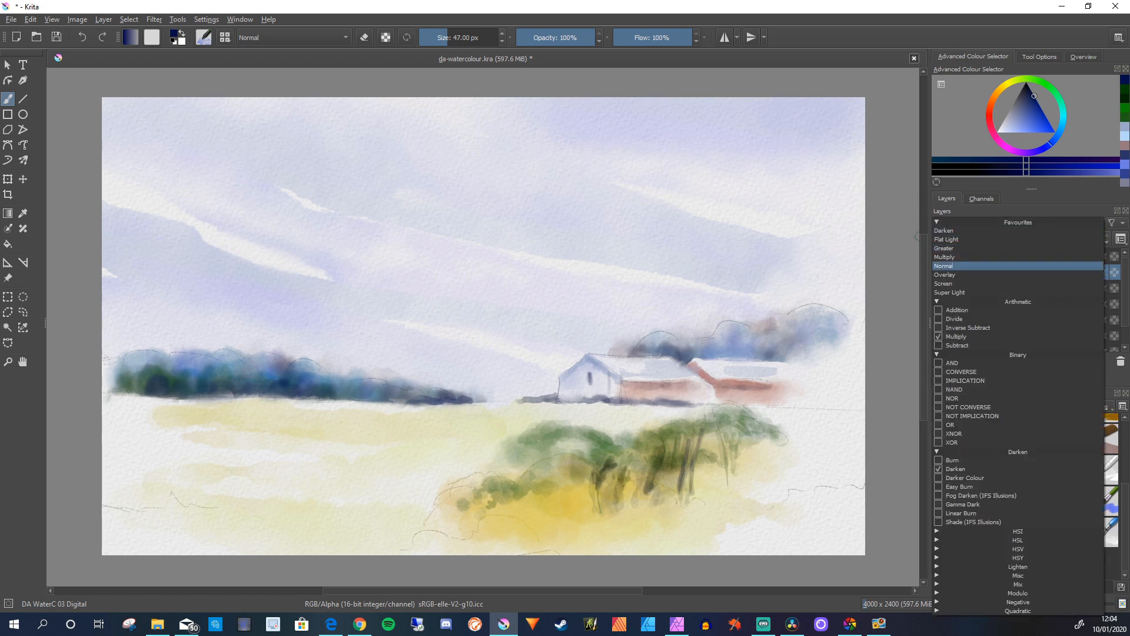
{"action": "left_click", "coordinate": [944, 257]}
Dab dark blue shadows onto the right part of the bush, and add blue stems beneath them in a slightly brighter blue
{"action": "mouse_move", "coordinate": [694, 450]}
{"action": "left_mouse_down"}
{"action": "mouse_move", "coordinate": [700, 434]}
{"action": "mouse_move", "coordinate": [692, 457]}
{"action": "left_mouse_up"}
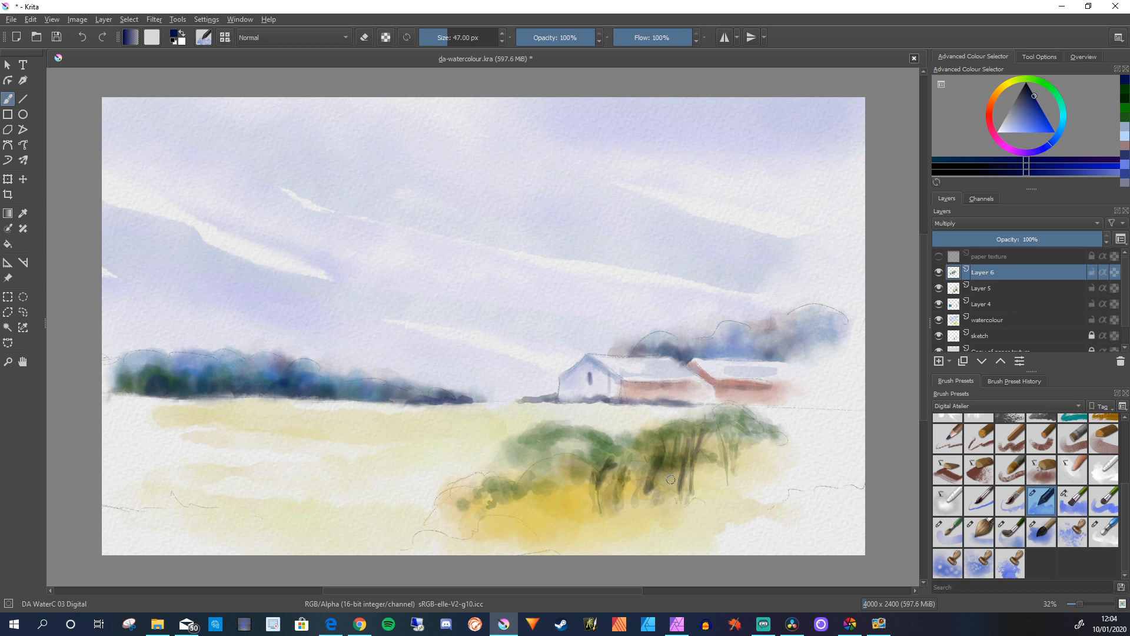
{"action": "mouse_move", "coordinate": [660, 489]}
{"action": "left_mouse_down"}
{"action": "mouse_move", "coordinate": [667, 456]}
{"action": "mouse_move", "coordinate": [670, 501]}
{"action": "mouse_move", "coordinate": [733, 406]}
{"action": "mouse_move", "coordinate": [688, 485]}
{"action": "mouse_move", "coordinate": [692, 468]}
{"action": "mouse_move", "coordinate": [691, 493]}
{"action": "mouse_move", "coordinate": [699, 439]}
{"action": "mouse_move", "coordinate": [693, 471]}
{"action": "mouse_move", "coordinate": [699, 451]}
{"action": "mouse_move", "coordinate": [719, 462]}
{"action": "mouse_move", "coordinate": [715, 444]}
{"action": "mouse_move", "coordinate": [718, 462]}
{"action": "mouse_move", "coordinate": [694, 457]}
{"action": "mouse_move", "coordinate": [696, 468]}
{"action": "mouse_move", "coordinate": [751, 454]}
{"action": "mouse_move", "coordinate": [733, 449]}
{"action": "mouse_move", "coordinate": [746, 441]}
{"action": "mouse_move", "coordinate": [737, 464]}
{"action": "left_mouse_up"}
{"action": "left_click", "coordinate": [1042, 111]}
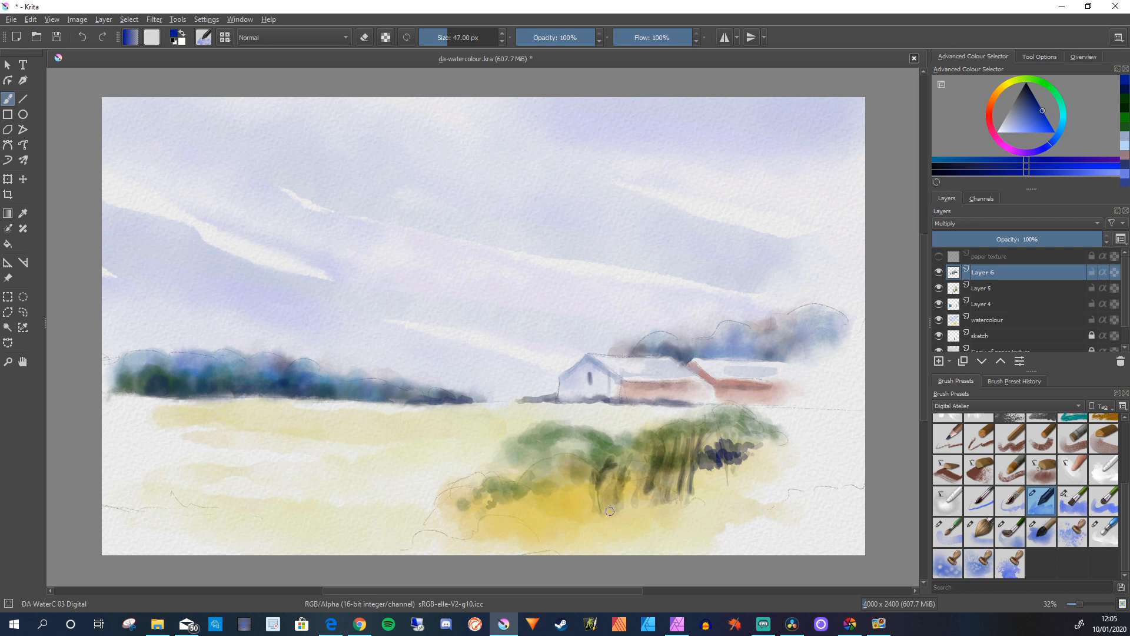
{"action": "left_click_drag", "start_coordinate": [696, 466], "coordinate": [712, 478]}
{"action": "left_click_drag", "start_coordinate": [719, 465], "coordinate": [721, 492]}
{"action": "mouse_move", "coordinate": [690, 442]}
{"action": "left_mouse_down"}
{"action": "mouse_move", "coordinate": [686, 460]}
{"action": "mouse_move", "coordinate": [741, 423]}
{"action": "left_mouse_up"}
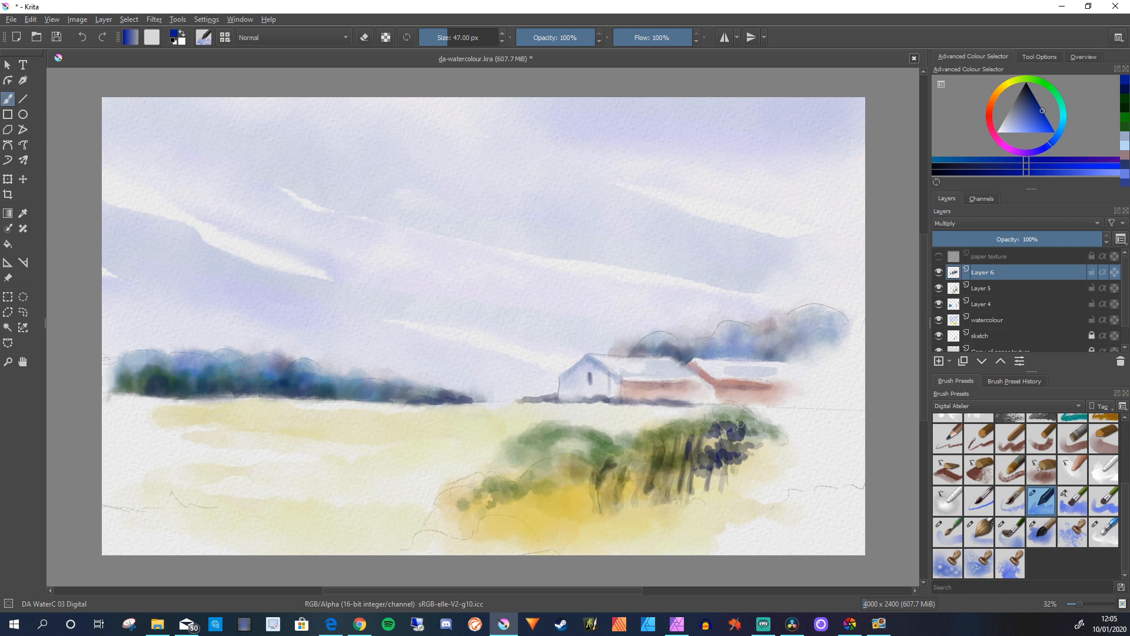
Soften the dark blue dabs into the foliage with the DA WaterC 11 Blender edges brush, and lighten the brush colour
{"action": "key", "text": "/"}
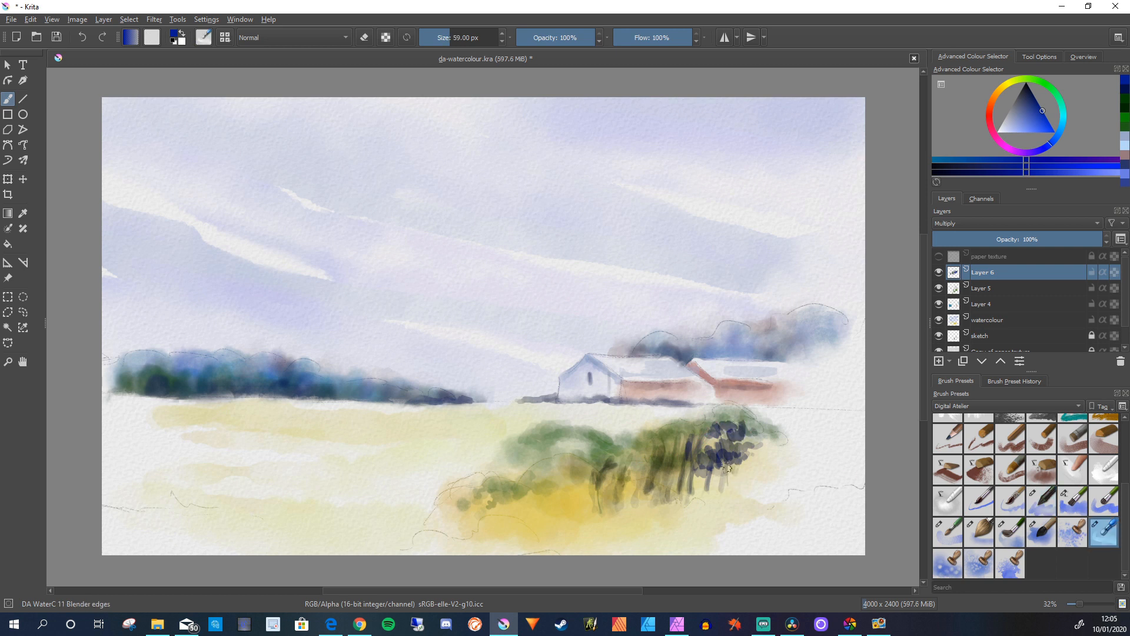
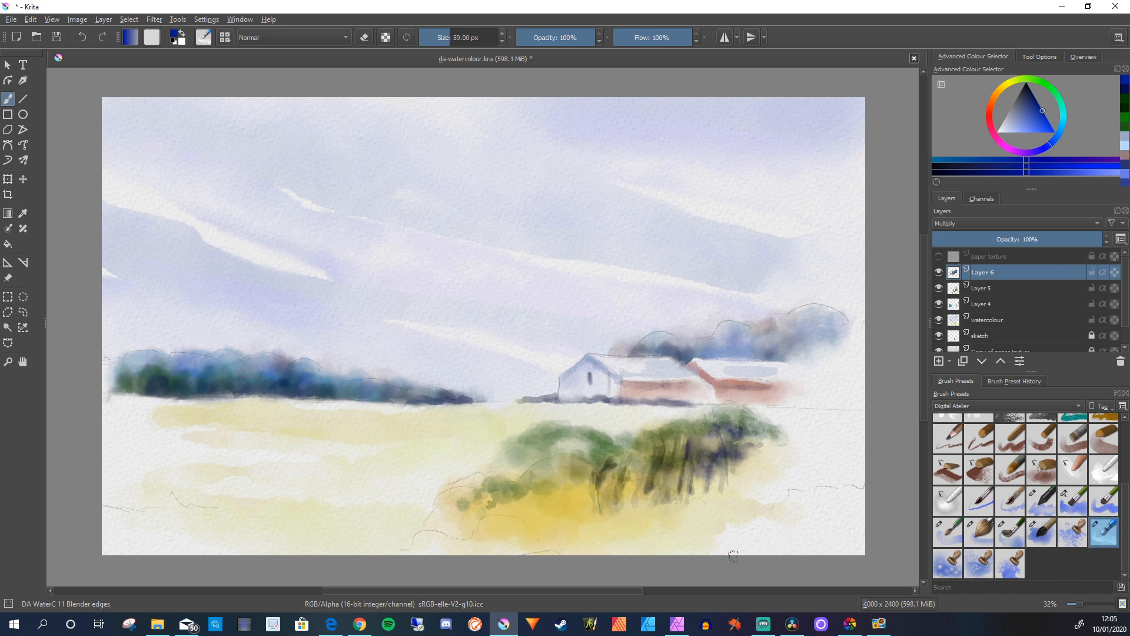
{"action": "key", "text": "l"}
{"action": "left_click_drag", "start_coordinate": [688, 447], "coordinate": [685, 454]}
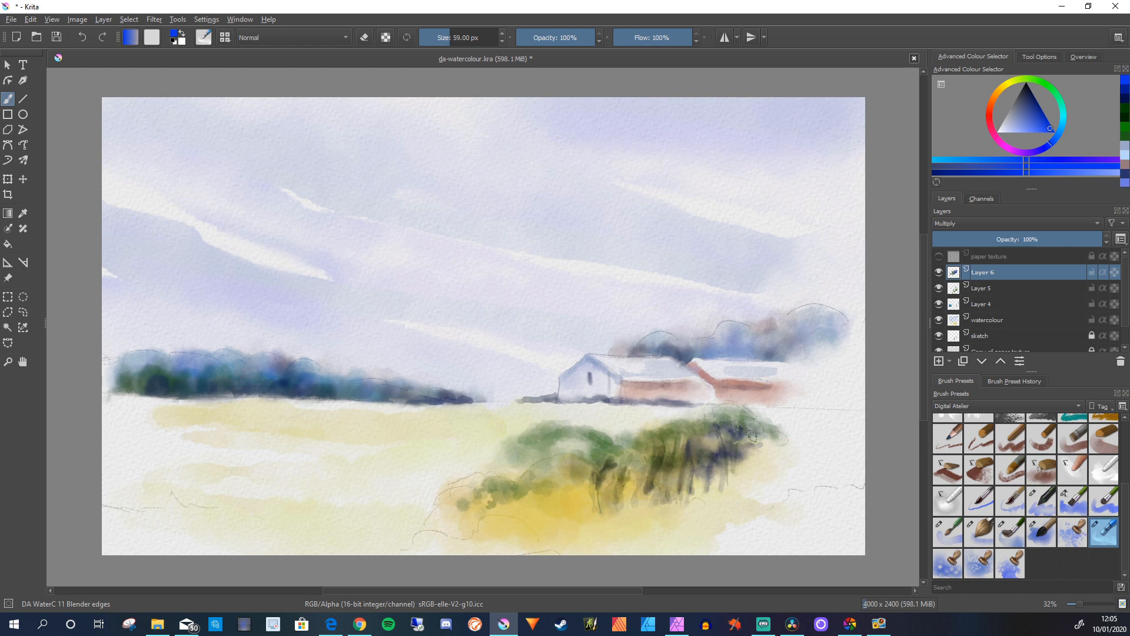
Paint brighter blue stems and shadow strokes beneath the bush from its right half to its left end with the DA WaterC 03 Digital brush
{"action": "key", "text": "slash"}
{"action": "left_click_drag", "start_coordinate": [685, 453], "coordinate": [682, 488]}
{"action": "mouse_move", "coordinate": [685, 437]}
{"action": "left_mouse_down"}
{"action": "mouse_move", "coordinate": [681, 470]}
{"action": "mouse_move", "coordinate": [671, 433]}
{"action": "mouse_move", "coordinate": [668, 474]}
{"action": "mouse_move", "coordinate": [662, 440]}
{"action": "mouse_move", "coordinate": [649, 487]}
{"action": "mouse_move", "coordinate": [613, 467]}
{"action": "mouse_move", "coordinate": [606, 474]}
{"action": "mouse_move", "coordinate": [620, 462]}
{"action": "mouse_move", "coordinate": [619, 500]}
{"action": "left_mouse_up"}
{"action": "left_click_drag", "start_coordinate": [627, 447], "coordinate": [630, 485]}
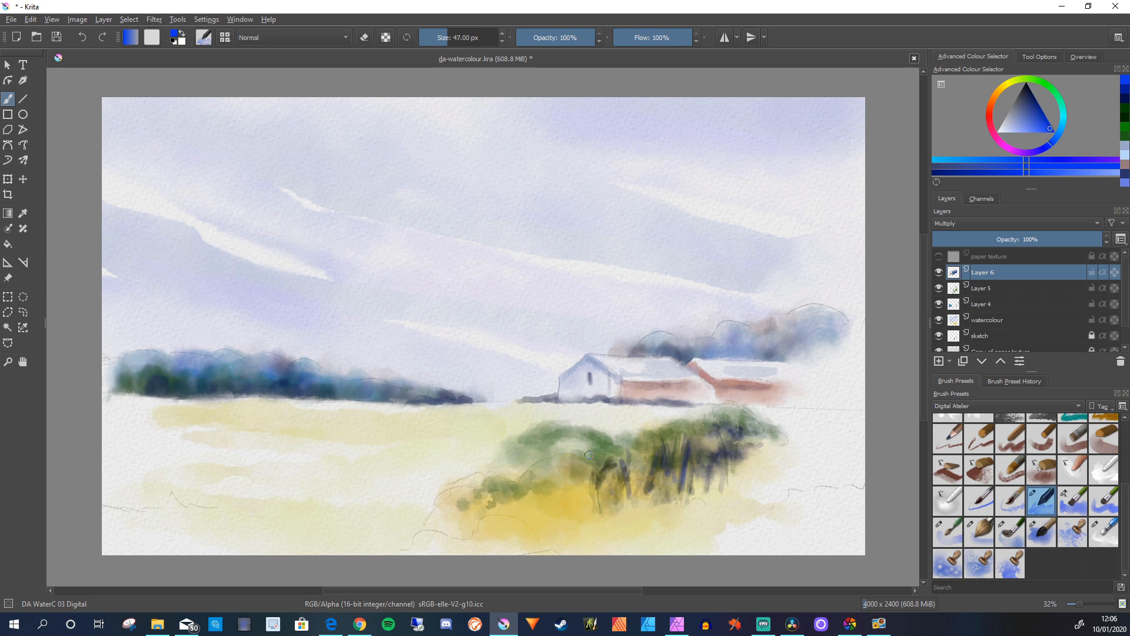
{"action": "mouse_move", "coordinate": [577, 441]}
{"action": "left_mouse_down"}
{"action": "mouse_move", "coordinate": [585, 467]}
{"action": "mouse_move", "coordinate": [591, 441]}
{"action": "mouse_move", "coordinate": [588, 468]}
{"action": "mouse_move", "coordinate": [592, 441]}
{"action": "mouse_move", "coordinate": [574, 437]}
{"action": "mouse_move", "coordinate": [587, 469]}
{"action": "mouse_move", "coordinate": [574, 447]}
{"action": "mouse_move", "coordinate": [586, 469]}
{"action": "mouse_move", "coordinate": [554, 443]}
{"action": "mouse_move", "coordinate": [585, 477]}
{"action": "mouse_move", "coordinate": [539, 446]}
{"action": "mouse_move", "coordinate": [587, 483]}
{"action": "mouse_move", "coordinate": [603, 453]}
{"action": "mouse_move", "coordinate": [605, 465]}
{"action": "mouse_move", "coordinate": [537, 506]}
{"action": "left_mouse_up"}
{"action": "mouse_move", "coordinate": [544, 465]}
{"action": "left_mouse_down"}
{"action": "mouse_move", "coordinate": [536, 494]}
{"action": "mouse_move", "coordinate": [509, 478]}
{"action": "mouse_move", "coordinate": [524, 501]}
{"action": "mouse_move", "coordinate": [502, 478]}
{"action": "mouse_move", "coordinate": [492, 475]}
{"action": "mouse_move", "coordinate": [513, 492]}
{"action": "mouse_move", "coordinate": [477, 481]}
{"action": "left_mouse_up"}
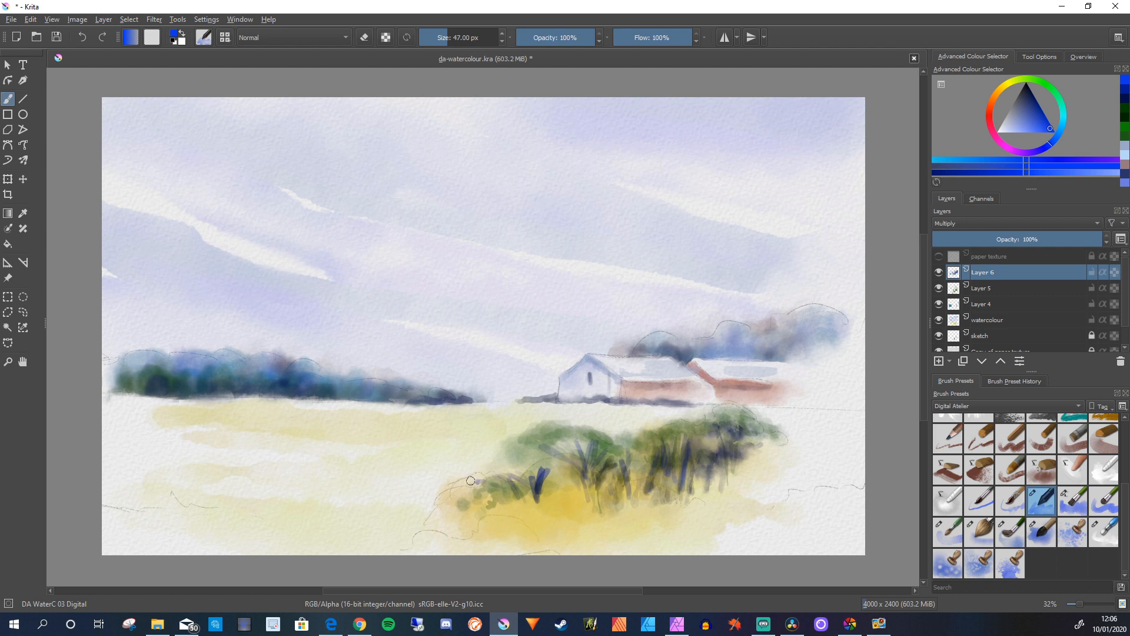
Add the last blue shadow strokes at the bush's left end and among the stems in its middle
{"action": "mouse_move", "coordinate": [494, 473]}
{"action": "left_mouse_down"}
{"action": "mouse_move", "coordinate": [505, 499]}
{"action": "mouse_move", "coordinate": [486, 476]}
{"action": "mouse_move", "coordinate": [479, 501]}
{"action": "left_mouse_up"}
{"action": "left_click_drag", "start_coordinate": [649, 449], "coordinate": [647, 471]}
Dab bright yellow beneath the bush from its right half to its left end with the brush enlarged to 201 px
{"action": "left_click", "coordinate": [1005, 84]}
{"action": "left_click_drag", "start_coordinate": [1043, 113], "coordinate": [1055, 133]}
{"action": "mouse_move", "coordinate": [575, 498]}
{"action": "left_mouse_down", "text": "shift"}
{"action": "mouse_move", "coordinate": [622, 501]}
{"action": "mouse_move", "coordinate": [637, 475]}
{"action": "mouse_move", "coordinate": [648, 498]}
{"action": "mouse_move", "coordinate": [672, 477]}
{"action": "mouse_move", "coordinate": [675, 493]}
{"action": "mouse_move", "coordinate": [711, 492]}
{"action": "mouse_move", "coordinate": [714, 482]}
{"action": "mouse_move", "coordinate": [699, 482]}
{"action": "mouse_move", "coordinate": [737, 466]}
{"action": "mouse_move", "coordinate": [728, 446]}
{"action": "mouse_move", "coordinate": [733, 462]}
{"action": "mouse_move", "coordinate": [750, 462]}
{"action": "mouse_move", "coordinate": [820, 447]}
{"action": "left_mouse_up", "text": "shift"}
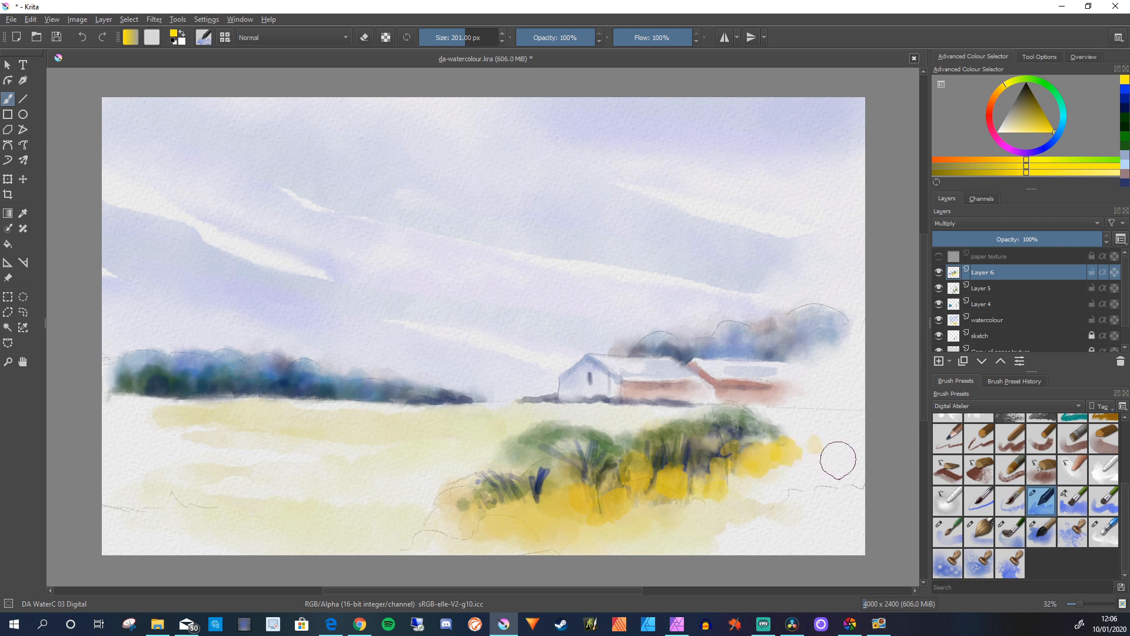
{"action": "mouse_move", "coordinate": [685, 458]}
{"action": "left_mouse_down"}
{"action": "mouse_move", "coordinate": [726, 431]}
{"action": "mouse_move", "coordinate": [758, 435]}
{"action": "left_mouse_up"}
{"action": "mouse_move", "coordinate": [726, 499]}
{"action": "left_mouse_down"}
{"action": "mouse_move", "coordinate": [745, 476]}
{"action": "mouse_move", "coordinate": [748, 502]}
{"action": "left_mouse_up"}
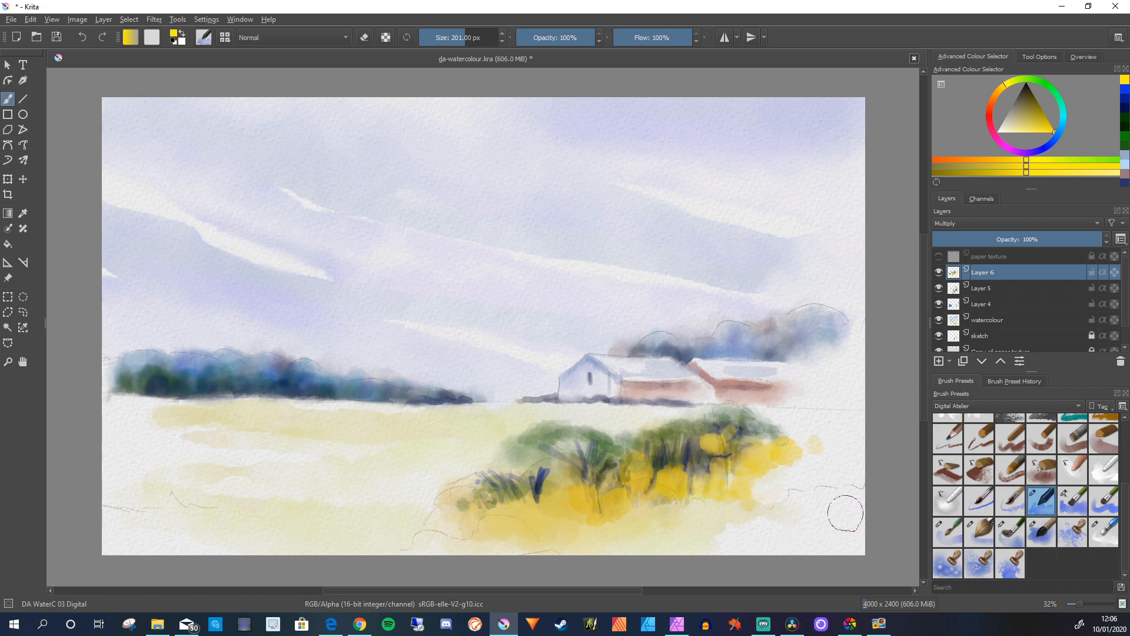
{"action": "mouse_move", "coordinate": [574, 514]}
{"action": "left_mouse_down"}
{"action": "mouse_move", "coordinate": [545, 501]}
{"action": "mouse_move", "coordinate": [566, 475]}
{"action": "mouse_move", "coordinate": [569, 451]}
{"action": "left_mouse_up"}
{"action": "mouse_move", "coordinate": [510, 517]}
{"action": "left_mouse_down"}
{"action": "mouse_move", "coordinate": [525, 488]}
{"action": "mouse_move", "coordinate": [532, 498]}
{"action": "mouse_move", "coordinate": [507, 492]}
{"action": "left_mouse_up"}
{"action": "left_click", "coordinate": [518, 505]}
{"action": "left_click", "coordinate": [492, 509]}
{"action": "left_click", "coordinate": [465, 519]}
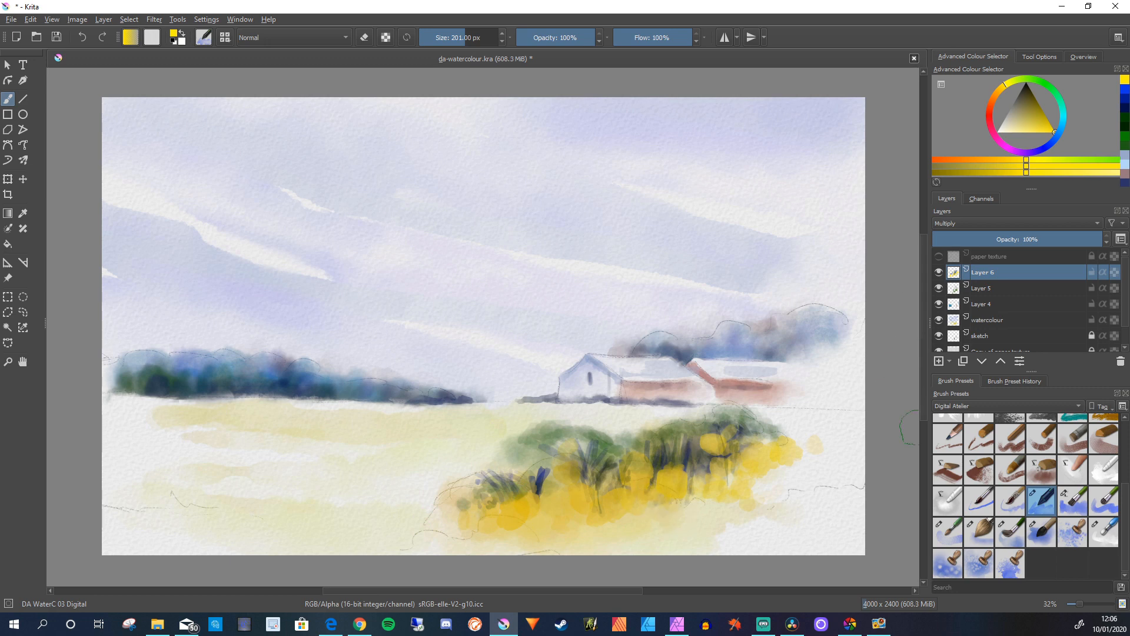
Work blue strokes into the yellow beneath the bush with the DA WaterC 08 Pigment Diffusion brush at 59 px
{"action": "key", "text": "slash"}
{"action": "key", "text": "bracketleft"}
{"action": "key", "text": "bracketleft"}
{"action": "key", "text": "bracketleft"}
{"action": "key", "text": "bracketleft"}
{"action": "key", "text": "bracketleft"}
{"action": "key", "text": "bracketleft"}
{"action": "key", "text": "bracketleft"}
{"action": "key", "text": "bracketleft"}
{"action": "key", "text": "bracketleft"}
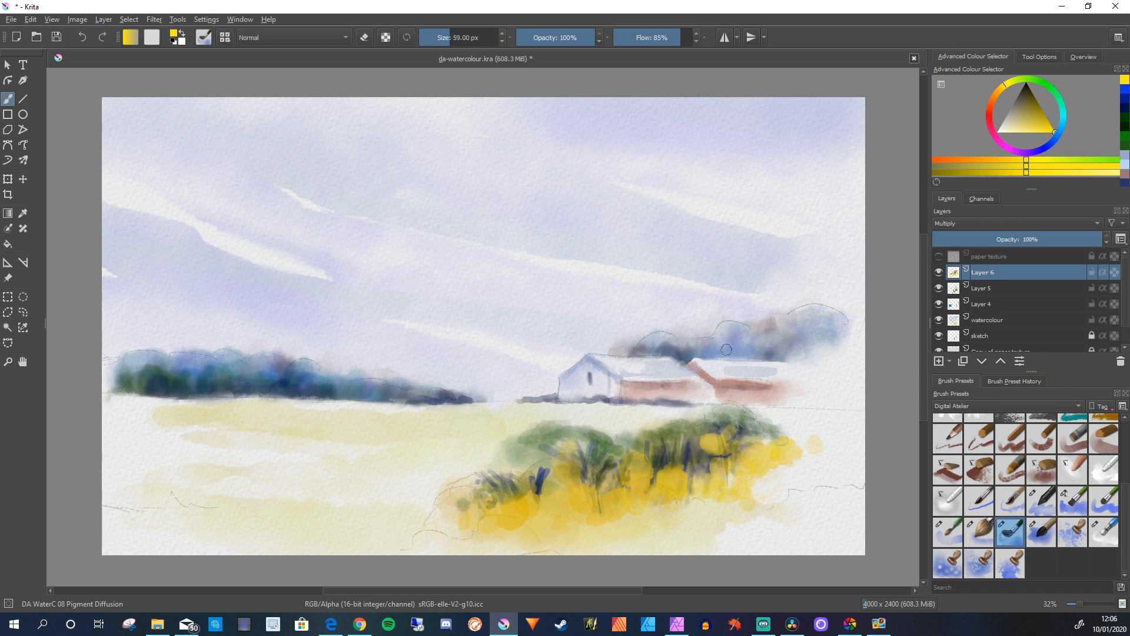
{"action": "left_click", "coordinate": [727, 349], "text": "ctrl"}
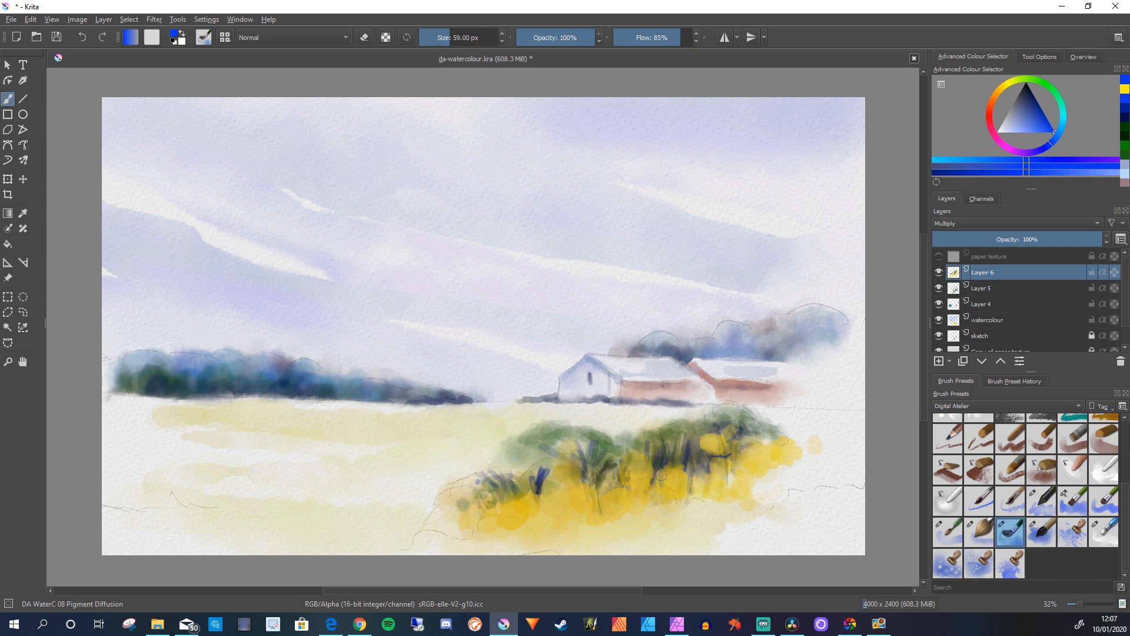
{"action": "left_click_drag", "start_coordinate": [665, 464], "coordinate": [668, 473]}
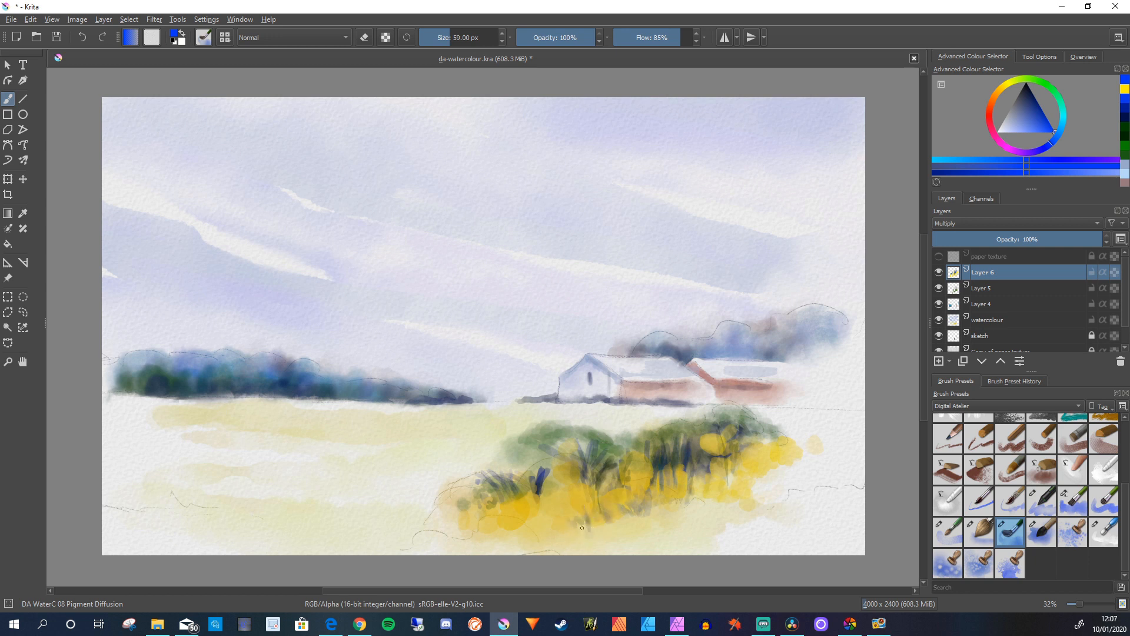
{"action": "left_click_drag", "start_coordinate": [547, 524], "coordinate": [541, 521]}
{"action": "left_click", "coordinate": [502, 515]}
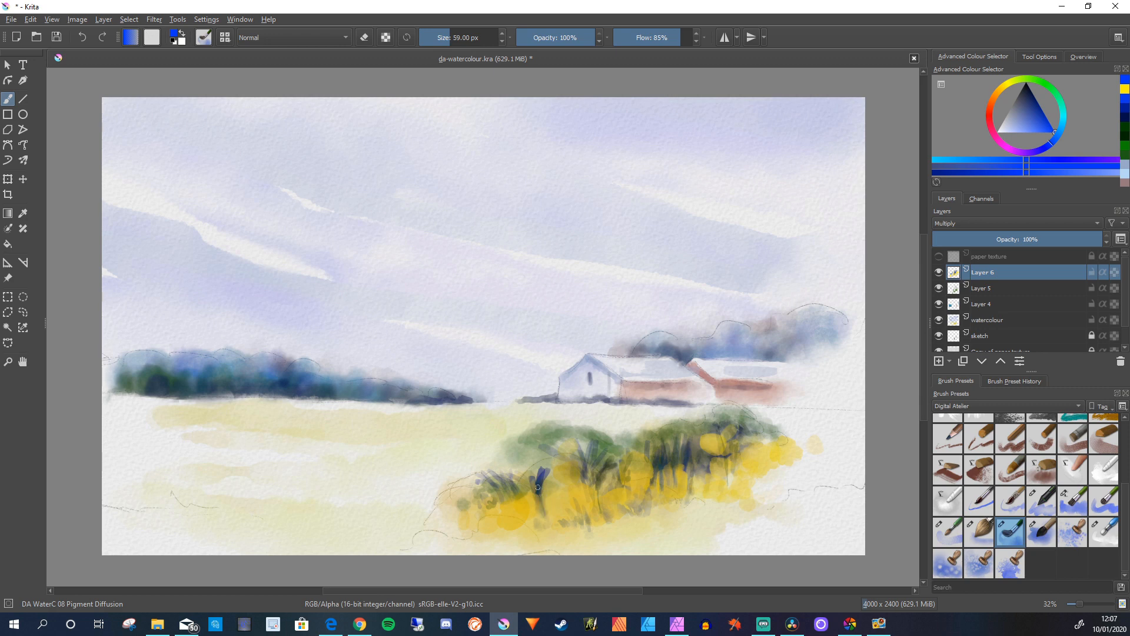
{"action": "mouse_move", "coordinate": [540, 501]}
{"action": "left_mouse_down"}
{"action": "mouse_move", "coordinate": [546, 515]}
{"action": "mouse_move", "coordinate": [551, 505]}
{"action": "left_mouse_up"}
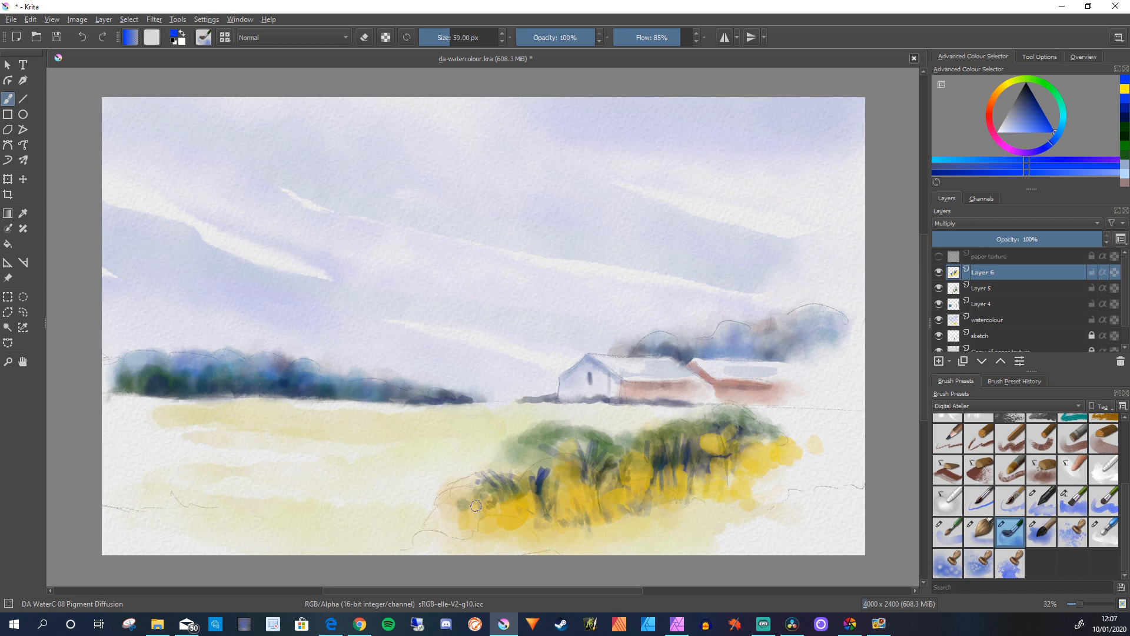
Try the DA WaterC 04 Flat brush at 35 px with a blue scribble left of the bush, and undo it
{"action": "key", "text": "slash"}
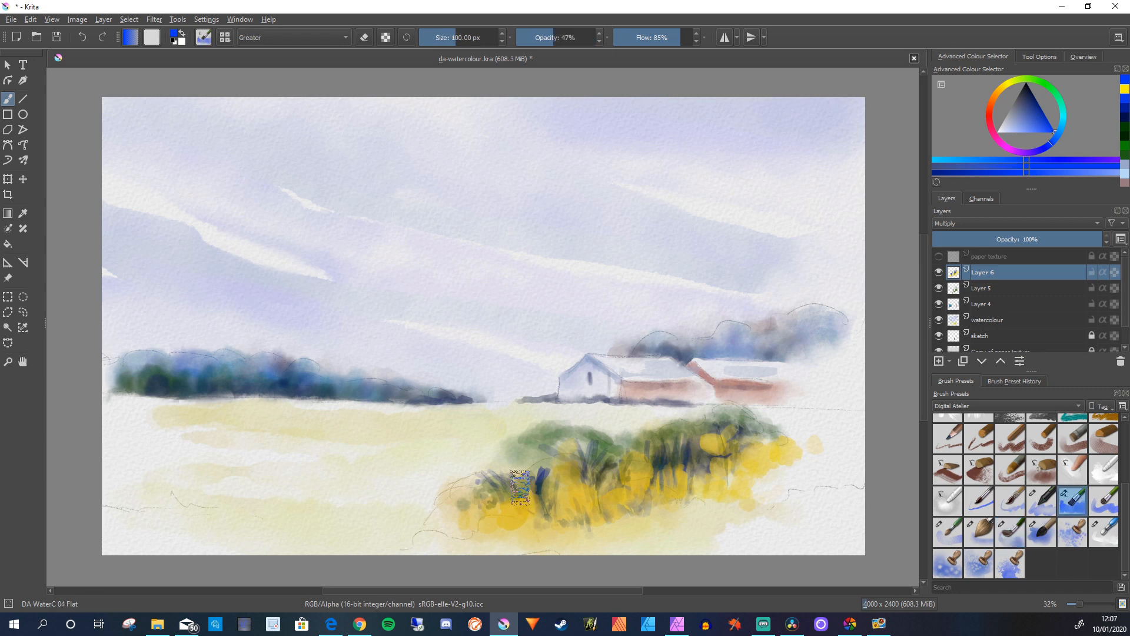
{"action": "left_click_drag", "start_coordinate": [514, 495], "coordinate": [517, 507], "text": "shift"}
{"action": "mouse_move", "coordinate": [438, 521]}
{"action": "left_mouse_down"}
{"action": "mouse_move", "coordinate": [404, 523]}
{"action": "mouse_move", "coordinate": [409, 503]}
{"action": "mouse_move", "coordinate": [382, 515]}
{"action": "left_mouse_up"}
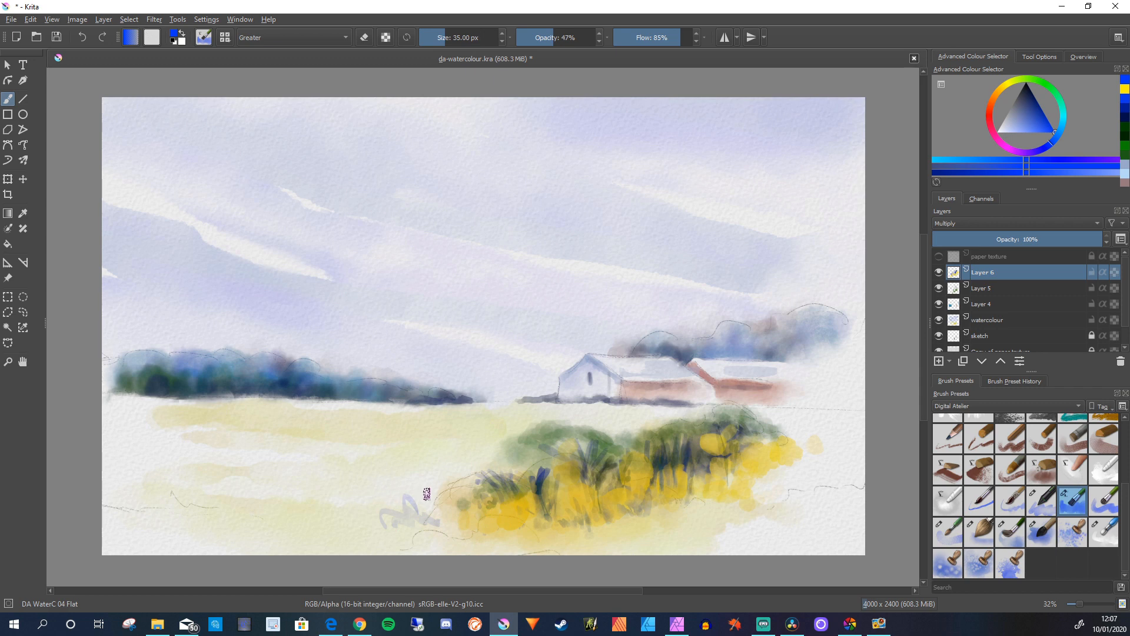
{"action": "key", "text": "ctrl+z"}
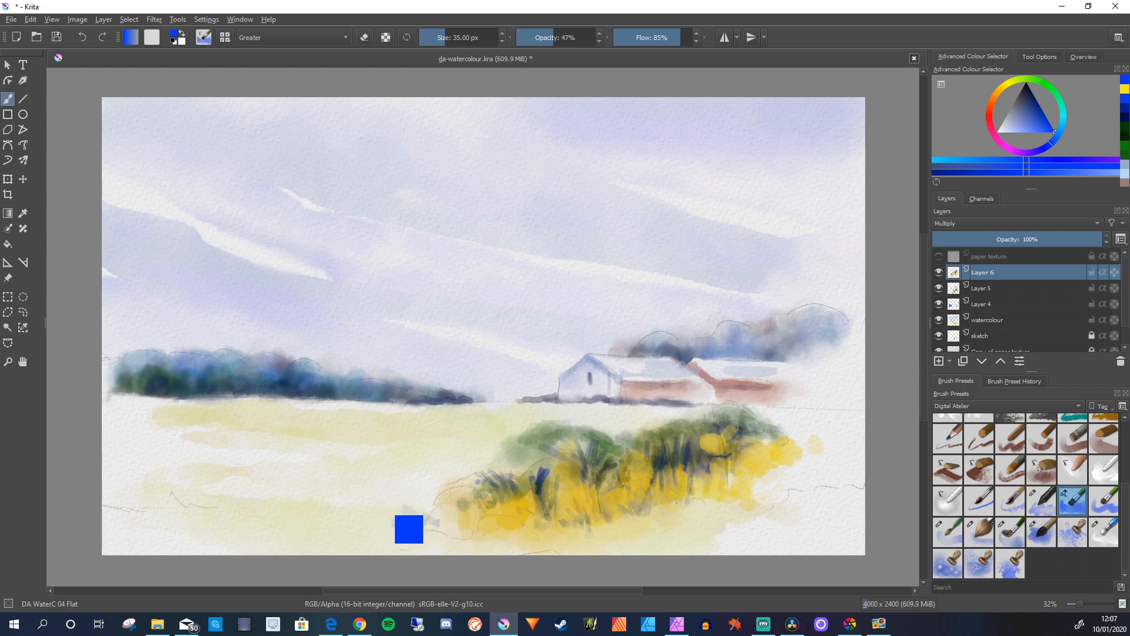
Switch to the DA WaterC 05 Opaque ink brush at 63 px, and try a blue stroke below the bush before undoing it
{"action": "key", "text": "slash"}
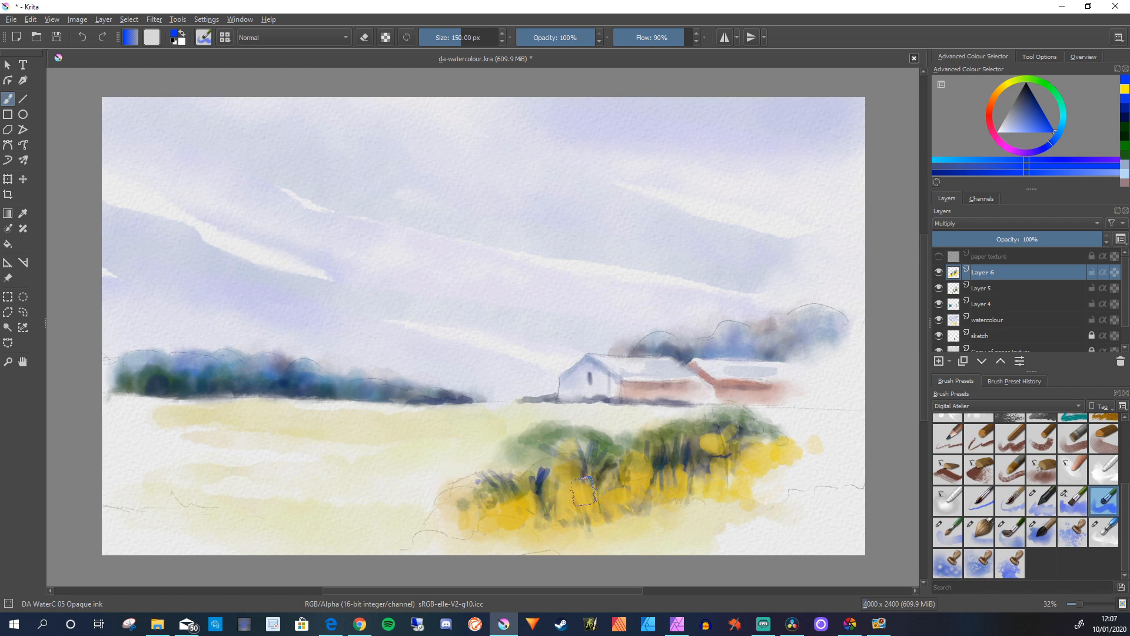
{"action": "key", "text": "bracketleft"}
{"action": "left_click_drag", "start_coordinate": [562, 486], "coordinate": [516, 485], "text": "shift"}
{"action": "left_click_drag", "start_coordinate": [584, 477], "coordinate": [583, 508]}
{"action": "key", "text": "ctrl+z"}
Add a new paint layer and dab near-white blossoms onto the left part of the bush
{"action": "key", "text": "Insert"}
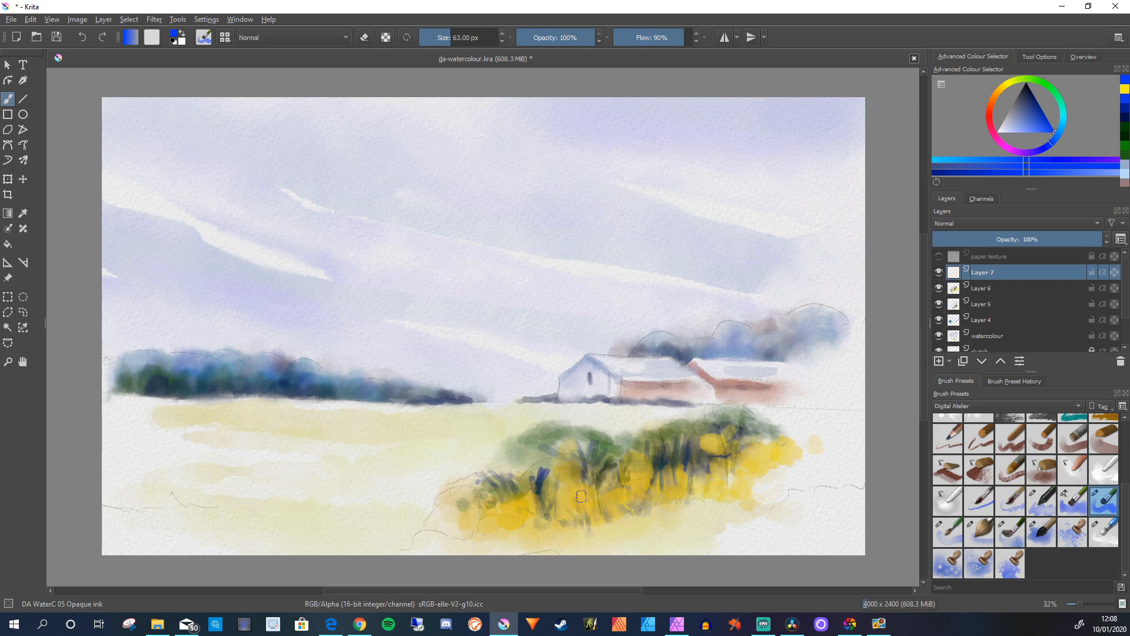
{"action": "left_click_drag", "start_coordinate": [1000, 131], "coordinate": [1002, 129]}
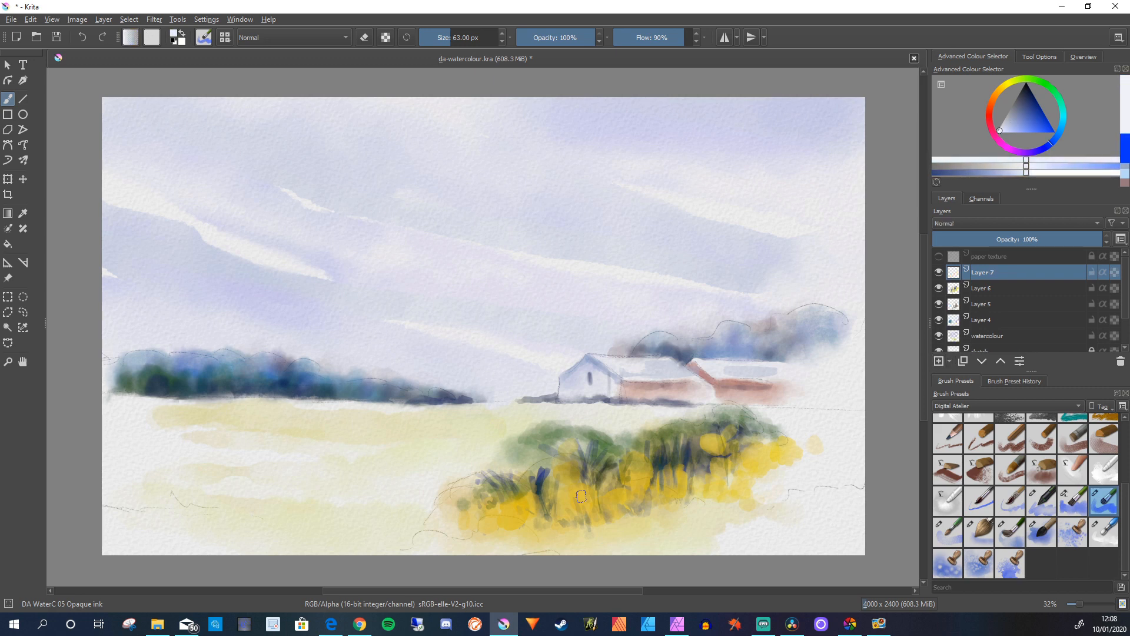
{"action": "mouse_move", "coordinate": [574, 439]}
{"action": "left_mouse_down"}
{"action": "mouse_move", "coordinate": [611, 442]}
{"action": "mouse_move", "coordinate": [560, 451]}
{"action": "mouse_move", "coordinate": [537, 441]}
{"action": "mouse_move", "coordinate": [526, 456]}
{"action": "mouse_move", "coordinate": [545, 440]}
{"action": "mouse_move", "coordinate": [568, 441]}
{"action": "mouse_move", "coordinate": [550, 438]}
{"action": "mouse_move", "coordinate": [585, 428]}
{"action": "left_mouse_up"}
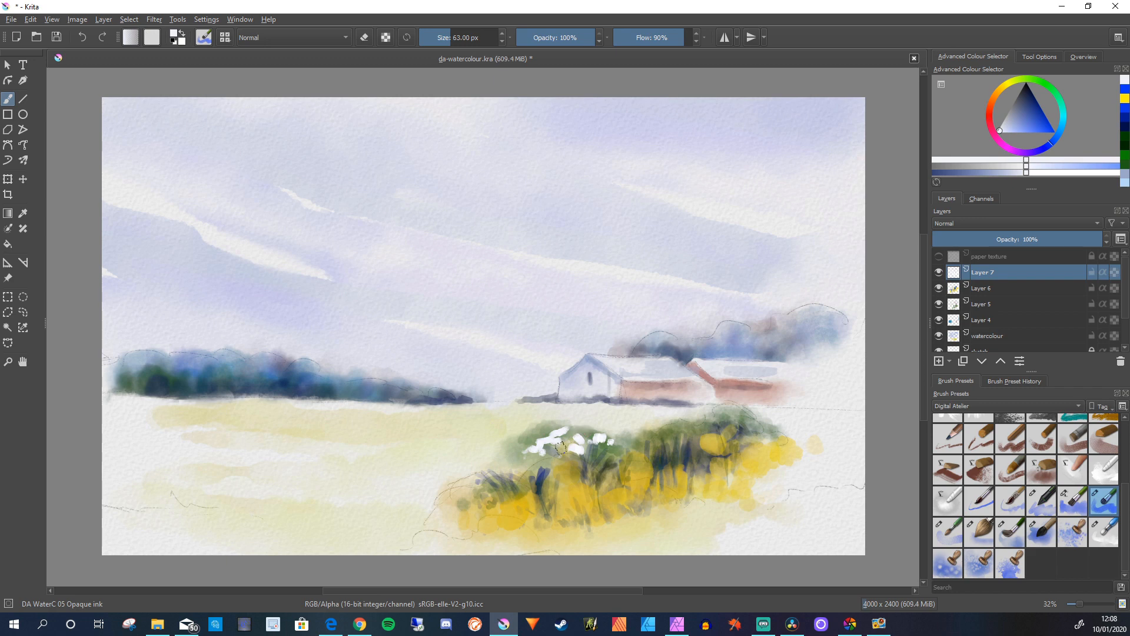
{"action": "left_click_drag", "start_coordinate": [519, 471], "coordinate": [510, 476]}
Show the paper texture layer and add more white blossoms at the bush's left end and upper middle
{"action": "left_click", "coordinate": [939, 256]}
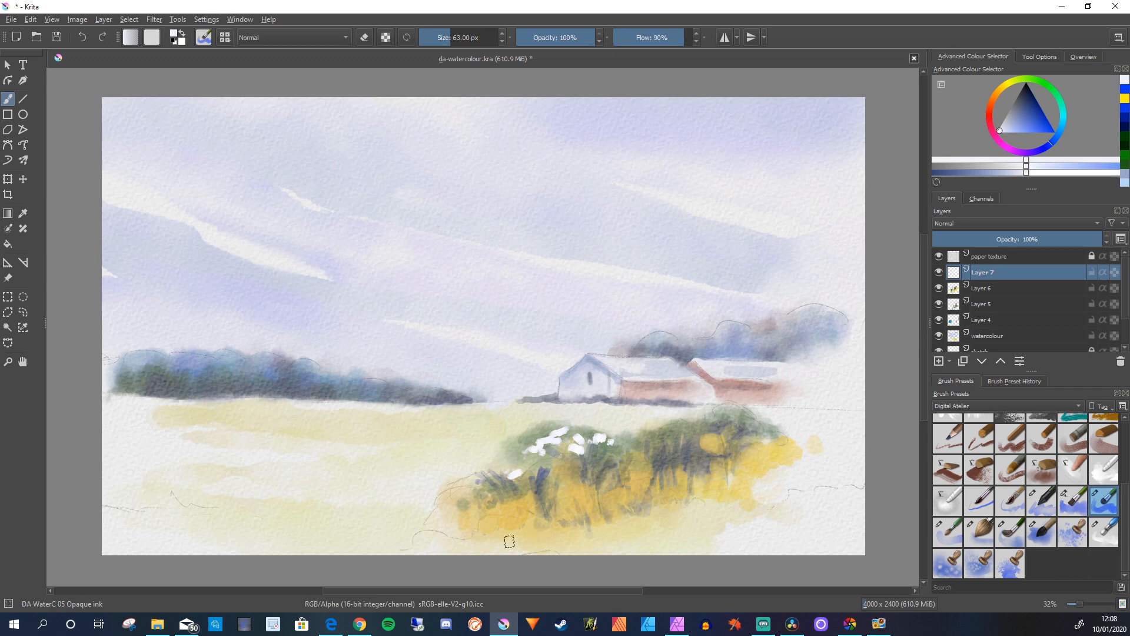
{"action": "left_click_drag", "start_coordinate": [503, 475], "coordinate": [489, 477]}
{"action": "left_click", "coordinate": [631, 438]}
Compare the Darken, Darker Colour and Easy Burn blending modes on the paper texture layer, keeping Easy Burn
{"action": "key", "text": "Page_Up"}
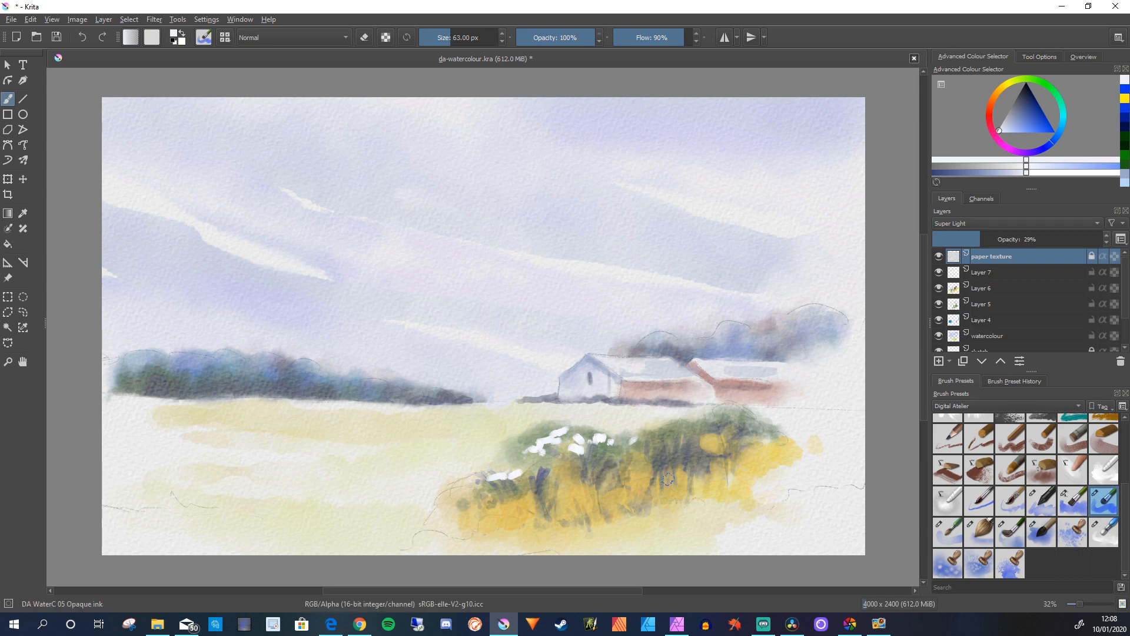
{"action": "left_click", "coordinate": [1016, 223]}
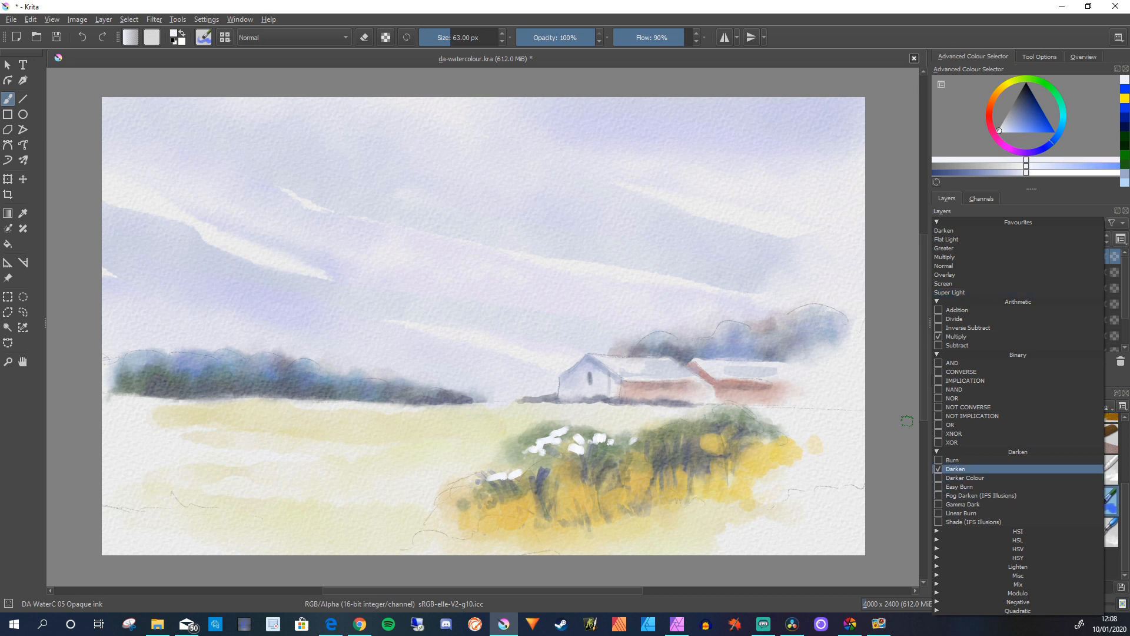
{"action": "left_click", "coordinate": [956, 468]}
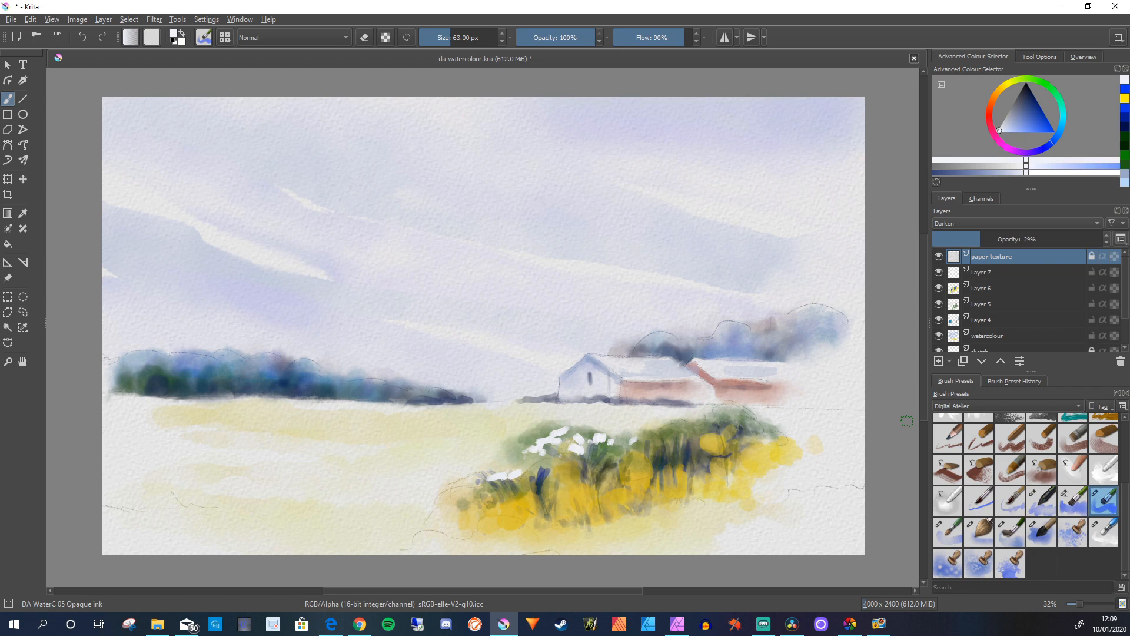
{"action": "left_click", "coordinate": [1015, 223]}
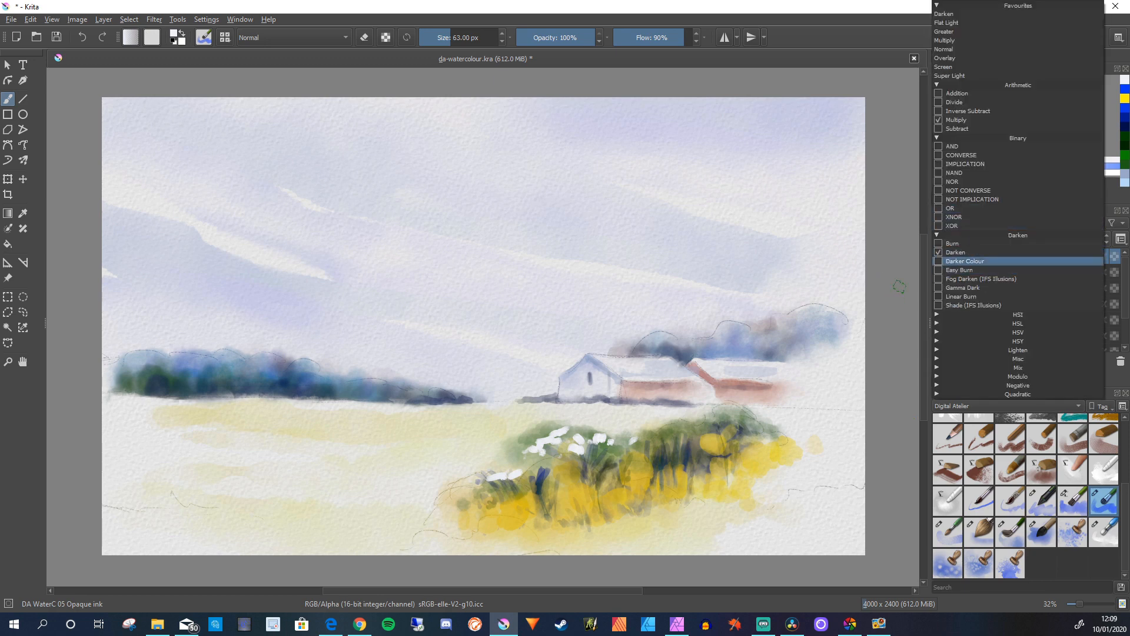
{"action": "left_click", "coordinate": [966, 261]}
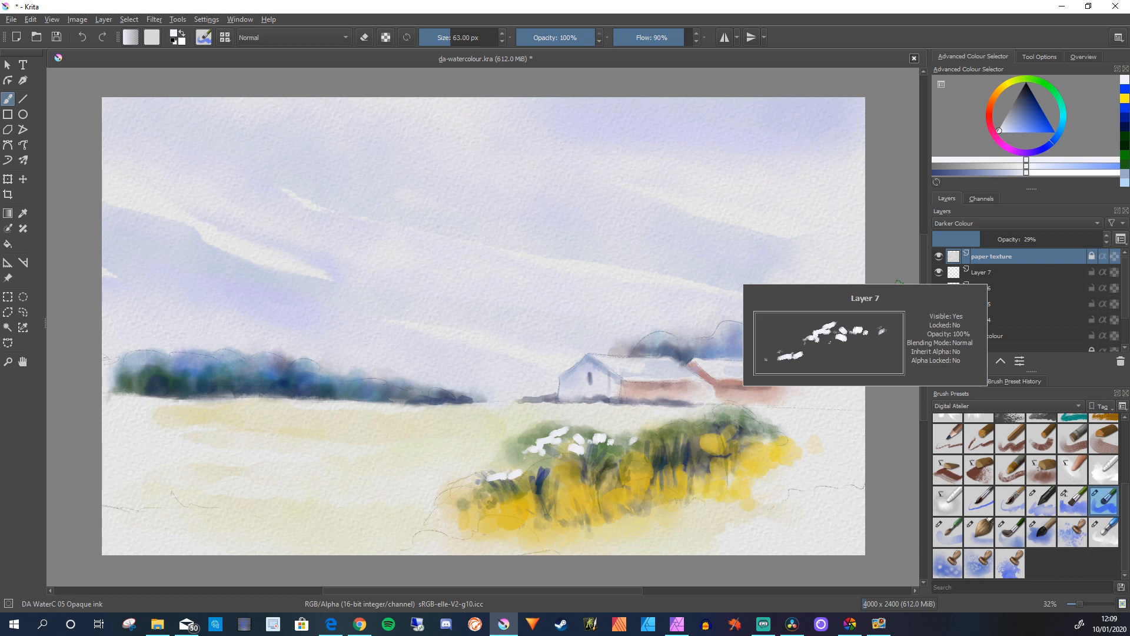
{"action": "left_click", "coordinate": [986, 223]}
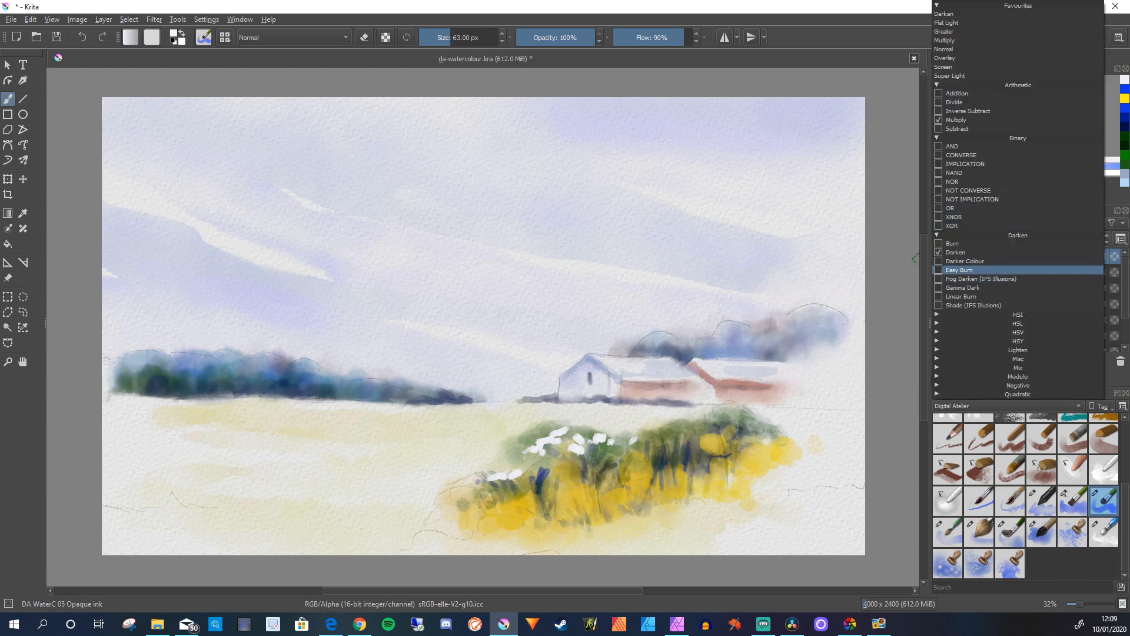
{"action": "left_click", "coordinate": [960, 270]}
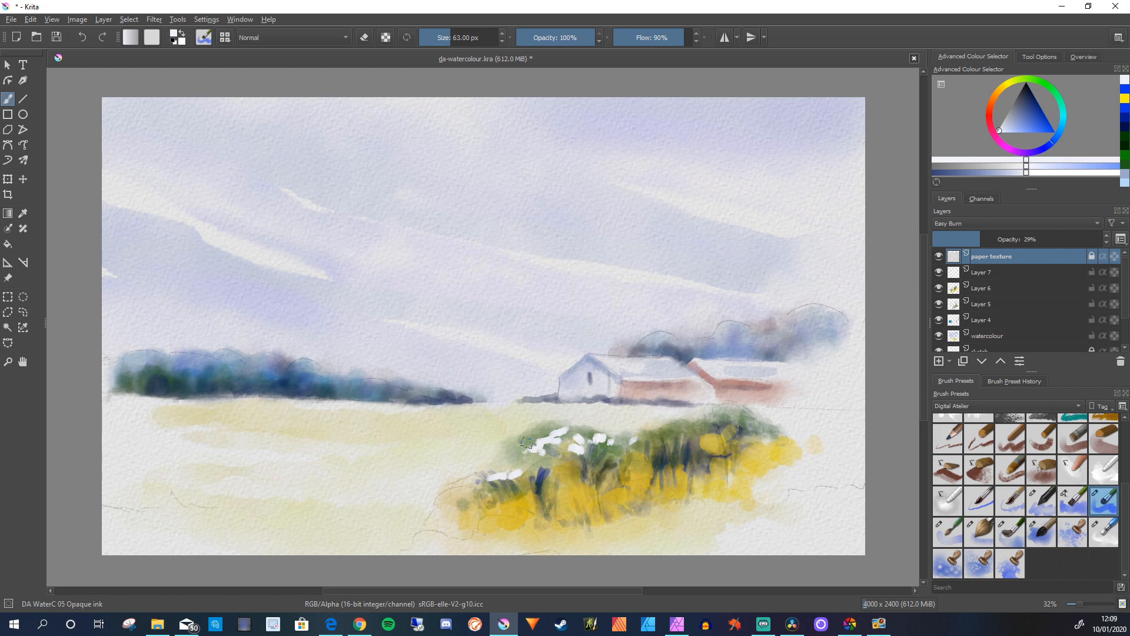
Fill out the white blossom clusters across the bush's left half and middle on Layer 7
{"action": "left_click", "coordinate": [520, 457]}
{"action": "key", "text": "Page_Down"}
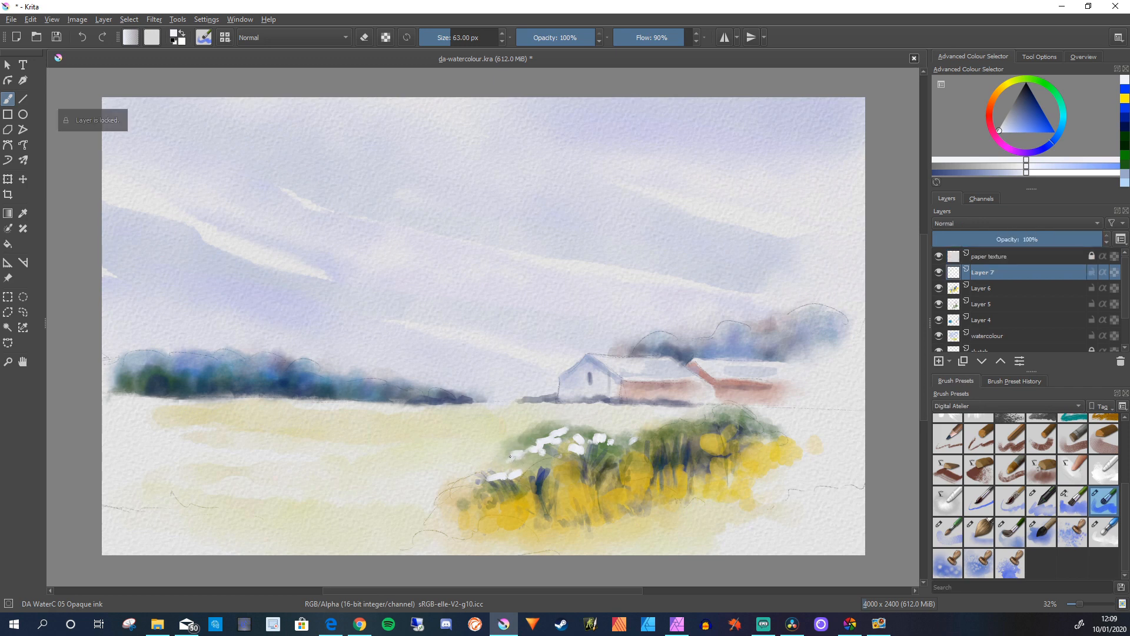
{"action": "mouse_move", "coordinate": [525, 448]}
{"action": "left_mouse_down"}
{"action": "mouse_move", "coordinate": [514, 471]}
{"action": "mouse_move", "coordinate": [540, 467]}
{"action": "mouse_move", "coordinate": [526, 474]}
{"action": "left_mouse_up"}
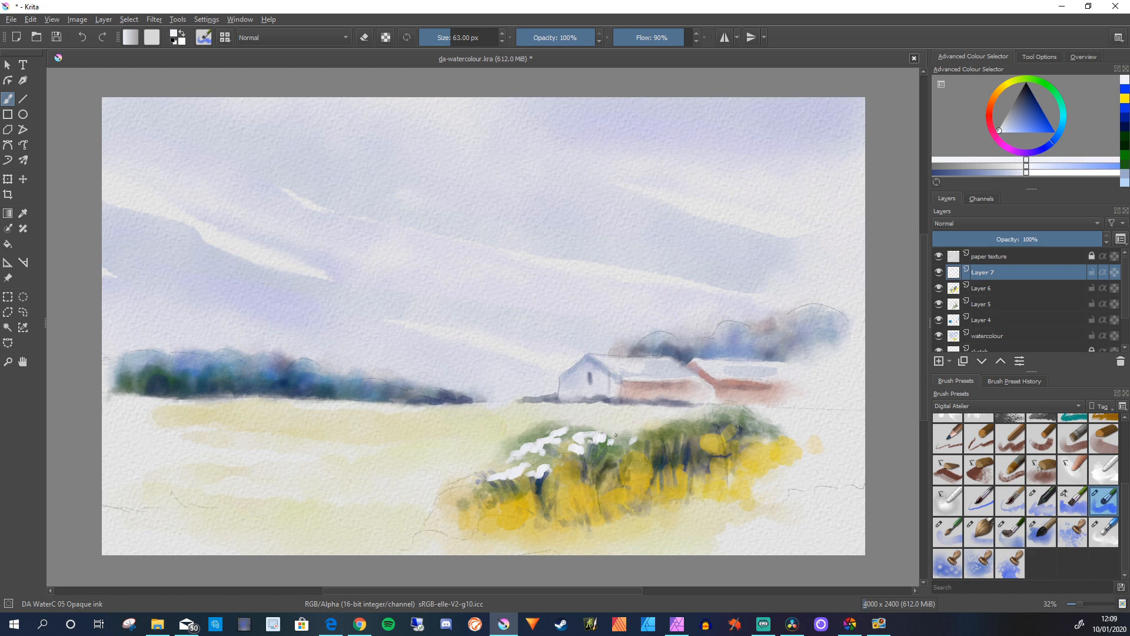
{"action": "mouse_move", "coordinate": [578, 455]}
{"action": "left_mouse_down"}
{"action": "mouse_move", "coordinate": [545, 439]}
{"action": "mouse_move", "coordinate": [565, 474]}
{"action": "mouse_move", "coordinate": [609, 441]}
{"action": "mouse_move", "coordinate": [585, 468]}
{"action": "left_mouse_up"}
{"action": "left_click_drag", "start_coordinate": [615, 447], "coordinate": [641, 451]}
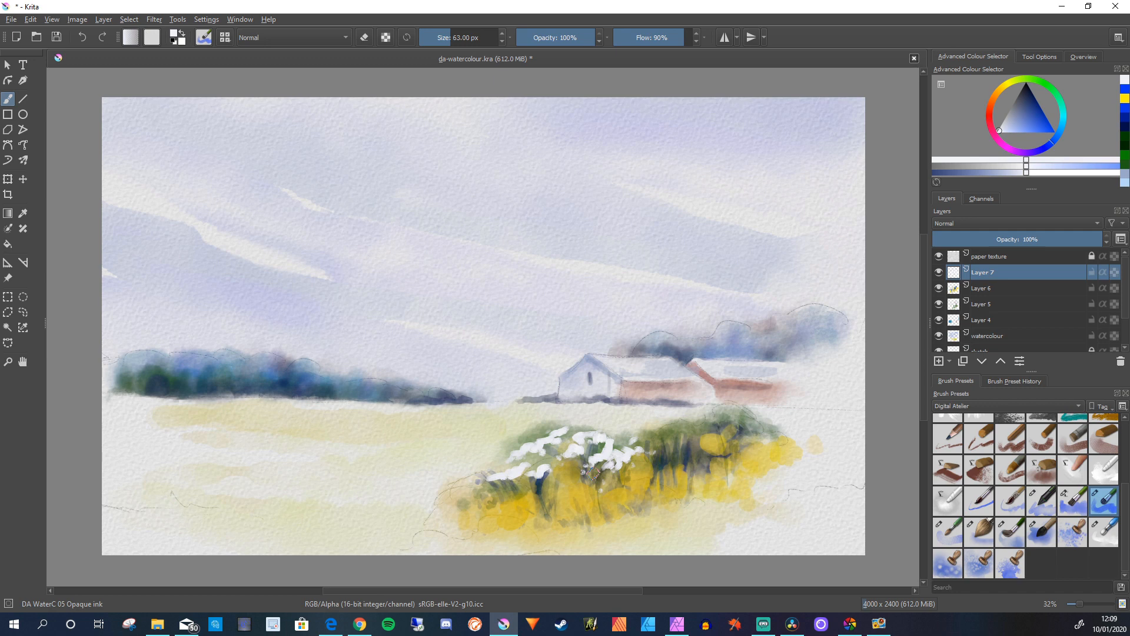
Dab white blossoms along the bush's lower edge and left end, and reduce Layer 7's opacity to 88%
{"action": "left_click_drag", "start_coordinate": [645, 498], "coordinate": [605, 513]}
{"action": "left_click_drag", "start_coordinate": [1097, 239], "coordinate": [1083, 239]}
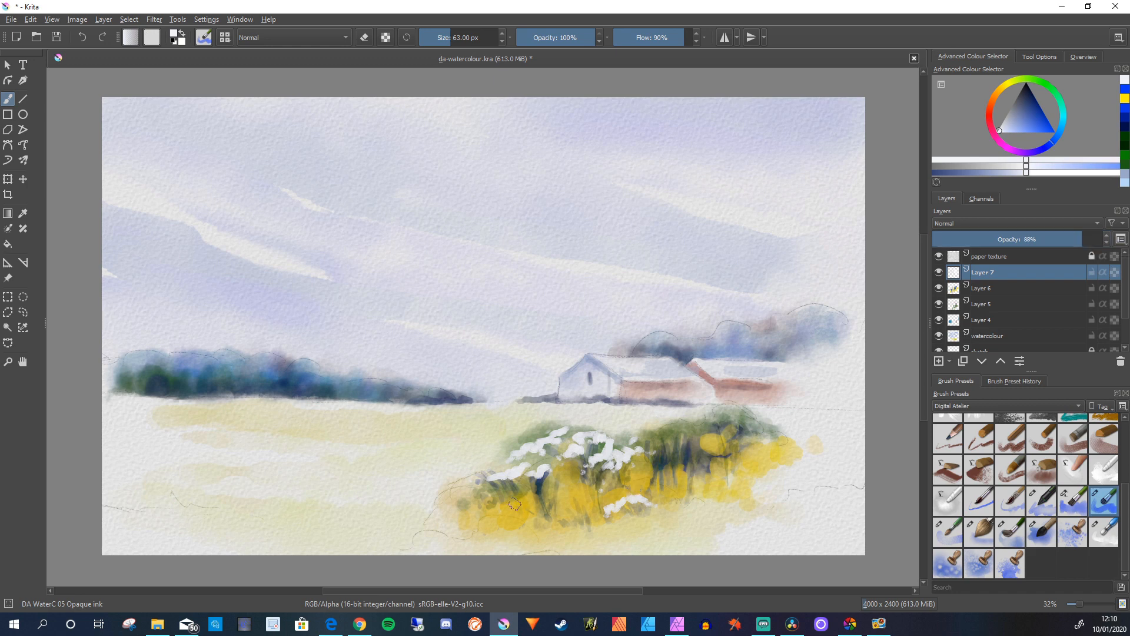
{"action": "left_click_drag", "start_coordinate": [506, 493], "coordinate": [465, 506]}
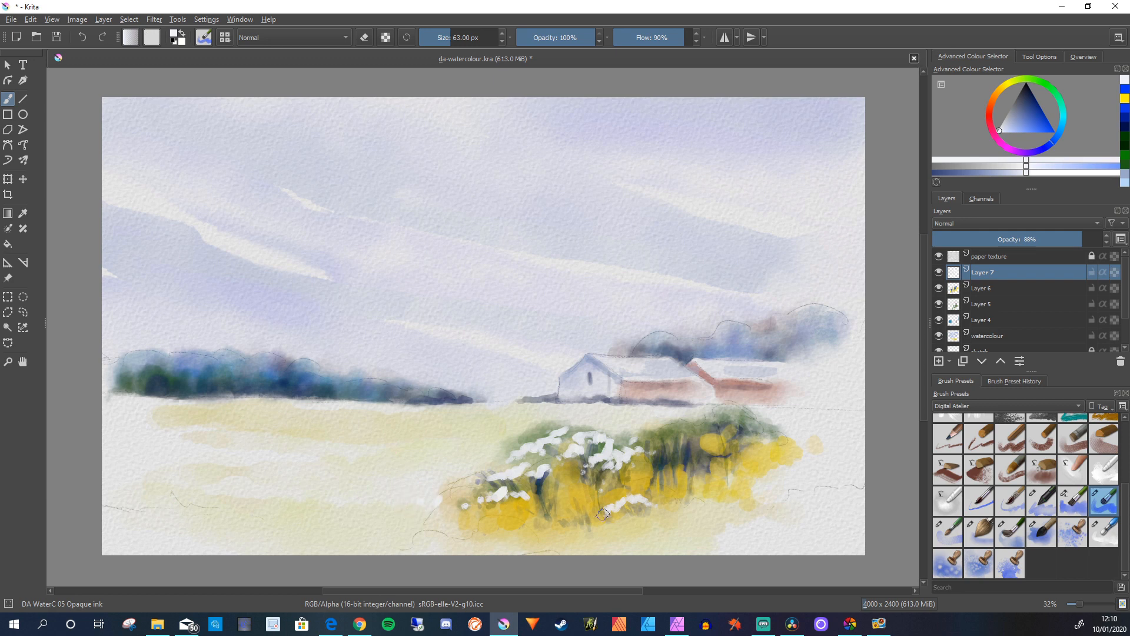
{"action": "left_click_drag", "start_coordinate": [591, 502], "coordinate": [578, 505]}
{"action": "left_click", "coordinate": [555, 515]}
{"action": "left_click", "coordinate": [530, 522]}
{"action": "left_click", "coordinate": [526, 516]}
Extend the white blossoms along the lower middle and over the right part of the bush's crown
{"action": "left_click_drag", "start_coordinate": [629, 499], "coordinate": [641, 496]}
{"action": "mouse_move", "coordinate": [676, 441]}
{"action": "left_mouse_down"}
{"action": "mouse_move", "coordinate": [665, 440]}
{"action": "mouse_move", "coordinate": [642, 456]}
{"action": "mouse_move", "coordinate": [638, 467]}
{"action": "mouse_move", "coordinate": [670, 443]}
{"action": "mouse_move", "coordinate": [697, 459]}
{"action": "mouse_move", "coordinate": [662, 452]}
{"action": "mouse_move", "coordinate": [652, 469]}
{"action": "mouse_move", "coordinate": [670, 466]}
{"action": "mouse_move", "coordinate": [664, 488]}
{"action": "mouse_move", "coordinate": [656, 457]}
{"action": "left_mouse_up"}
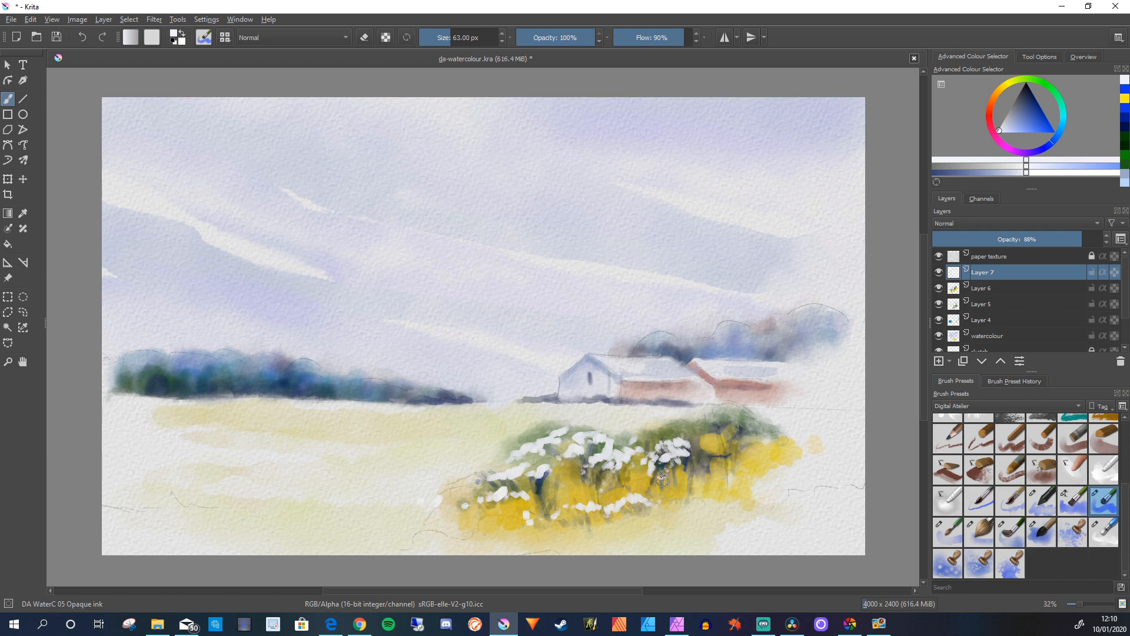
{"action": "mouse_move", "coordinate": [718, 419]}
{"action": "left_mouse_down"}
{"action": "mouse_move", "coordinate": [743, 416]}
{"action": "mouse_move", "coordinate": [698, 430]}
{"action": "mouse_move", "coordinate": [745, 431]}
{"action": "mouse_move", "coordinate": [707, 439]}
{"action": "mouse_move", "coordinate": [704, 422]}
{"action": "left_mouse_up"}
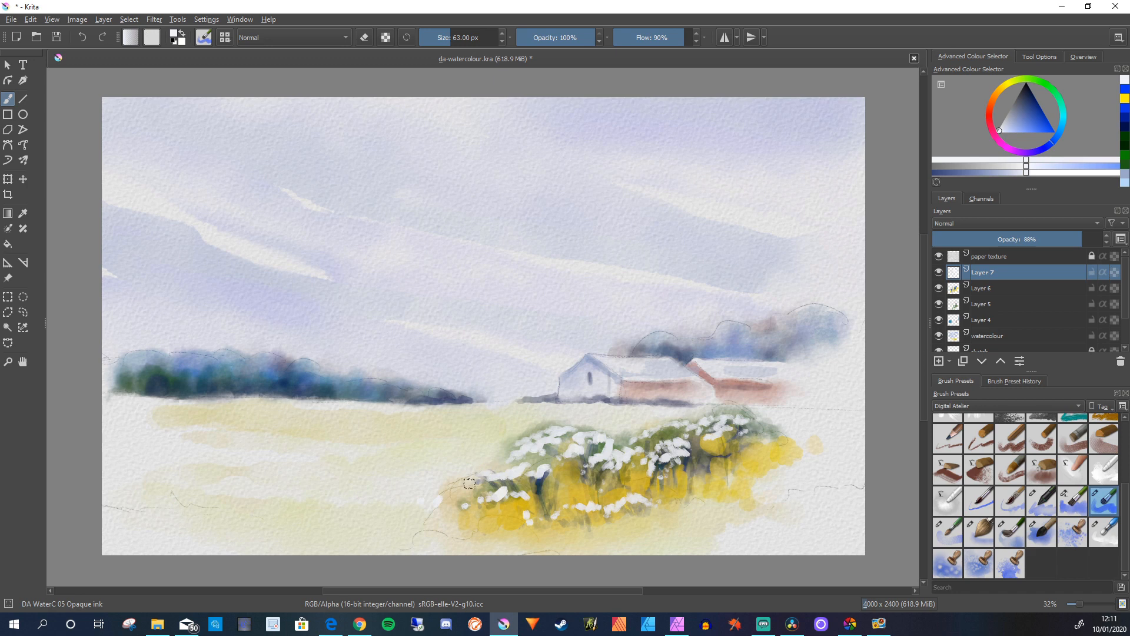
Paint dark blue stems beneath the blossoms in the bush's right part, reducing the brush to 32 px
{"action": "left_click_drag", "start_coordinate": [1050, 126], "coordinate": [1048, 118]}
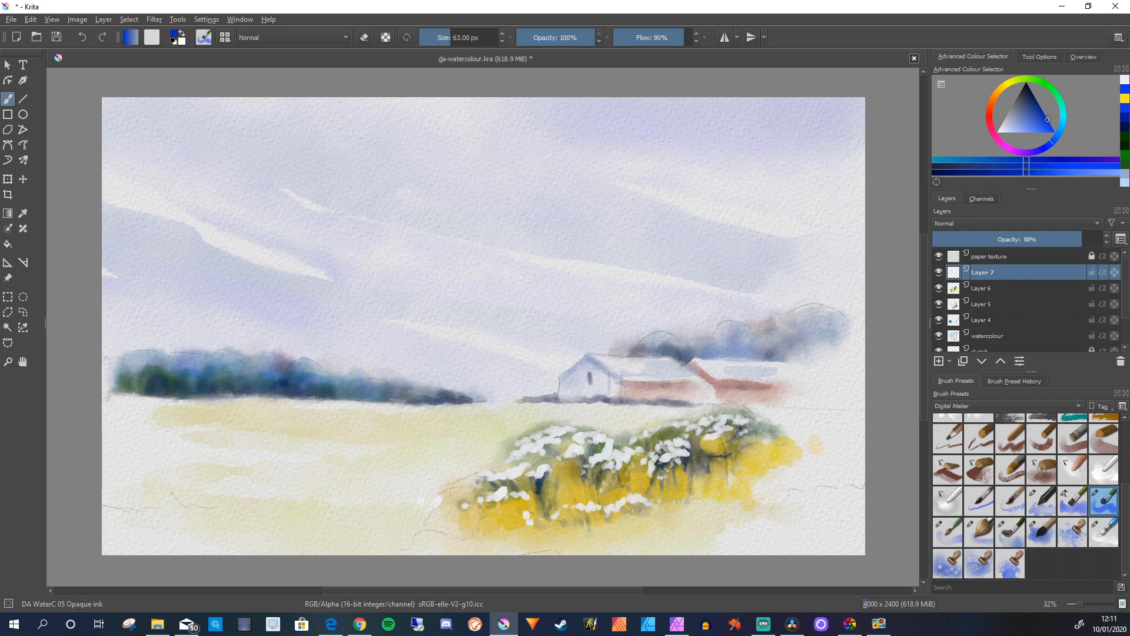
{"action": "left_click_drag", "start_coordinate": [722, 429], "coordinate": [728, 462]}
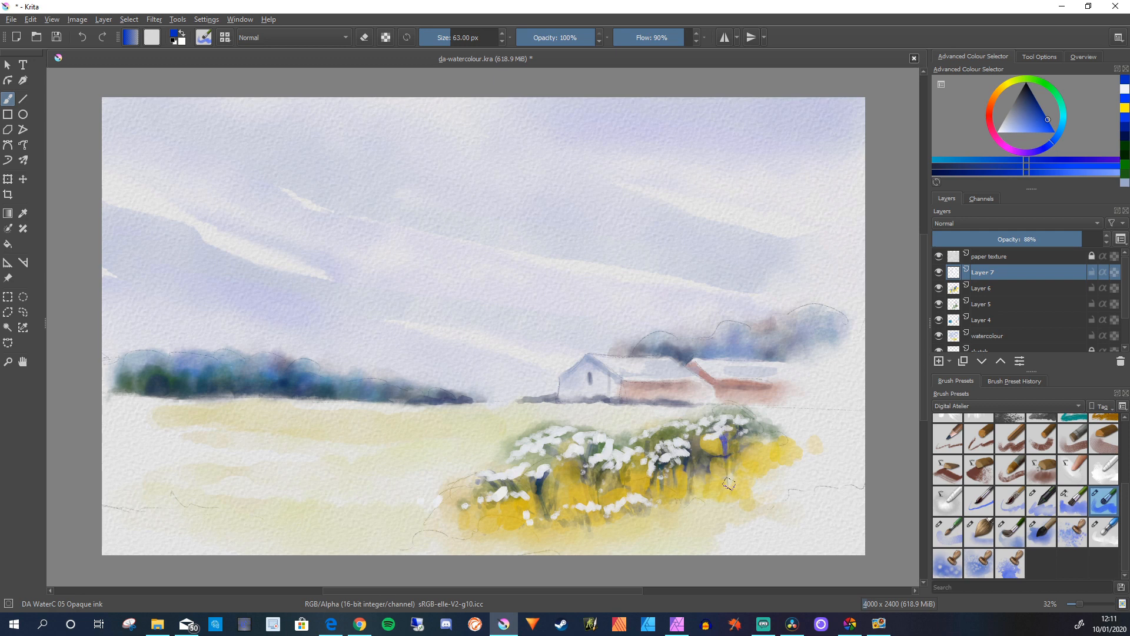
{"action": "key", "text": "bracketleft"}
{"action": "key", "text": "bracketleft"}
{"action": "key", "text": "bracketleft"}
{"action": "left_click_drag", "start_coordinate": [682, 457], "coordinate": [686, 487]}
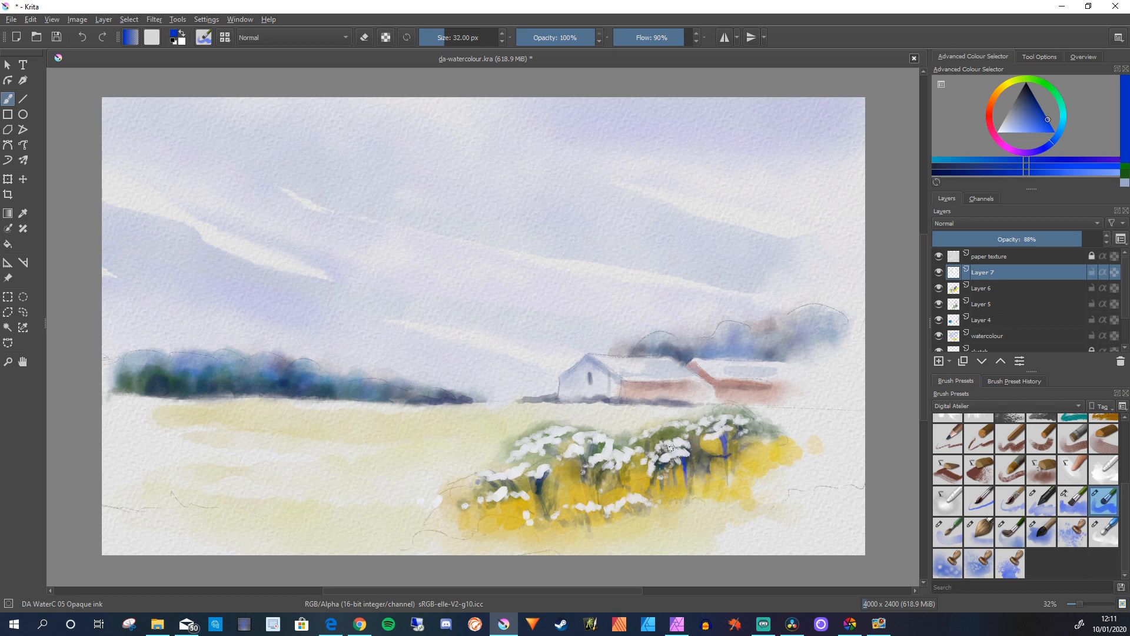
Paint more stems and shadows among the blossoms from the bush's right part to its left half in a darker, more violet blue
{"action": "left_click", "coordinate": [1041, 148]}
{"action": "left_click_drag", "start_coordinate": [1048, 119], "coordinate": [1041, 108]}
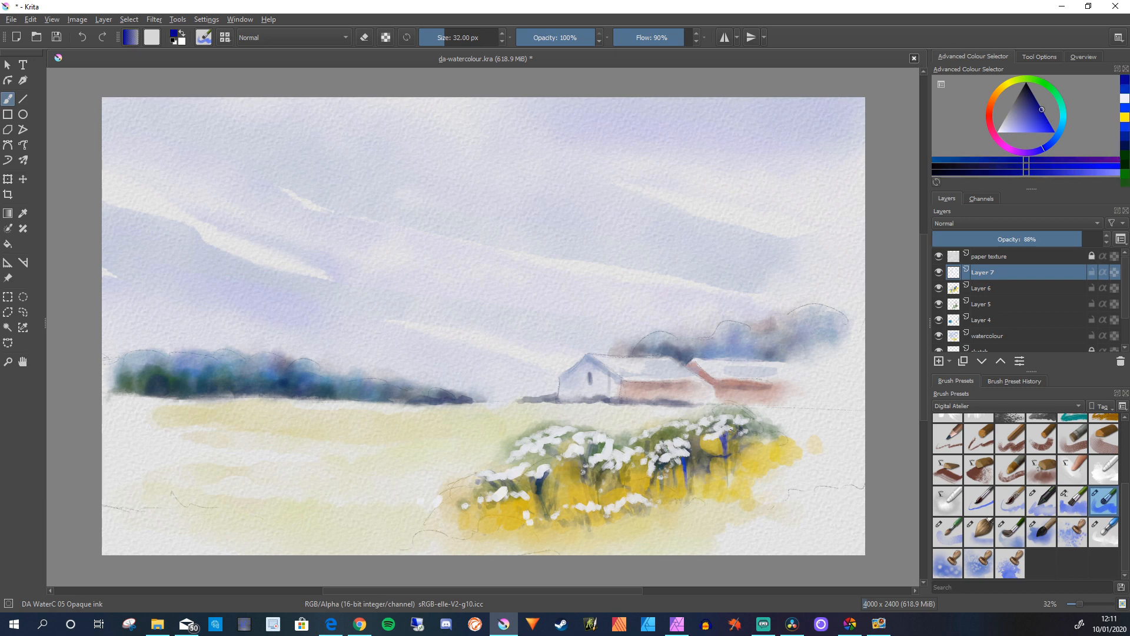
{"action": "left_click_drag", "start_coordinate": [738, 426], "coordinate": [737, 448]}
{"action": "mouse_move", "coordinate": [634, 453]}
{"action": "left_mouse_down"}
{"action": "mouse_move", "coordinate": [636, 474]}
{"action": "mouse_move", "coordinate": [647, 449]}
{"action": "left_mouse_up"}
{"action": "left_click_drag", "start_coordinate": [674, 462], "coordinate": [677, 489]}
{"action": "mouse_move", "coordinate": [555, 464]}
{"action": "left_mouse_down"}
{"action": "mouse_move", "coordinate": [550, 445]}
{"action": "mouse_move", "coordinate": [543, 459]}
{"action": "mouse_move", "coordinate": [563, 448]}
{"action": "mouse_move", "coordinate": [560, 459]}
{"action": "mouse_move", "coordinate": [576, 460]}
{"action": "left_mouse_up"}
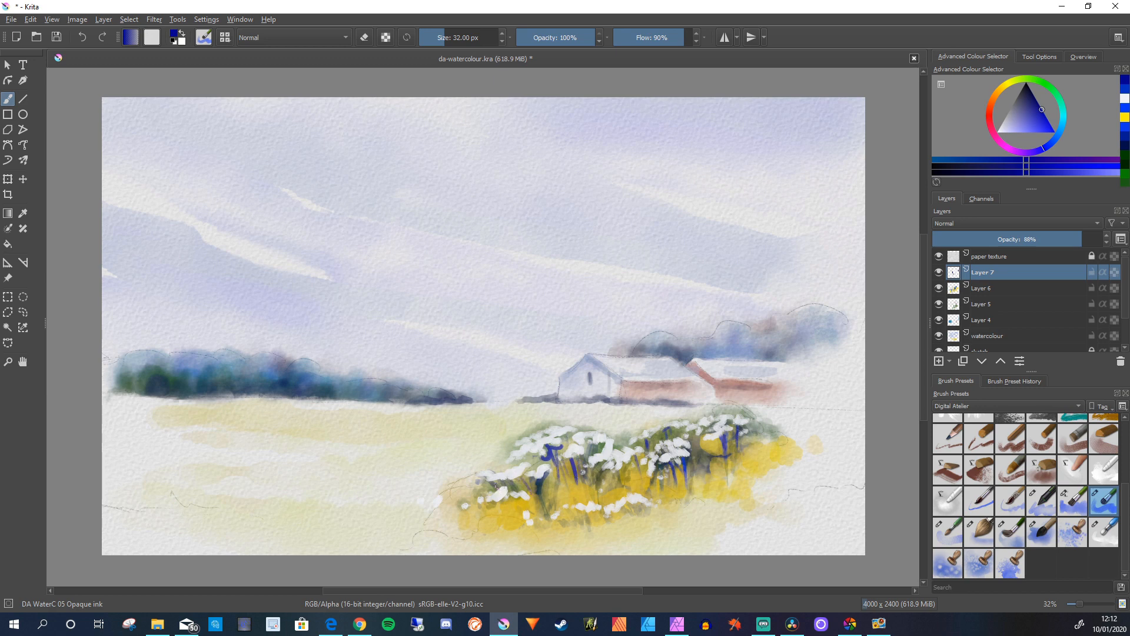
Soften the edges of the stems and blossoms in the bush's left half using DA WaterC 11 Blender edges at 59 px
{"action": "key", "text": "slash"}
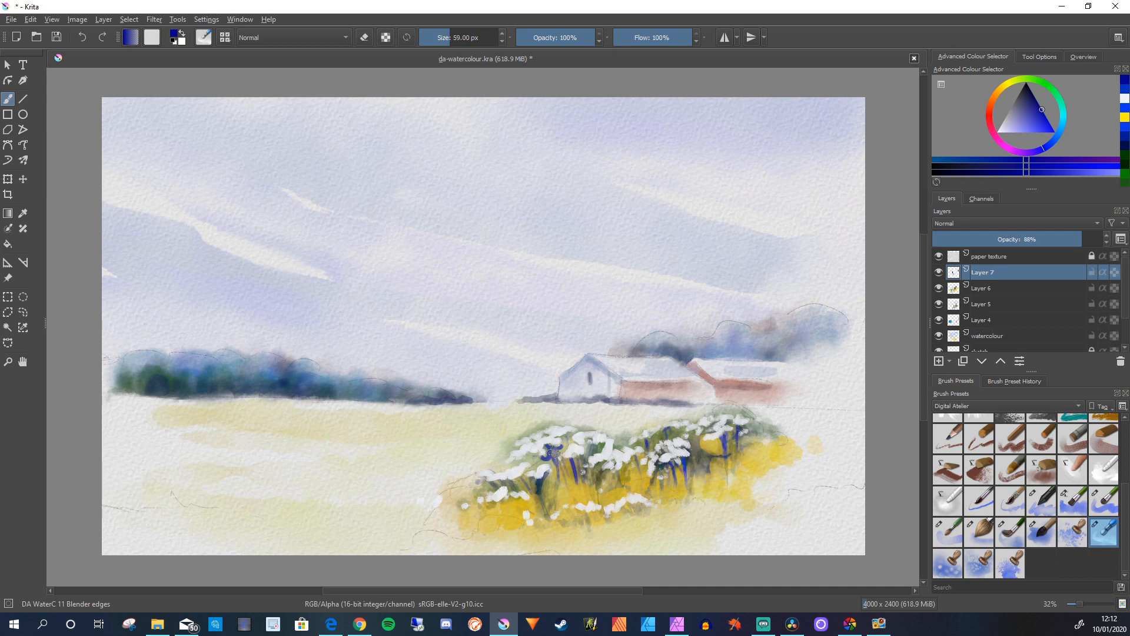
{"action": "mouse_move", "coordinate": [554, 474]}
{"action": "left_mouse_down"}
{"action": "mouse_move", "coordinate": [550, 460]}
{"action": "mouse_move", "coordinate": [564, 462]}
{"action": "mouse_move", "coordinate": [572, 484]}
{"action": "left_mouse_up"}
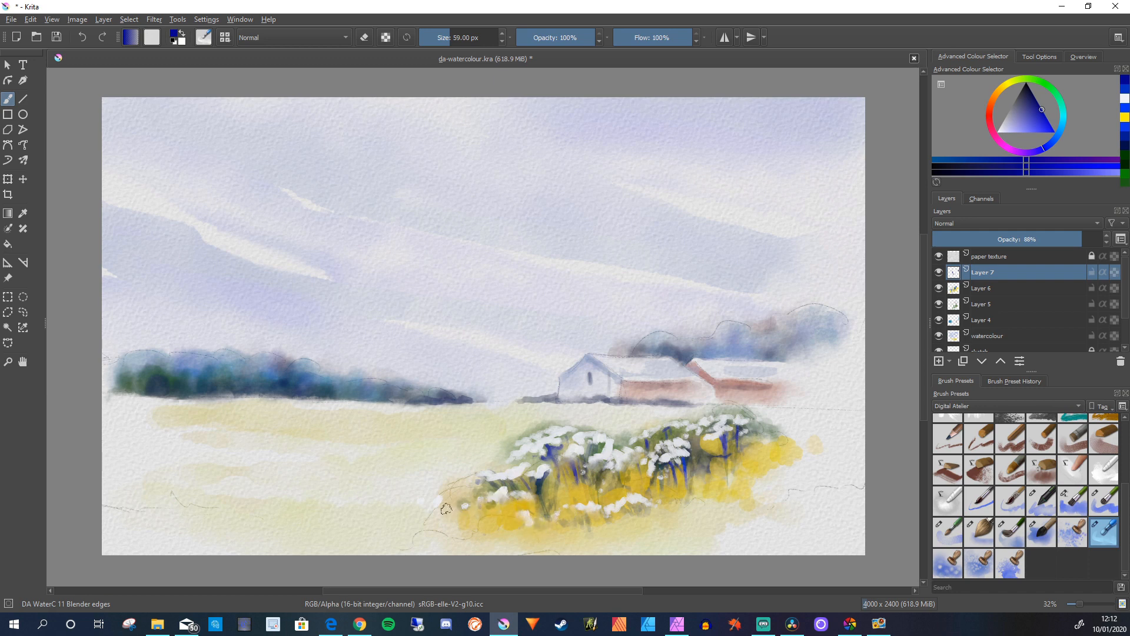
{"action": "left_click_drag", "start_coordinate": [445, 502], "coordinate": [412, 499]}
{"action": "mouse_move", "coordinate": [512, 465]}
{"action": "left_mouse_down"}
{"action": "mouse_move", "coordinate": [522, 446]}
{"action": "mouse_move", "coordinate": [501, 453]}
{"action": "left_mouse_up"}
Scatter orange-yellow spots over the meadow beside the bush, its lower part and right end with DA WaterC 10 Drops at 300 px
{"action": "left_click", "coordinate": [1072, 532]}
{"action": "left_click", "coordinate": [338, 460]}
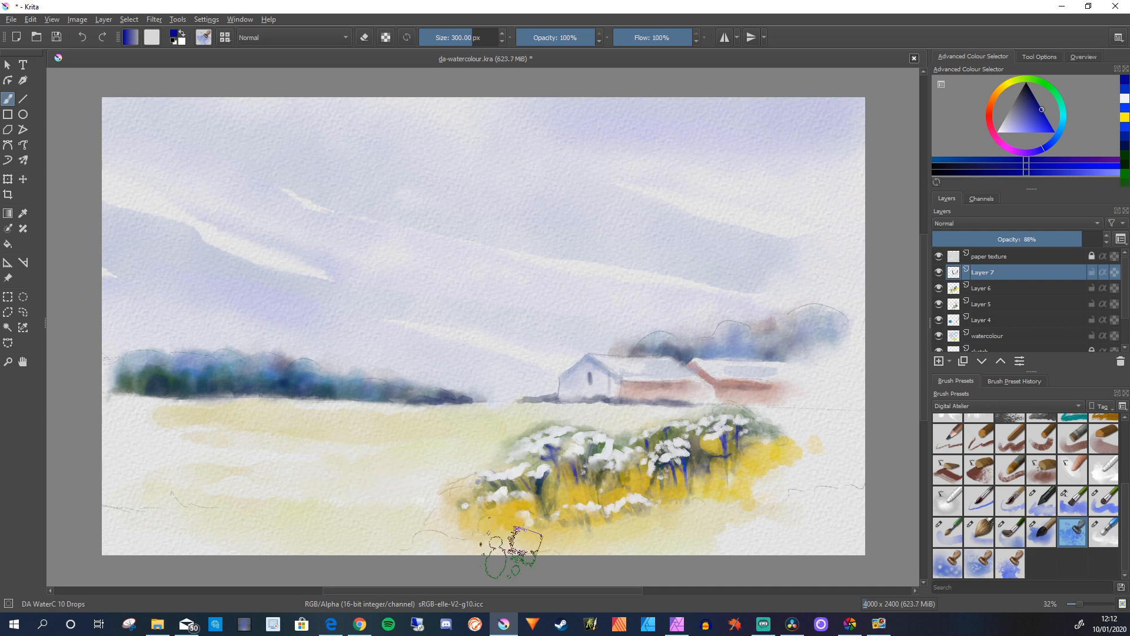
{"action": "left_click", "coordinate": [1124, 117]}
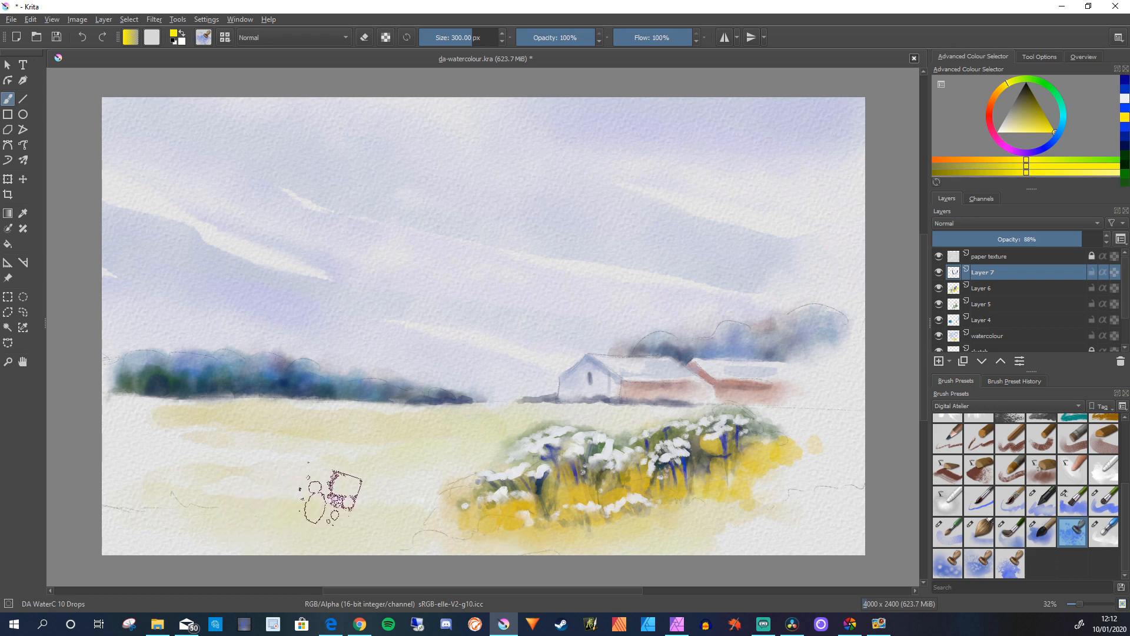
{"action": "left_click", "coordinate": [997, 90]}
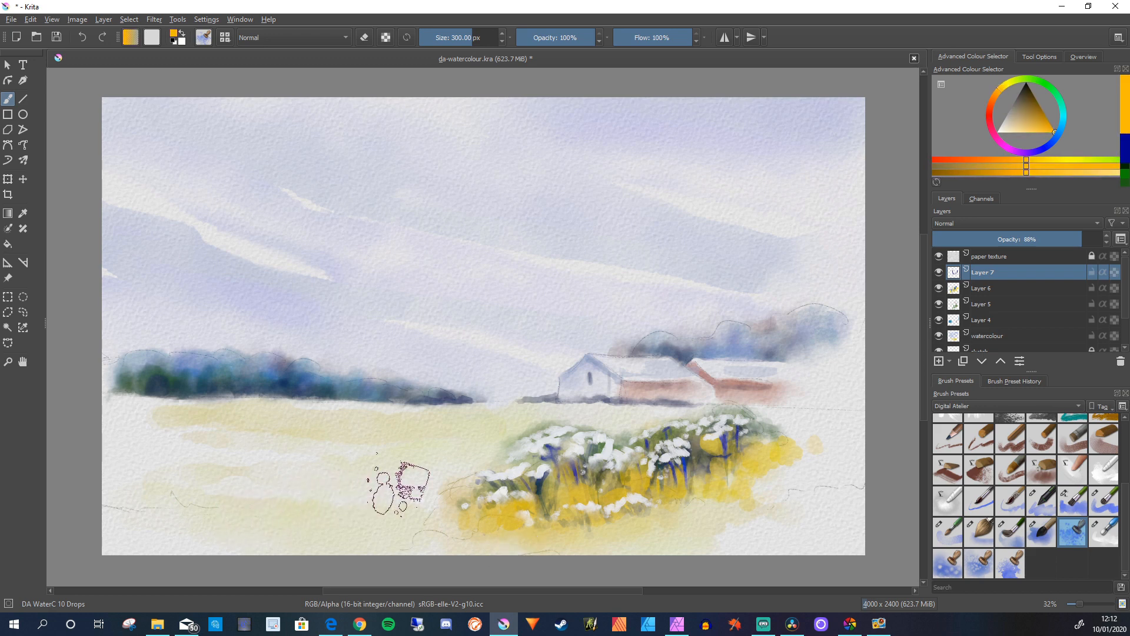
{"action": "left_click_drag", "start_coordinate": [330, 489], "coordinate": [486, 465]}
{"action": "mouse_move", "coordinate": [588, 501]}
{"action": "left_mouse_down"}
{"action": "mouse_move", "coordinate": [609, 487]}
{"action": "mouse_move", "coordinate": [686, 504]}
{"action": "left_mouse_up"}
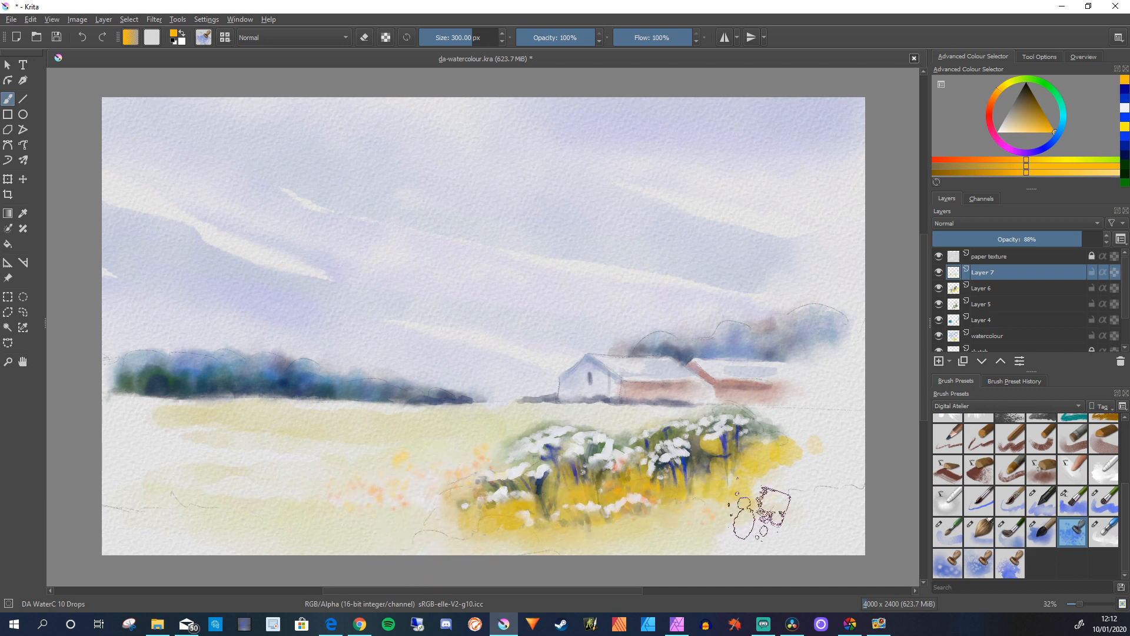
{"action": "mouse_move", "coordinate": [760, 512]}
{"action": "left_mouse_down"}
{"action": "mouse_move", "coordinate": [786, 525]}
{"action": "mouse_move", "coordinate": [765, 492]}
{"action": "mouse_move", "coordinate": [774, 474]}
{"action": "mouse_move", "coordinate": [833, 488]}
{"action": "mouse_move", "coordinate": [744, 465]}
{"action": "left_mouse_up"}
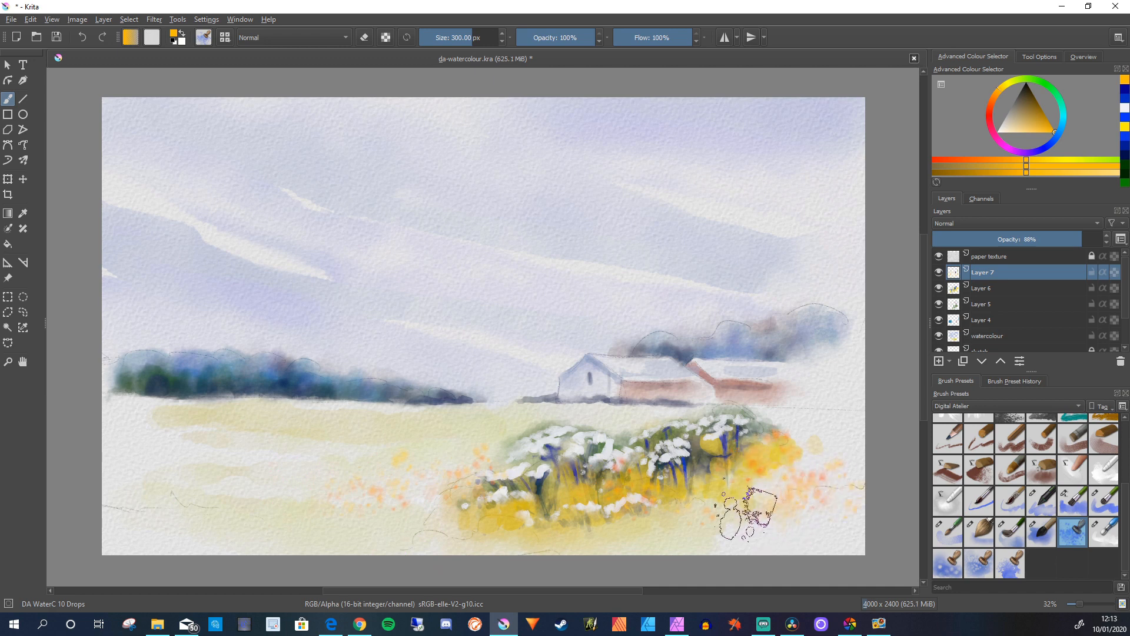
Try scattering orange and yellow spots over the left meadow with the Drops brush at 797 px and 319.30 px
{"action": "mouse_move", "coordinate": [250, 487]}
{"action": "left_mouse_down", "text": "shift"}
{"action": "mouse_move", "coordinate": [328, 488]}
{"action": "mouse_move", "coordinate": [217, 487]}
{"action": "left_mouse_up", "text": "shift"}
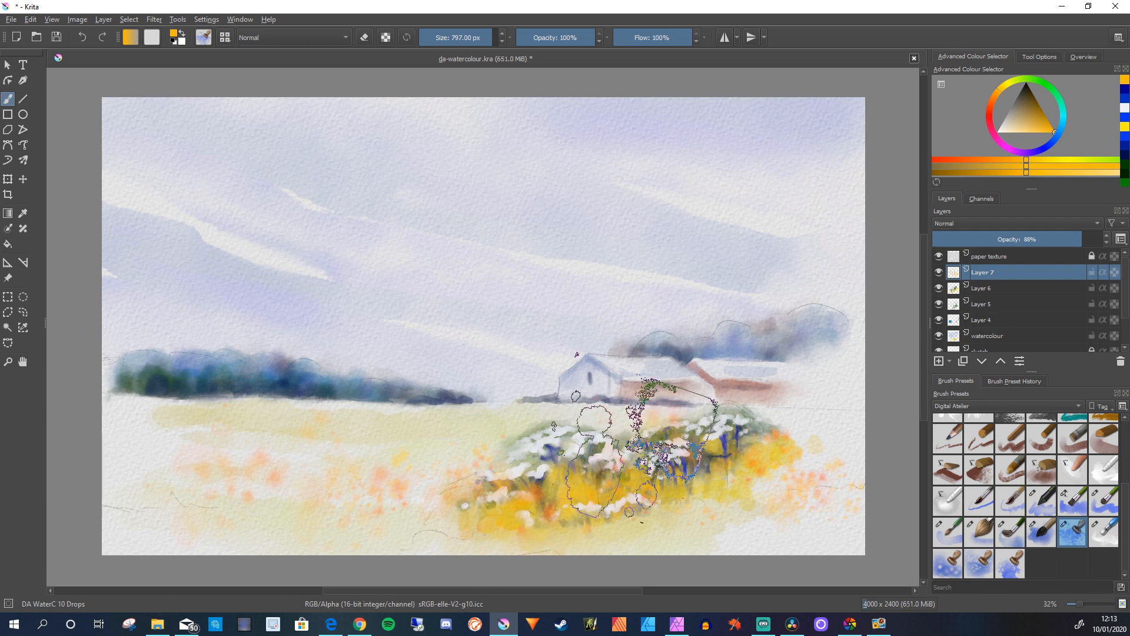
{"action": "left_click", "coordinate": [1007, 83]}
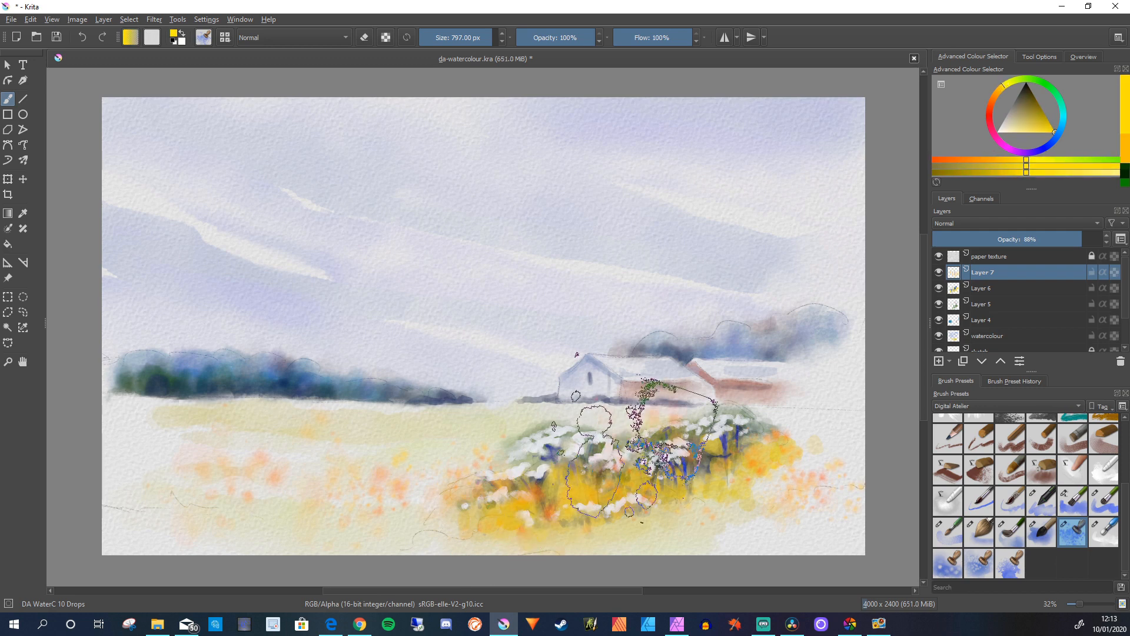
{"action": "left_click_drag", "start_coordinate": [304, 493], "coordinate": [175, 545]}
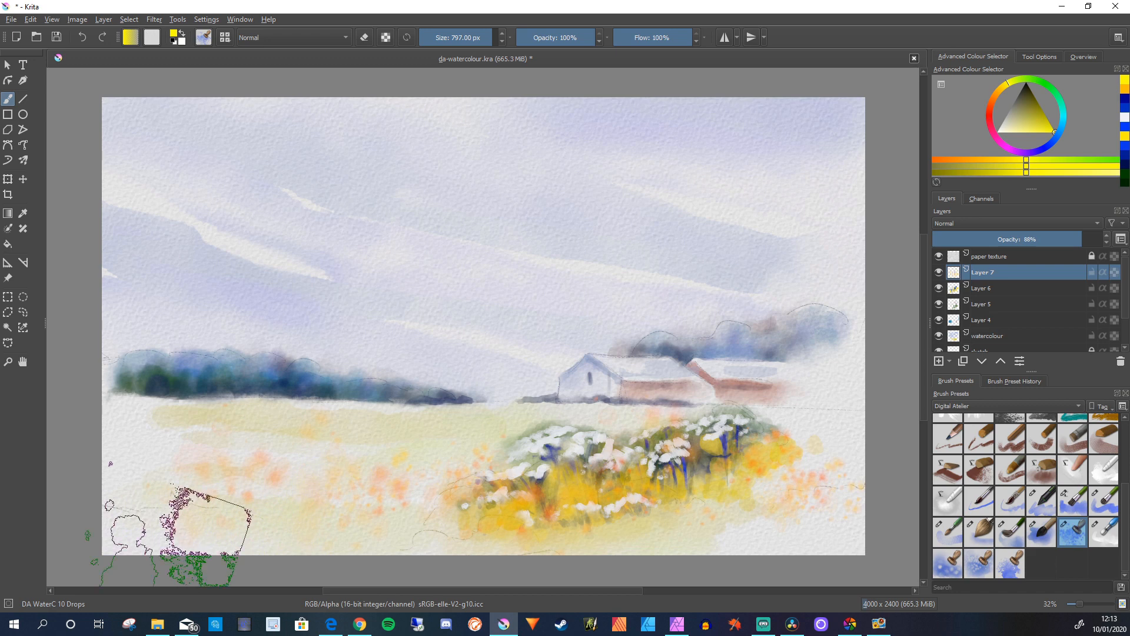
{"action": "left_click", "coordinate": [1002, 86]}
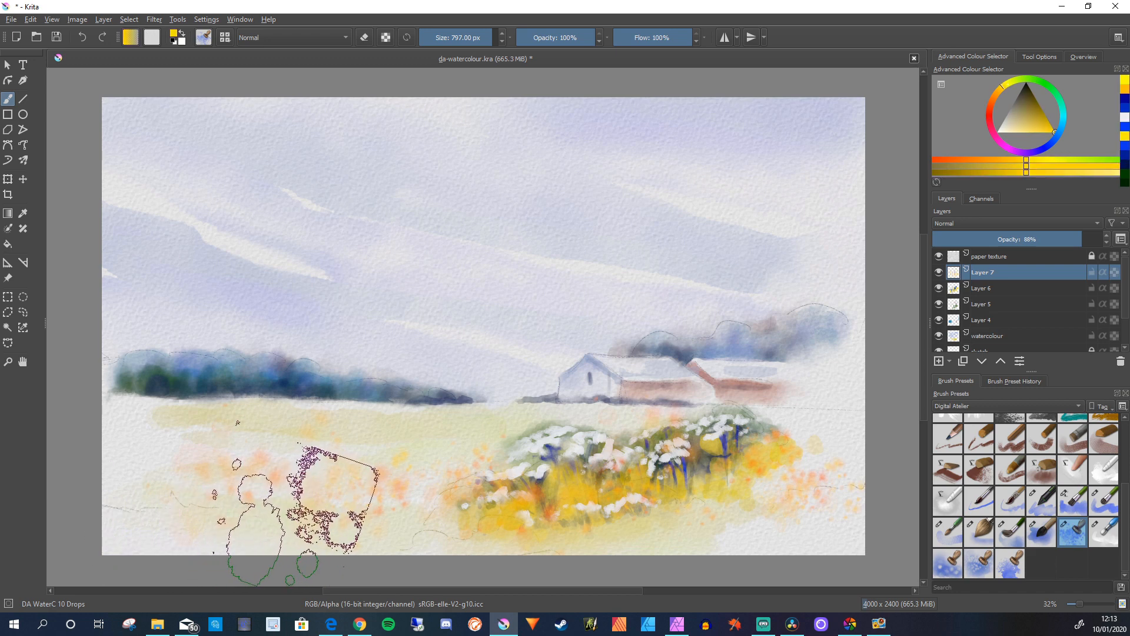
{"action": "left_click_drag", "start_coordinate": [294, 510], "coordinate": [217, 490], "text": "shift"}
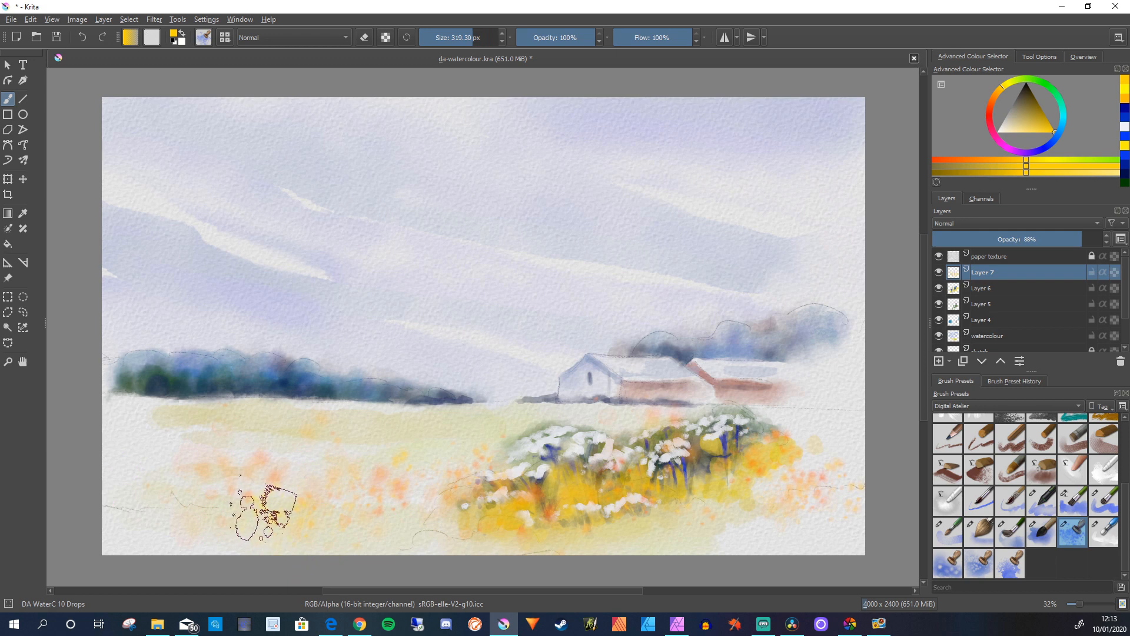
Try lifting colour around the bush on Layer 6 with DA WaterC 12 Remove water, enlarged to 1,000 px
{"action": "left_click", "coordinate": [948, 563]}
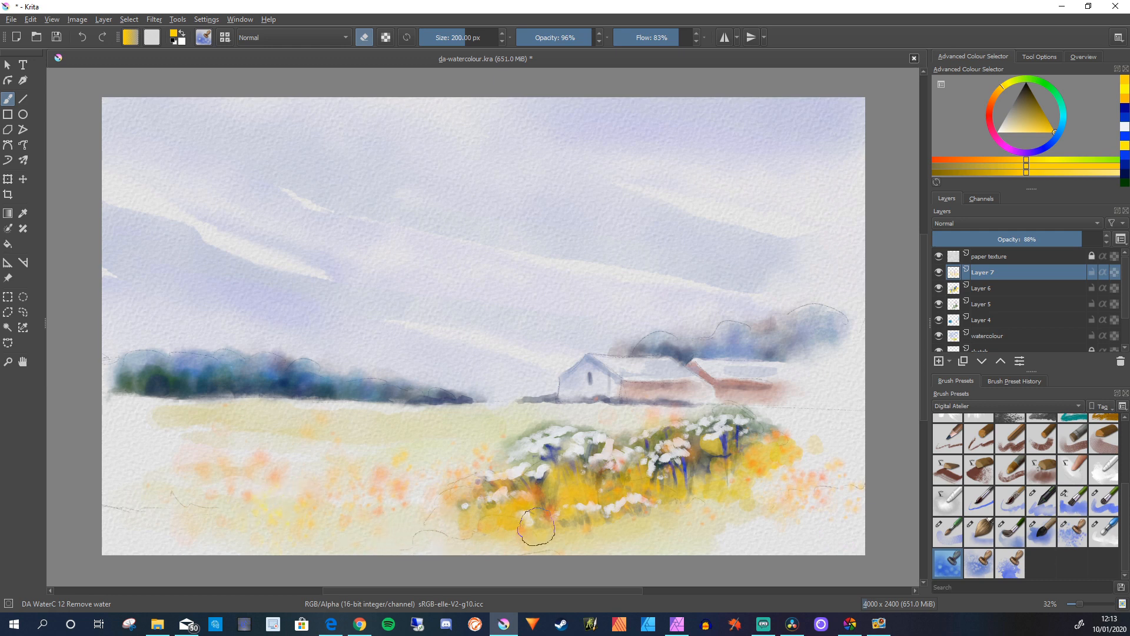
{"action": "key", "text": "Page_Down"}
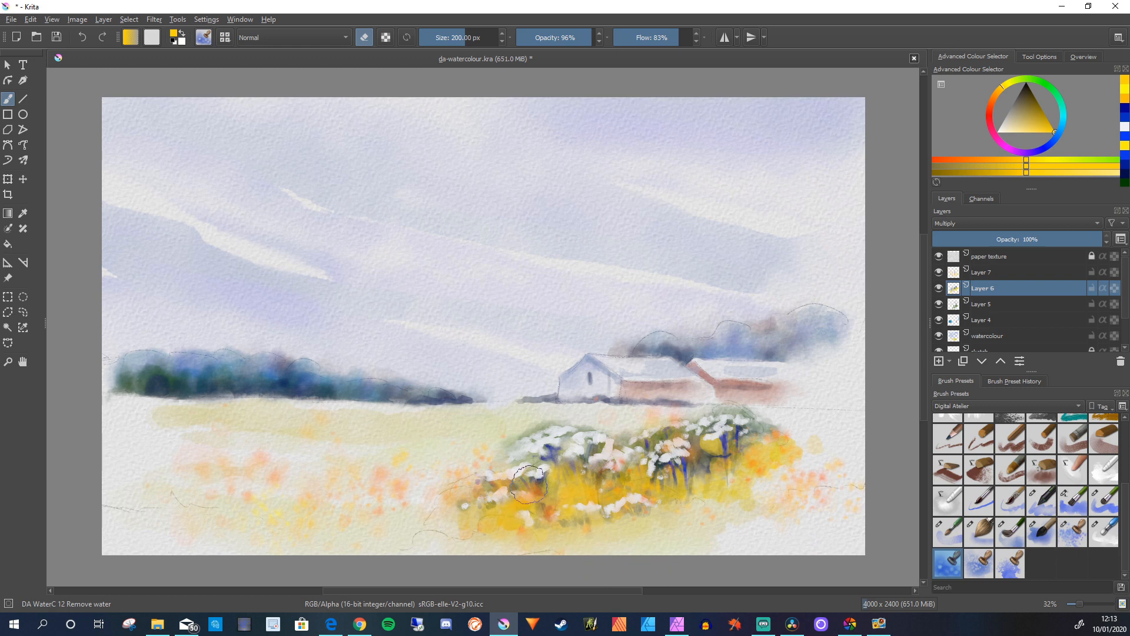
{"action": "key", "text": "ctrl+z"}
{"action": "key", "text": "ctrl+z"}
{"action": "key", "text": "]"}
{"action": "left_click_drag", "start_coordinate": [410, 452], "coordinate": [864, 458], "text": "shift"}
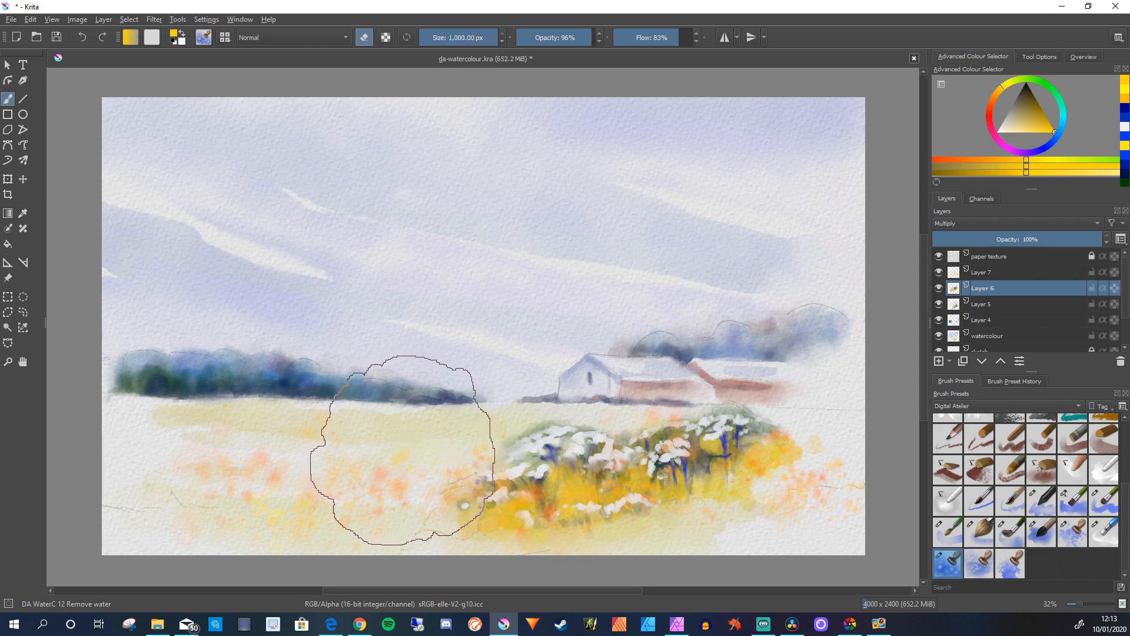
{"action": "left_click_drag", "start_coordinate": [580, 509], "coordinate": [546, 498]}
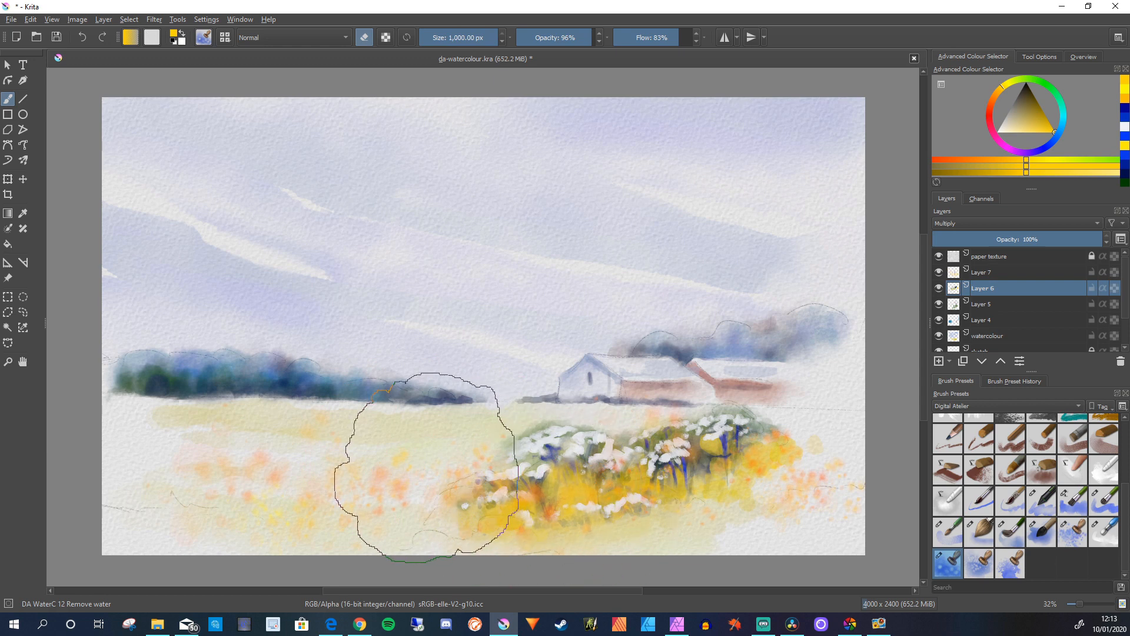
{"action": "key", "text": "ctrl+z"}
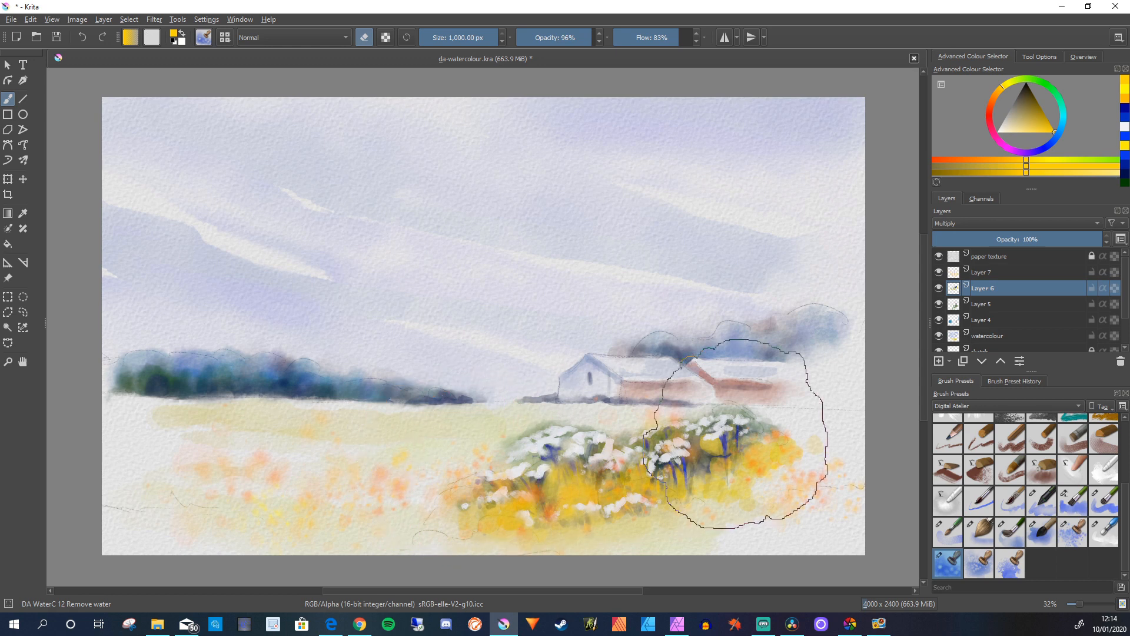
Choose DA WaterC 13 Salt soft edge, sample a near-white colour, and compare the bush with Layer 6 hidden and shown
{"action": "left_click", "coordinate": [979, 562]}
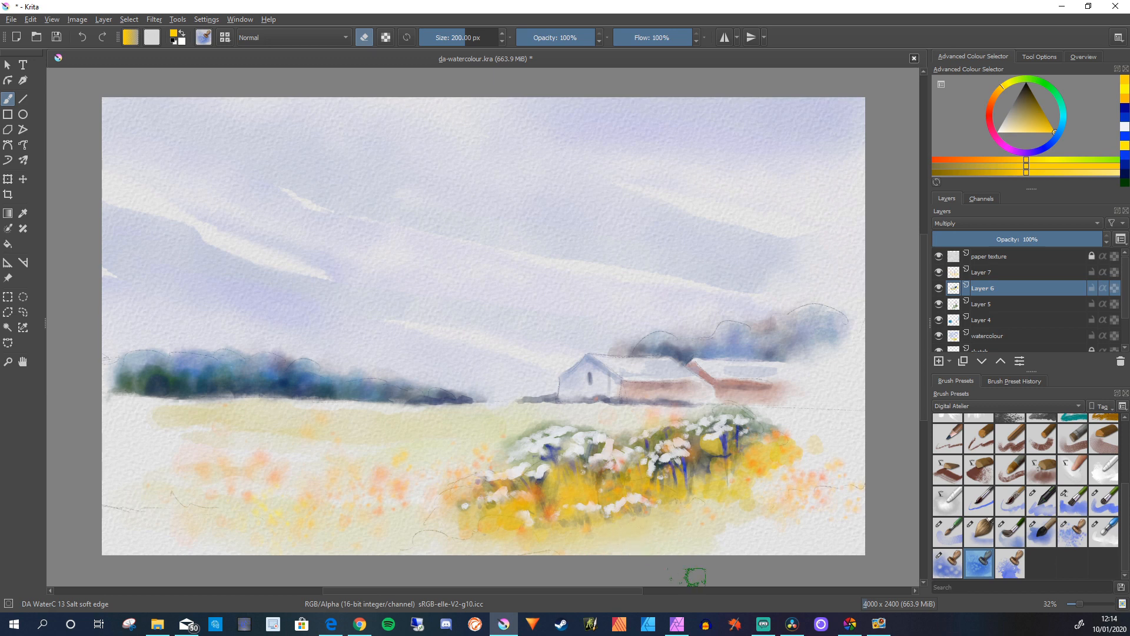
{"action": "left_click", "coordinate": [751, 508], "text": "ctrl"}
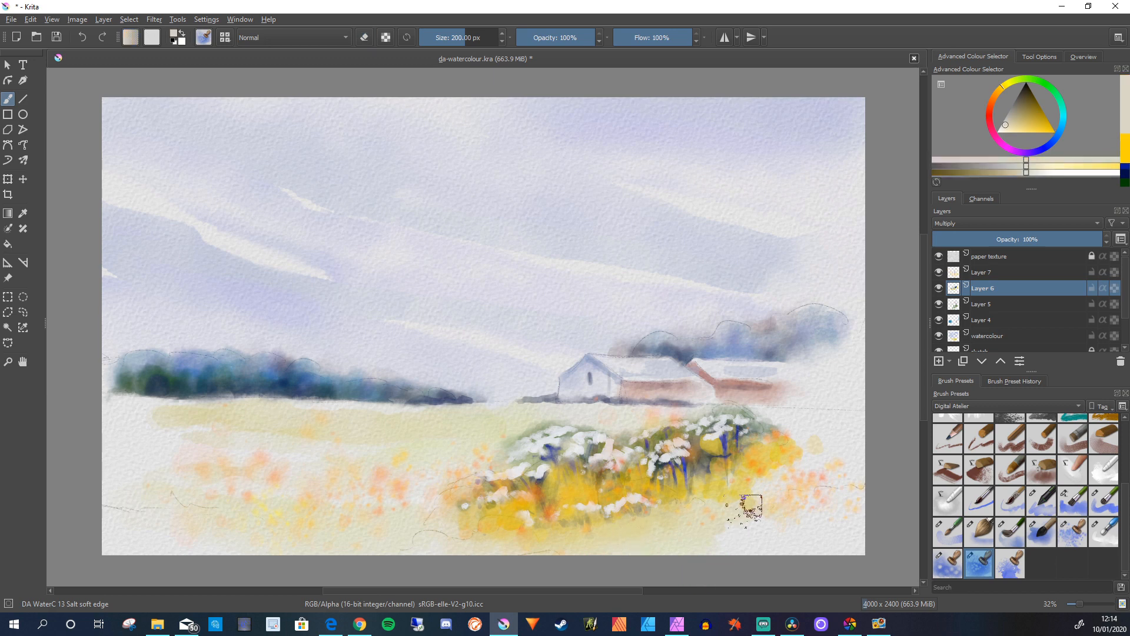
{"action": "left_click", "coordinate": [596, 504]}
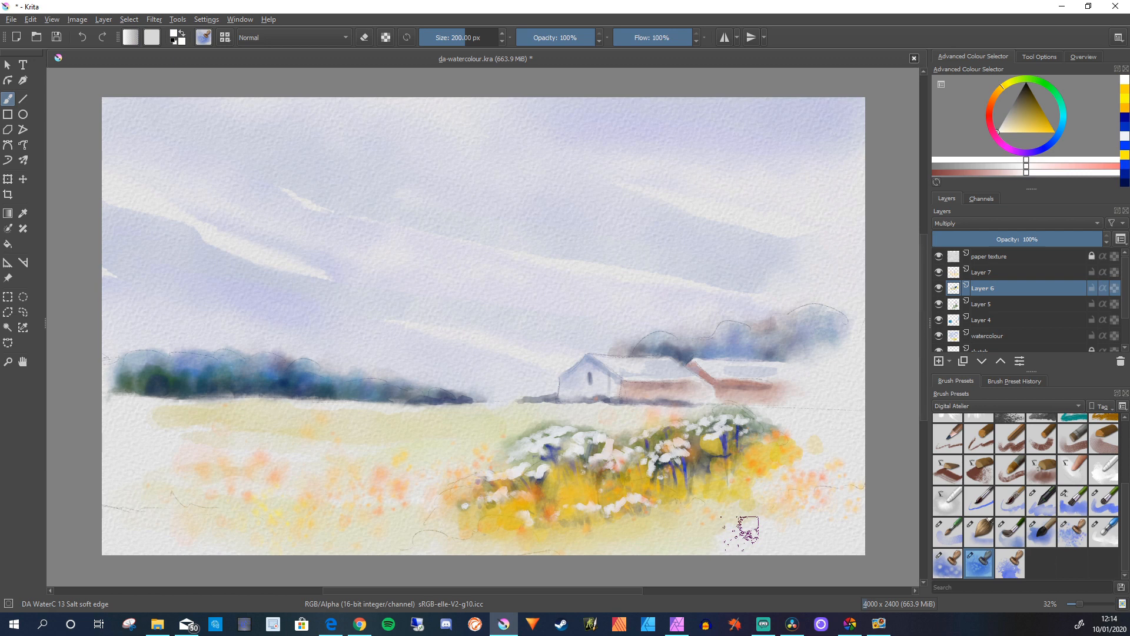
{"action": "left_click", "coordinate": [938, 288]}
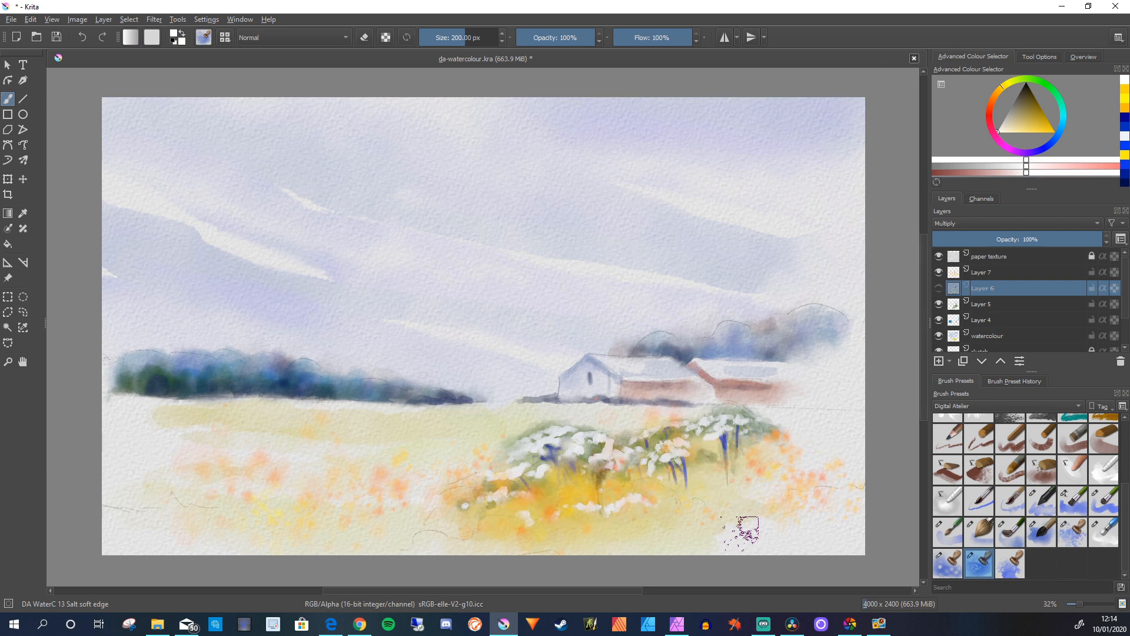
{"action": "left_click", "coordinate": [939, 288]}
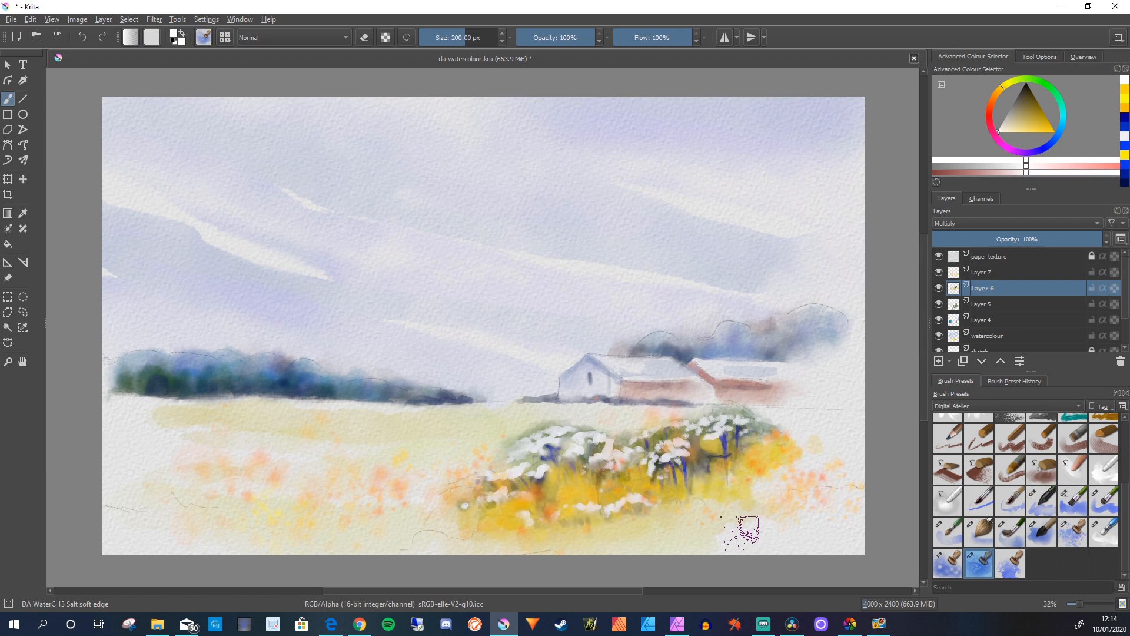
{"action": "mouse_move", "coordinate": [942, 304]}
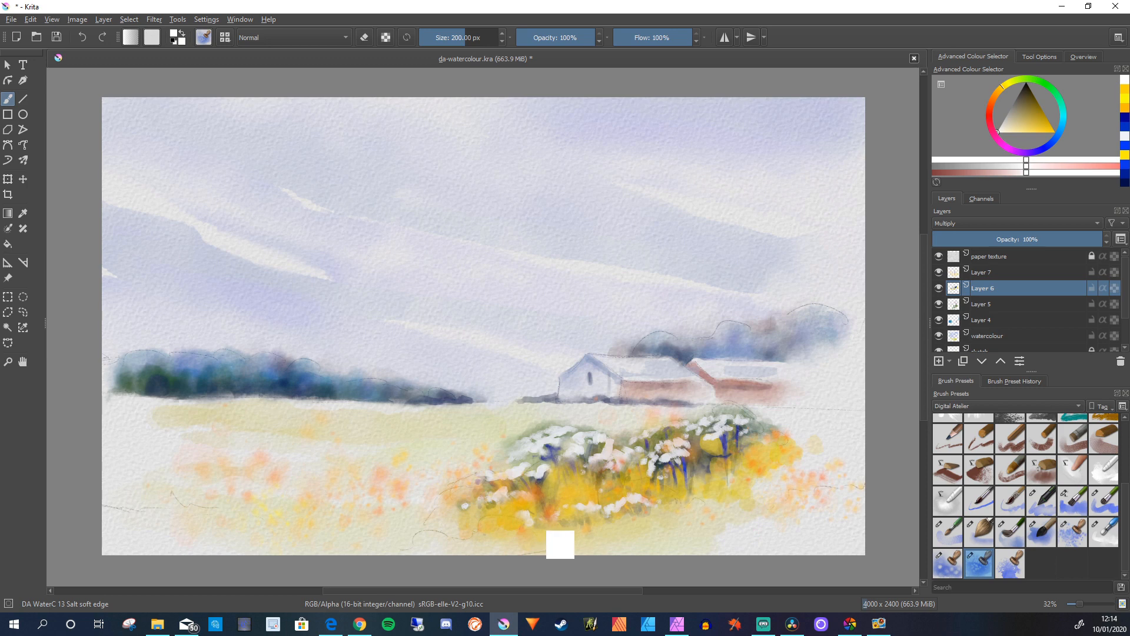
Try sprinkling white salt texture over the bush's lower part on Layer 5, enlarging the brush to 388.40 px
{"action": "key", "text": "Page_Down"}
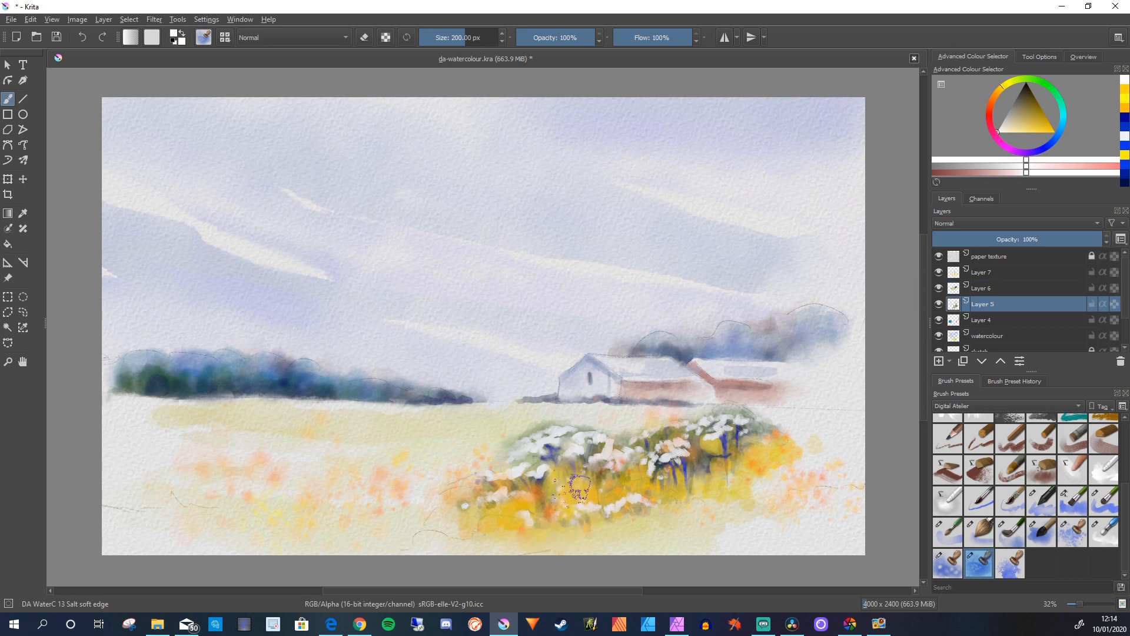
{"action": "left_click", "coordinate": [471, 521]}
{"action": "left_click", "coordinate": [646, 491]}
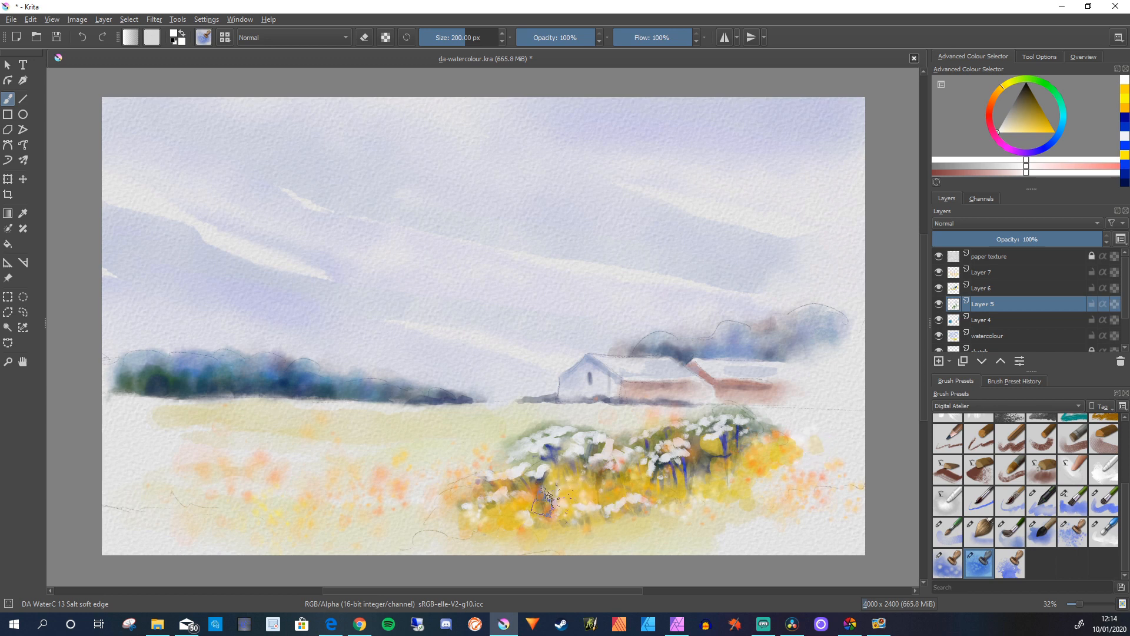
{"action": "mouse_move", "coordinate": [500, 537]}
{"action": "left_mouse_down"}
{"action": "mouse_move", "coordinate": [447, 538]}
{"action": "mouse_move", "coordinate": [396, 573]}
{"action": "left_mouse_up"}
{"action": "left_click_drag", "start_coordinate": [357, 457], "coordinate": [447, 462], "text": "shift"}
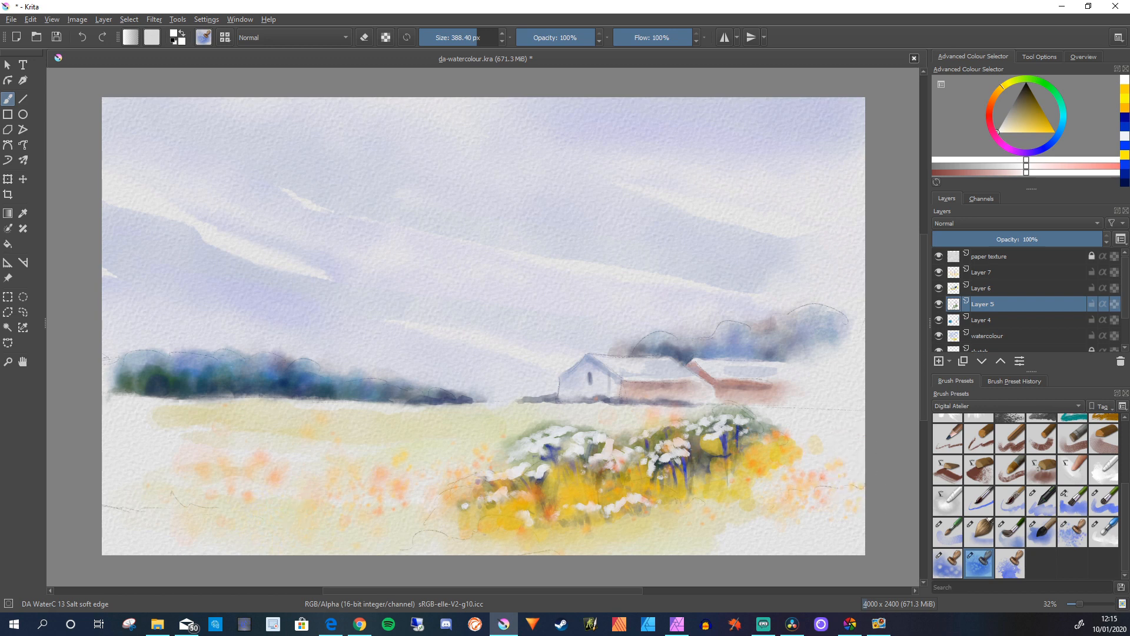
Undo the salt dabs and the additional spots across the left meadow, keeping the first scattering of orange drops
{"action": "key", "text": "ctrl+z"}
{"action": "key", "text": "ctrl+z"}
{"action": "key", "text": "ctrl+z"}
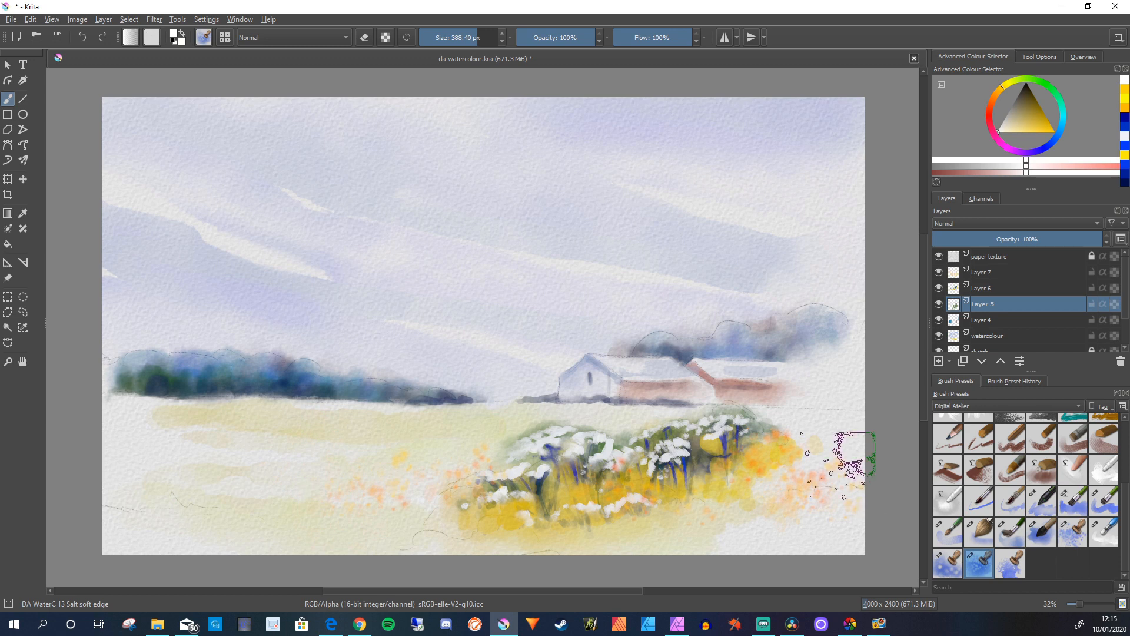
Scatter golden-yellow spots across the whole meadow left of the bush on Layer 5 with DA WaterC 10 Drops at 319.30 px
{"action": "left_click", "coordinate": [1038, 126]}
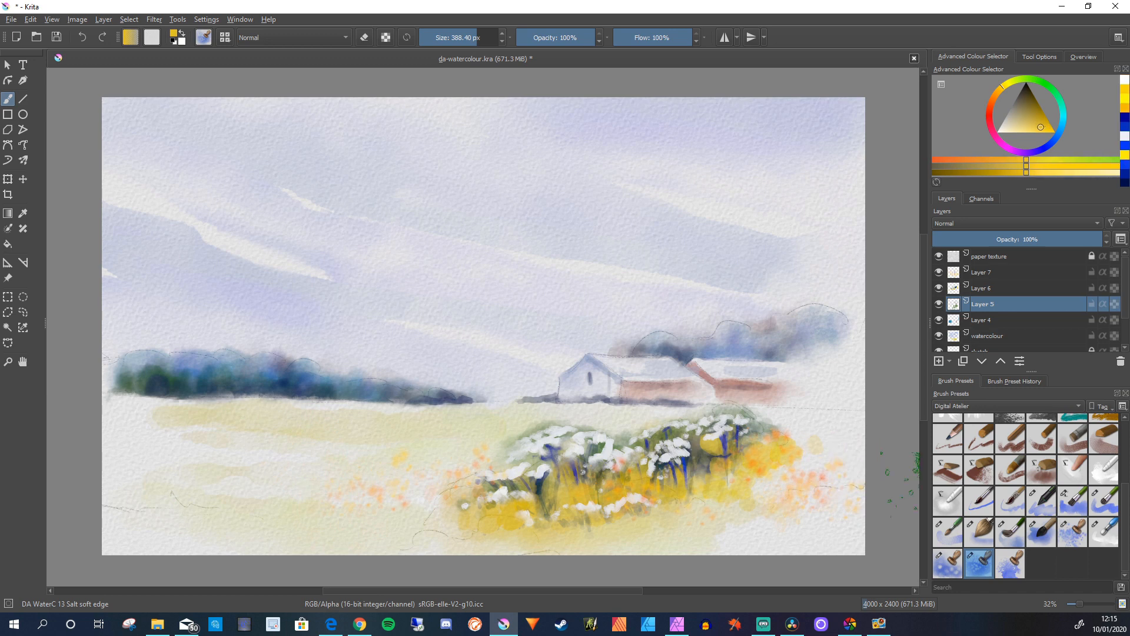
{"action": "key", "text": "slash"}
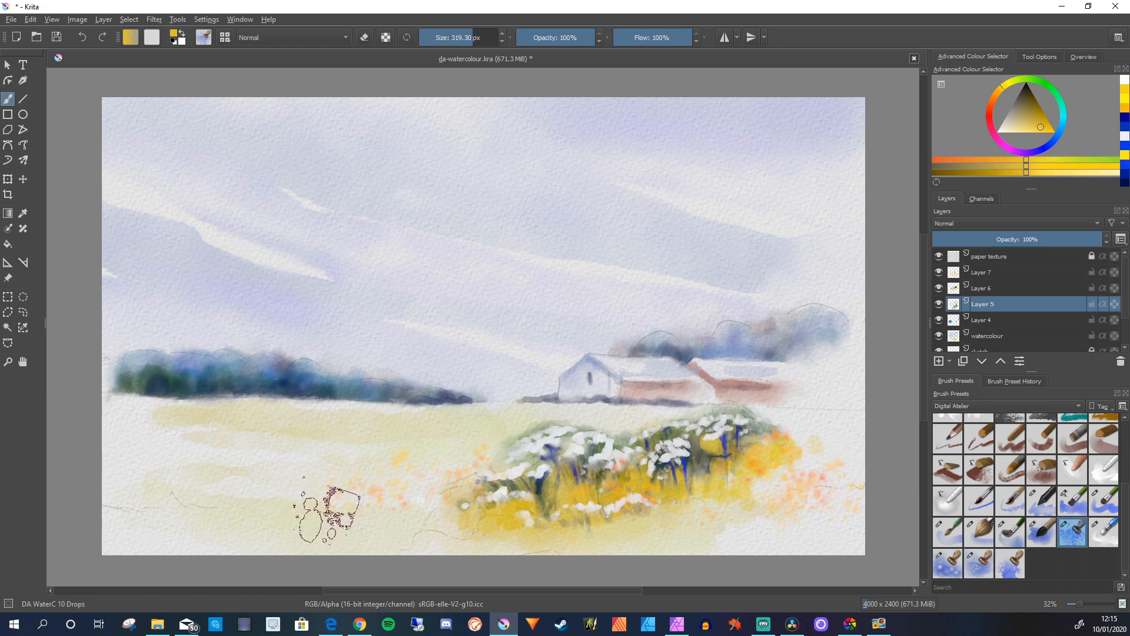
{"action": "left_click_drag", "start_coordinate": [284, 498], "coordinate": [303, 499]}
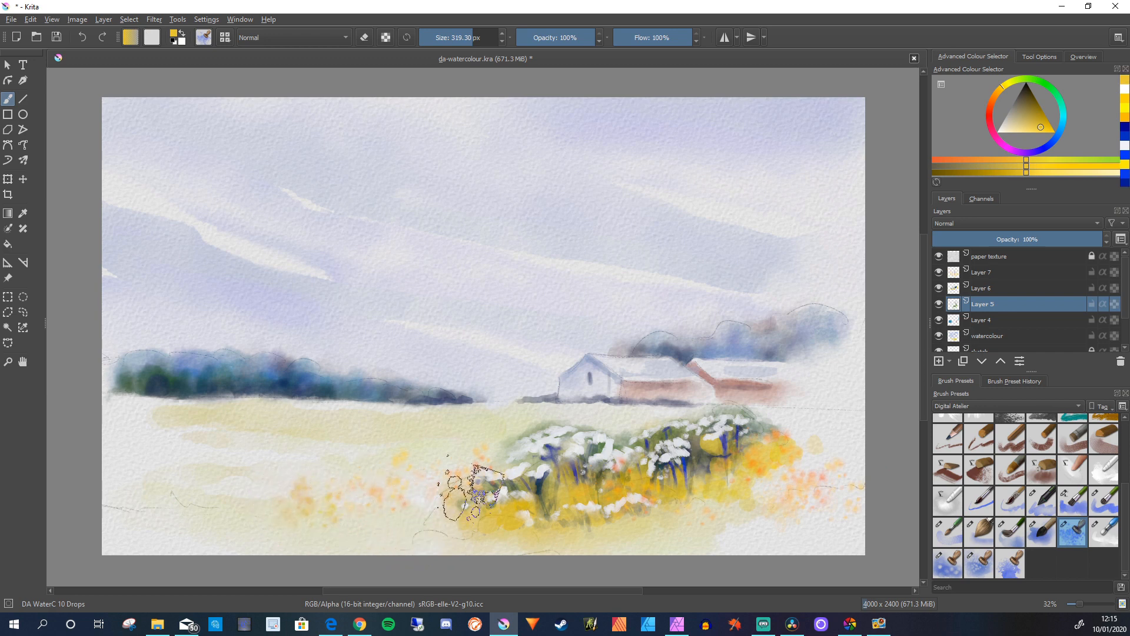
{"action": "left_click_drag", "start_coordinate": [212, 488], "coordinate": [256, 494]}
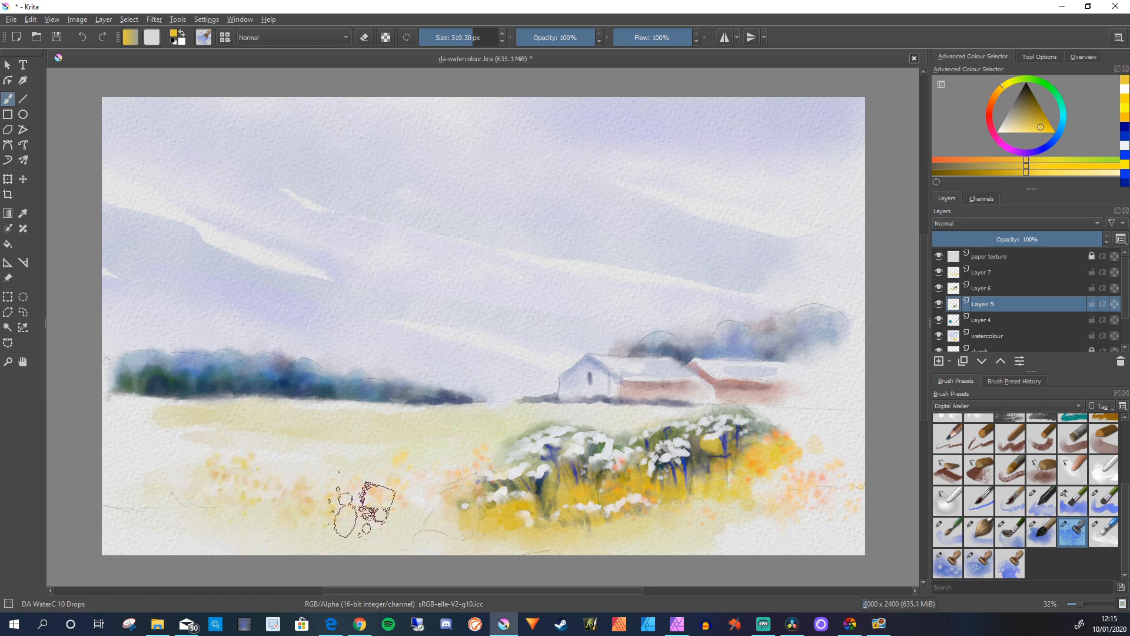
{"action": "left_click_drag", "start_coordinate": [153, 512], "coordinate": [119, 494]}
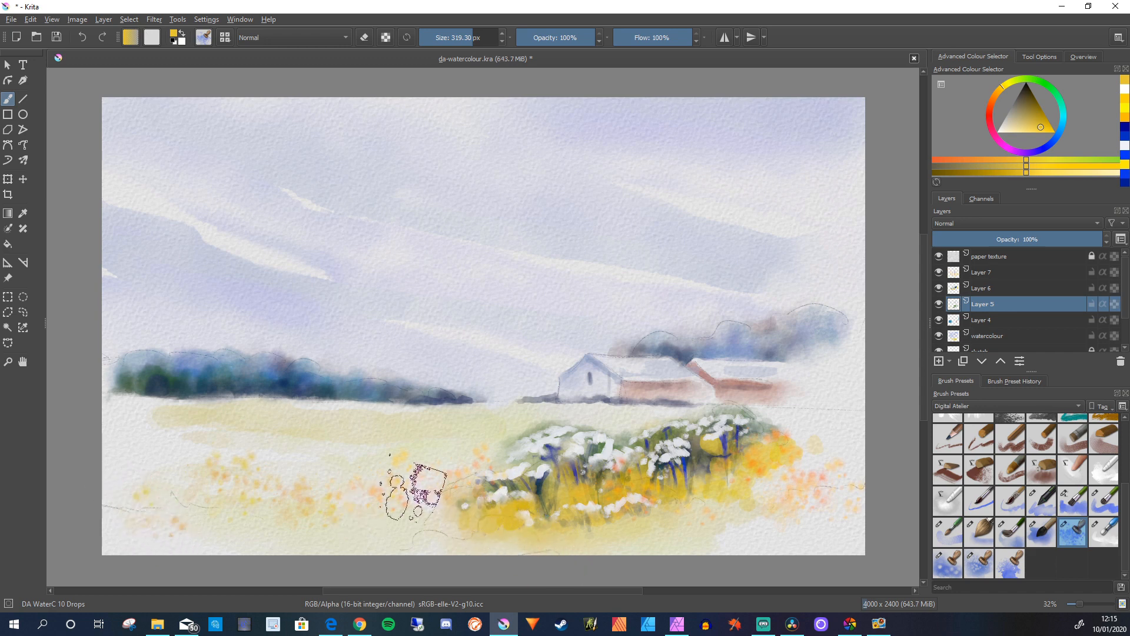
{"action": "mouse_move", "coordinate": [415, 452]}
{"action": "left_mouse_down"}
{"action": "mouse_move", "coordinate": [298, 461]}
{"action": "mouse_move", "coordinate": [255, 502]}
{"action": "mouse_move", "coordinate": [316, 469]}
{"action": "mouse_move", "coordinate": [378, 457]}
{"action": "mouse_move", "coordinate": [168, 450]}
{"action": "left_mouse_up"}
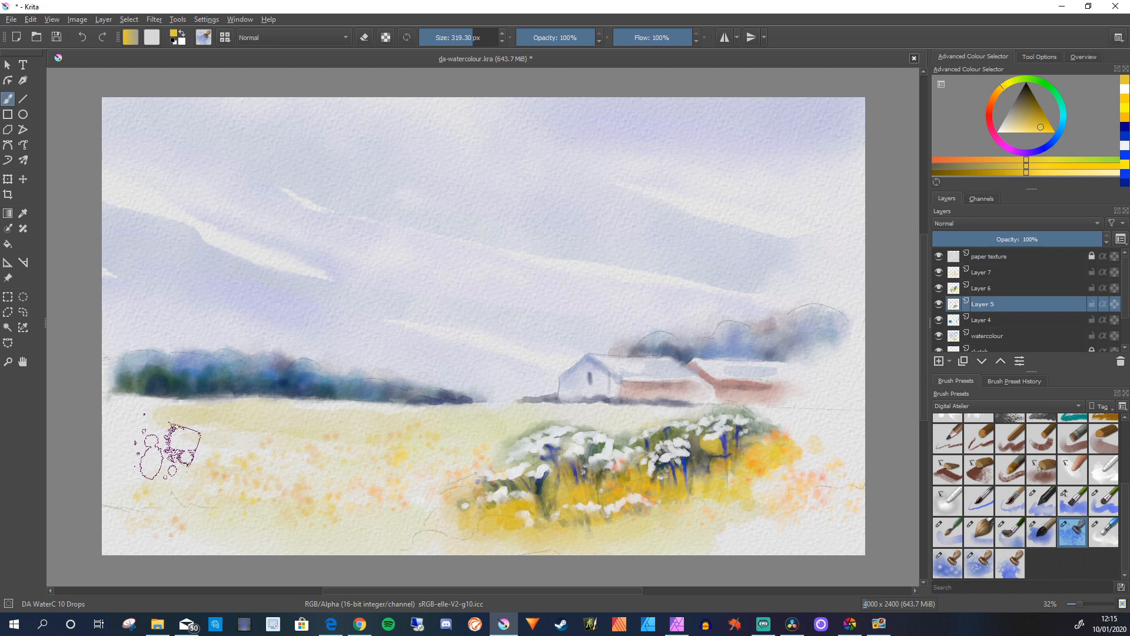
Activate Layer 6 and try olive-green grass strokes on the left meadow with DA WaterC 01 Draw lines, using a colour sampled from the bush
{"action": "left_click", "coordinate": [991, 287]}
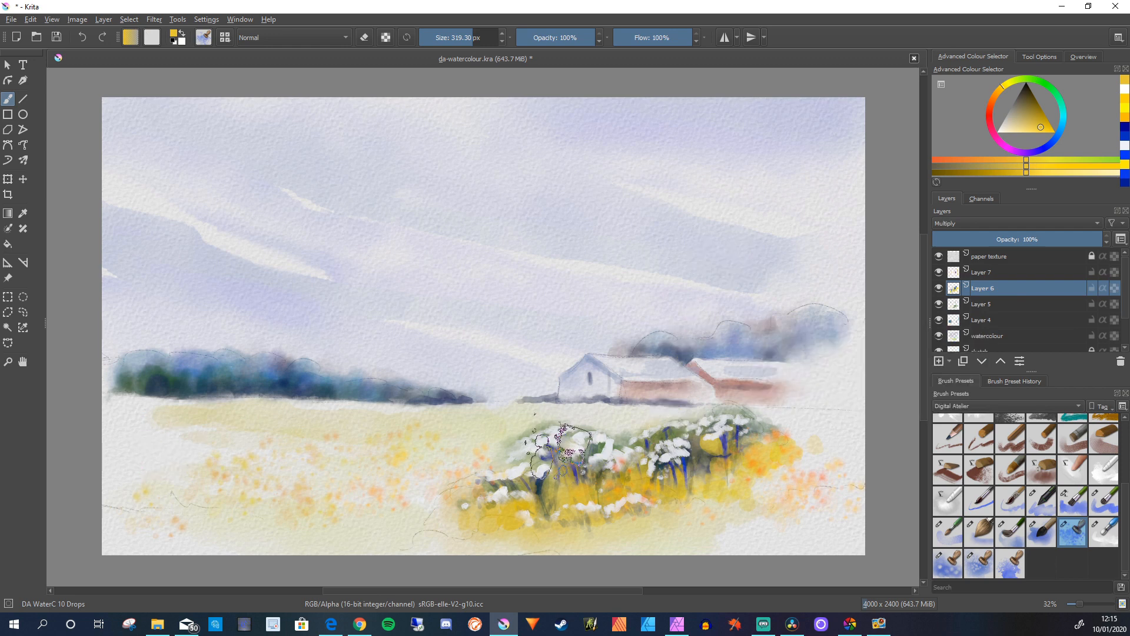
{"action": "key", "text": "ctrl"}
{"action": "left_click", "coordinate": [682, 470], "text": "ctrl"}
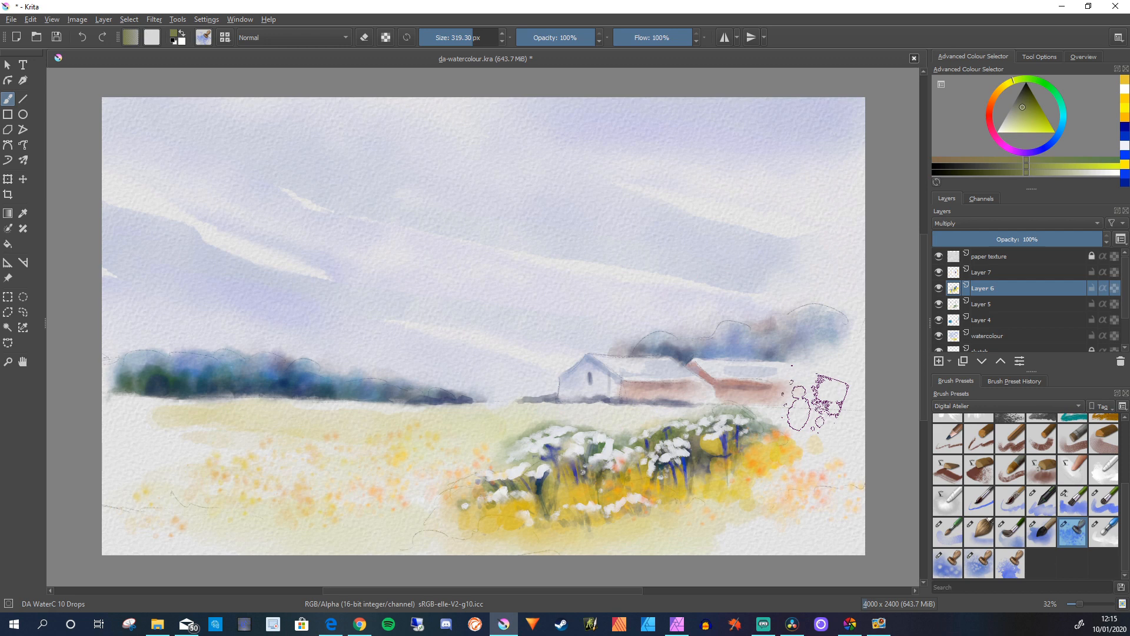
{"action": "key", "text": "slash"}
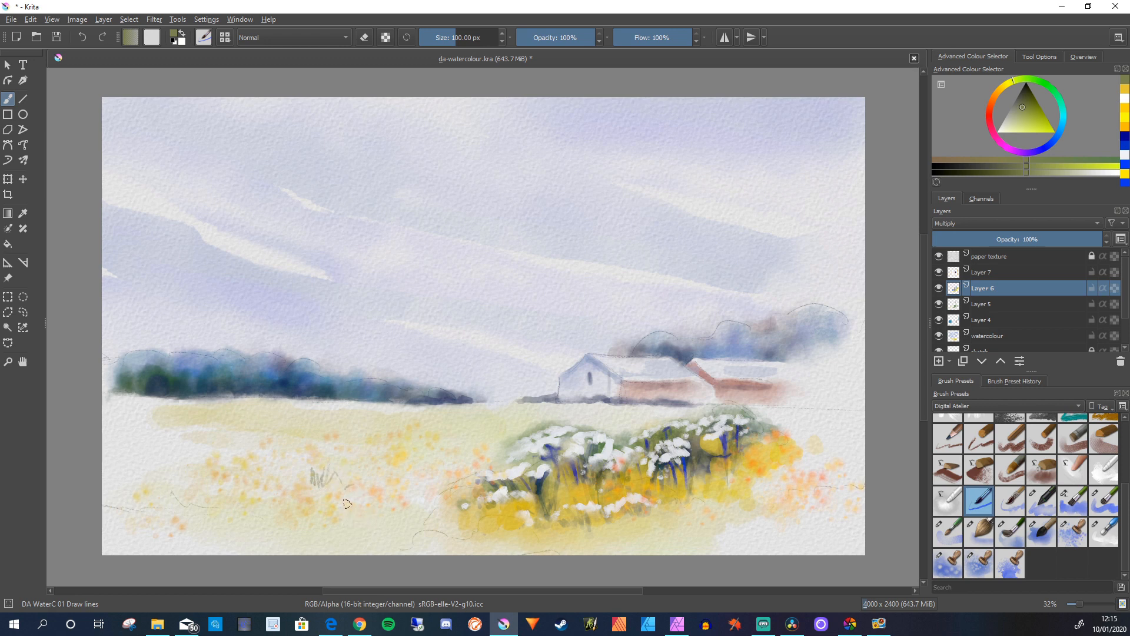
{"action": "key", "text": "ctrl+z"}
{"action": "key", "text": "ctrl+z"}
Choose DA WaterC 03 Digital and try a bright yellow-green patch on the left meadow at 201 px
{"action": "key", "text": "period"}
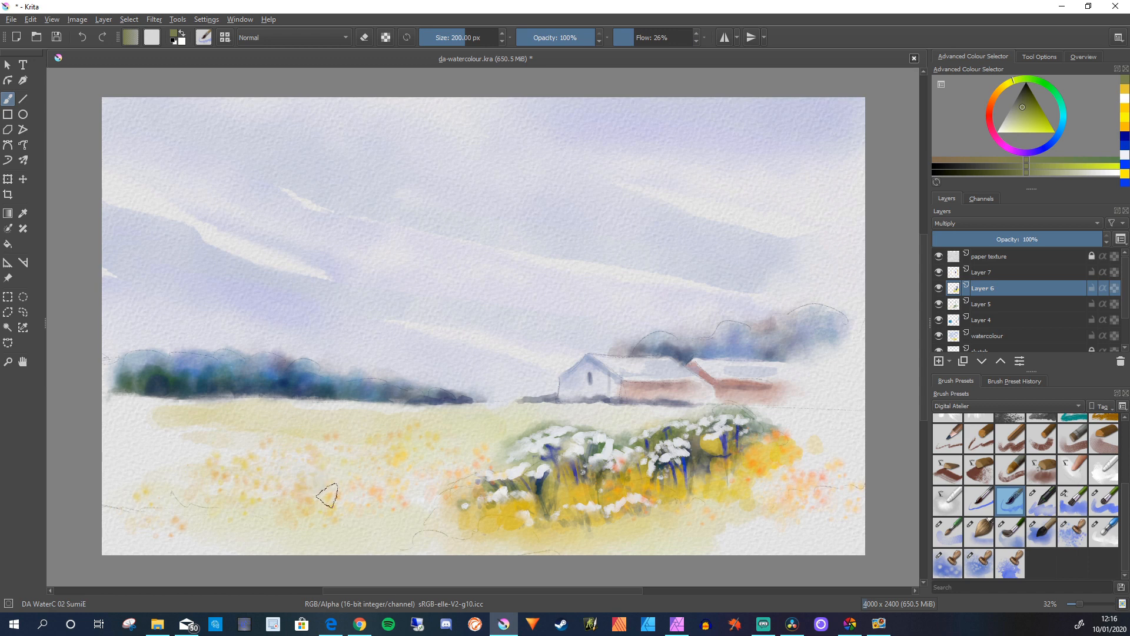
{"action": "left_click", "coordinate": [438, 435], "text": "ctrl"}
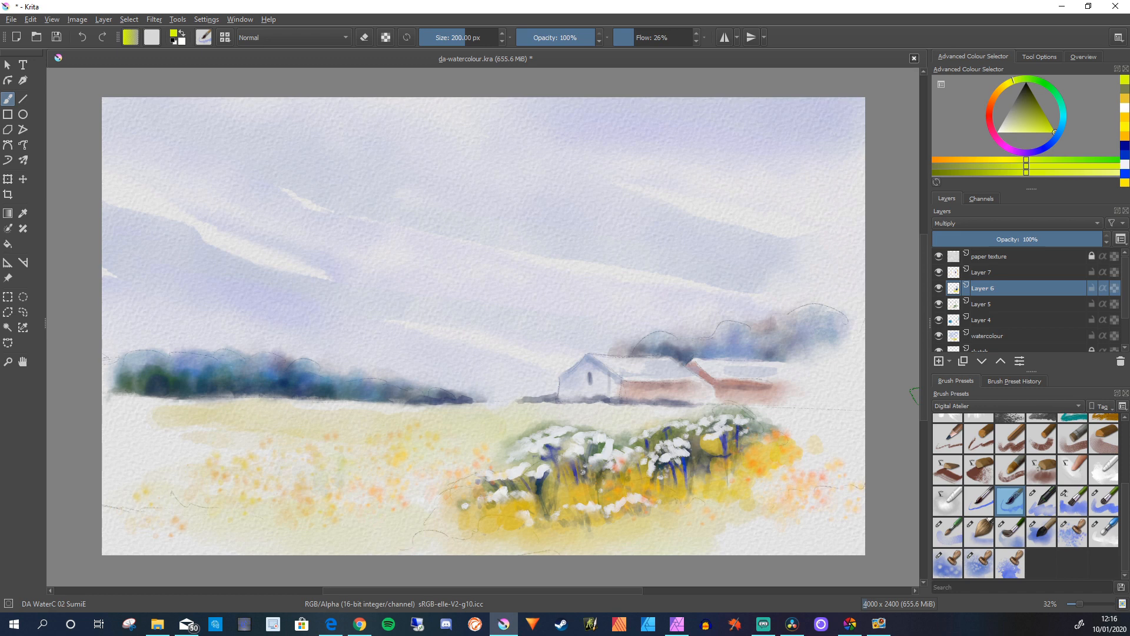
{"action": "left_click", "coordinate": [1041, 501]}
{"action": "mouse_move", "coordinate": [325, 460]}
{"action": "left_mouse_down"}
{"action": "mouse_move", "coordinate": [308, 462]}
{"action": "mouse_move", "coordinate": [296, 492]}
{"action": "left_mouse_up"}
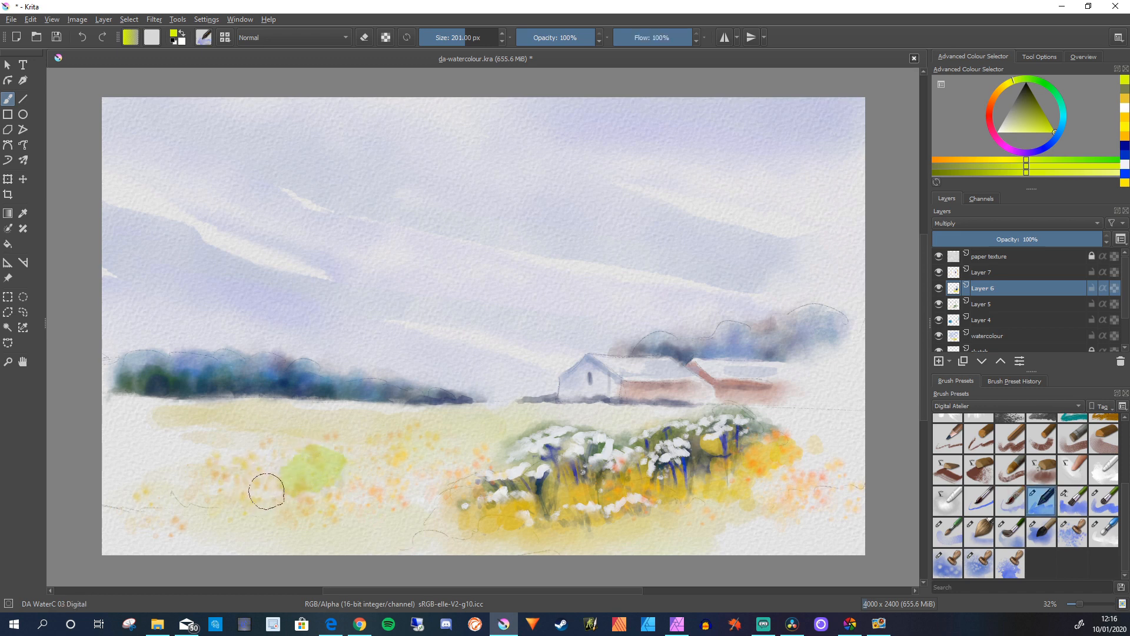
{"action": "key", "text": "ctrl+z"}
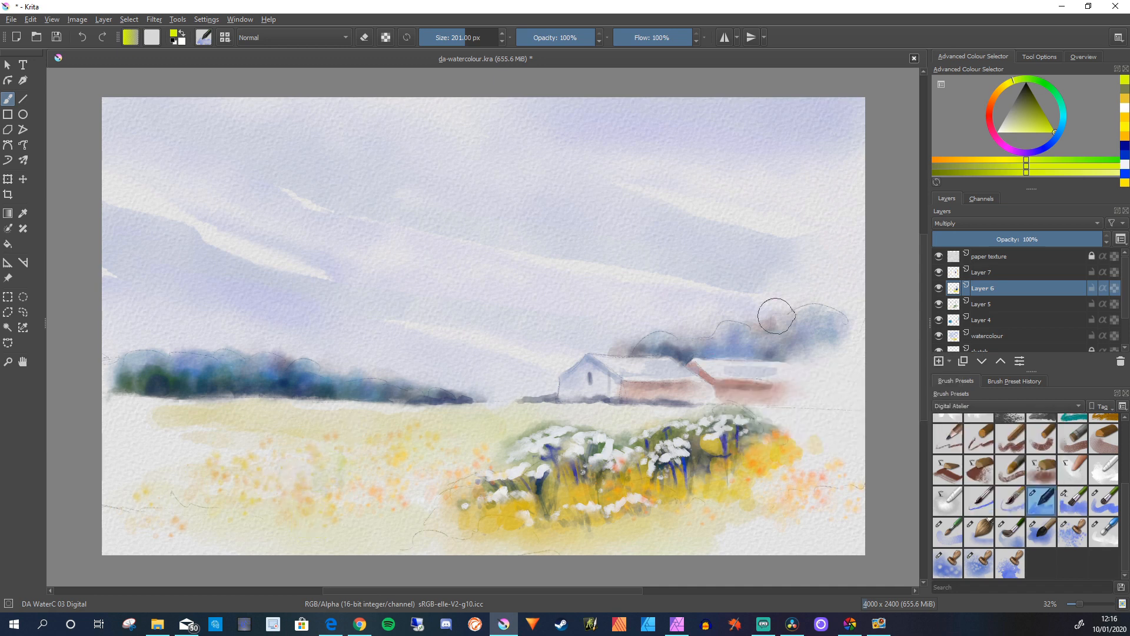
Paint a row of overlapping dark olive-green dabs across the left meadow on Layer 6 with DA WaterC 03 Digital at 201 px
{"action": "left_click_drag", "start_coordinate": [1055, 132], "coordinate": [1035, 96]}
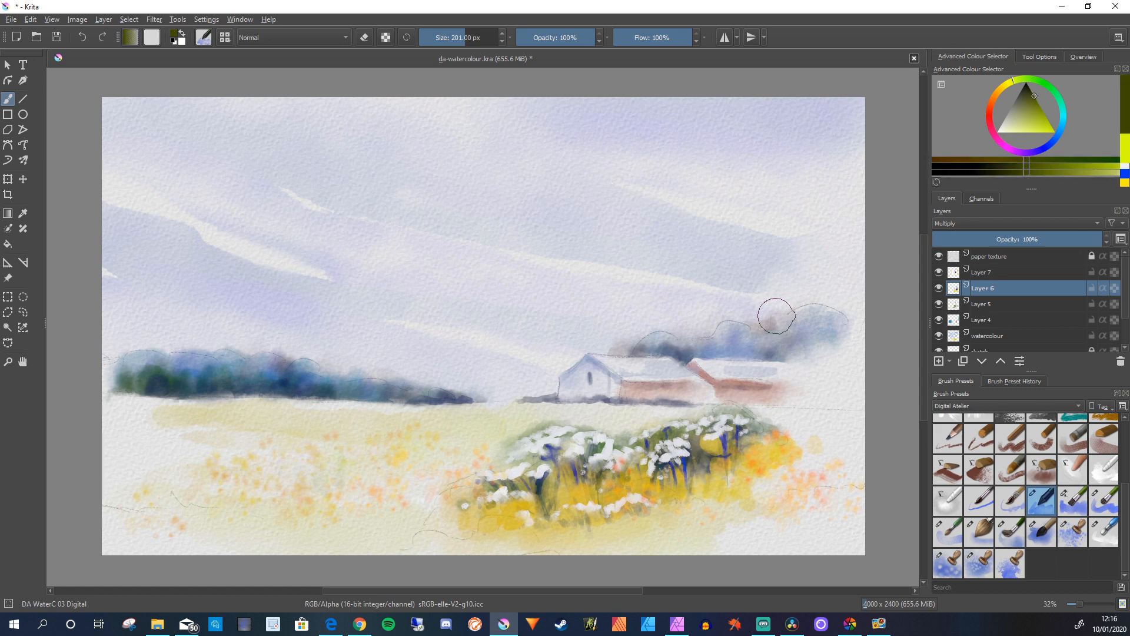
{"action": "left_click", "coordinate": [273, 472]}
{"action": "mouse_move", "coordinate": [285, 475]}
{"action": "left_mouse_down"}
{"action": "mouse_move", "coordinate": [336, 484]}
{"action": "mouse_move", "coordinate": [237, 455]}
{"action": "mouse_move", "coordinate": [291, 467]}
{"action": "mouse_move", "coordinate": [317, 494]}
{"action": "mouse_move", "coordinate": [345, 479]}
{"action": "mouse_move", "coordinate": [416, 485]}
{"action": "mouse_move", "coordinate": [373, 480]}
{"action": "left_mouse_up"}
{"action": "key", "text": "l"}
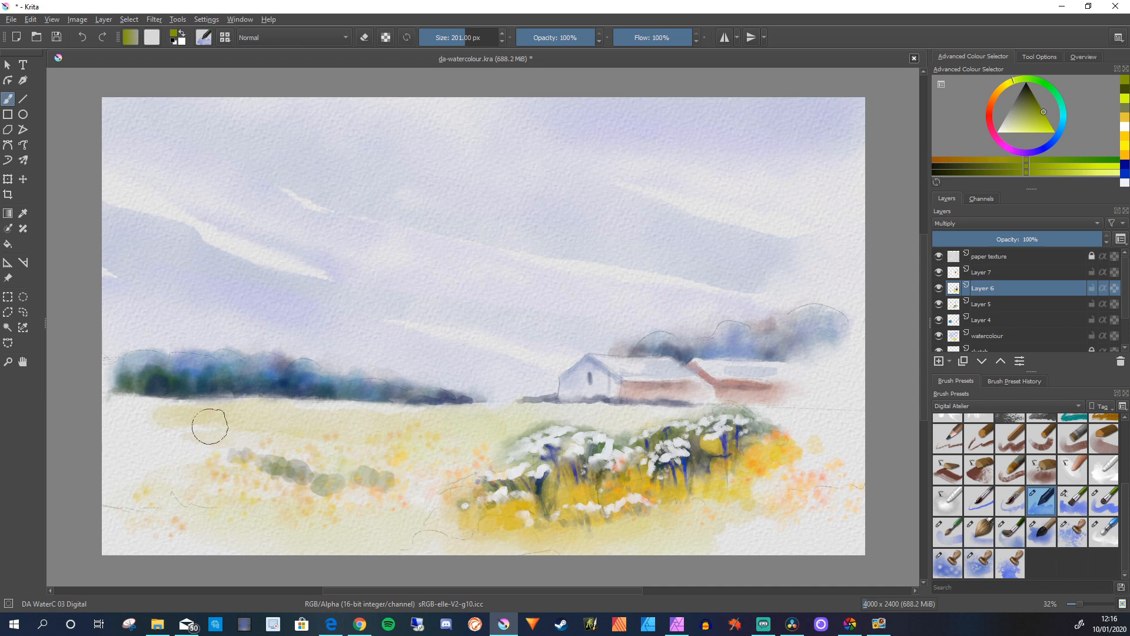
{"action": "mouse_move", "coordinate": [228, 464]}
{"action": "left_mouse_down"}
{"action": "mouse_move", "coordinate": [195, 460]}
{"action": "mouse_move", "coordinate": [267, 467]}
{"action": "mouse_move", "coordinate": [184, 455]}
{"action": "left_mouse_up"}
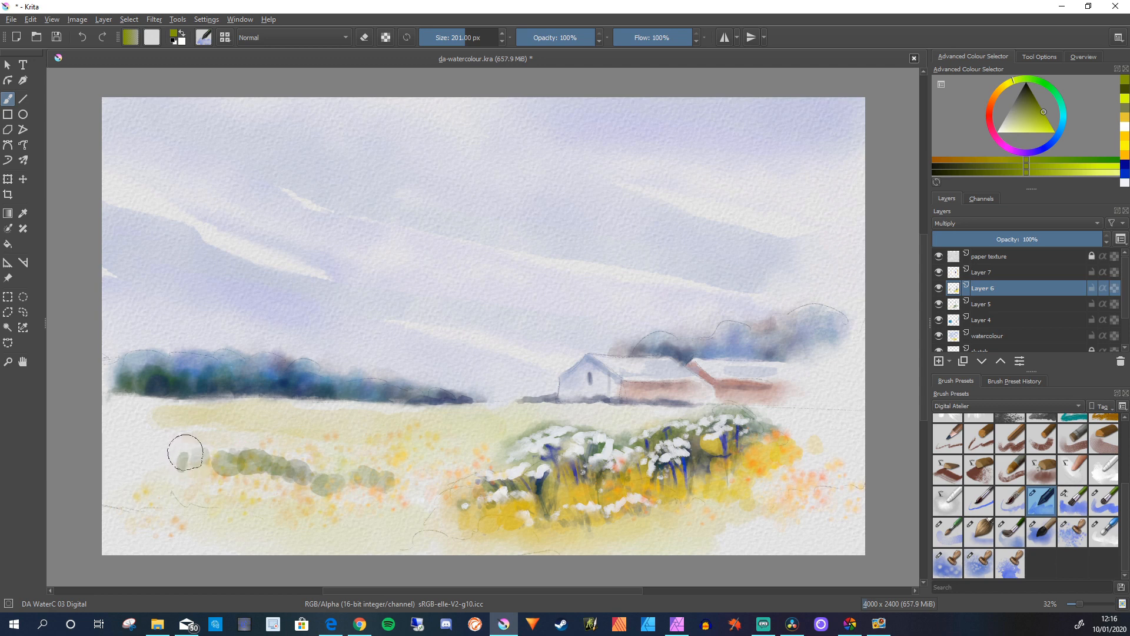
Work golden yellow into the right end of the olive patch using DA WaterC 08 Pigment Diffusion enlarged to 144 px
{"action": "left_click", "coordinate": [1052, 130]}
{"action": "left_click", "coordinate": [1006, 84]}
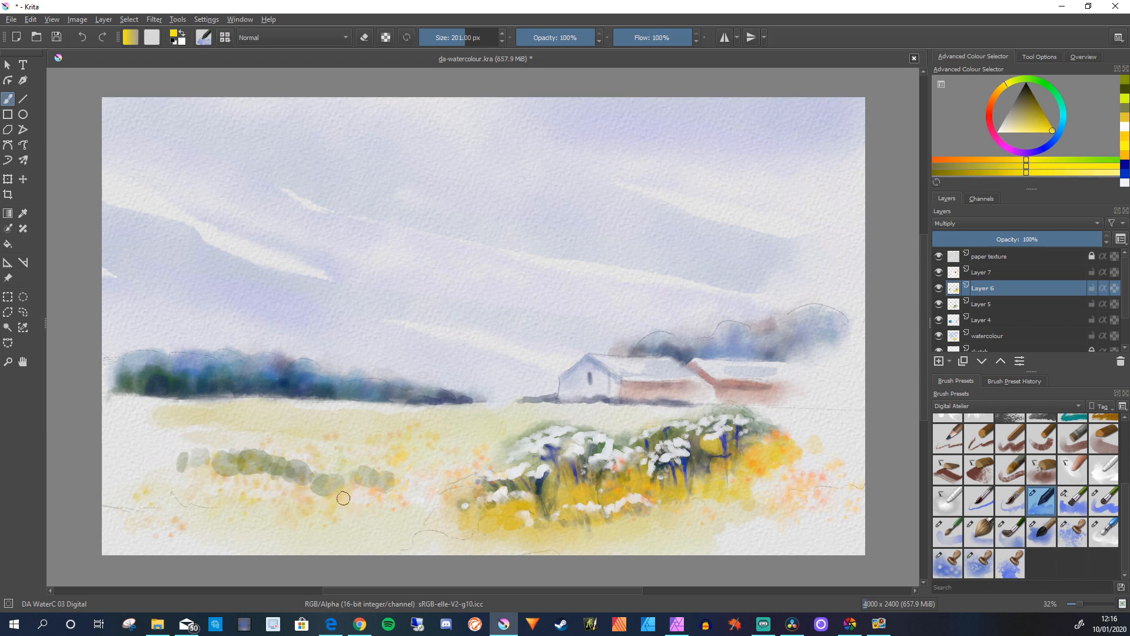
{"action": "left_click_drag", "start_coordinate": [346, 500], "coordinate": [374, 492]}
{"action": "left_click", "coordinate": [1010, 531]}
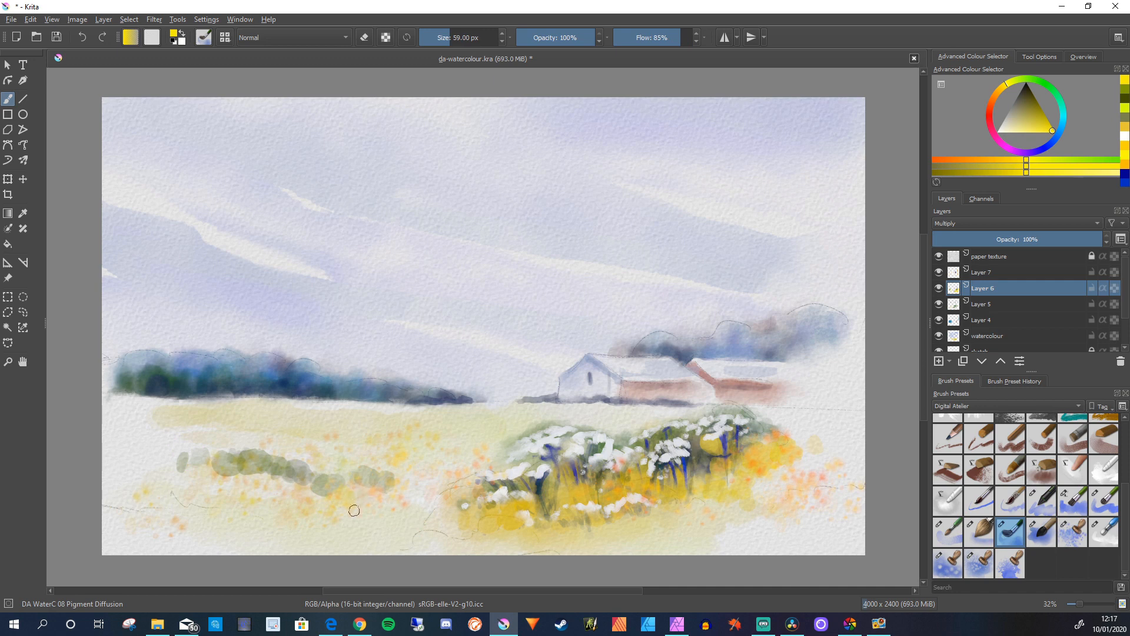
{"action": "key", "text": "bracketright"}
{"action": "key", "text": "bracketright"}
{"action": "key", "text": "bracketright"}
{"action": "key", "text": "bracketright"}
{"action": "key", "text": "bracketright"}
{"action": "key", "text": "bracketright"}
{"action": "key", "text": "bracketright"}
{"action": "key", "text": "bracketright"}
{"action": "key", "text": "bracketright"}
{"action": "key", "text": "bracketright"}
{"action": "key", "text": "bracketright"}
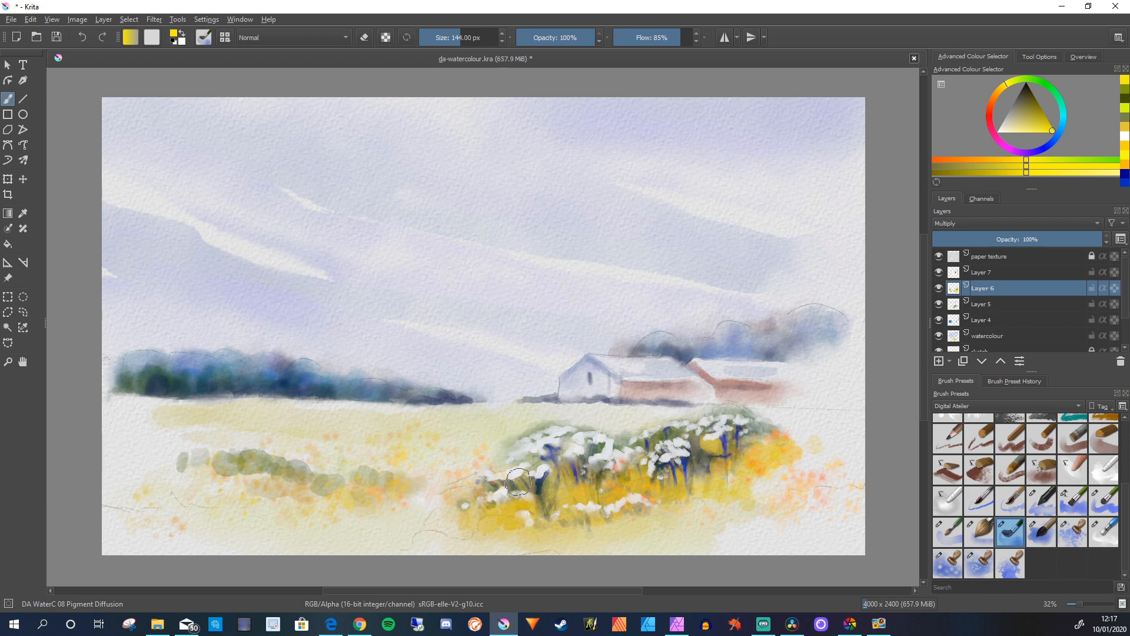
Diffuse the yellow through the rest of the olive patch with DA WaterC 09 Harsh diffusion at 110 px and 08 Pigment Diffusion at 144 px
{"action": "left_click", "coordinate": [1041, 532]}
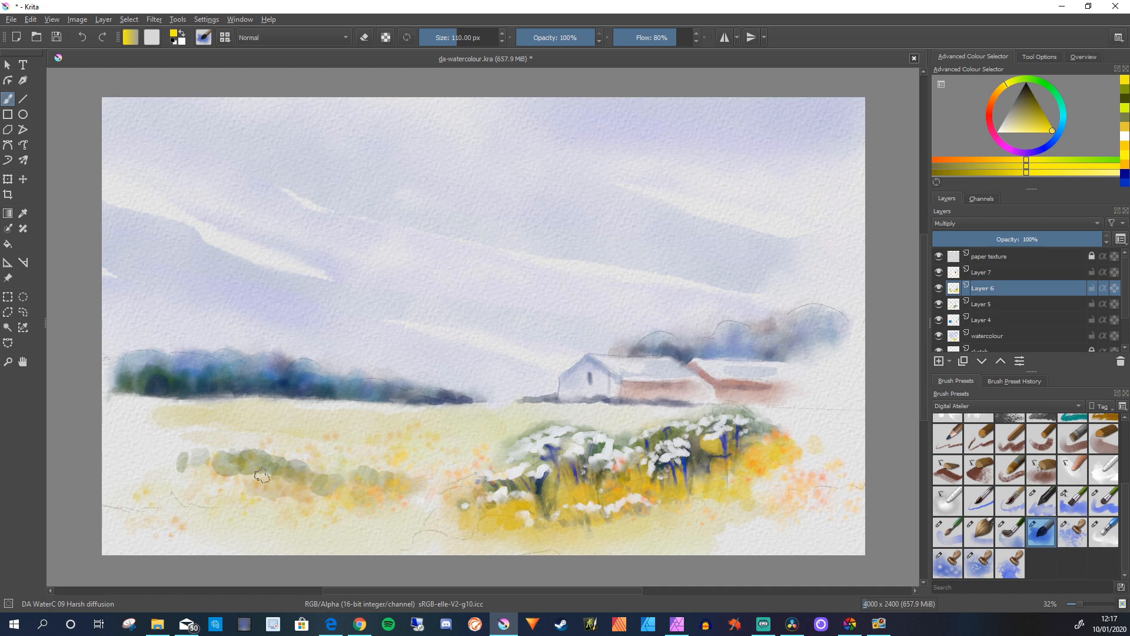
{"action": "mouse_move", "coordinate": [212, 457]}
{"action": "left_mouse_down"}
{"action": "mouse_move", "coordinate": [252, 457]}
{"action": "mouse_move", "coordinate": [220, 446]}
{"action": "mouse_move", "coordinate": [257, 452]}
{"action": "mouse_move", "coordinate": [194, 453]}
{"action": "left_mouse_up"}
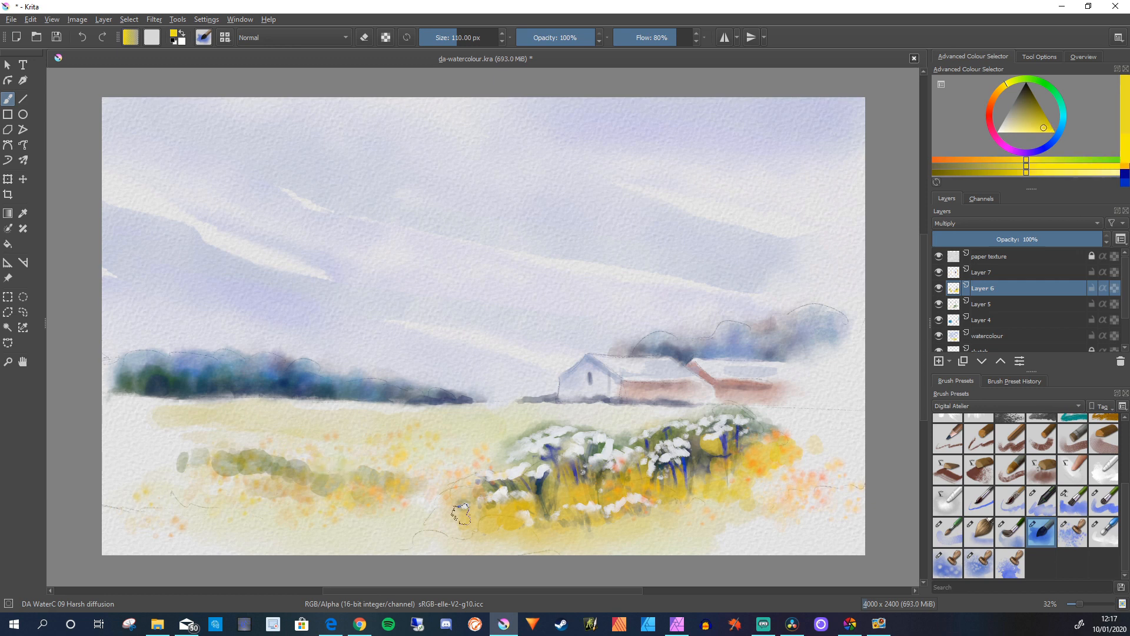
{"action": "mouse_move", "coordinate": [300, 490]}
{"action": "left_mouse_down"}
{"action": "mouse_move", "coordinate": [315, 487]}
{"action": "mouse_move", "coordinate": [256, 473]}
{"action": "left_mouse_up"}
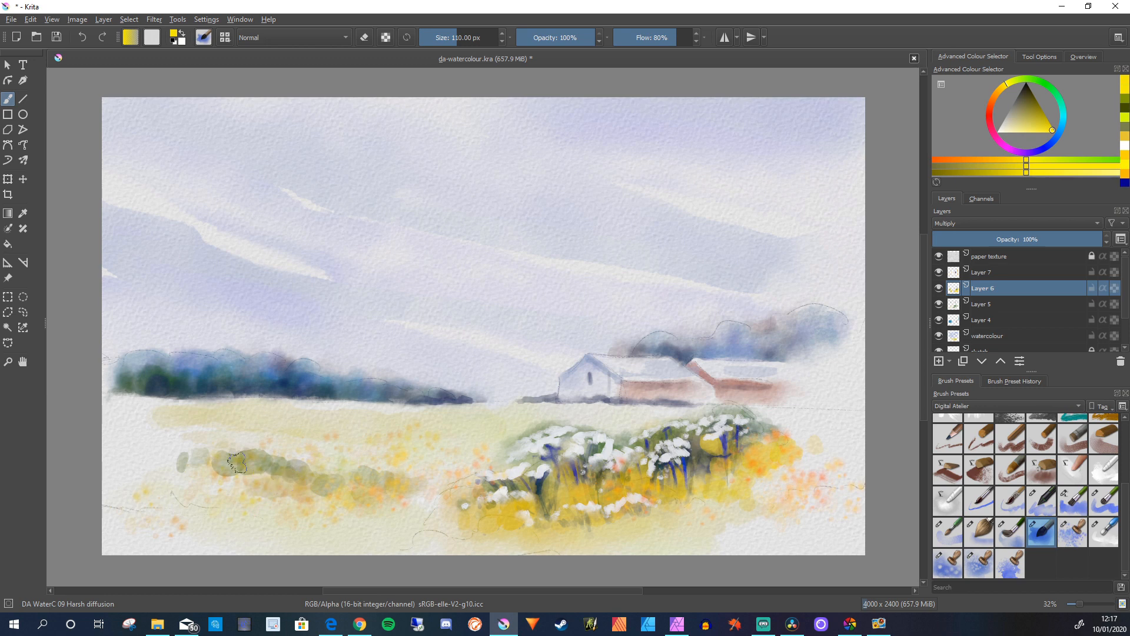
{"action": "left_click", "coordinate": [1009, 532]}
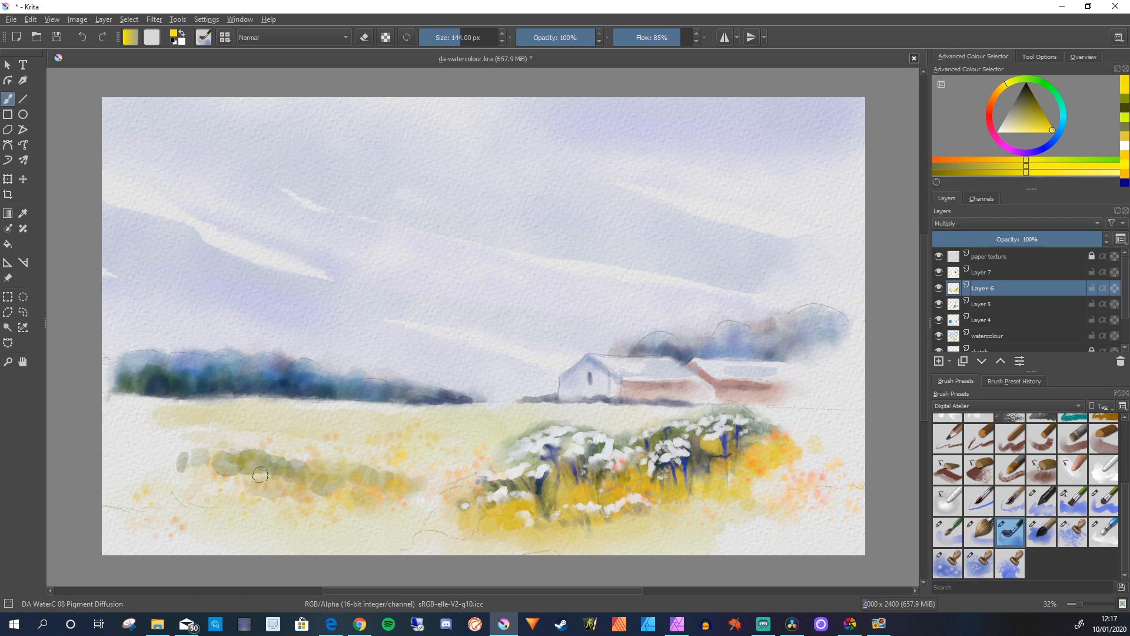
{"action": "left_click_drag", "start_coordinate": [229, 456], "coordinate": [218, 452]}
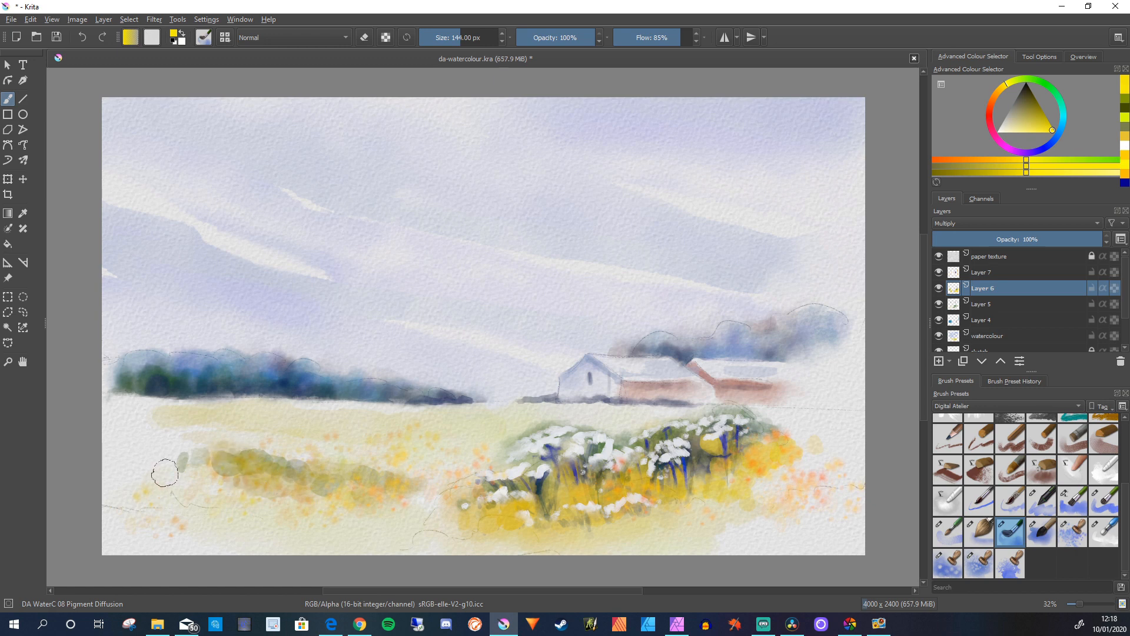
Mix a dark green and draw the first thin grass stems above the olive patch with DA WaterC 01 Draw lines at 157.90 px
{"action": "left_click", "coordinate": [1054, 138]}
{"action": "left_click_drag", "start_coordinate": [1053, 131], "coordinate": [1037, 102]}
{"action": "left_click", "coordinate": [1034, 79]}
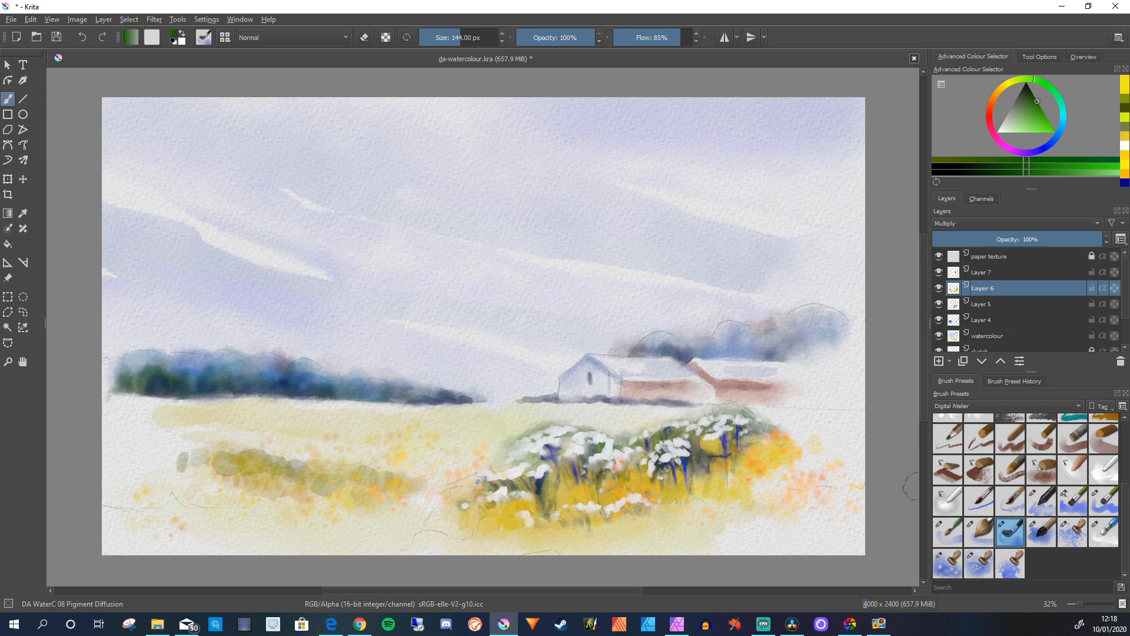
{"action": "left_click", "coordinate": [979, 500]}
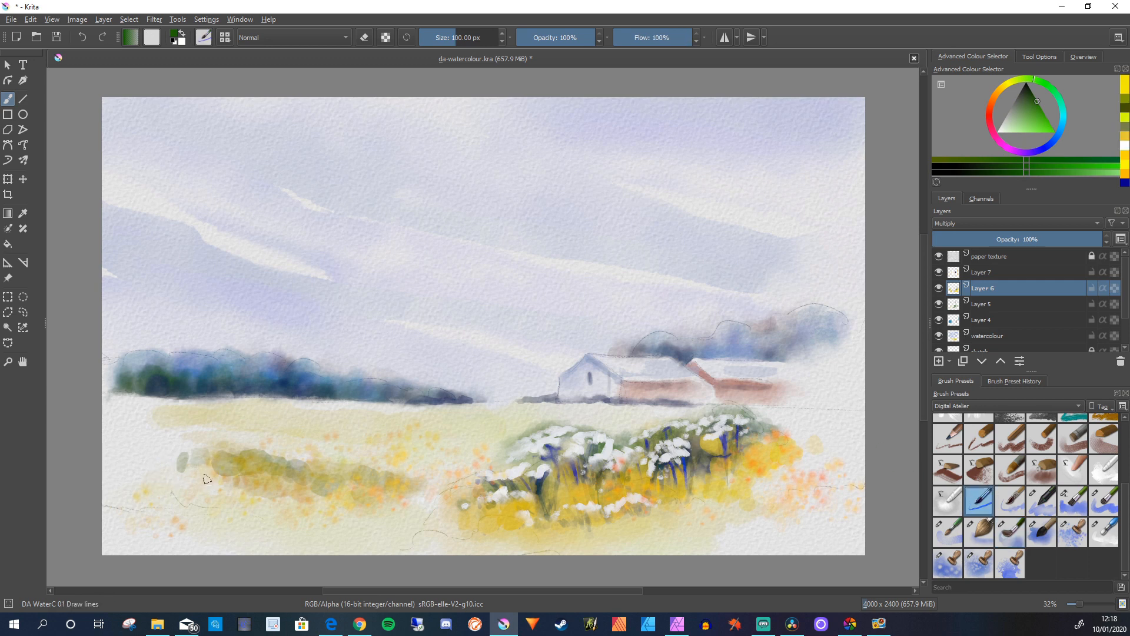
{"action": "mouse_move", "coordinate": [259, 469]}
{"action": "left_mouse_down", "text": "shift"}
{"action": "mouse_move", "coordinate": [292, 469]}
{"action": "mouse_move", "coordinate": [259, 437]}
{"action": "mouse_move", "coordinate": [268, 420]}
{"action": "mouse_move", "coordinate": [263, 436]}
{"action": "mouse_move", "coordinate": [280, 444]}
{"action": "left_mouse_up", "text": "shift"}
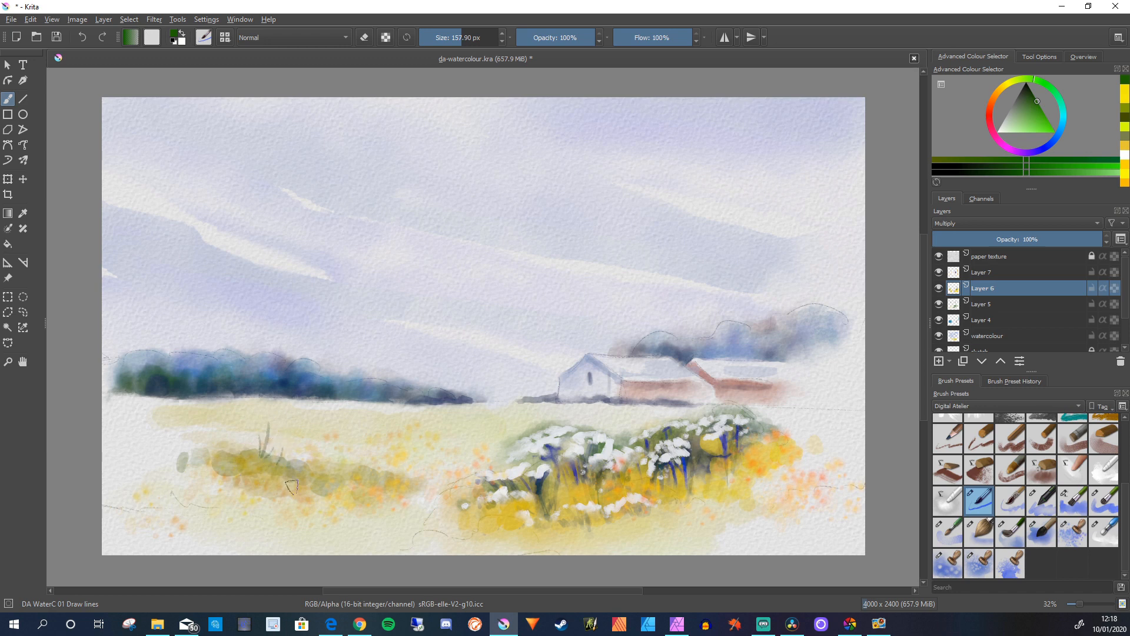
Draw more dark green stems rising from the bush's upper edge and along the whole olive patch
{"action": "mouse_move", "coordinate": [615, 441]}
{"action": "left_mouse_down"}
{"action": "mouse_move", "coordinate": [614, 411]}
{"action": "mouse_move", "coordinate": [630, 404]}
{"action": "left_mouse_up"}
{"action": "mouse_move", "coordinate": [583, 432]}
{"action": "left_mouse_down"}
{"action": "mouse_move", "coordinate": [572, 394]}
{"action": "mouse_move", "coordinate": [547, 424]}
{"action": "mouse_move", "coordinate": [576, 425]}
{"action": "mouse_move", "coordinate": [538, 423]}
{"action": "mouse_move", "coordinate": [527, 441]}
{"action": "mouse_move", "coordinate": [522, 411]}
{"action": "mouse_move", "coordinate": [501, 450]}
{"action": "left_mouse_up"}
{"action": "mouse_move", "coordinate": [329, 474]}
{"action": "left_mouse_down"}
{"action": "mouse_move", "coordinate": [316, 421]}
{"action": "mouse_move", "coordinate": [332, 438]}
{"action": "left_mouse_up"}
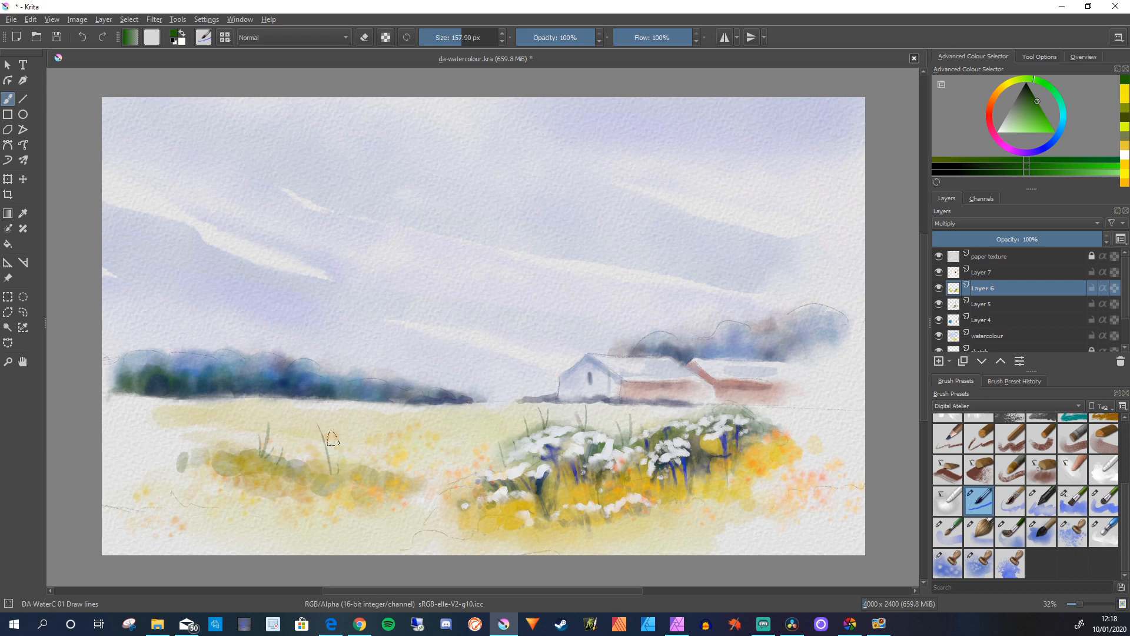
{"action": "mouse_move", "coordinate": [348, 480]}
{"action": "left_mouse_down"}
{"action": "mouse_move", "coordinate": [347, 443]}
{"action": "mouse_move", "coordinate": [361, 450]}
{"action": "left_mouse_up"}
{"action": "mouse_move", "coordinate": [306, 468]}
{"action": "left_mouse_down"}
{"action": "mouse_move", "coordinate": [277, 451]}
{"action": "mouse_move", "coordinate": [303, 471]}
{"action": "mouse_move", "coordinate": [323, 472]}
{"action": "mouse_move", "coordinate": [336, 439]}
{"action": "mouse_move", "coordinate": [330, 471]}
{"action": "mouse_move", "coordinate": [352, 447]}
{"action": "left_mouse_up"}
{"action": "mouse_move", "coordinate": [226, 449]}
{"action": "left_mouse_down"}
{"action": "mouse_move", "coordinate": [194, 432]}
{"action": "mouse_move", "coordinate": [223, 424]}
{"action": "left_mouse_up"}
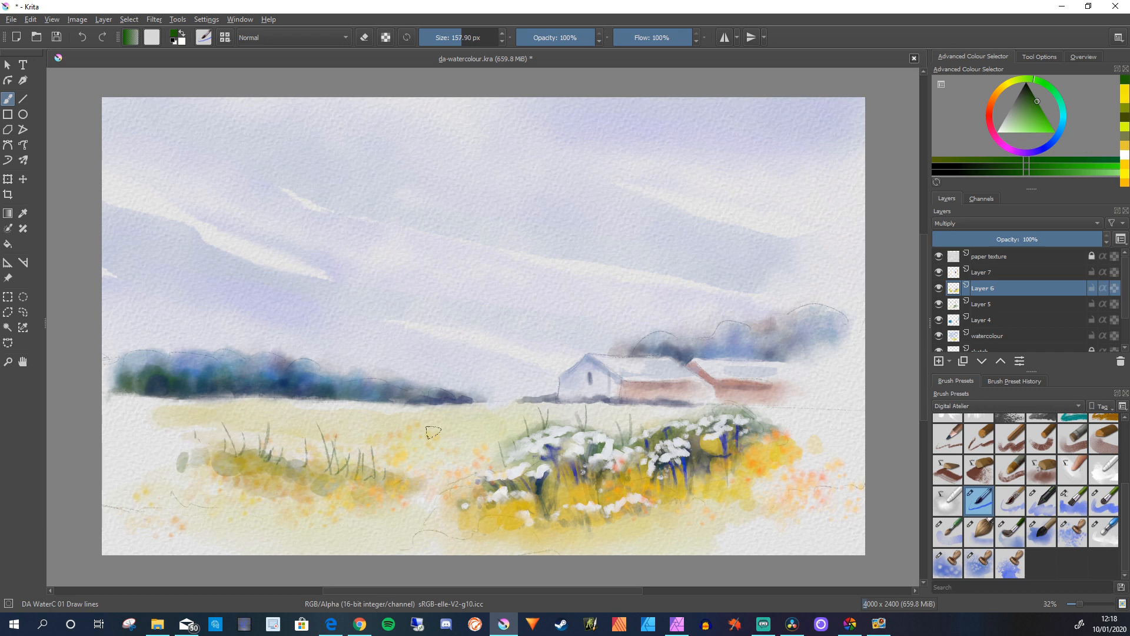
Activate Layer 7 and set the paint colour to a very pale blue-white
{"action": "key", "text": "Page_Up"}
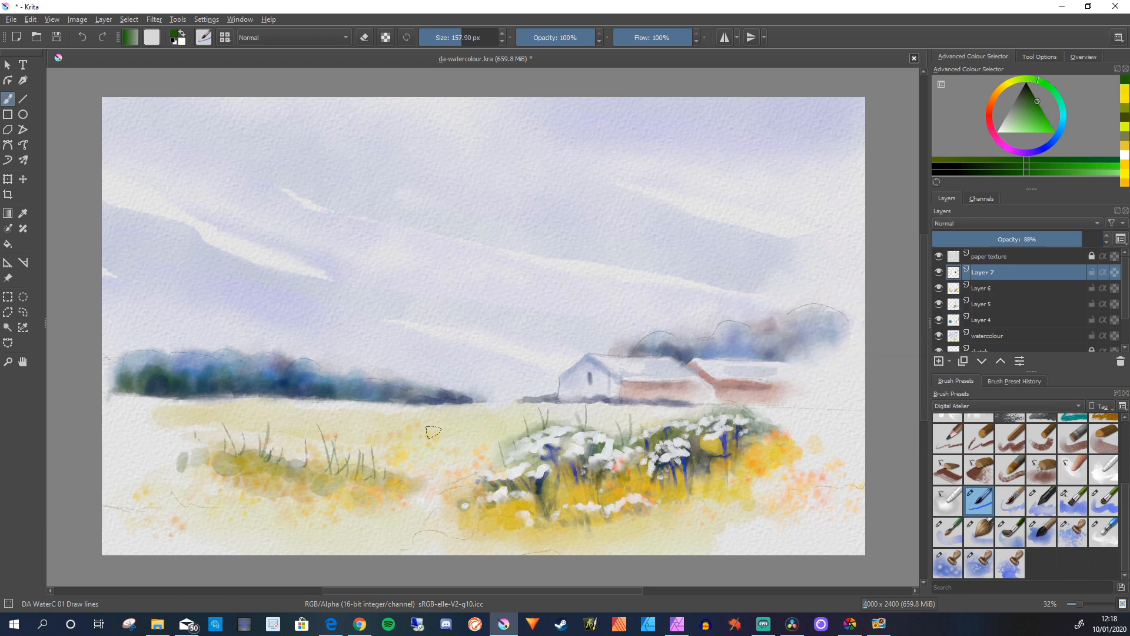
{"action": "key", "text": "x"}
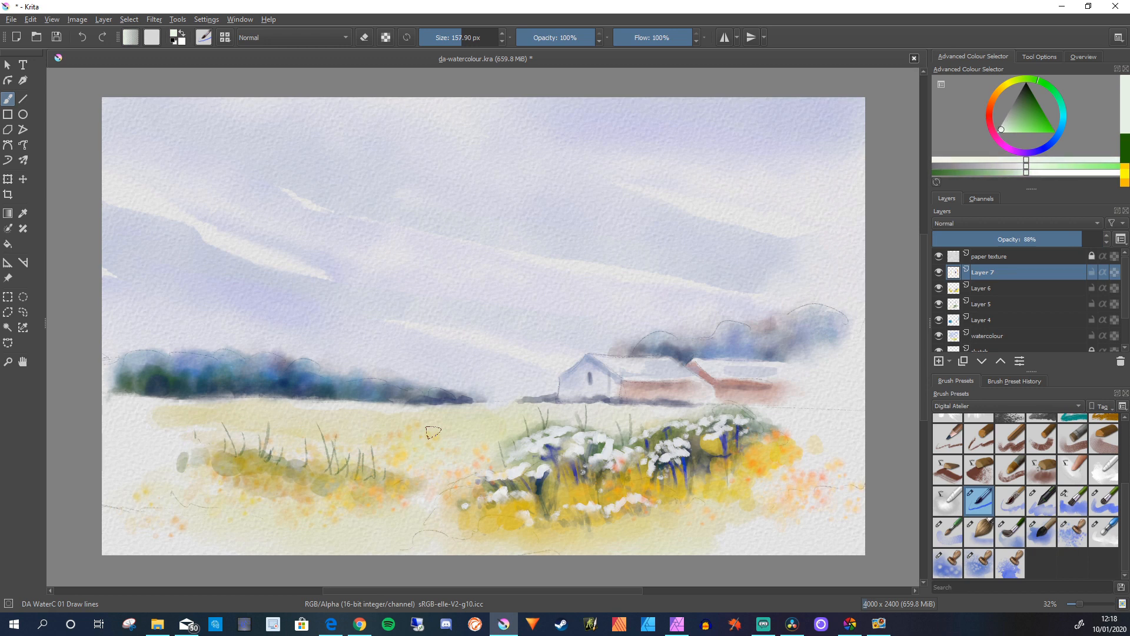
{"action": "left_click", "coordinate": [1061, 125]}
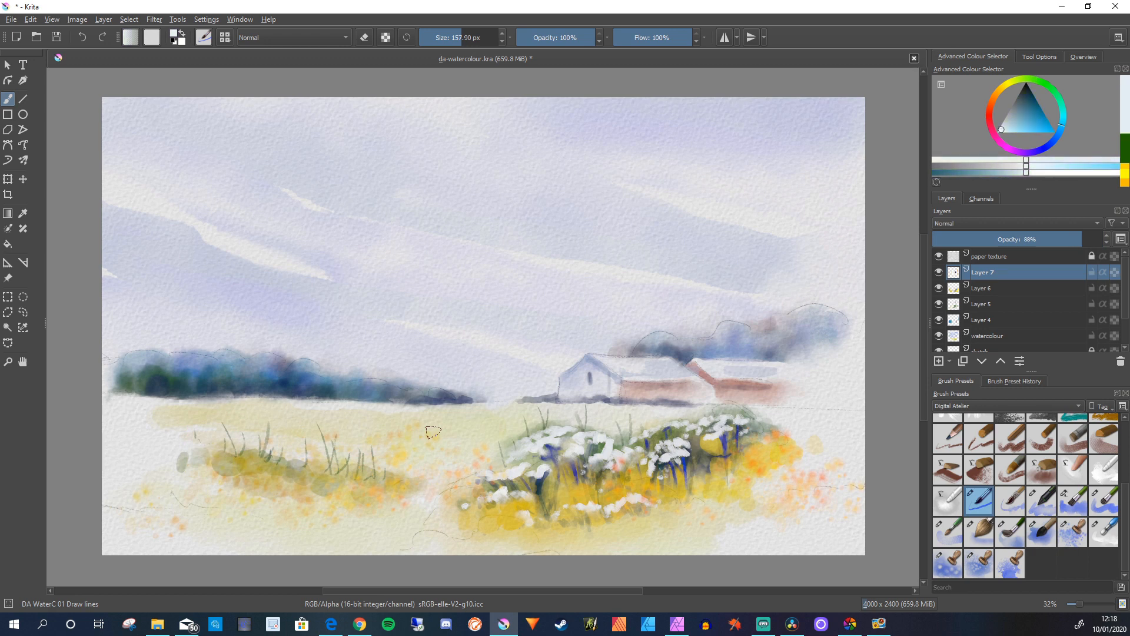
{"action": "left_click", "coordinate": [1054, 140]}
{"action": "left_click_drag", "start_coordinate": [999, 129], "coordinate": [1003, 132]}
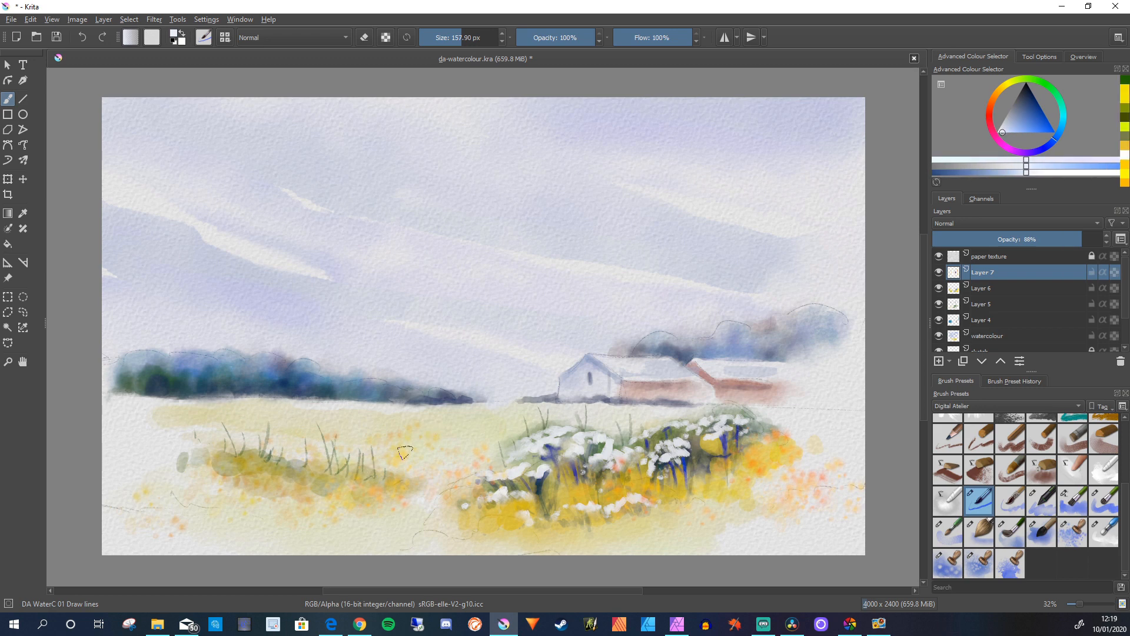
Dab pale blossoms across the left patch with DA WaterC 05 Opaque ink at 32 px and soften them with DA WaterC 11 Blender edges
{"action": "left_click", "coordinate": [1104, 501]}
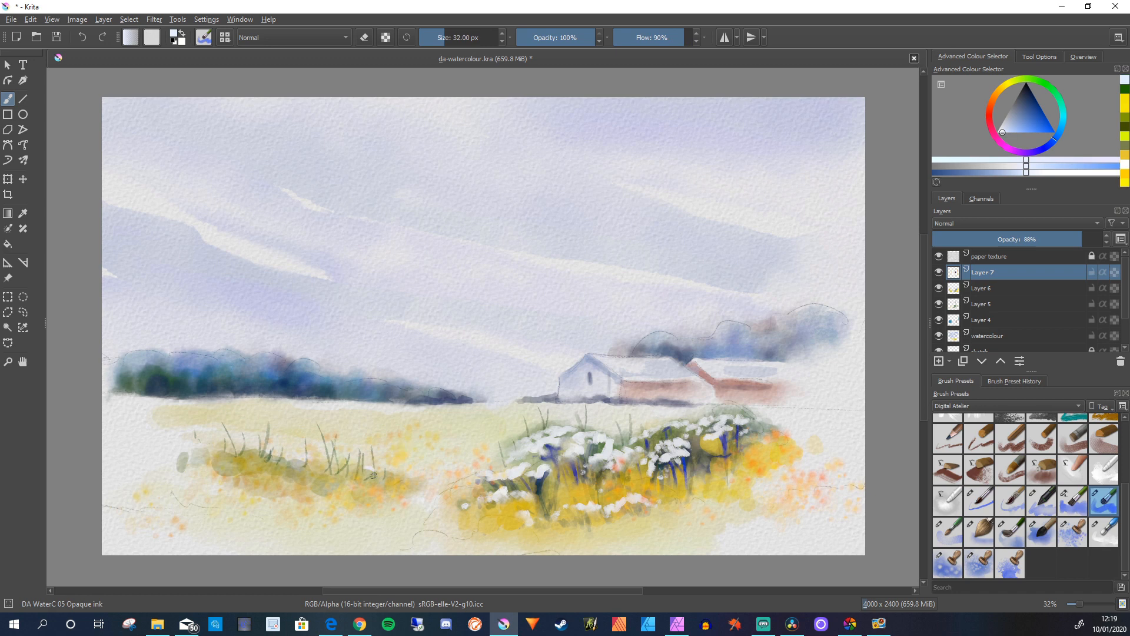
{"action": "mouse_move", "coordinate": [365, 469]}
{"action": "left_mouse_down"}
{"action": "mouse_move", "coordinate": [397, 477]}
{"action": "mouse_move", "coordinate": [338, 457]}
{"action": "left_mouse_up"}
{"action": "left_click_drag", "start_coordinate": [396, 482], "coordinate": [420, 482]}
{"action": "mouse_move", "coordinate": [298, 476]}
{"action": "left_mouse_down"}
{"action": "mouse_move", "coordinate": [301, 479]}
{"action": "mouse_move", "coordinate": [312, 481]}
{"action": "mouse_move", "coordinate": [308, 466]}
{"action": "mouse_move", "coordinate": [277, 477]}
{"action": "mouse_move", "coordinate": [271, 467]}
{"action": "mouse_move", "coordinate": [282, 487]}
{"action": "mouse_move", "coordinate": [289, 464]}
{"action": "mouse_move", "coordinate": [287, 476]}
{"action": "mouse_move", "coordinate": [352, 498]}
{"action": "left_mouse_up"}
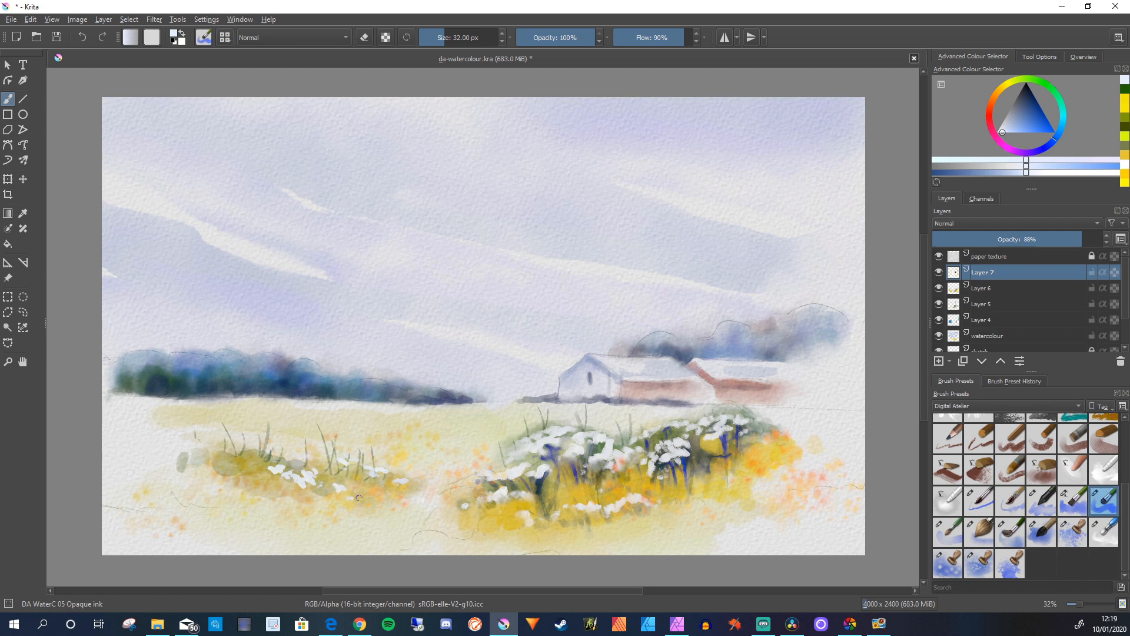
{"action": "mouse_move", "coordinate": [266, 483]}
{"action": "left_mouse_down"}
{"action": "mouse_move", "coordinate": [289, 508]}
{"action": "mouse_move", "coordinate": [247, 485]}
{"action": "mouse_move", "coordinate": [240, 493]}
{"action": "mouse_move", "coordinate": [245, 465]}
{"action": "mouse_move", "coordinate": [274, 478]}
{"action": "left_mouse_up"}
{"action": "key", "text": "slash"}
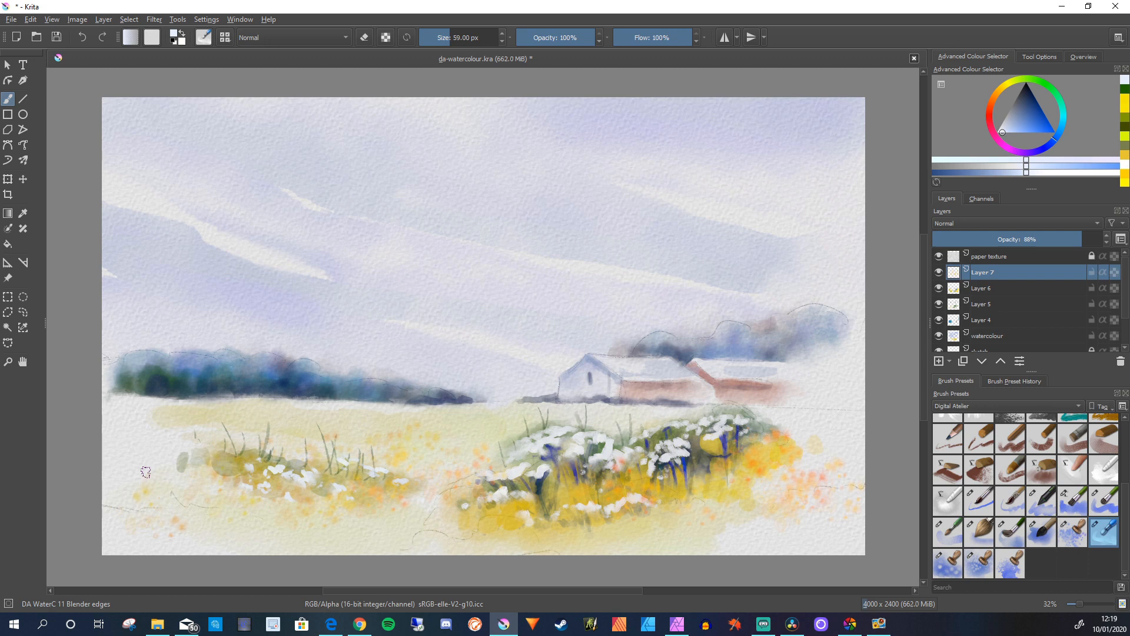
Sign the painting in blue in the meadow's lower-left corner with DA Pastel 01 Pencil at 50.75 px
{"action": "left_click", "coordinate": [948, 439]}
{"action": "left_click_drag", "start_coordinate": [1036, 132], "coordinate": [1041, 112]}
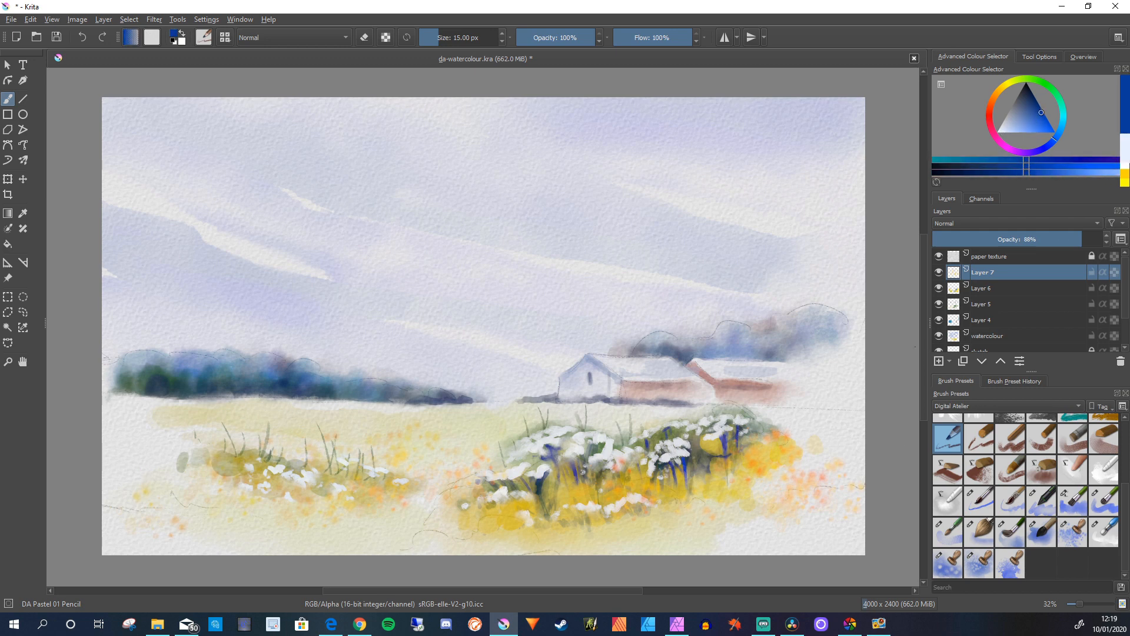
{"action": "left_click", "coordinate": [154, 528]}
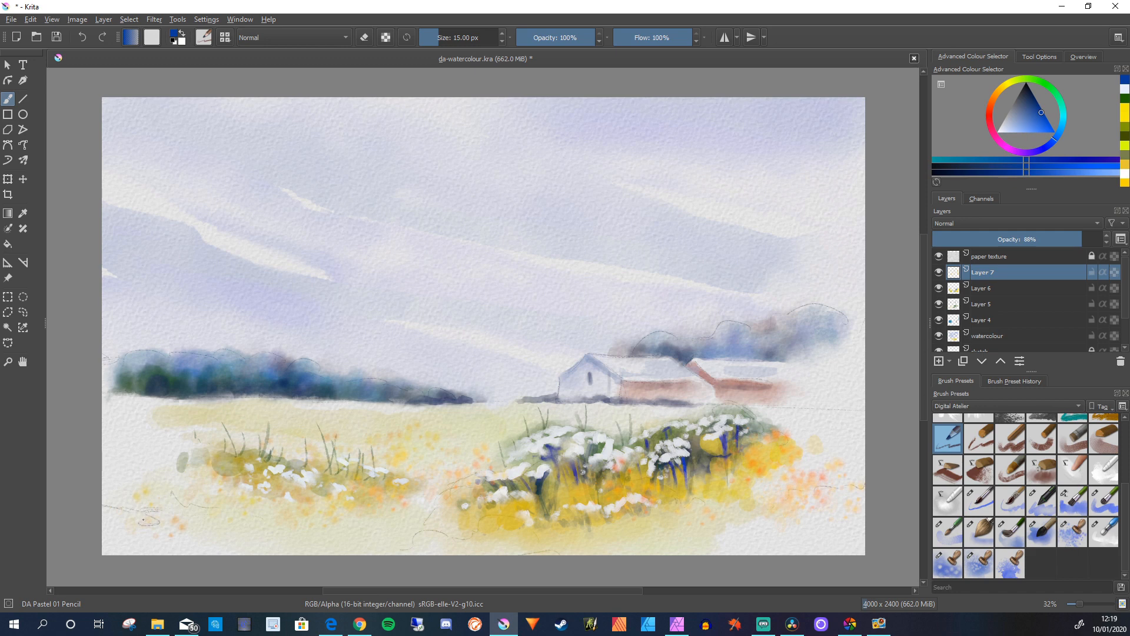
{"action": "key", "text": "ctrl+z"}
{"action": "mouse_move", "coordinate": [157, 516]}
{"action": "left_mouse_down"}
{"action": "mouse_move", "coordinate": [173, 516]}
{"action": "mouse_move", "coordinate": [151, 523]}
{"action": "mouse_move", "coordinate": [190, 516]}
{"action": "mouse_move", "coordinate": [216, 528]}
{"action": "left_mouse_up"}
{"action": "mouse_move", "coordinate": [221, 512]}
{"action": "left_mouse_down"}
{"action": "mouse_move", "coordinate": [222, 528]}
{"action": "mouse_move", "coordinate": [246, 530]}
{"action": "left_mouse_up"}
{"action": "left_click_drag", "start_coordinate": [216, 522], "coordinate": [257, 519]}
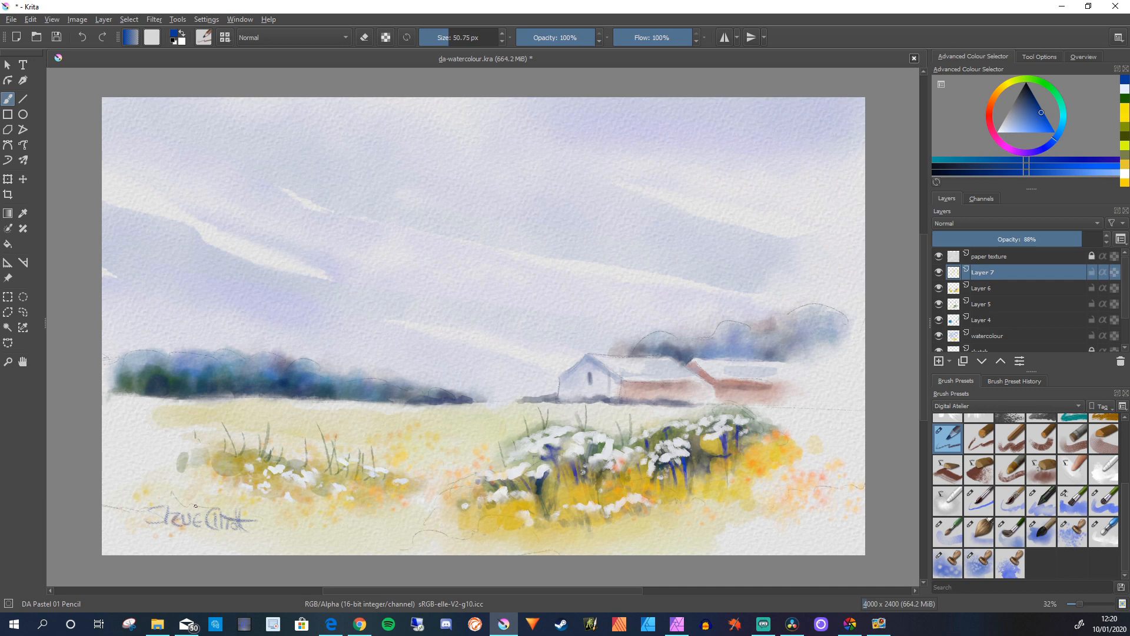
Add a new paint layer directly above the watercolour layer
{"action": "scroll", "coordinate": [1024, 301], "scroll_direction": "down", "scroll_amount": 1}
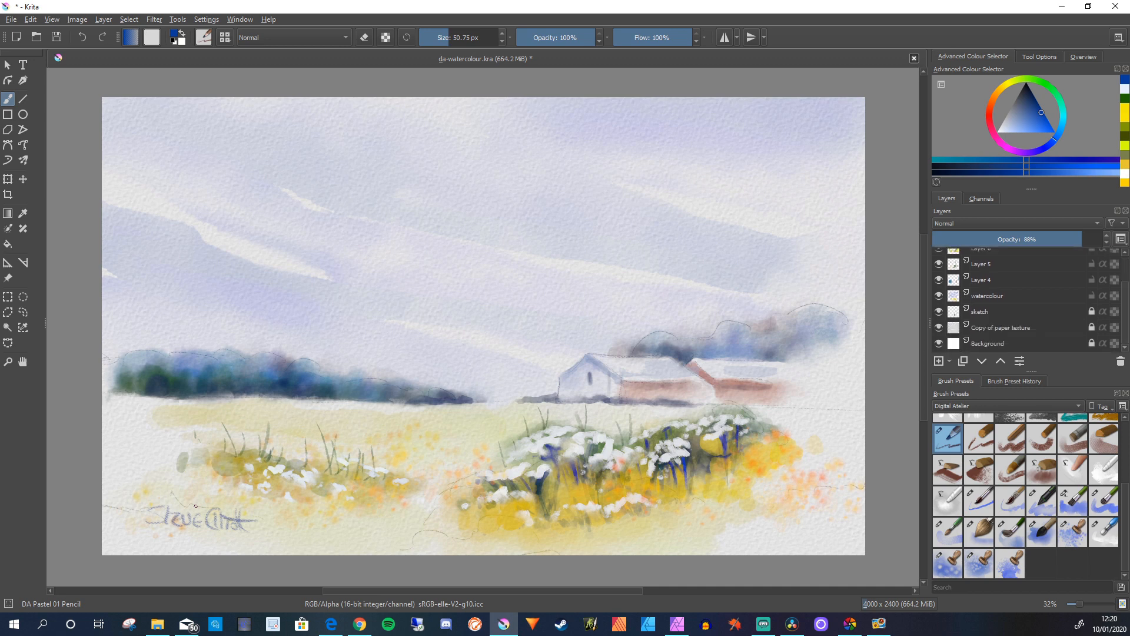
{"action": "left_click", "coordinate": [1024, 295]}
{"action": "key", "text": "Insert"}
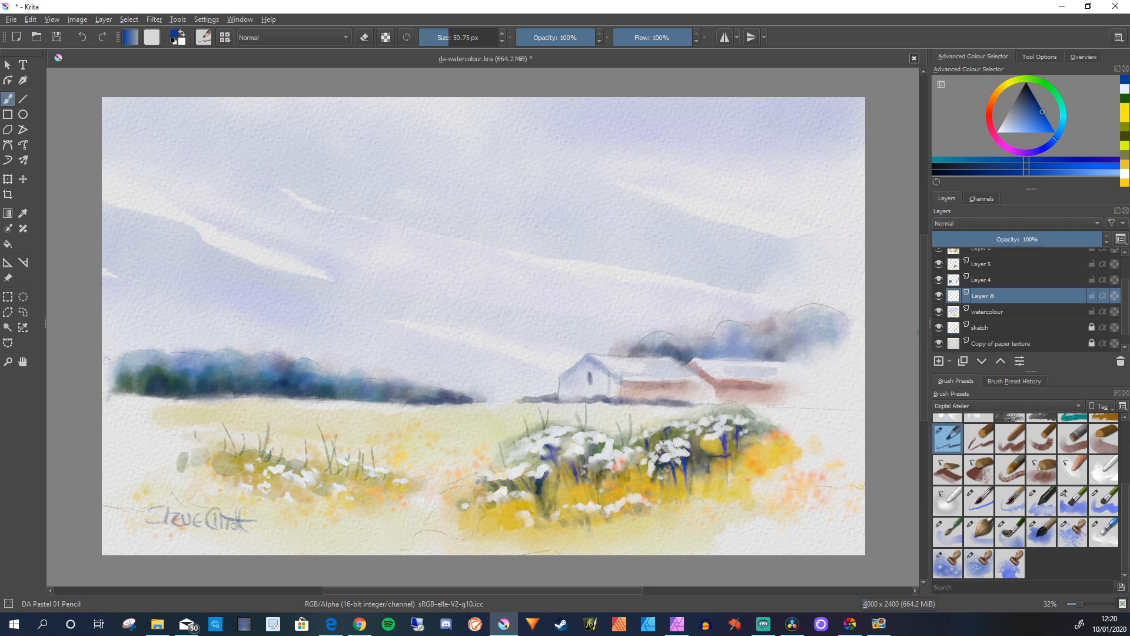
Hide the paper texture layer and glaze richer blue over the upper sky with DA WaterC 07 Big Wash at 482.40 px
{"action": "left_click", "coordinate": [979, 532]}
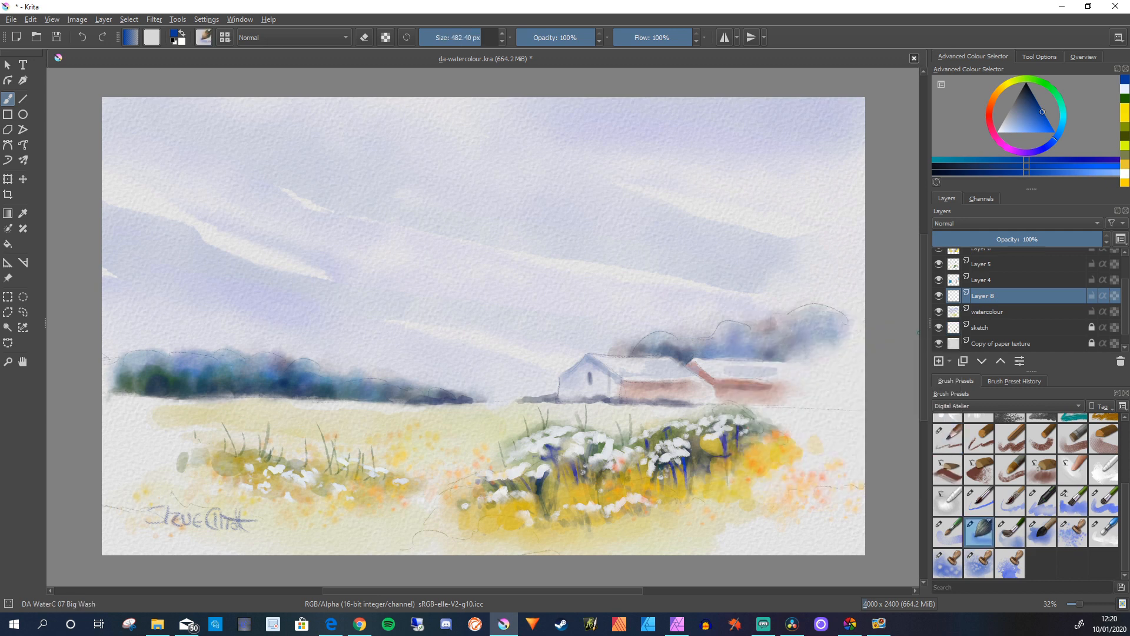
{"action": "left_click", "coordinate": [1047, 118]}
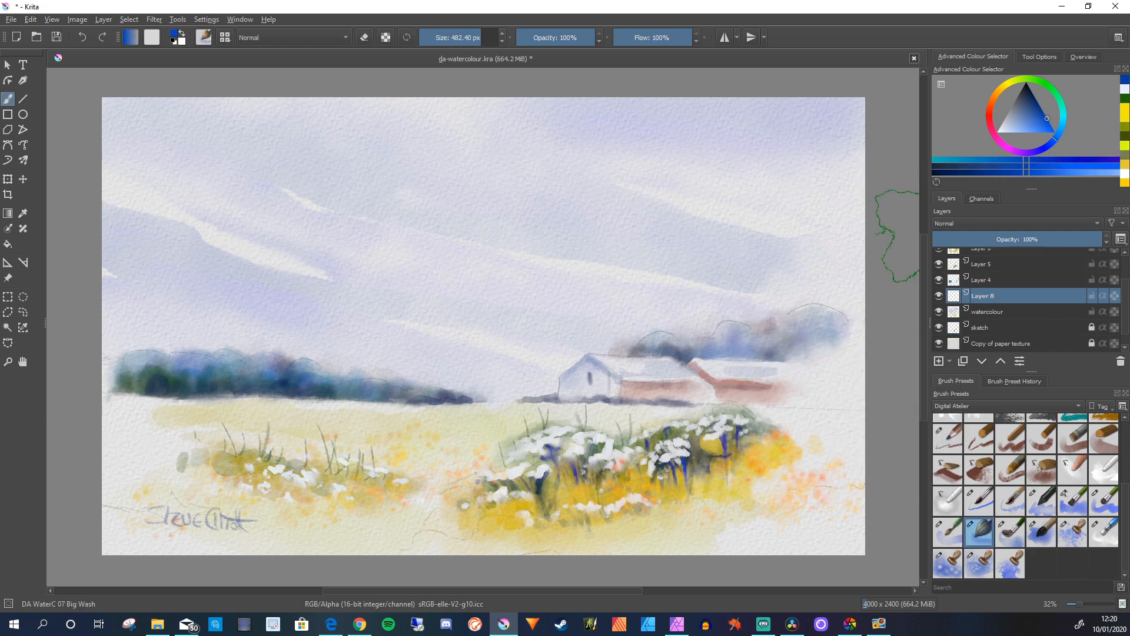
{"action": "scroll", "coordinate": [1013, 300], "scroll_direction": "up", "scroll_amount": 2}
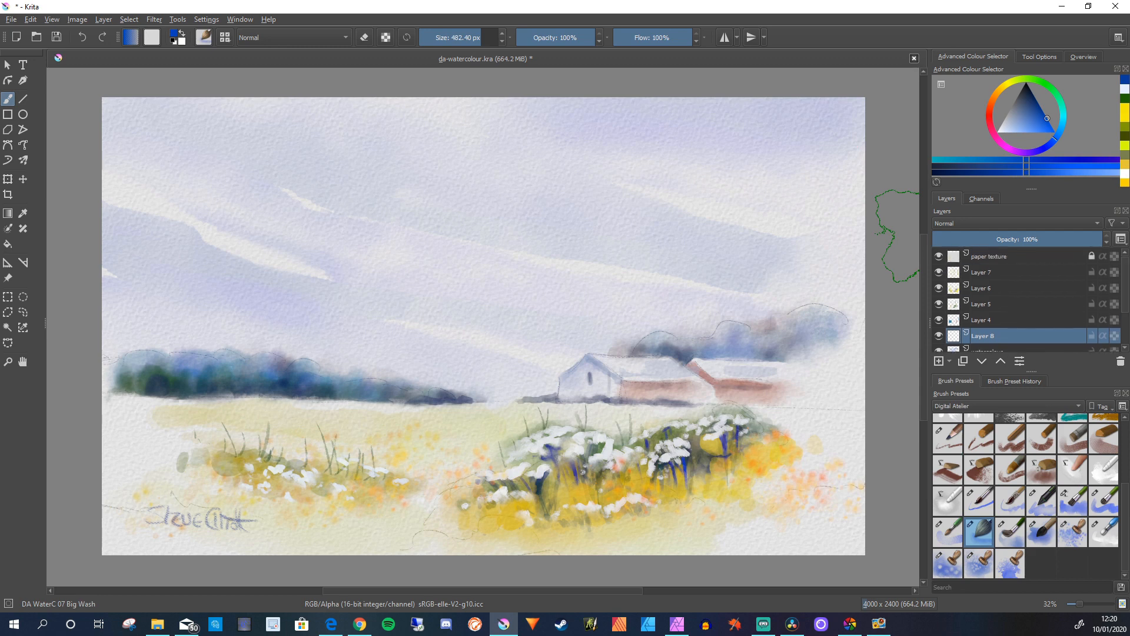
{"action": "left_click", "coordinate": [938, 256]}
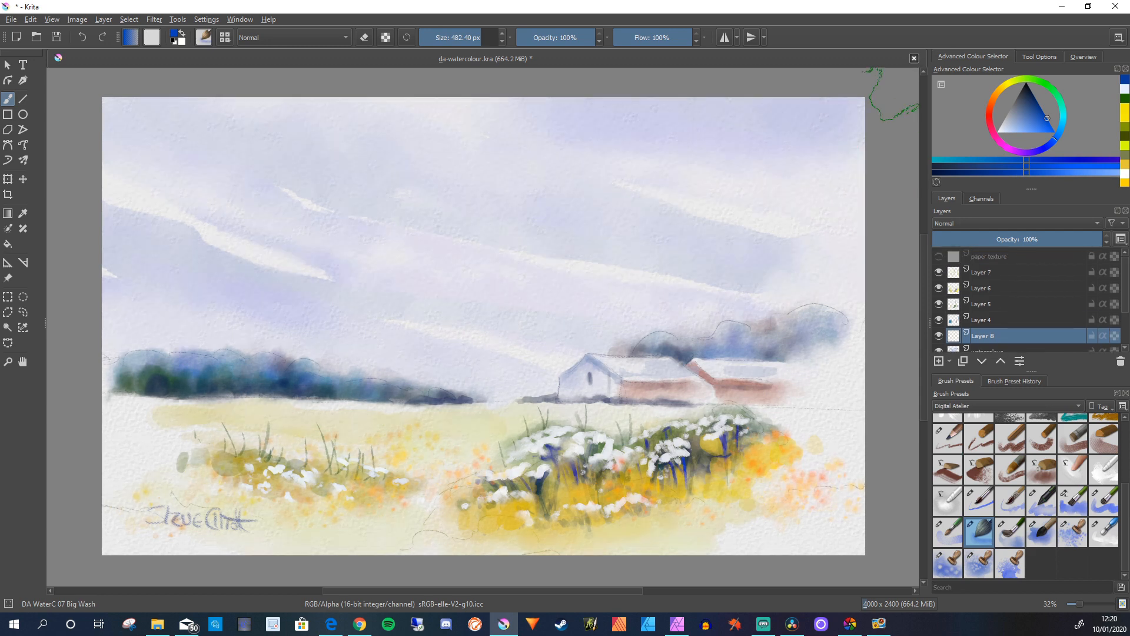
{"action": "left_click_drag", "start_coordinate": [1048, 119], "coordinate": [1048, 121]}
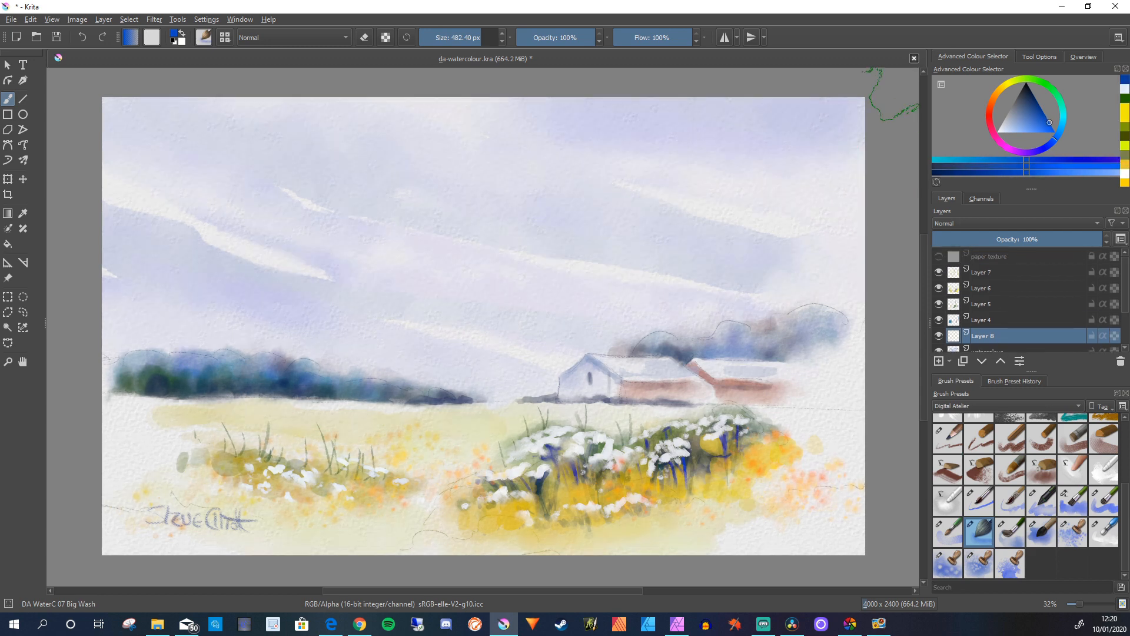
{"action": "mouse_move", "coordinate": [849, 109]}
{"action": "left_mouse_down"}
{"action": "mouse_move", "coordinate": [753, 103]}
{"action": "mouse_move", "coordinate": [888, 117]}
{"action": "mouse_move", "coordinate": [664, 85]}
{"action": "mouse_move", "coordinate": [663, 97]}
{"action": "mouse_move", "coordinate": [890, 130]}
{"action": "mouse_move", "coordinate": [583, 82]}
{"action": "mouse_move", "coordinate": [864, 166]}
{"action": "mouse_move", "coordinate": [542, 105]}
{"action": "left_mouse_up"}
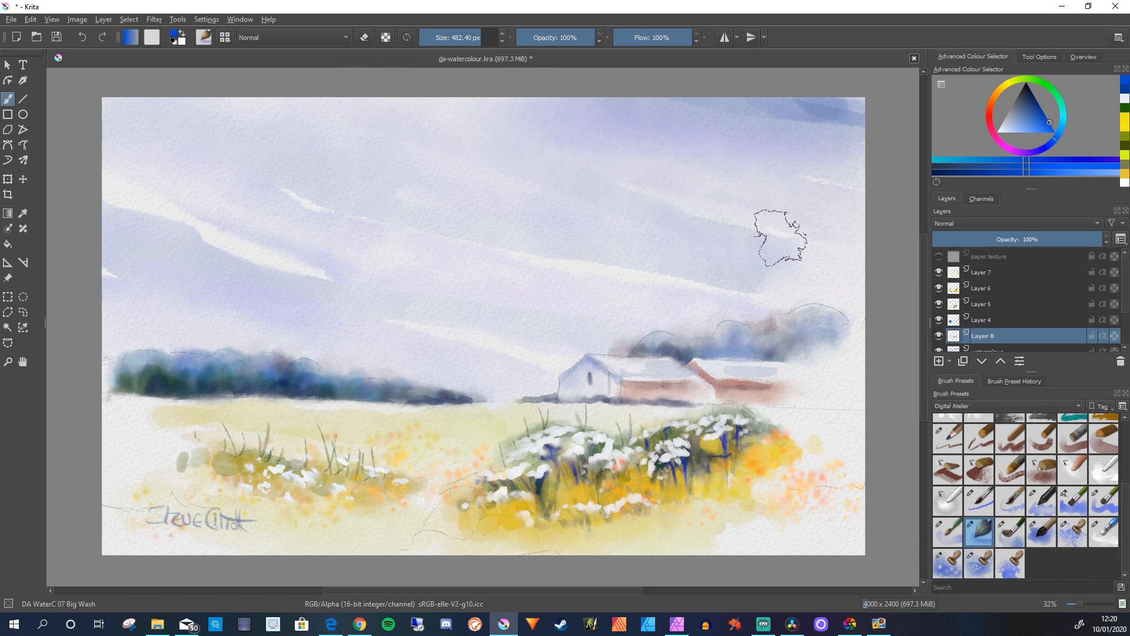
{"action": "mouse_move", "coordinate": [892, 111]}
{"action": "left_mouse_down"}
{"action": "mouse_move", "coordinate": [812, 91]}
{"action": "mouse_move", "coordinate": [893, 142]}
{"action": "mouse_move", "coordinate": [806, 98]}
{"action": "left_mouse_up"}
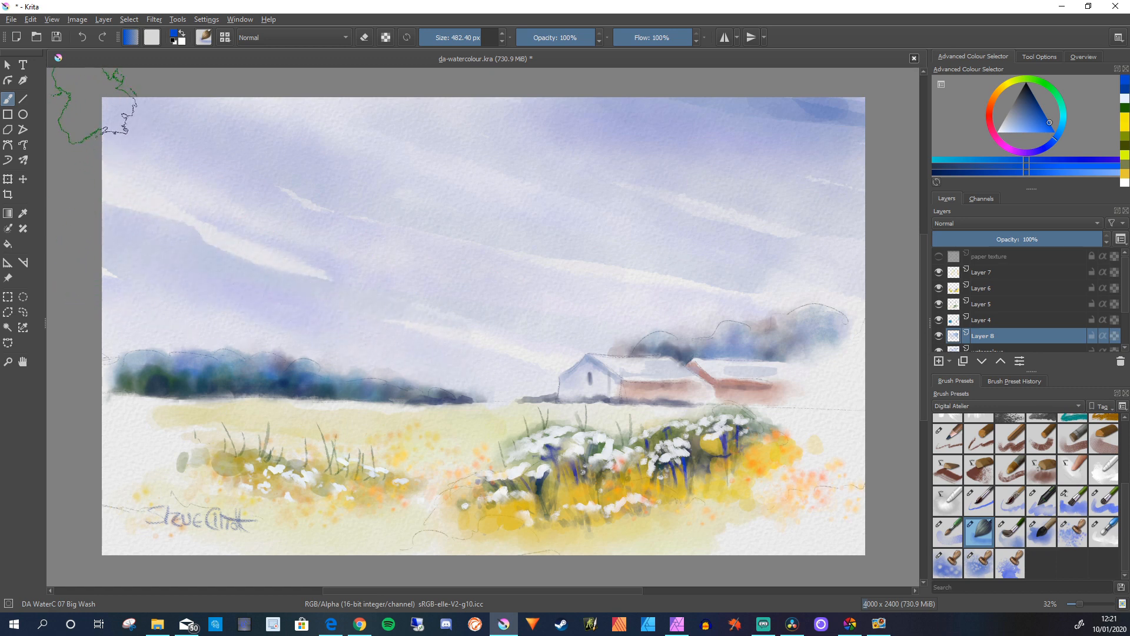
{"action": "left_click_drag", "start_coordinate": [121, 115], "coordinate": [459, 244]}
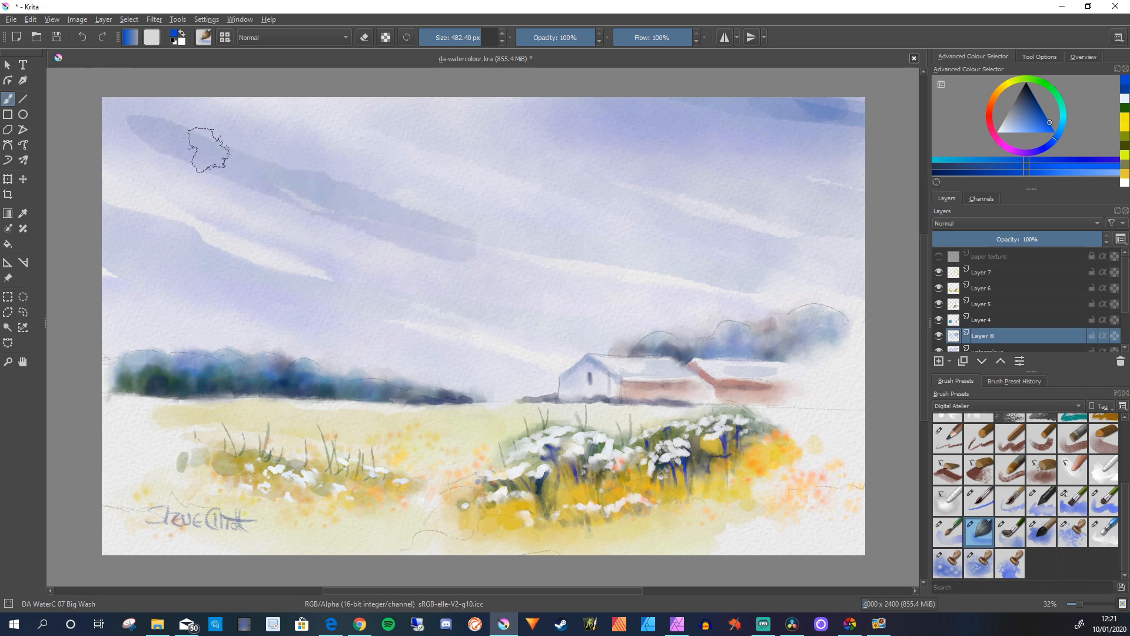
{"action": "mouse_move", "coordinate": [103, 103]}
{"action": "left_mouse_down"}
{"action": "mouse_move", "coordinate": [257, 135]}
{"action": "mouse_move", "coordinate": [488, 235]}
{"action": "left_mouse_up"}
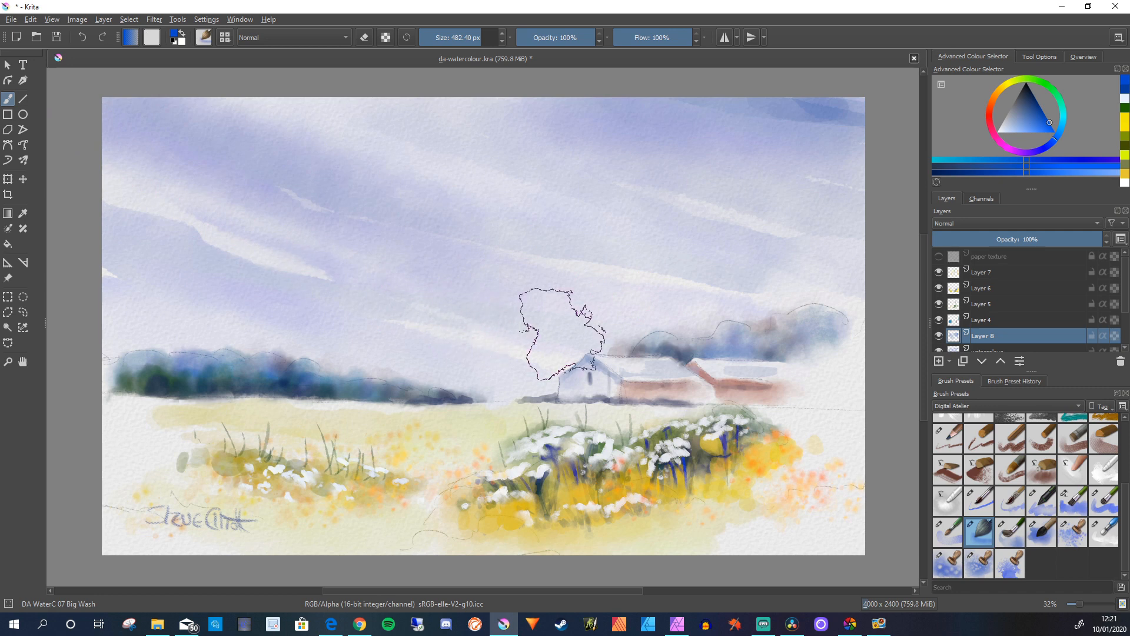
Soften the blue sky washes with DA WaterC 11 Blender edges at 201 px and deepen the blue along the sky's upper edge
{"action": "key", "text": "slash"}
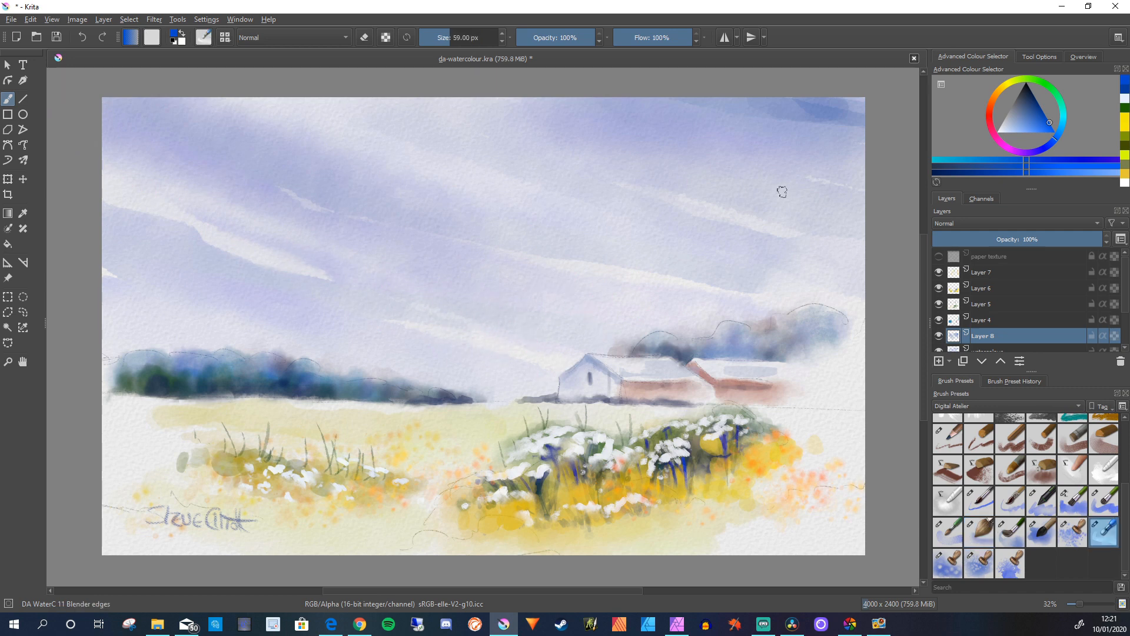
{"action": "mouse_move", "coordinate": [774, 123]}
{"action": "left_mouse_down", "text": "shift"}
{"action": "mouse_move", "coordinate": [851, 127]}
{"action": "mouse_move", "coordinate": [863, 108]}
{"action": "mouse_move", "coordinate": [882, 114]}
{"action": "mouse_move", "coordinate": [751, 105]}
{"action": "mouse_move", "coordinate": [832, 116]}
{"action": "mouse_move", "coordinate": [870, 105]}
{"action": "left_mouse_up", "text": "shift"}
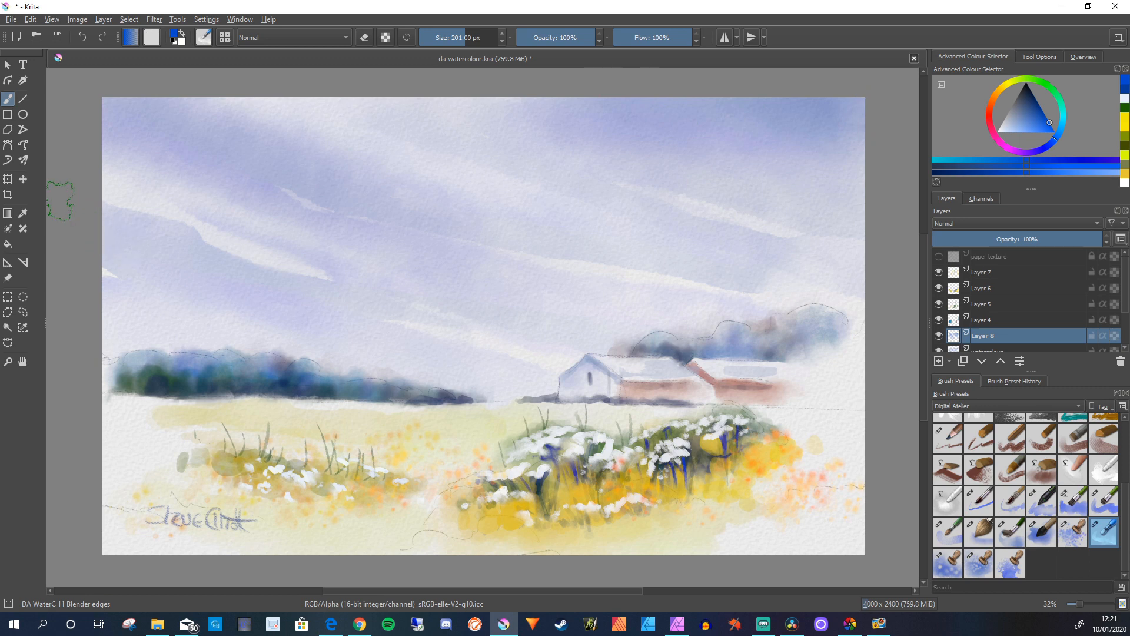
{"action": "key", "text": "slash"}
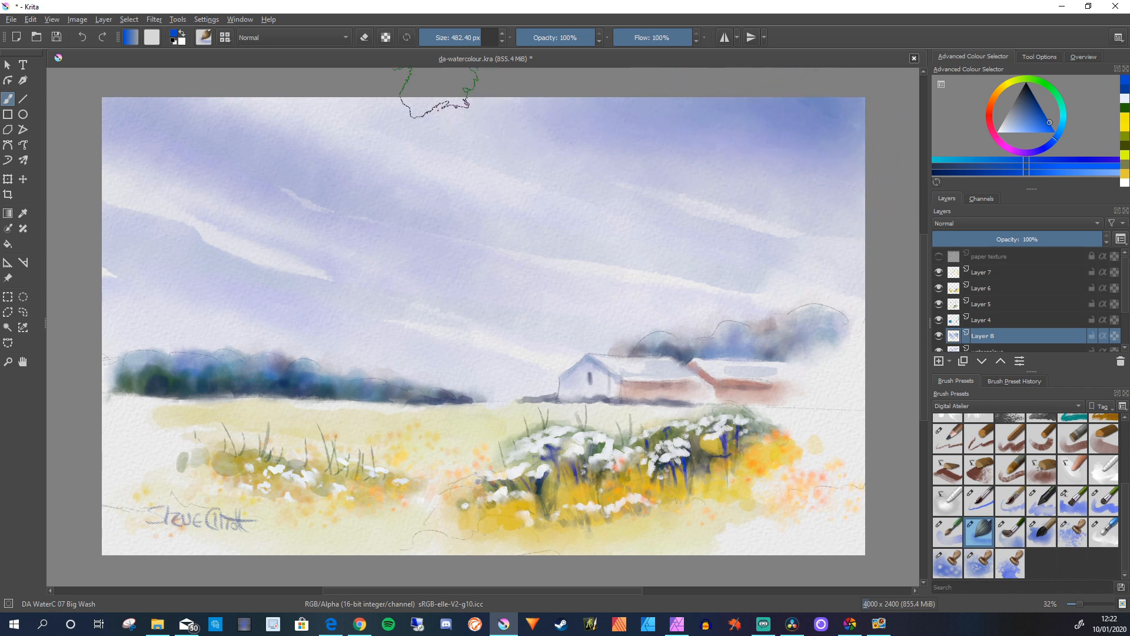
{"action": "key", "text": "slash"}
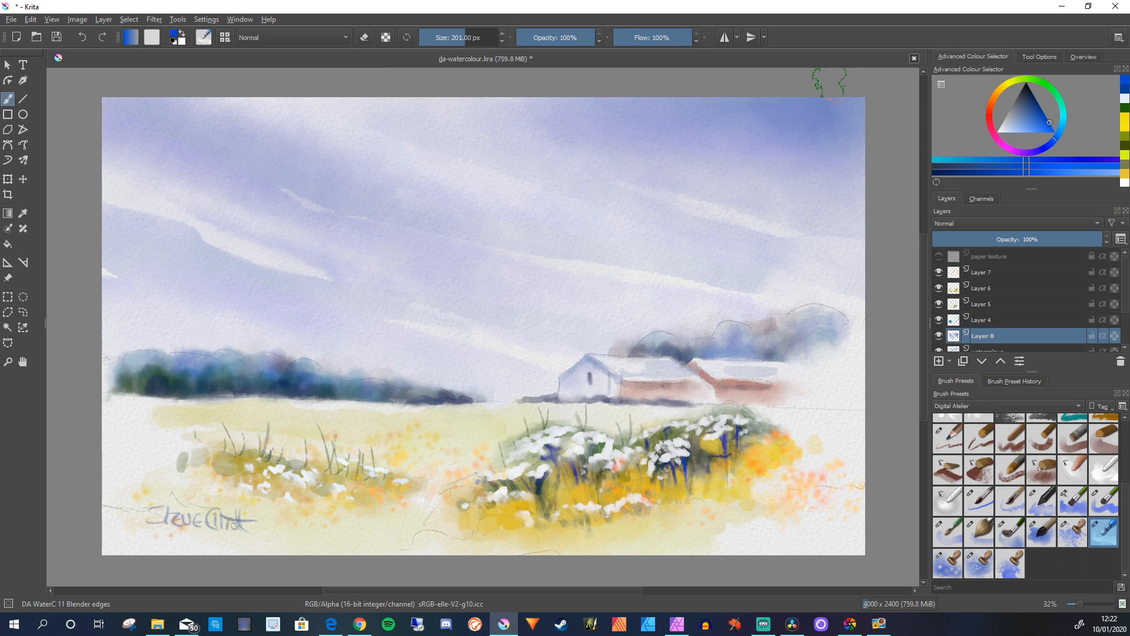
Glaze yellow across the distant meadow with DA WaterC 07 Big Wash at 165 px, undoing the trial strokes made first
{"action": "key", "text": "slash"}
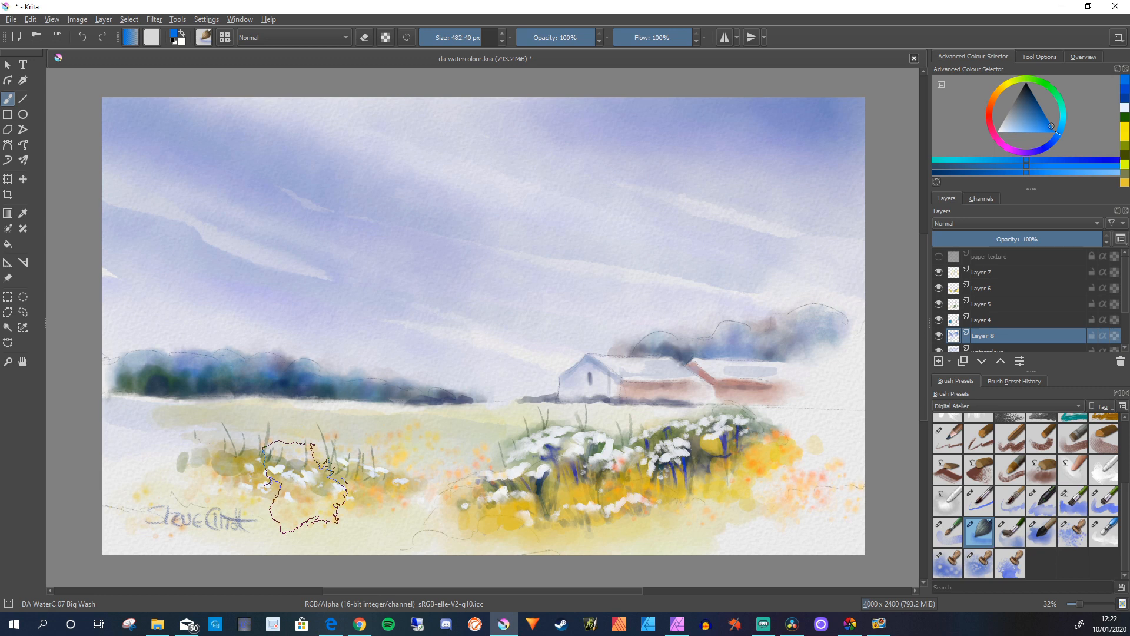
{"action": "key", "text": "ctrl+z"}
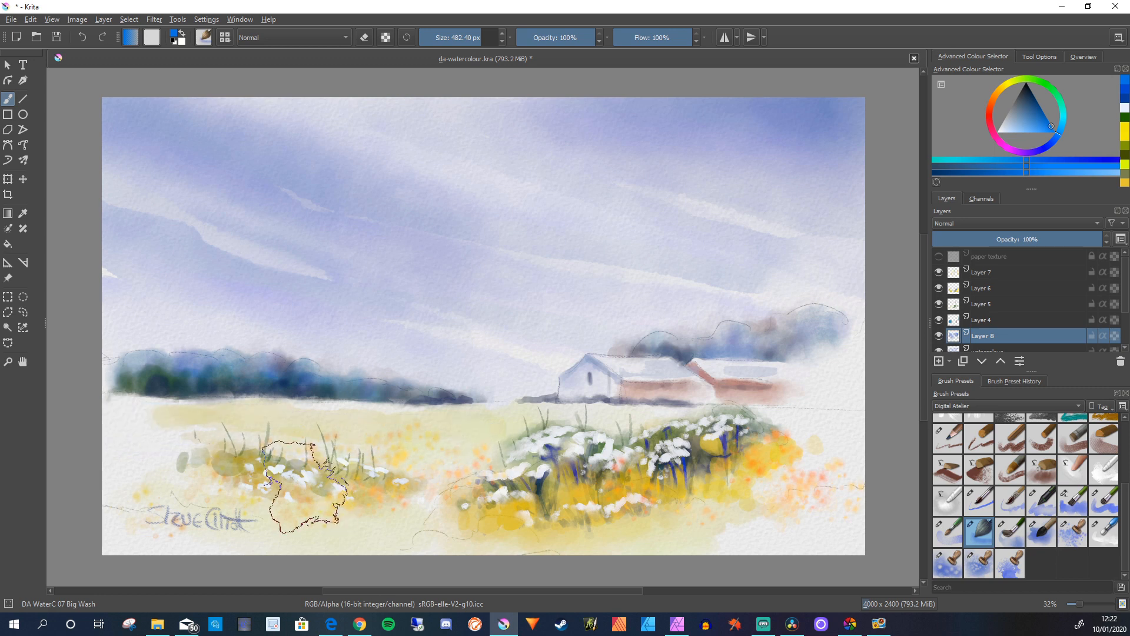
{"action": "mouse_move", "coordinate": [156, 431]}
{"action": "left_mouse_down", "text": "shift"}
{"action": "mouse_move", "coordinate": [104, 423]}
{"action": "mouse_move", "coordinate": [90, 408]}
{"action": "mouse_move", "coordinate": [496, 432]}
{"action": "left_mouse_up", "text": "shift"}
{"action": "key", "text": "ctrl+z"}
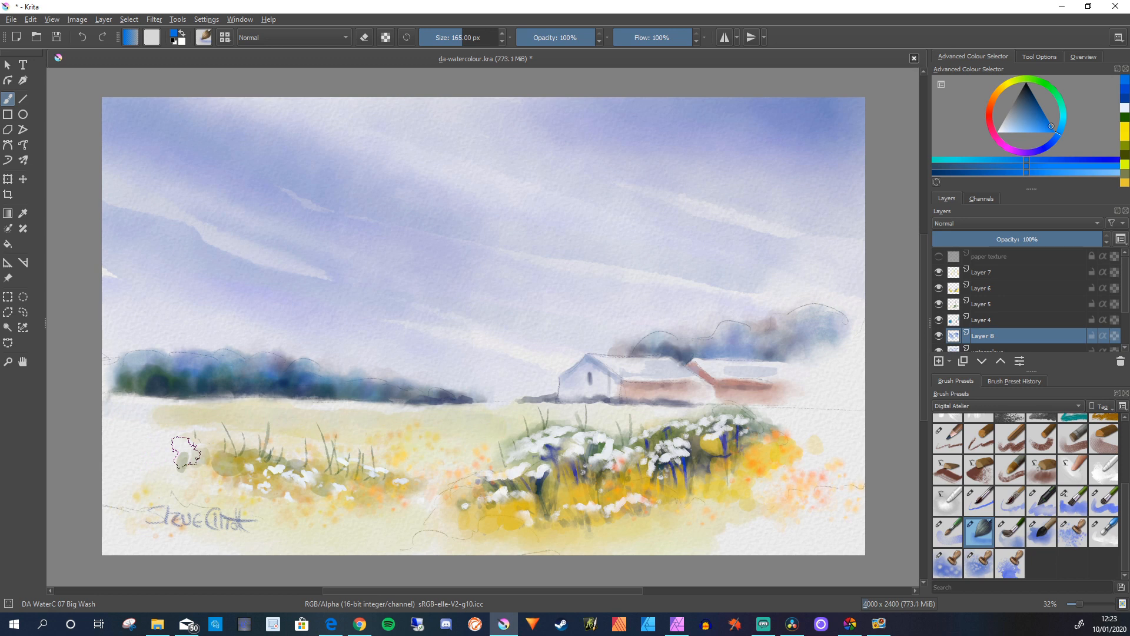
{"action": "left_click", "coordinate": [186, 452], "text": "ctrl"}
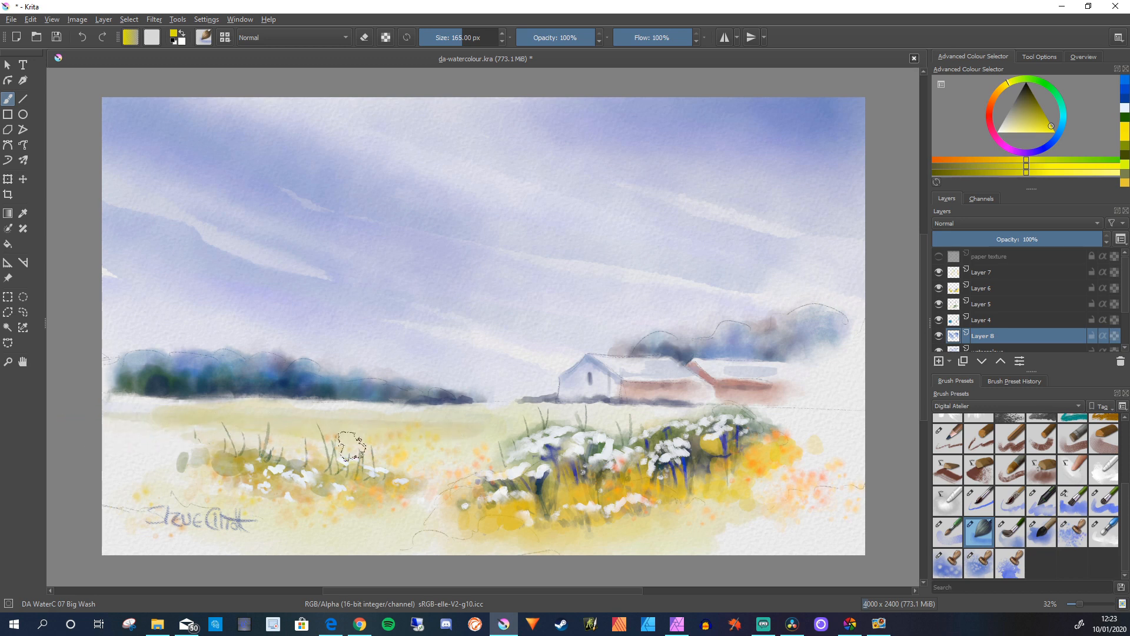
{"action": "left_click_drag", "start_coordinate": [495, 434], "coordinate": [641, 434]}
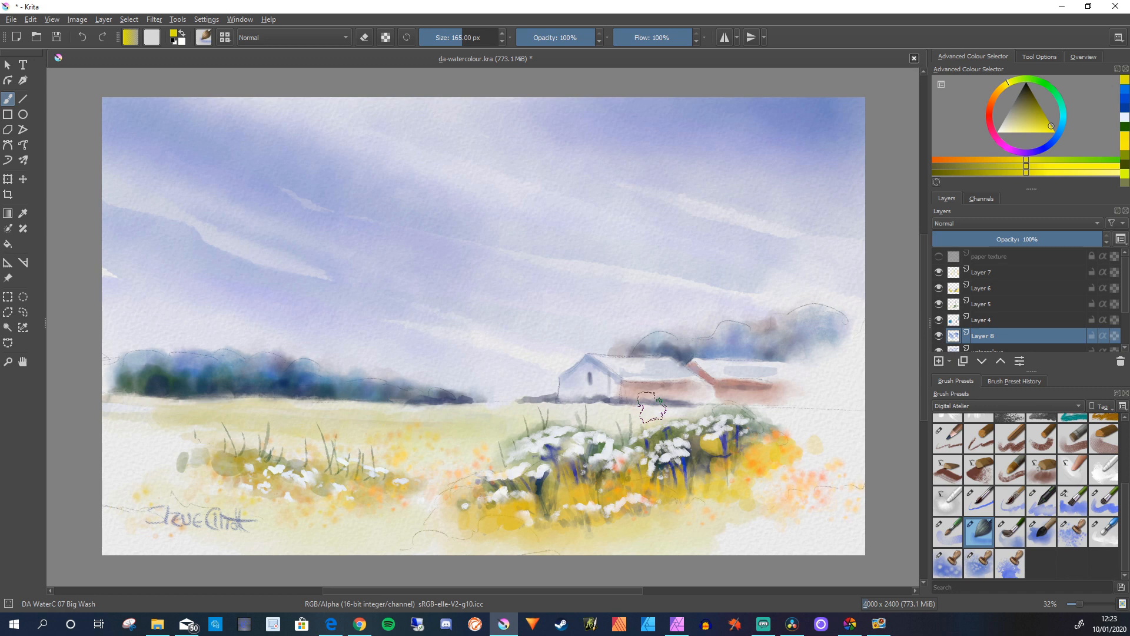
Change the paint colour to green and brush light horizontal bands across the distant meadow and around the outer flower edges
{"action": "left_click", "coordinate": [1055, 92]}
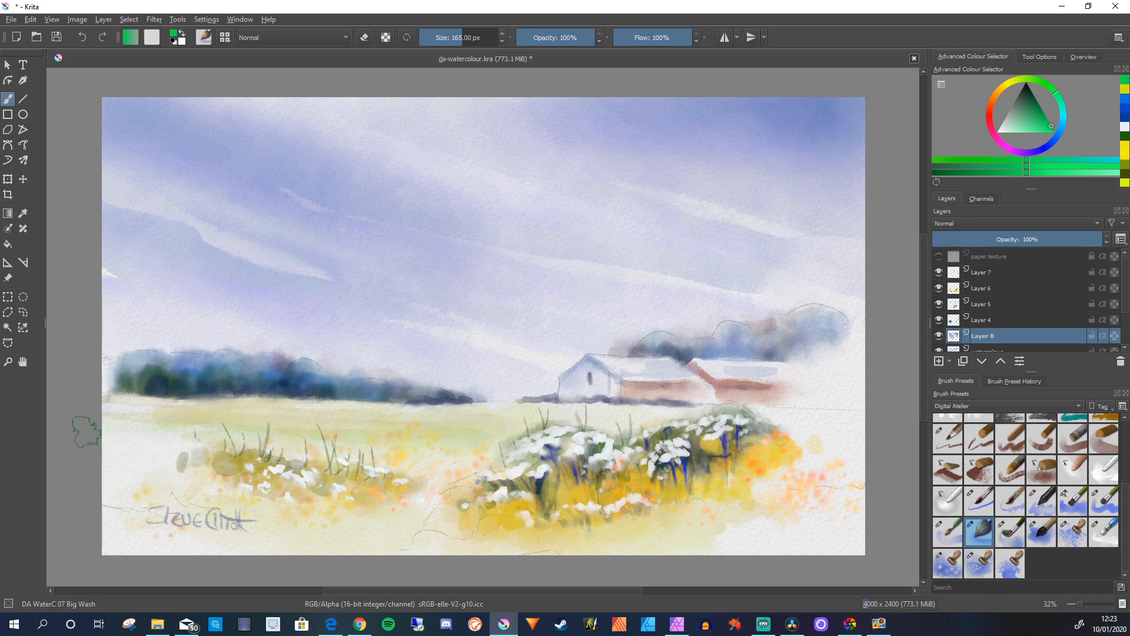
{"action": "mouse_move", "coordinate": [140, 436]}
{"action": "left_mouse_down"}
{"action": "mouse_move", "coordinate": [196, 441]}
{"action": "mouse_move", "coordinate": [86, 440]}
{"action": "mouse_move", "coordinate": [200, 451]}
{"action": "left_mouse_up"}
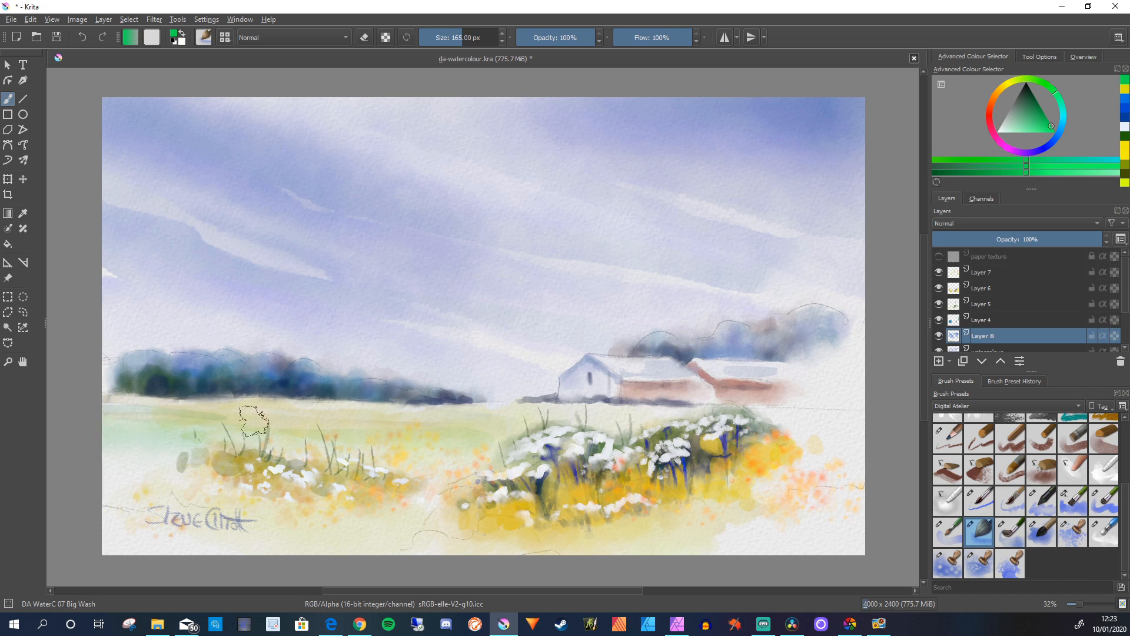
{"action": "mouse_move", "coordinate": [516, 436]}
{"action": "left_mouse_down"}
{"action": "mouse_move", "coordinate": [281, 430]}
{"action": "mouse_move", "coordinate": [664, 421]}
{"action": "left_mouse_up"}
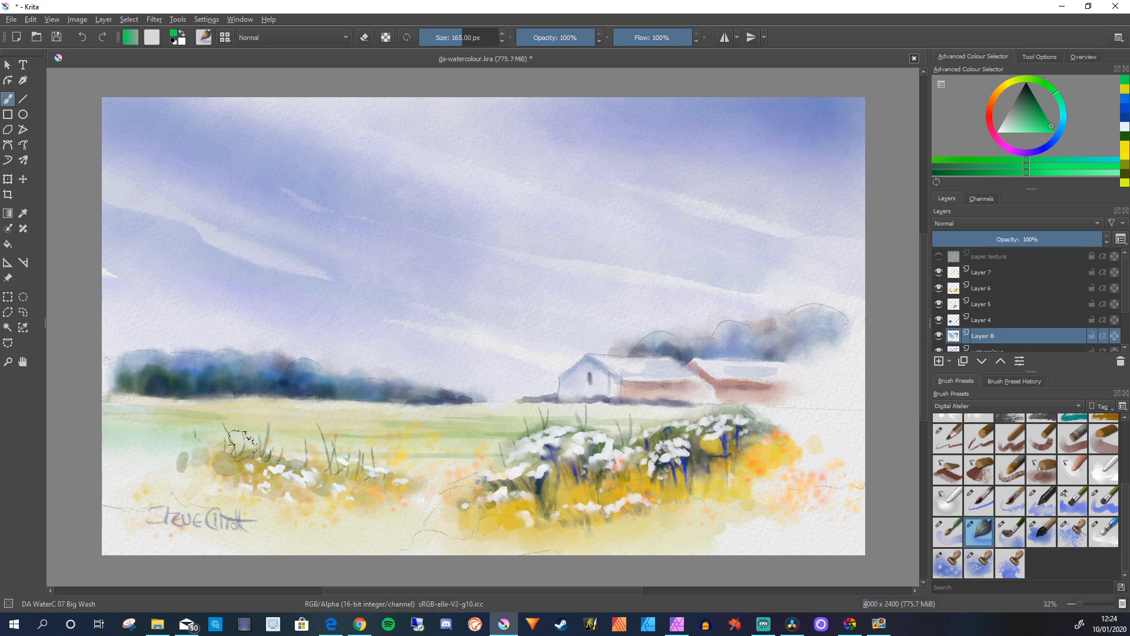
{"action": "left_click_drag", "start_coordinate": [846, 420], "coordinate": [710, 424]}
{"action": "mouse_move", "coordinate": [855, 446]}
{"action": "left_mouse_down"}
{"action": "mouse_move", "coordinate": [724, 480]}
{"action": "mouse_move", "coordinate": [907, 508]}
{"action": "left_mouse_up"}
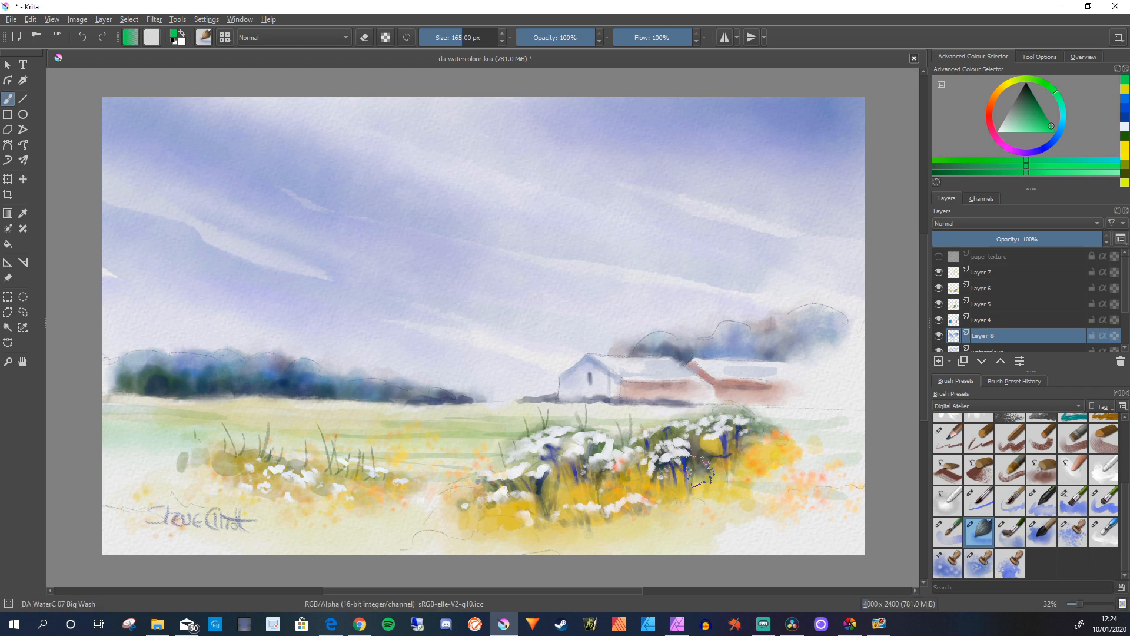
Spatter bright yellow over the meadow on Layer 6 with DA WaterC 10 Drops at 319.30 px
{"action": "left_click", "coordinate": [1026, 272]}
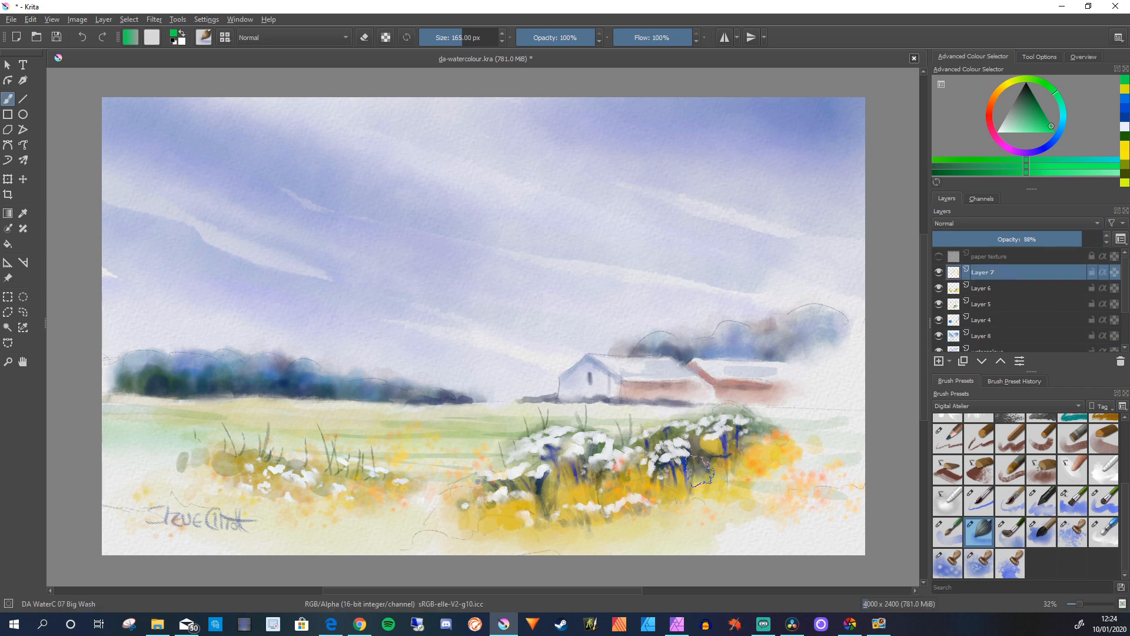
{"action": "left_click", "coordinate": [1026, 288]}
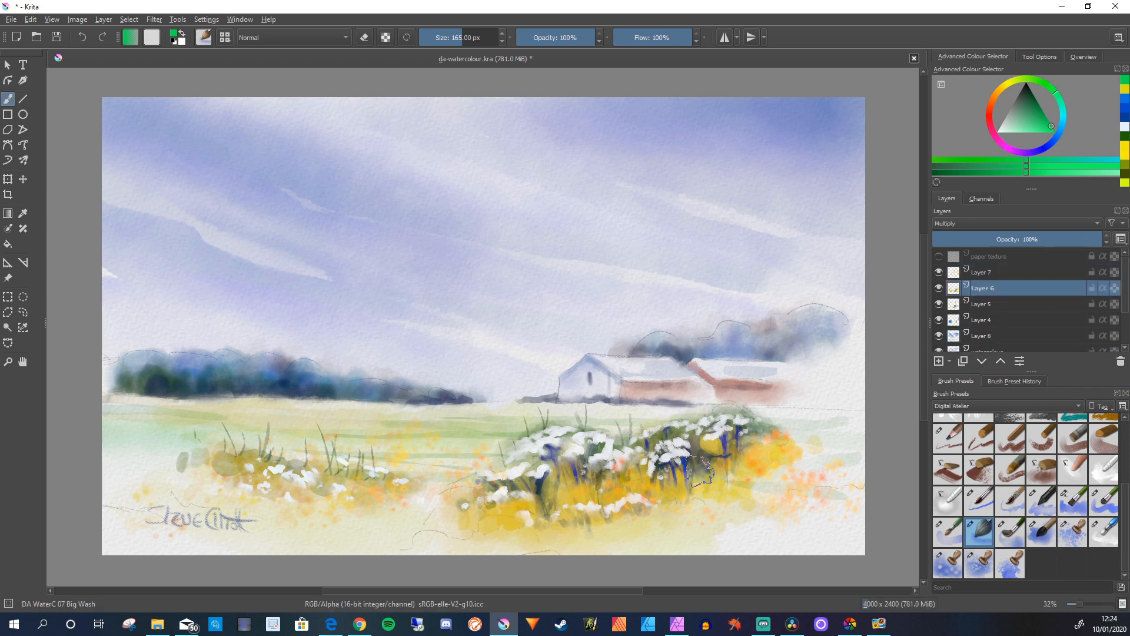
{"action": "left_click", "coordinate": [1009, 82]}
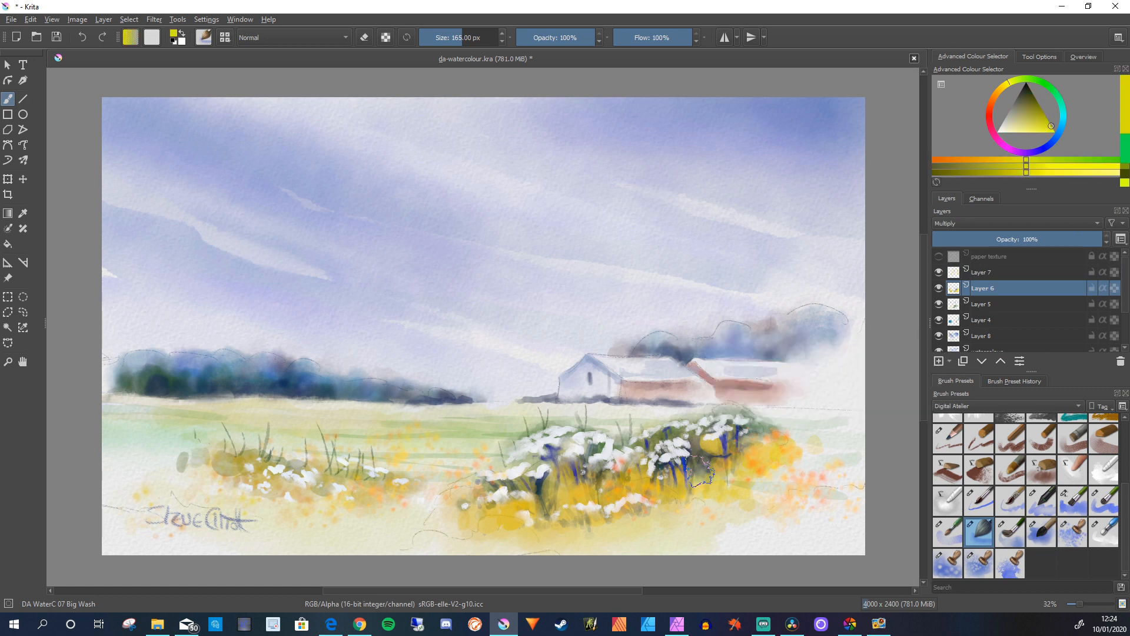
{"action": "left_click_drag", "start_coordinate": [1051, 126], "coordinate": [1045, 132]}
{"action": "left_click", "coordinate": [1072, 532]}
{"action": "left_click", "coordinate": [488, 441]}
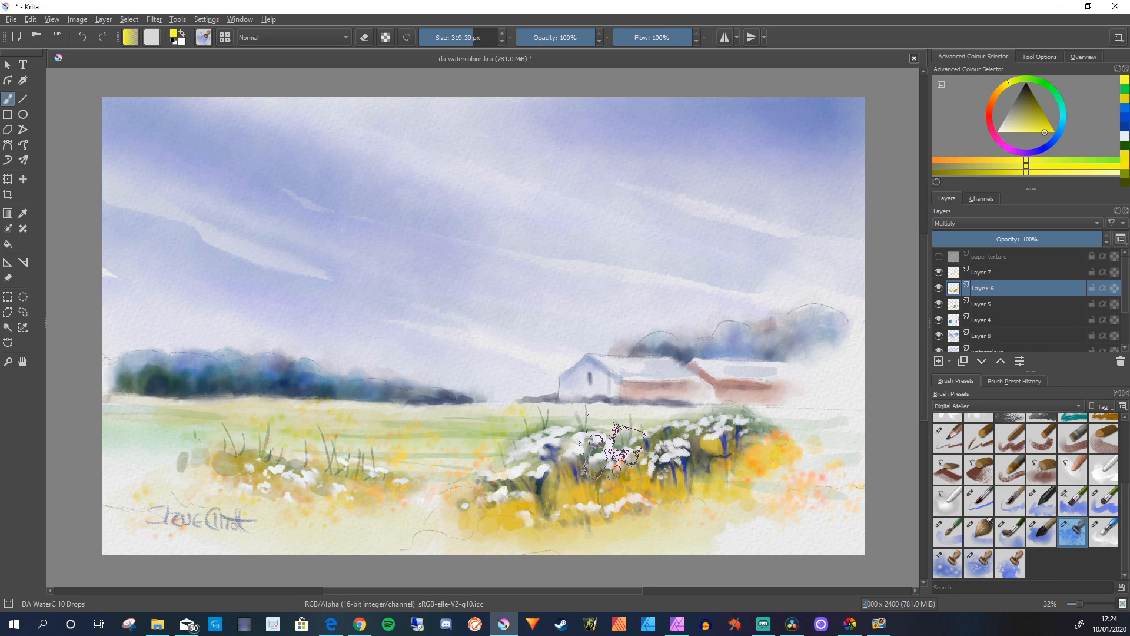
Pick white from the blossoms and add a new paint layer above Layer 6 with the Screen blending mode
{"action": "left_click", "coordinate": [612, 449], "text": "ctrl"}
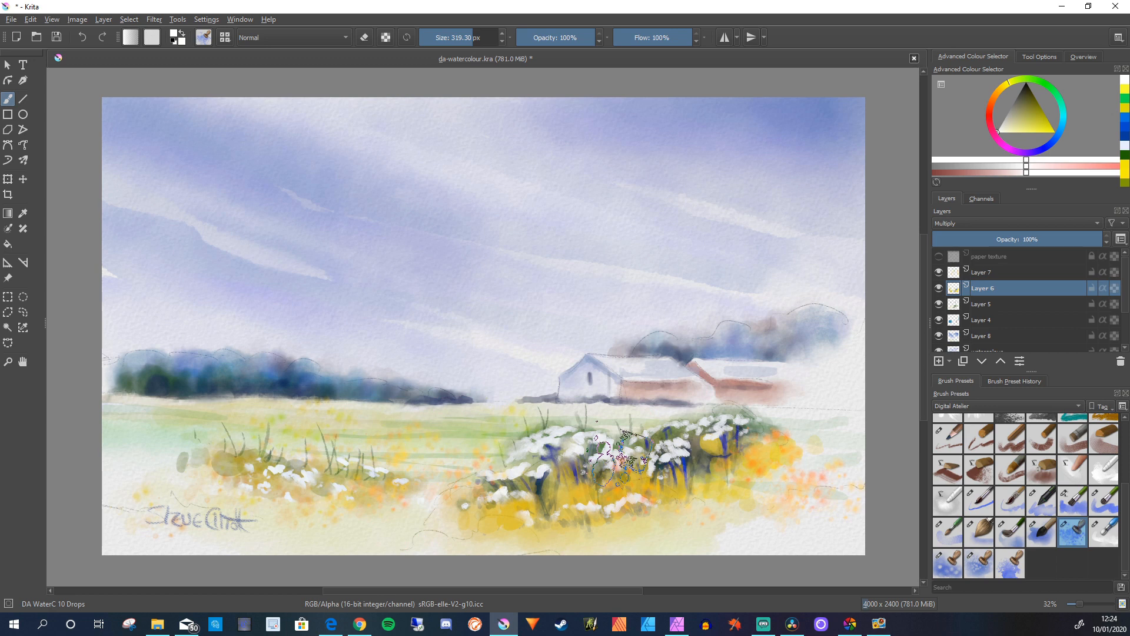
{"action": "key", "text": "Insert"}
{"action": "left_click", "coordinate": [1017, 223]}
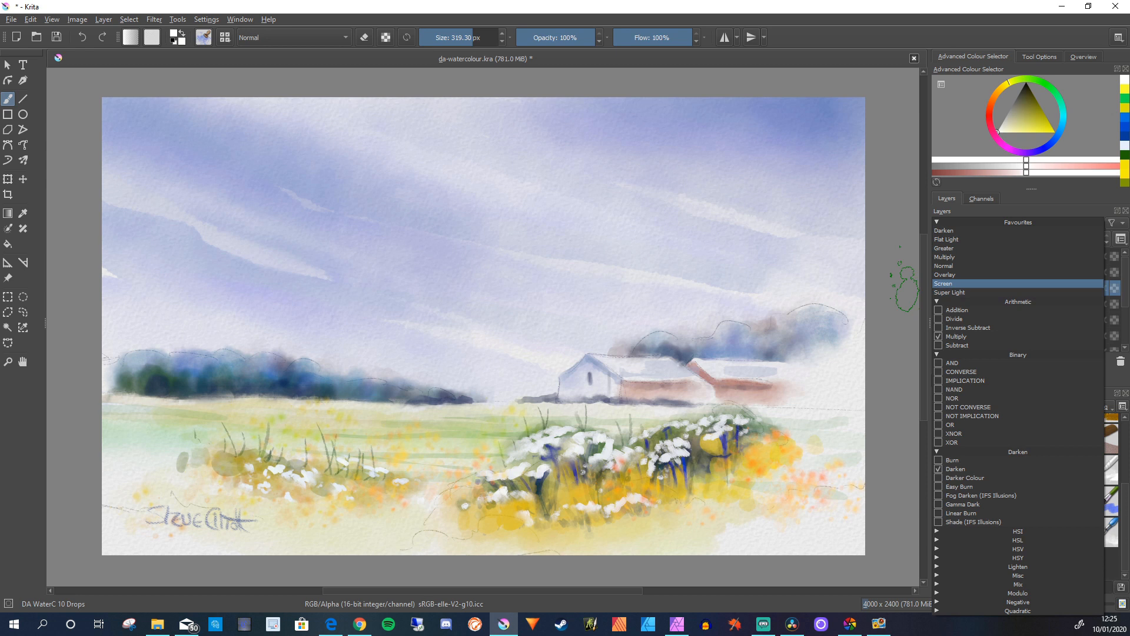
{"action": "left_click", "coordinate": [960, 284]}
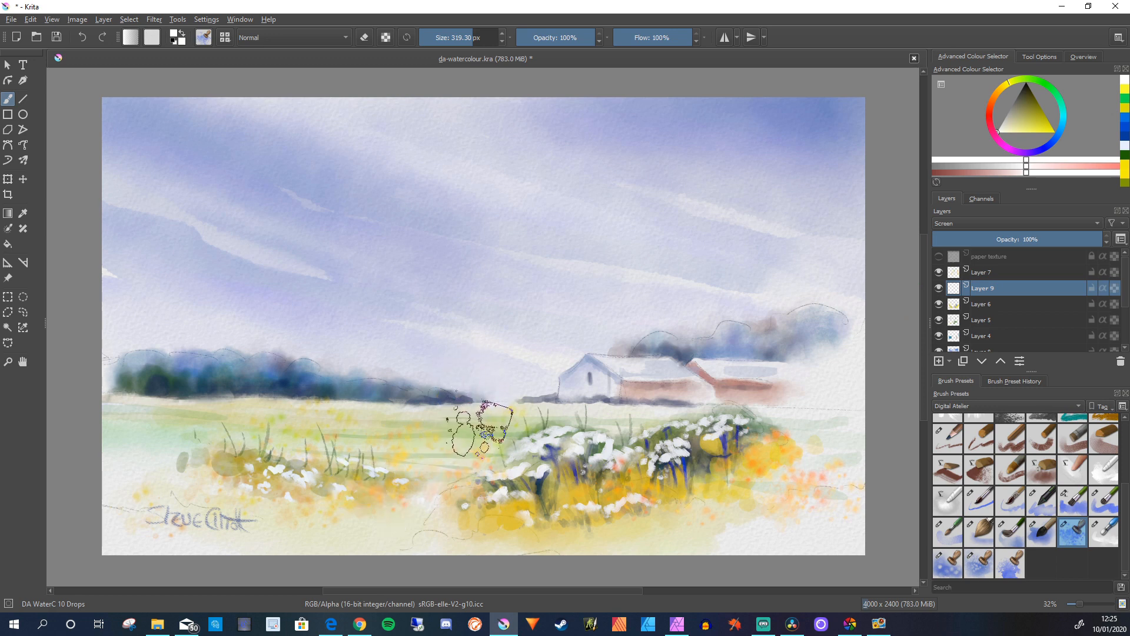
Scatter small white drops in a band across the distant meadow with DA WaterC 10 Drops at 154 px
{"action": "key", "text": "bracketleft"}
{"action": "key", "text": "bracketleft"}
{"action": "key", "text": "bracketleft"}
{"action": "key", "text": "bracketleft"}
{"action": "key", "text": "bracketleft"}
{"action": "key", "text": "bracketleft"}
{"action": "key", "text": "bracketleft"}
{"action": "key", "text": "bracketleft"}
{"action": "key", "text": "bracketleft"}
{"action": "key", "text": "bracketleft"}
{"action": "key", "text": "bracketleft"}
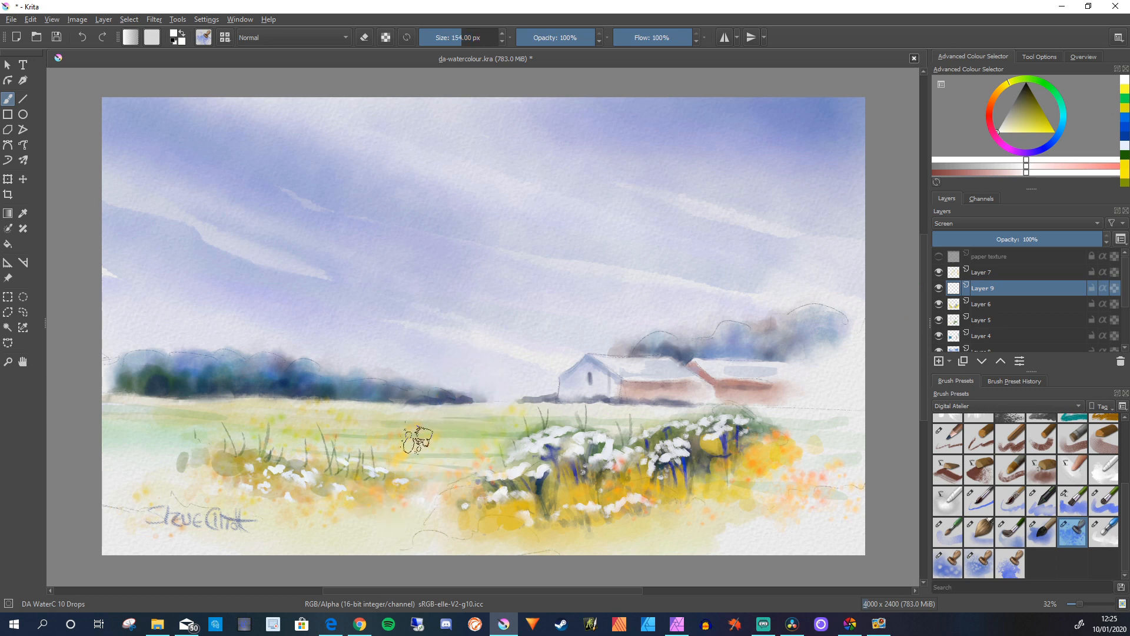
{"action": "left_click_drag", "start_coordinate": [443, 426], "coordinate": [467, 425]}
{"action": "left_click", "coordinate": [516, 425]}
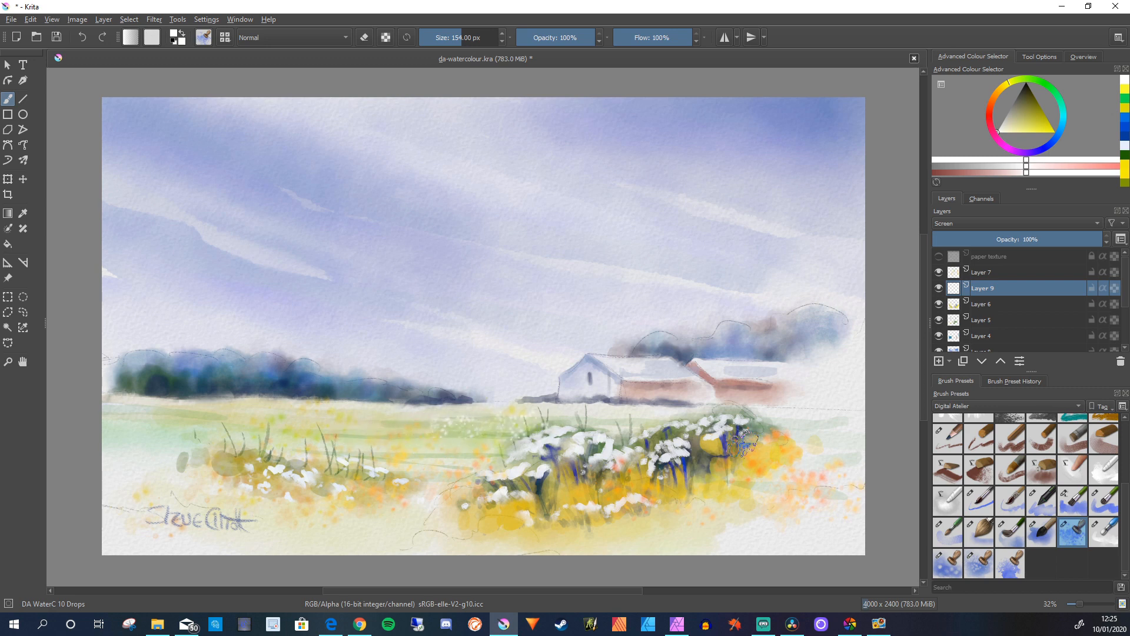
{"action": "left_click_drag", "start_coordinate": [553, 425], "coordinate": [572, 423]}
{"action": "left_click", "coordinate": [633, 426]}
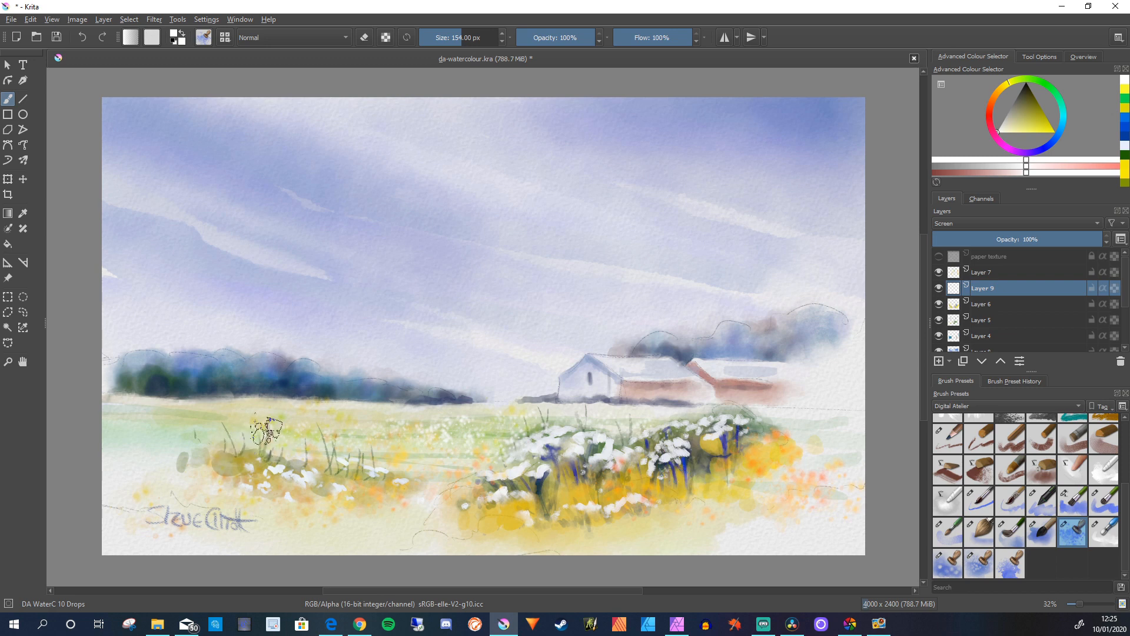
Enlarge the DA WaterC 10 Drops brush and scatter bigger drops over the meadow around the flower patches
{"action": "key", "text": "bracketright"}
{"action": "key", "text": "bracketright"}
{"action": "key", "text": "bracketright"}
{"action": "key", "text": "bracketright"}
{"action": "key", "text": "bracketright"}
{"action": "key", "text": "bracketright"}
{"action": "key", "text": "bracketright"}
{"action": "key", "text": "bracketright"}
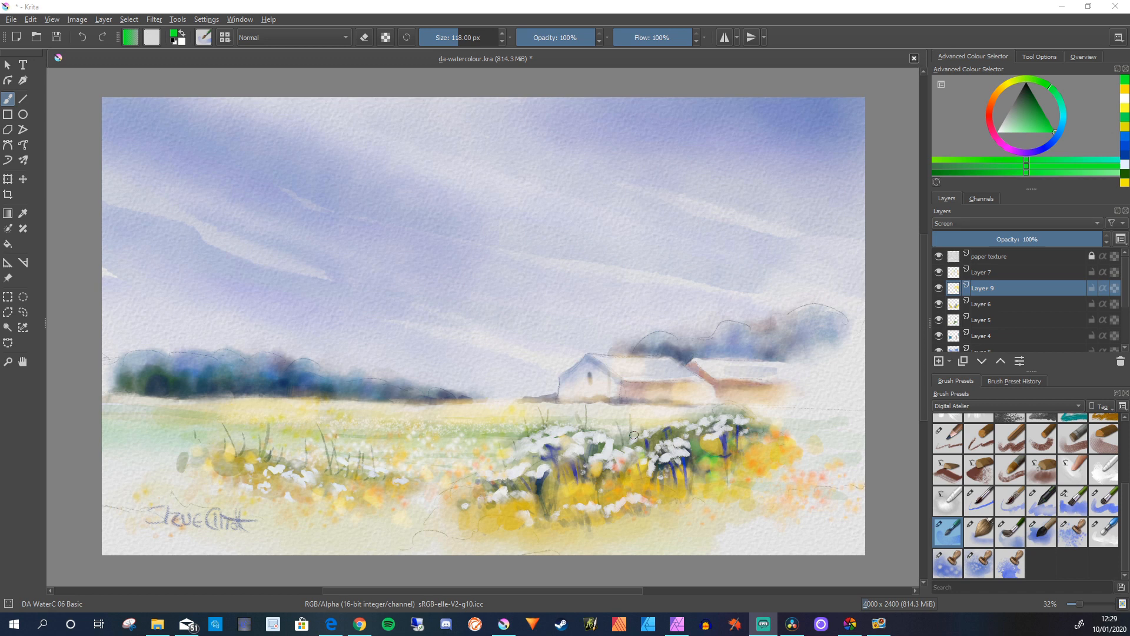
Dab bright green accents into both flower patches on the Screen layer with DA WaterC 06 Basic at 118 px
{"action": "left_click", "coordinate": [639, 454]}
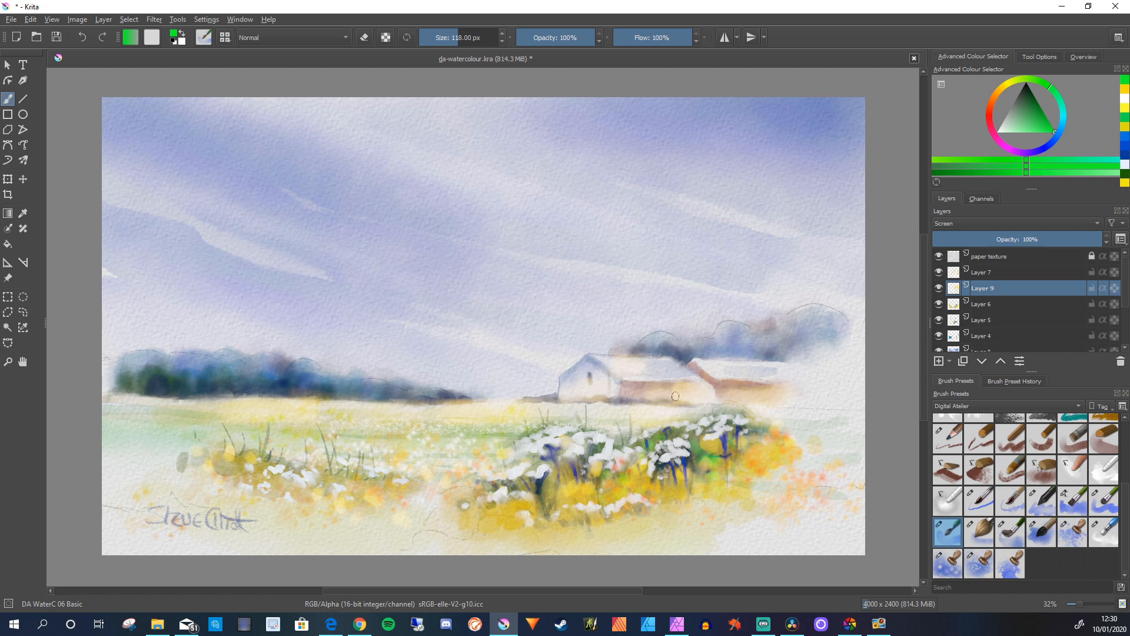
{"action": "left_click", "coordinate": [586, 452]}
{"action": "left_click_drag", "start_coordinate": [323, 480], "coordinate": [359, 483]}
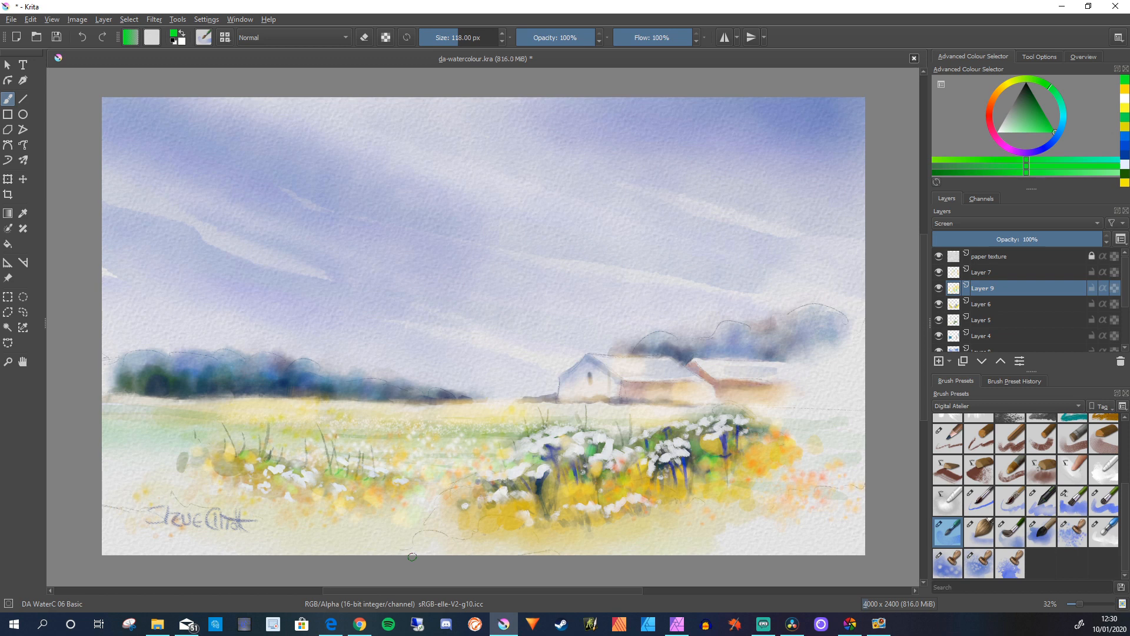
Change the paint colour to turquoise and dab accents among both flower patches, on the barns and along the distant tree line
{"action": "left_click", "coordinate": [1062, 109]}
{"action": "left_click_drag", "start_coordinate": [617, 460], "coordinate": [618, 445]}
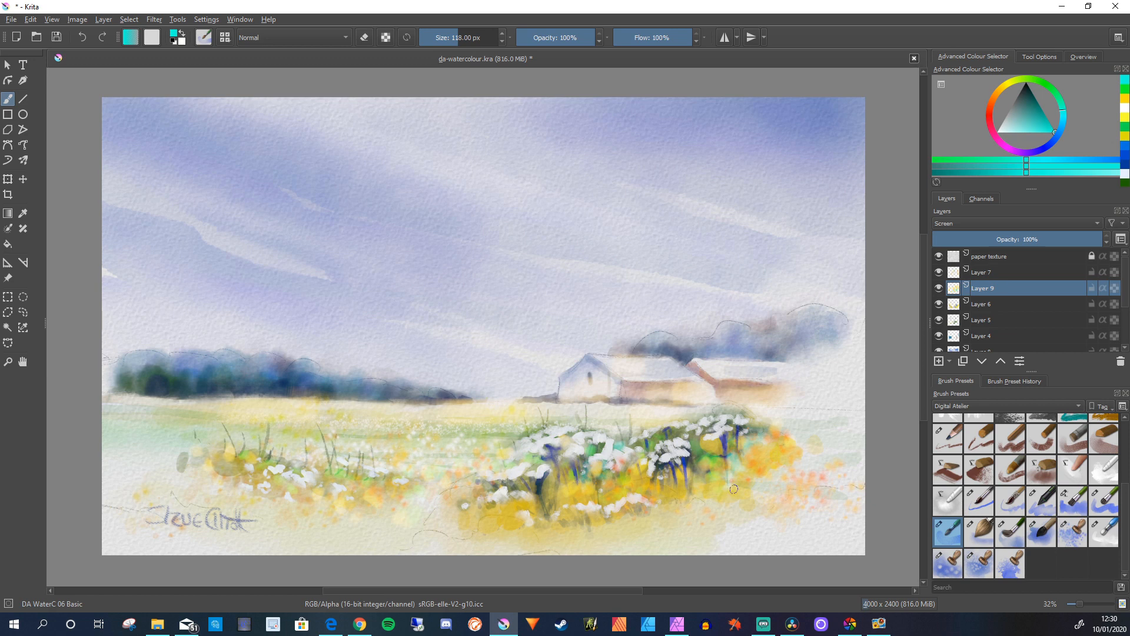
{"action": "mouse_move", "coordinate": [707, 443]}
{"action": "left_mouse_down"}
{"action": "mouse_move", "coordinate": [681, 462]}
{"action": "mouse_move", "coordinate": [707, 429]}
{"action": "left_mouse_up"}
{"action": "left_click_drag", "start_coordinate": [321, 474], "coordinate": [338, 485]}
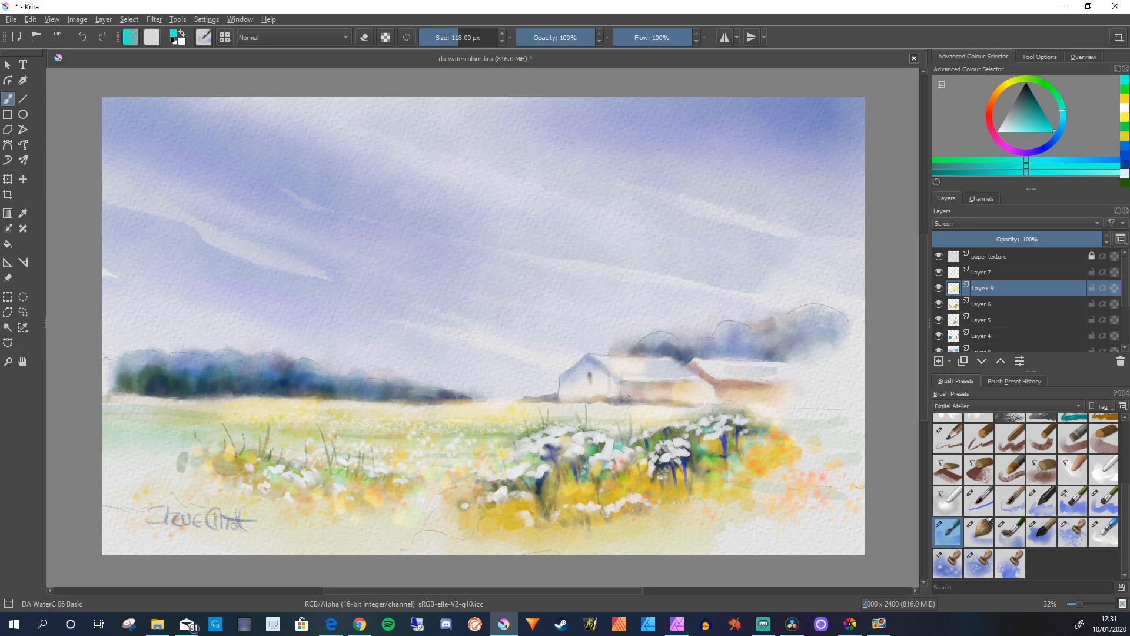
{"action": "mouse_move", "coordinate": [723, 384]}
{"action": "left_mouse_down"}
{"action": "mouse_move", "coordinate": [769, 386]}
{"action": "mouse_move", "coordinate": [737, 385]}
{"action": "left_mouse_up"}
{"action": "left_click_drag", "start_coordinate": [340, 379], "coordinate": [362, 386]}
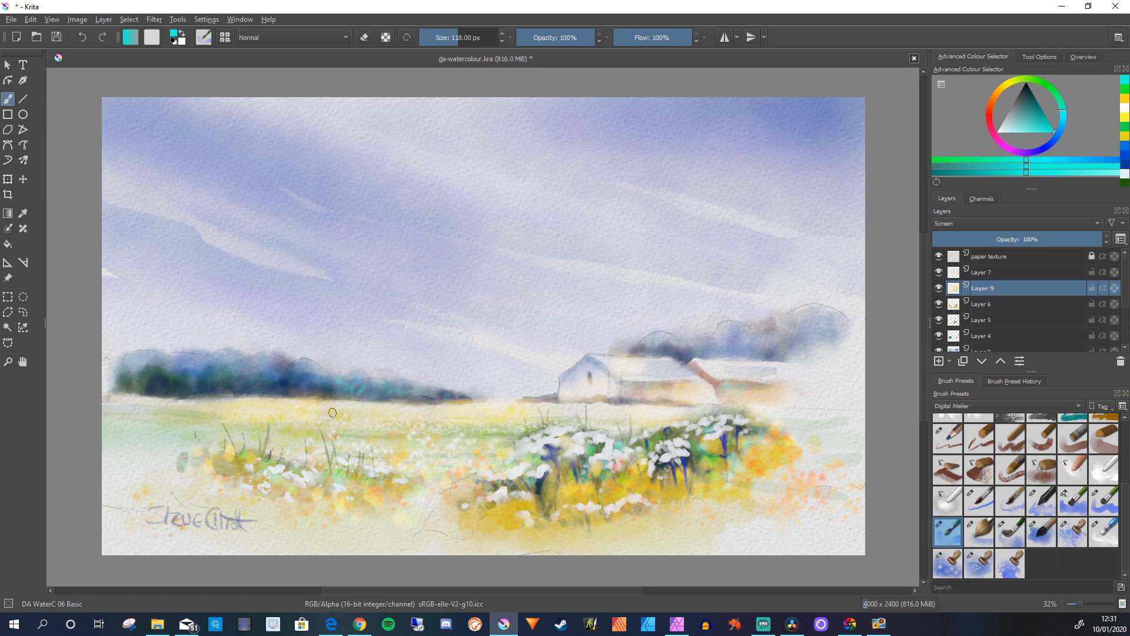